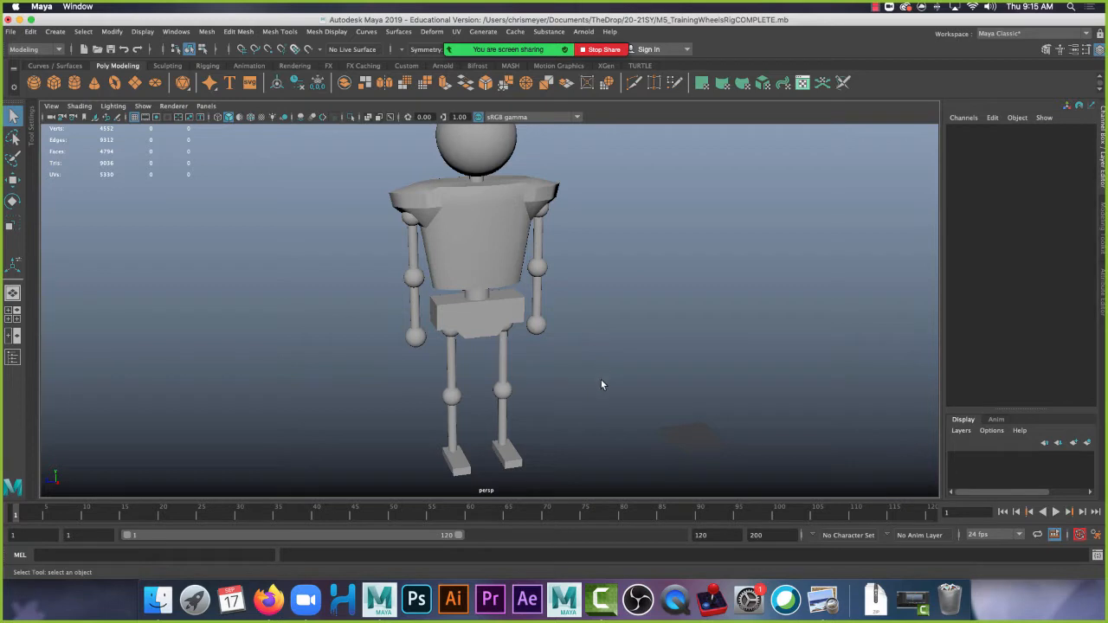
Examine the robot character in the perspective view, from its head and torso down to its feet.
scroll(581, 372, "up", 1)
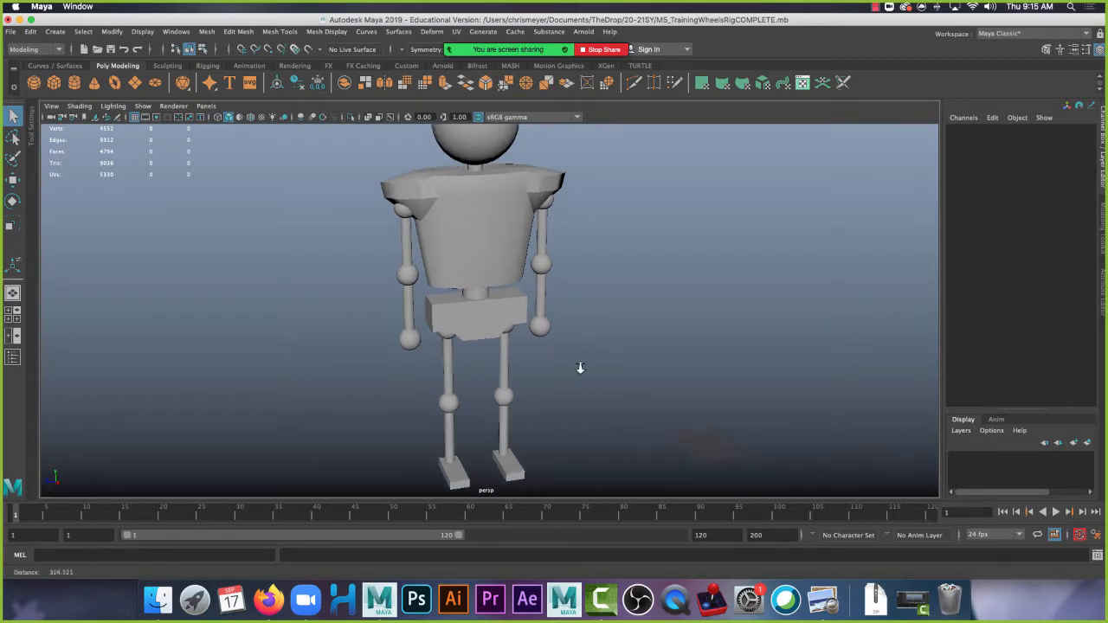
left_click_drag(581, 370, 587, 394, "alt")
middle_click_drag(579, 389, 635, 393, "alt")
right_click_drag(635, 393, 661, 451, "alt")
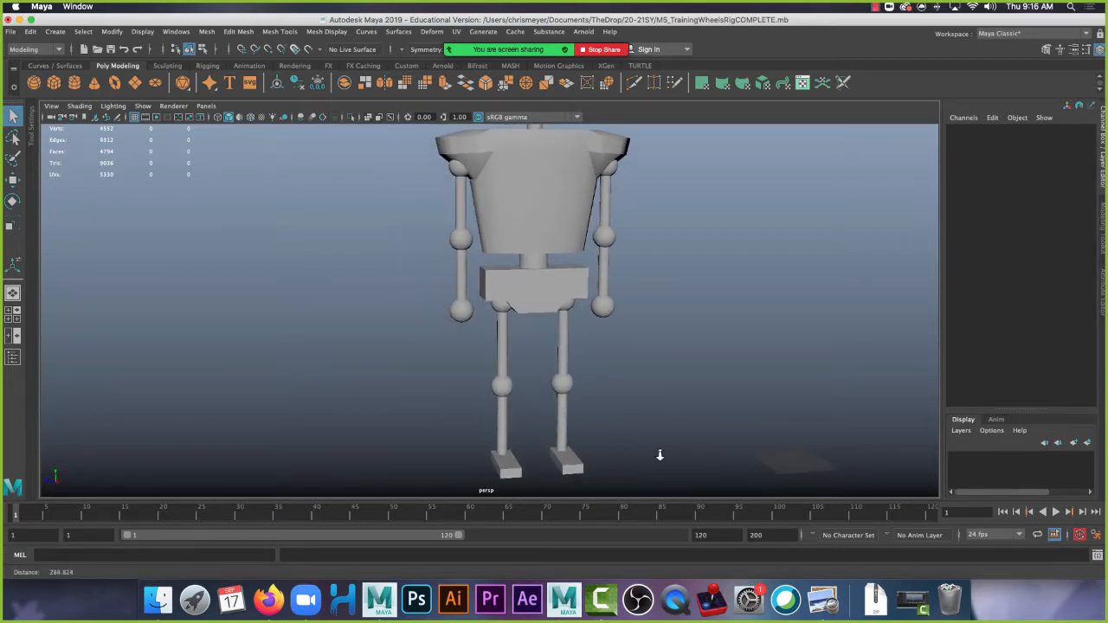
middle_click_drag(660, 449, 674, 406, "alt")
right_click_drag(725, 317, 734, 367, "alt")
scroll(748, 396, "down", 3)
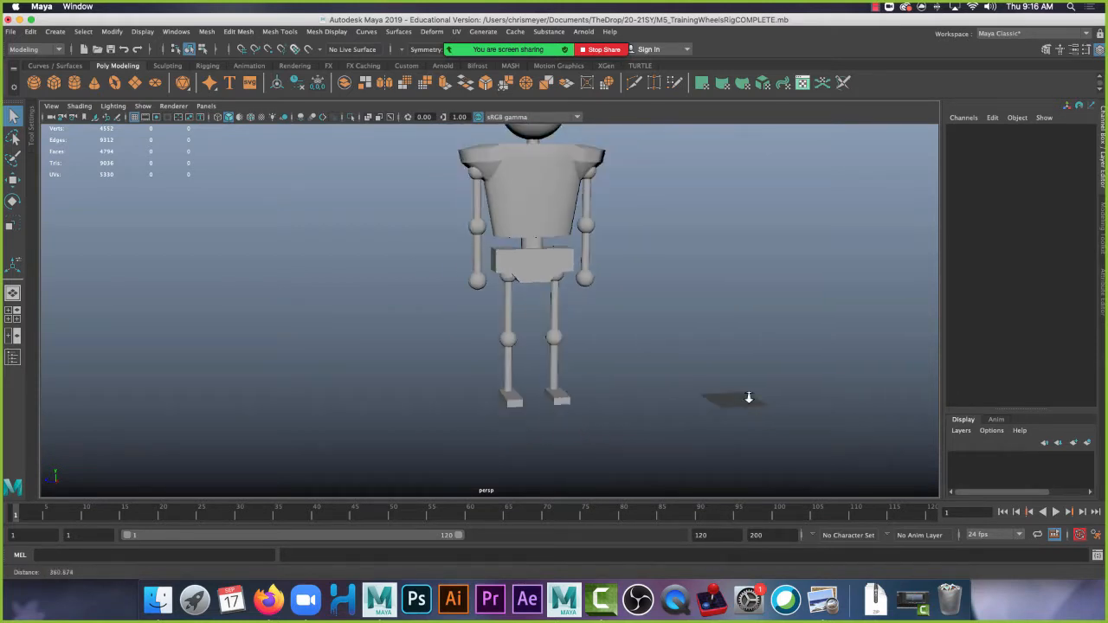
middle_click_drag(663, 273, 577, 382, "alt")
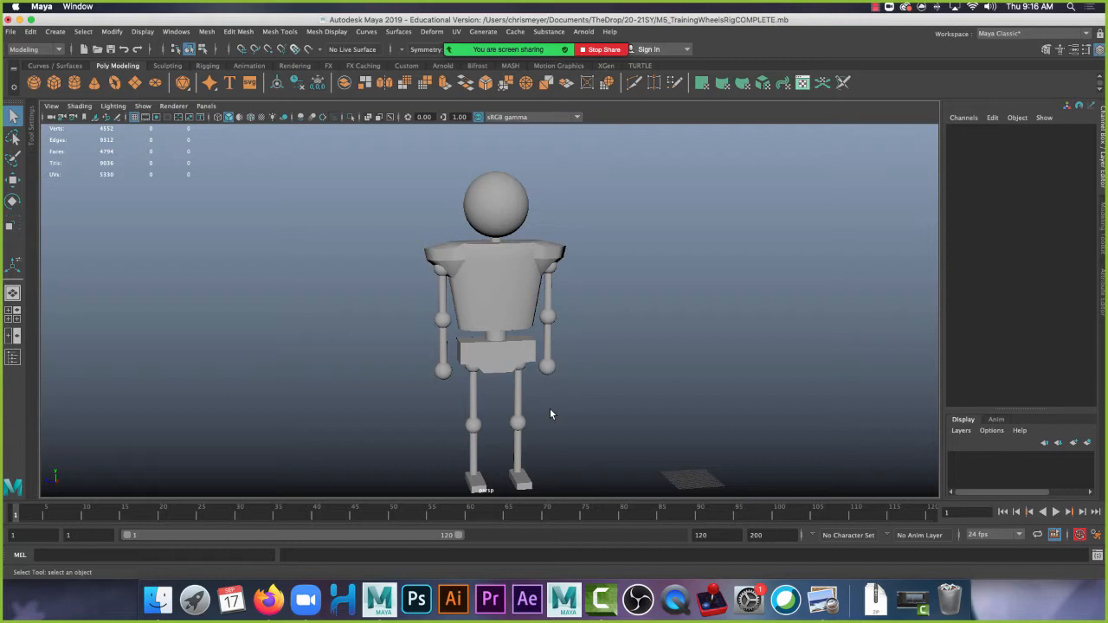
Select one foot, show the scene hierarchy beside the viewport, and expand group1, group6, group11 and subgroups group3, group4, group8 and group9.
left_click(524, 482)
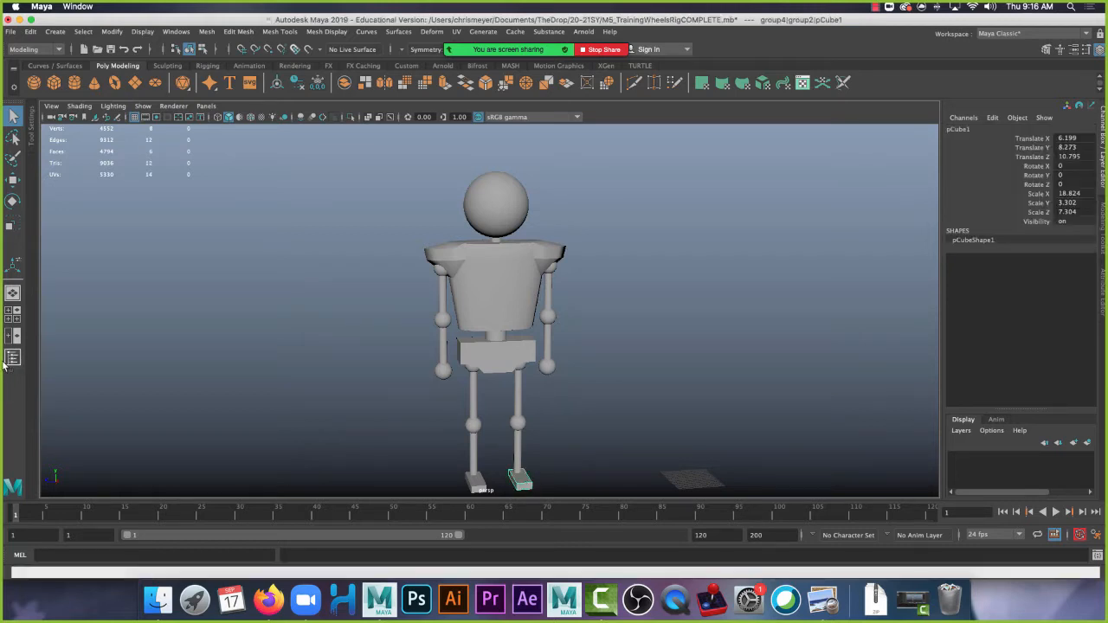
left_click(13, 357)
left_click(43, 188)
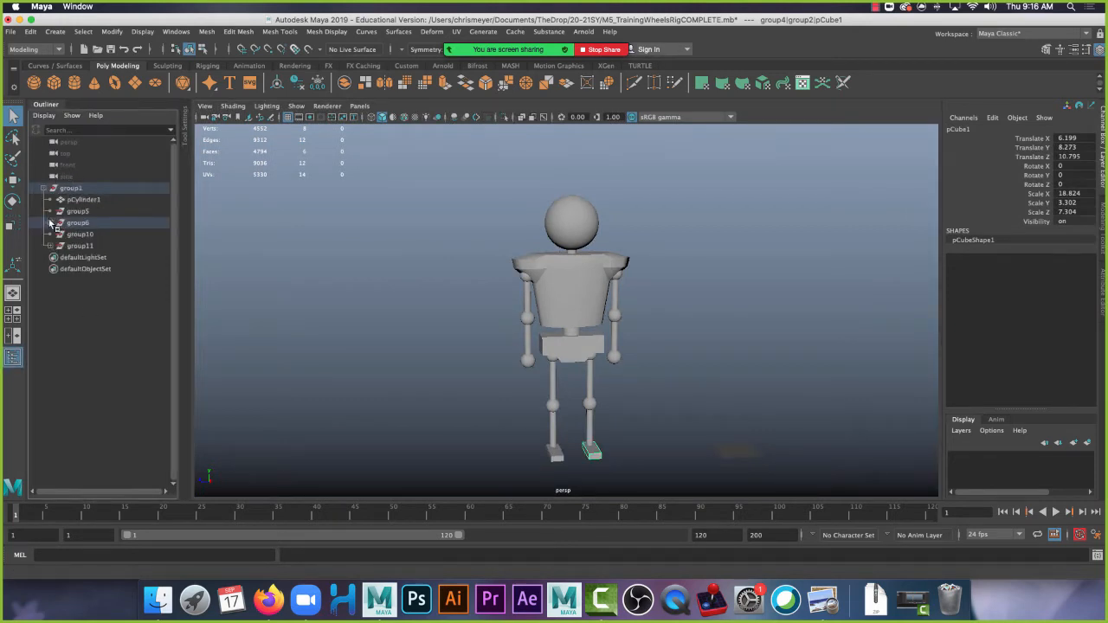
left_click(49, 222)
left_click(49, 281)
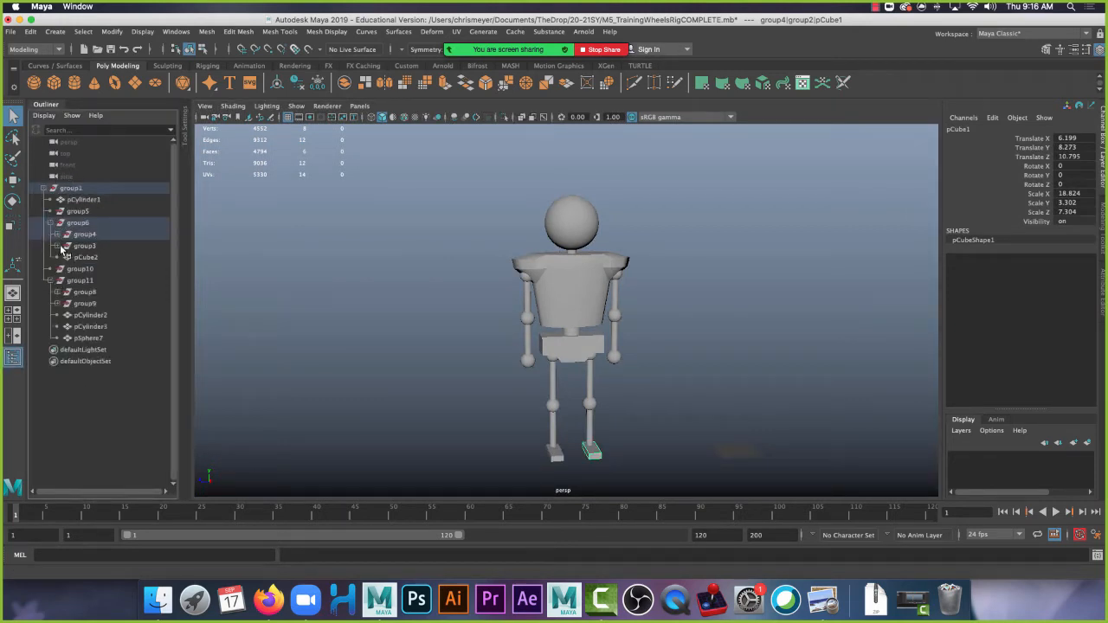
left_click(57, 246)
left_click(56, 235)
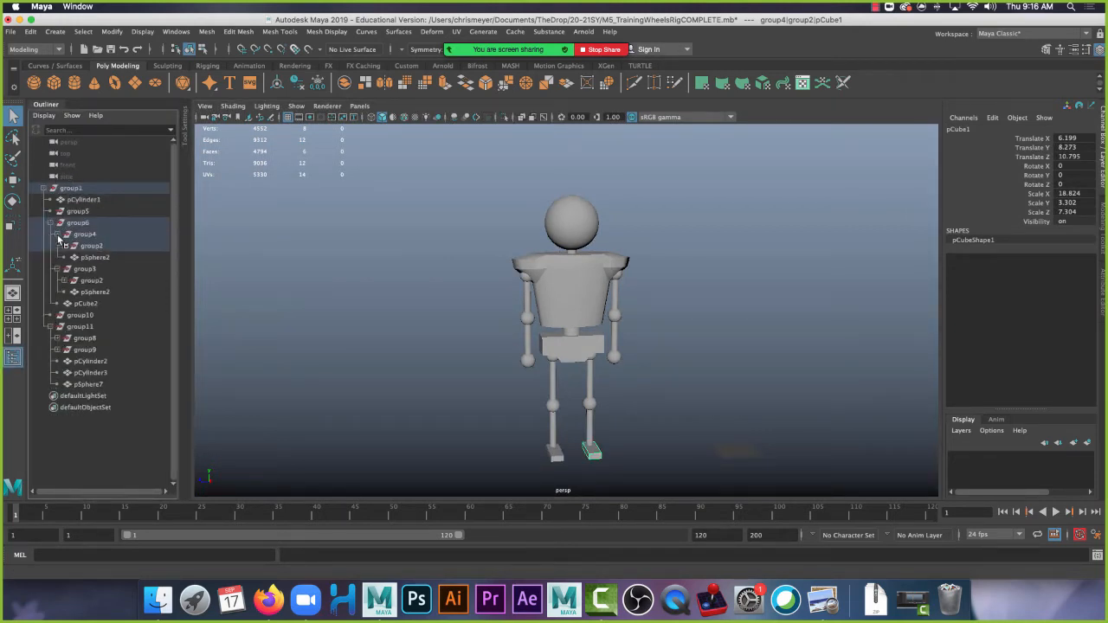
left_click(56, 347)
left_click(56, 338)
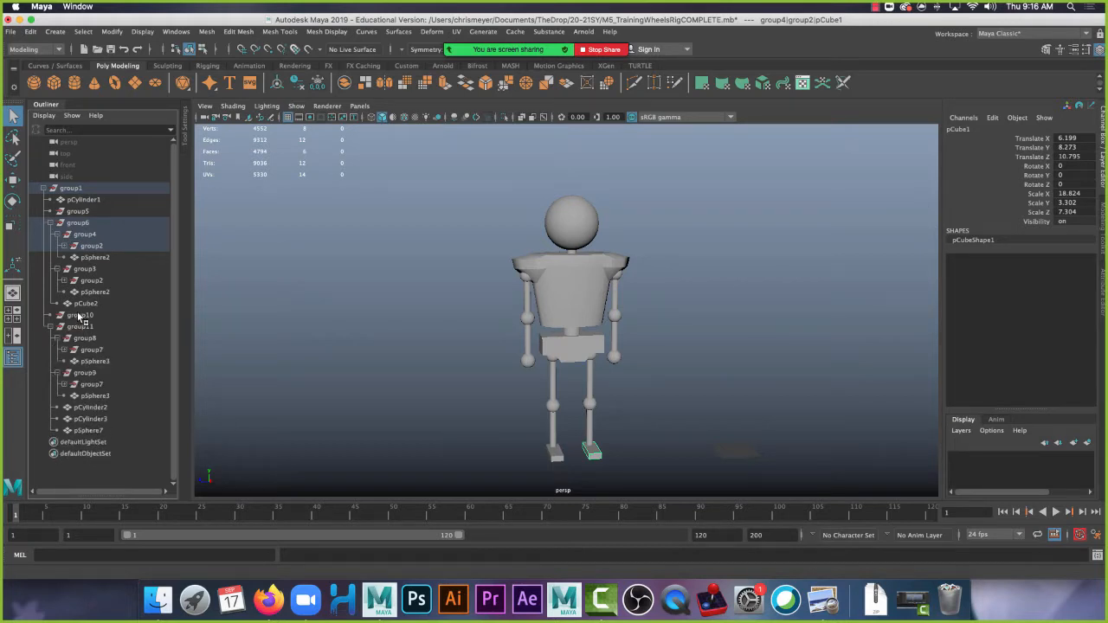
Delete group10 from group1 and expand both nested group2 and both nested group7 groups in the scene hierarchy.
left_click(78, 315)
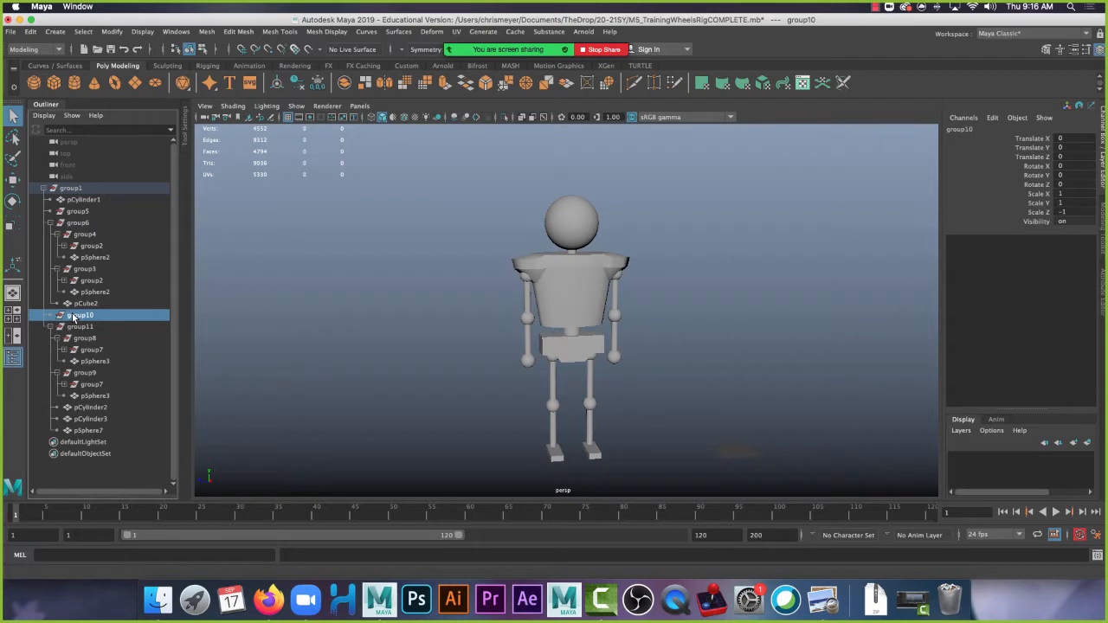
key("Delete")
left_click(63, 281)
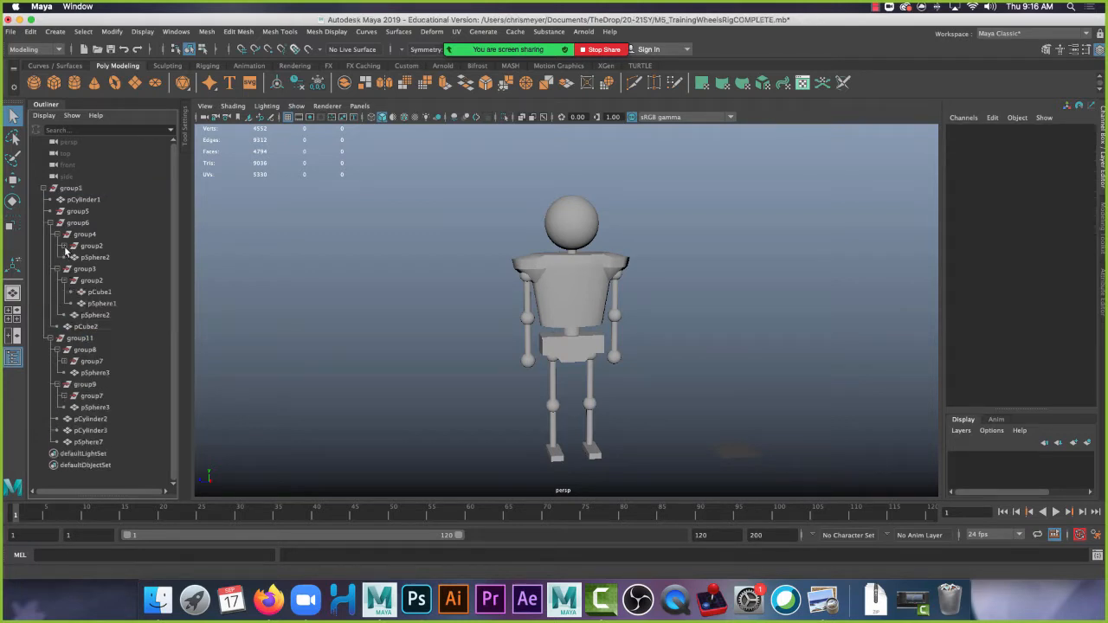
left_click(65, 247)
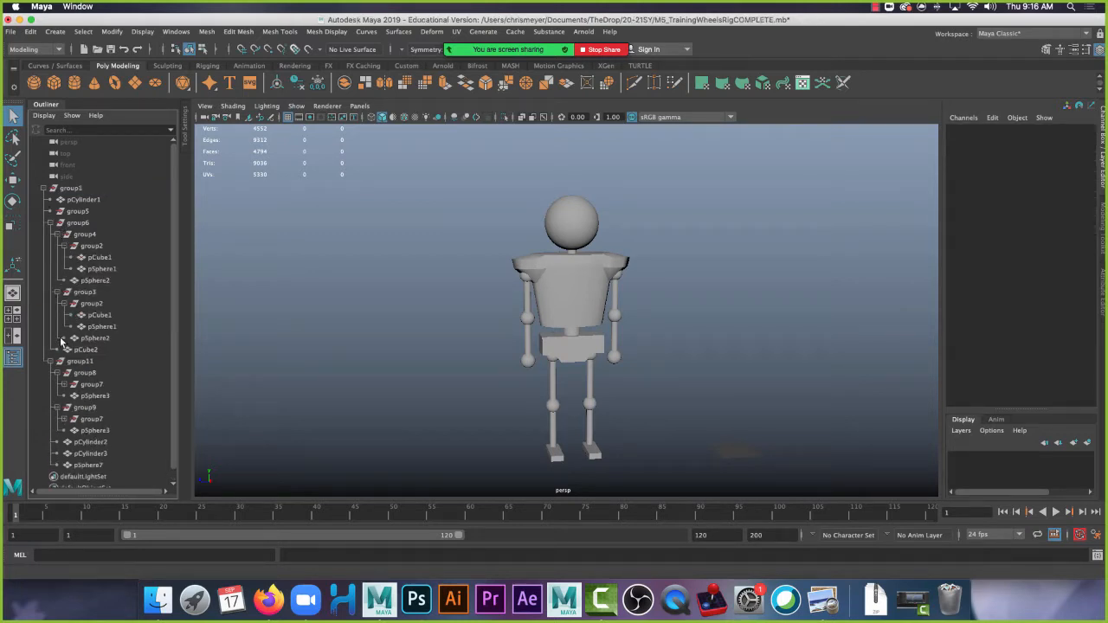
left_click(66, 384)
scroll(78, 386, "down", 1)
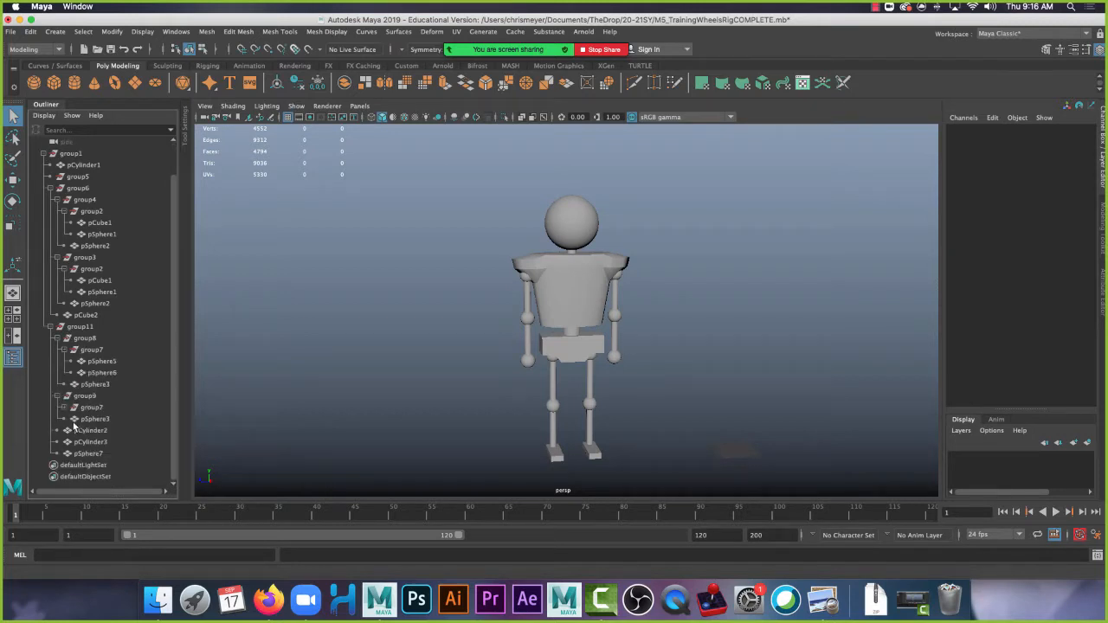
left_click(65, 407)
scroll(81, 394, "down", 1)
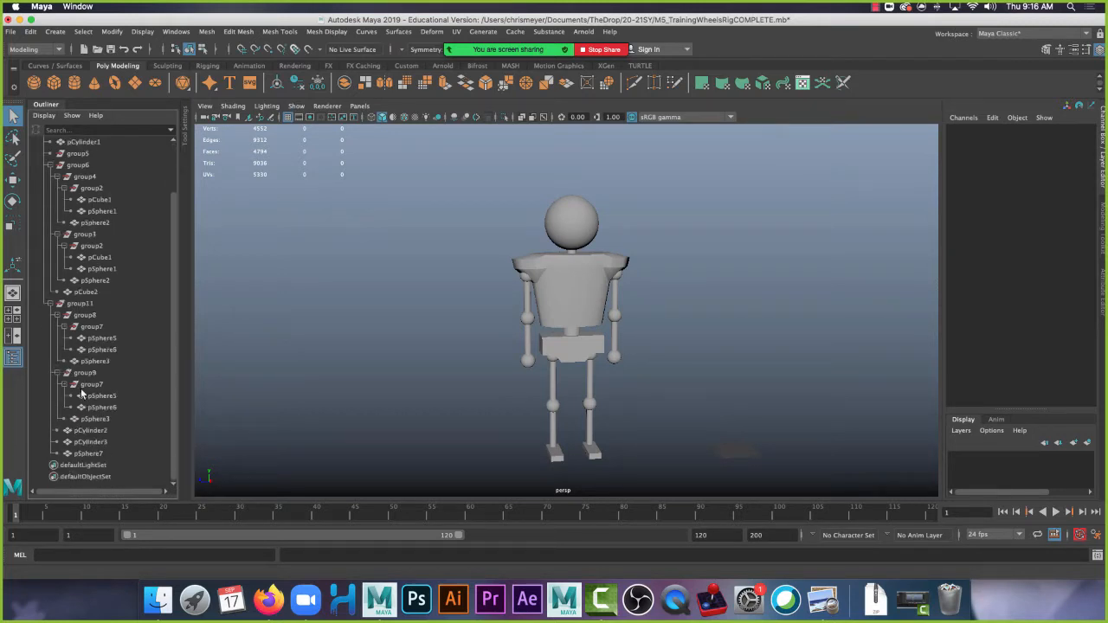
scroll(108, 300, "up", 2)
left_click_drag(177, 382, 174, 415)
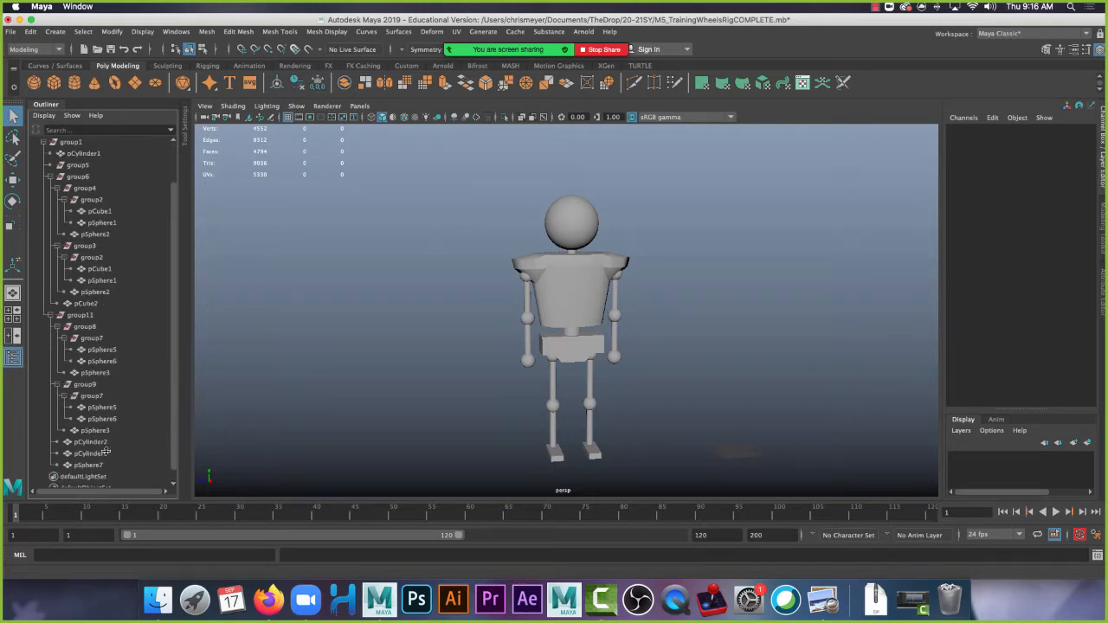
Select the foot cube under group3, move the selection up to its parent group2, and activate the Rotate tool on that lower leg.
left_click(557, 457)
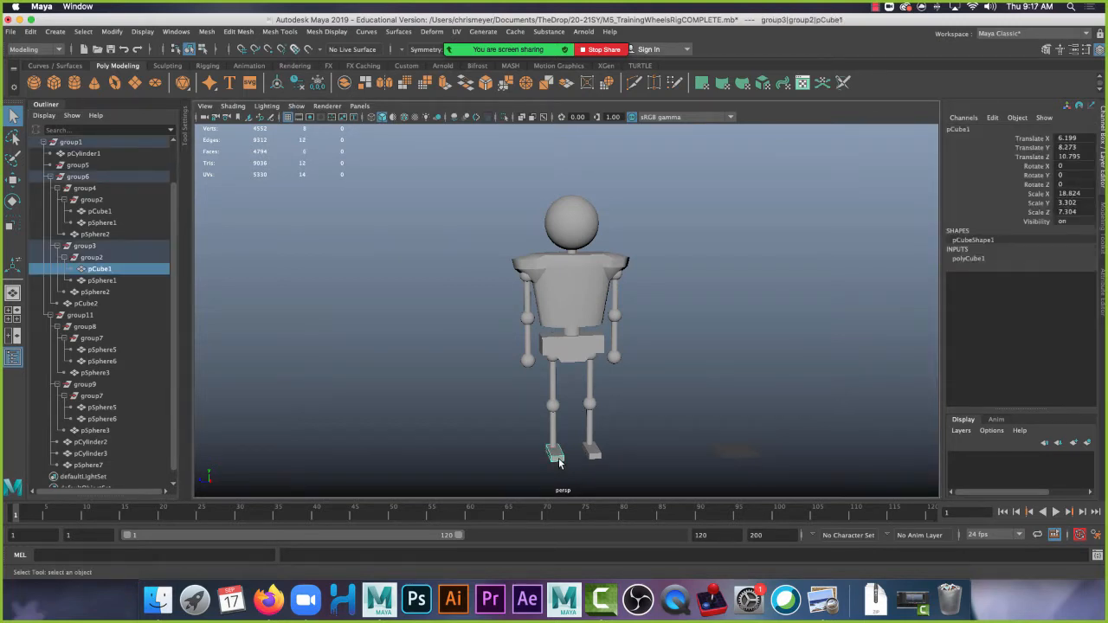
key("Up")
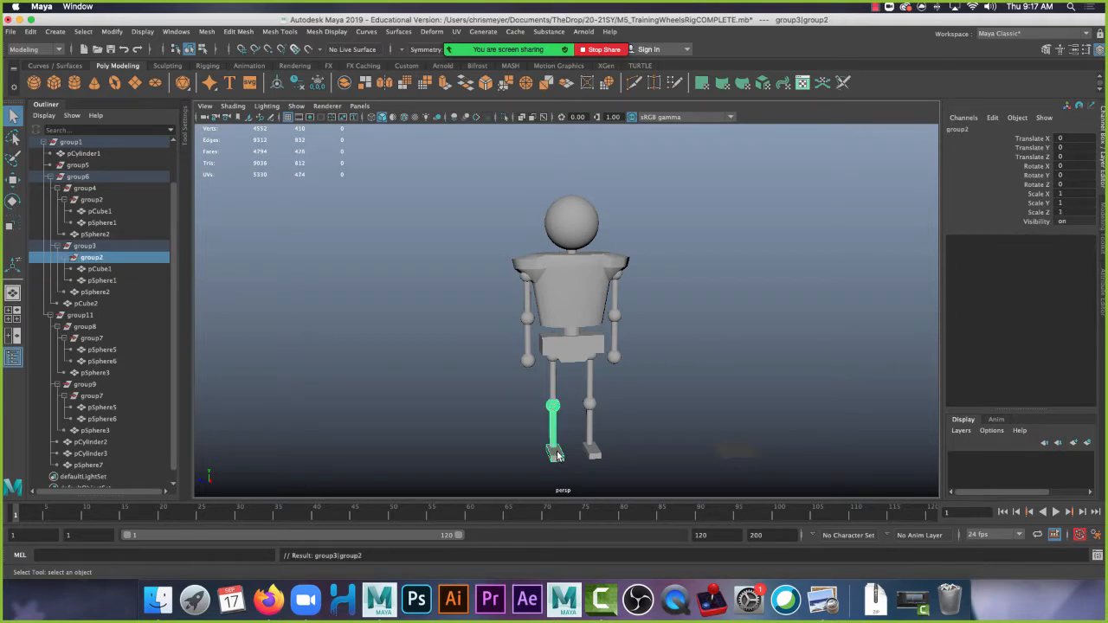
key("e")
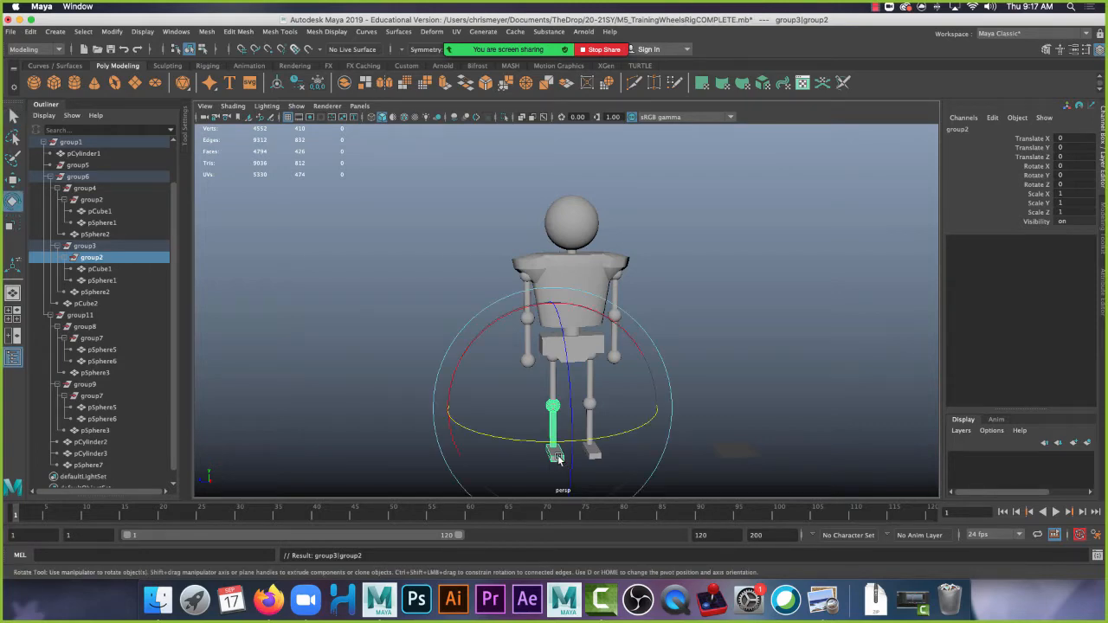
right_click_drag(560, 462, 706, 342, "alt")
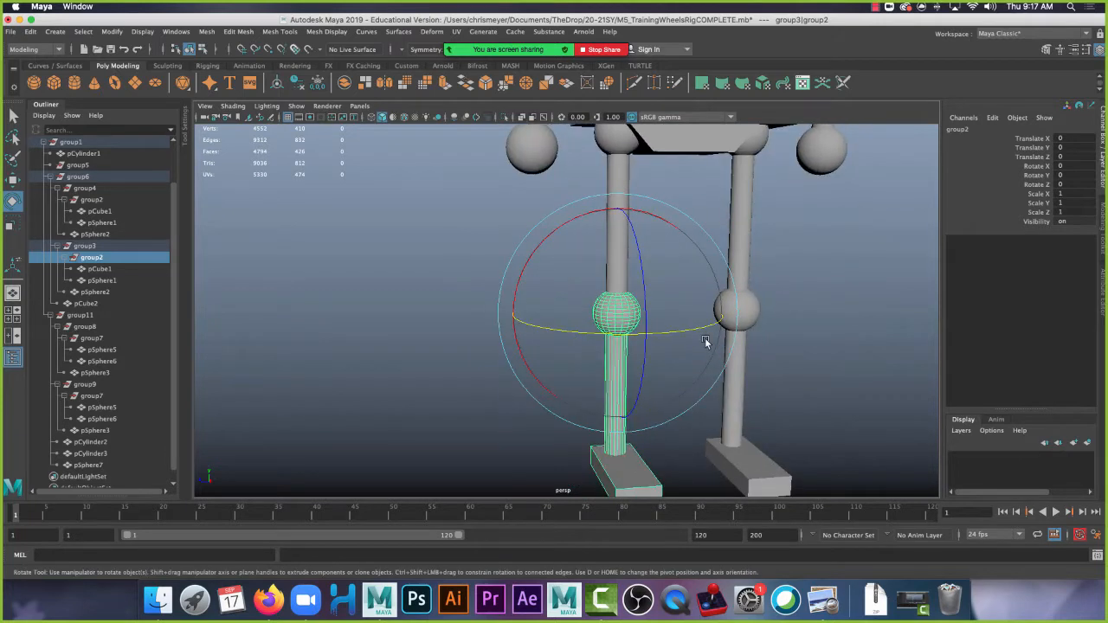
Reselect the foot cube and move the selection up one parent at a time through group2 and group3 to group6.
left_click(634, 488)
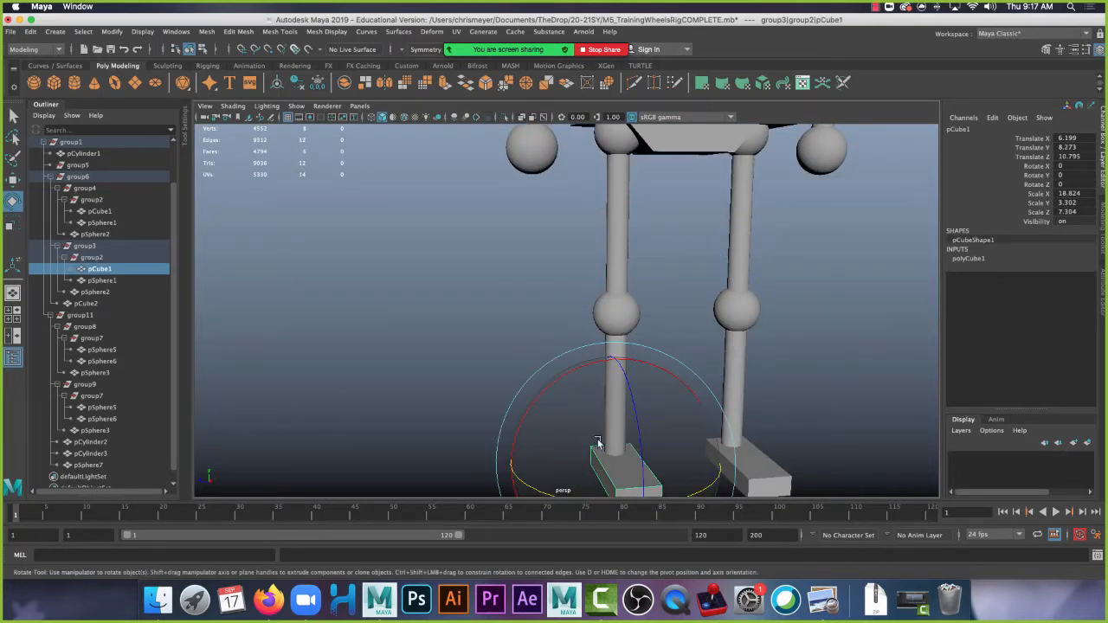
key("Up")
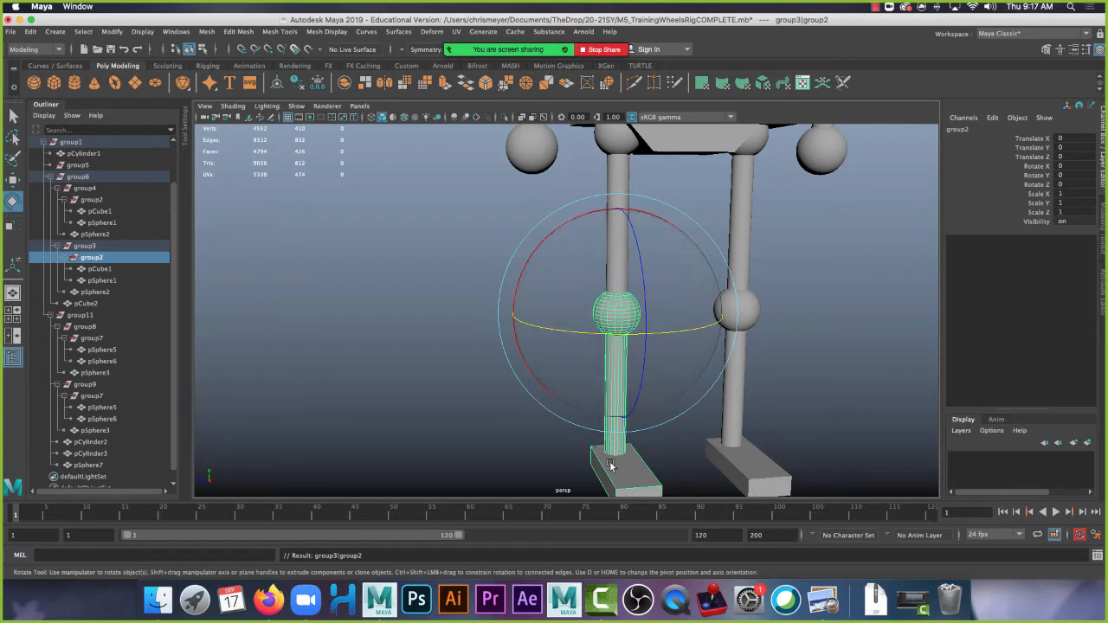
key("Up")
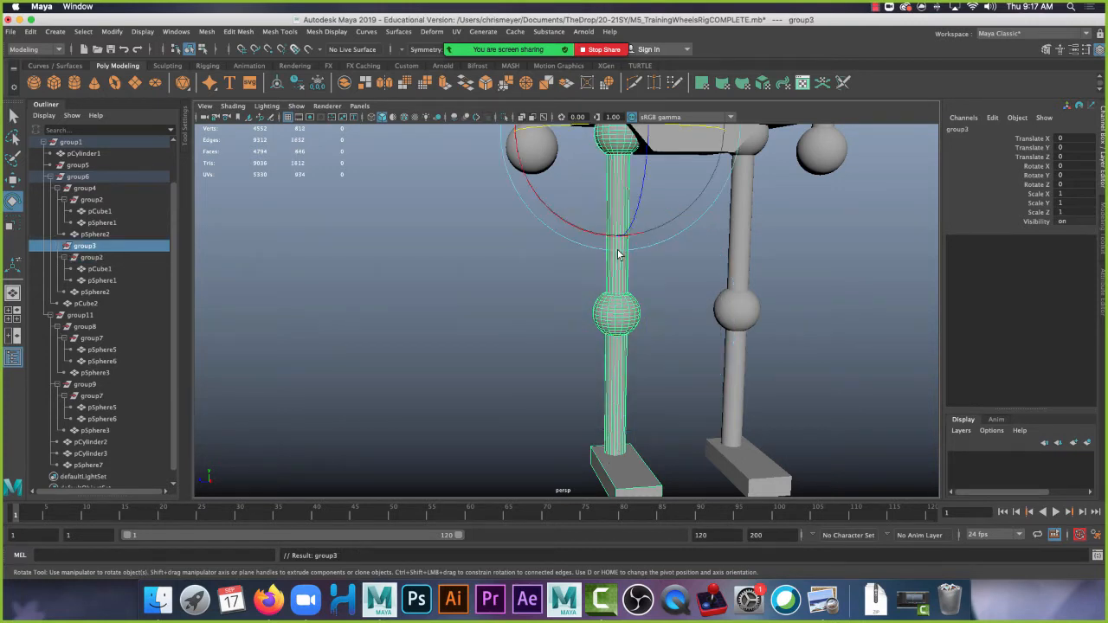
middle_click_drag(686, 260, 685, 280, "alt")
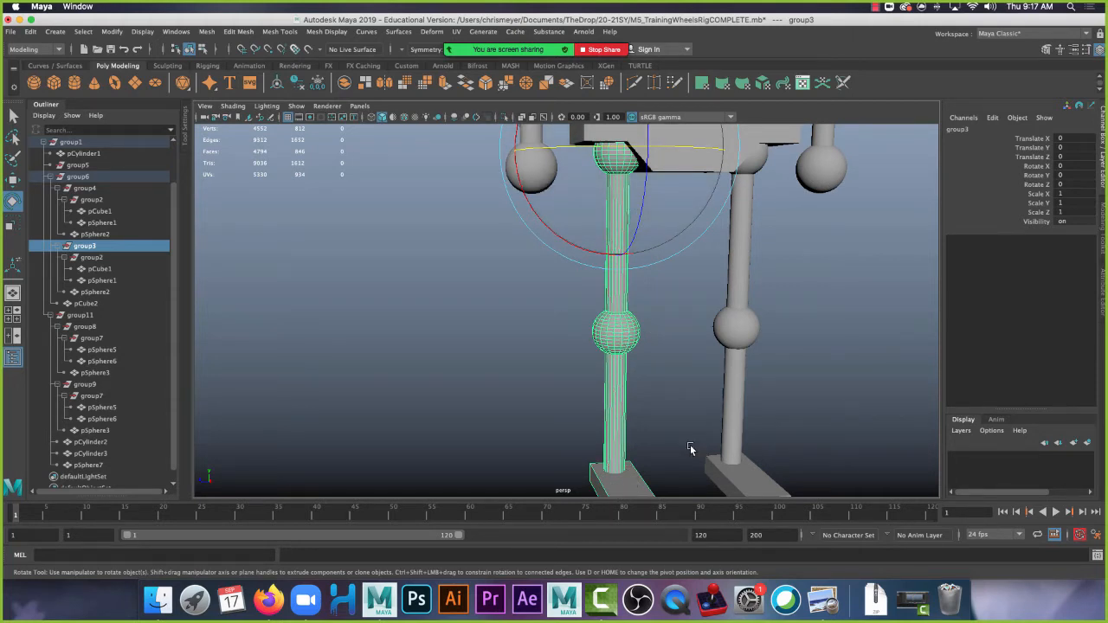
key("Up")
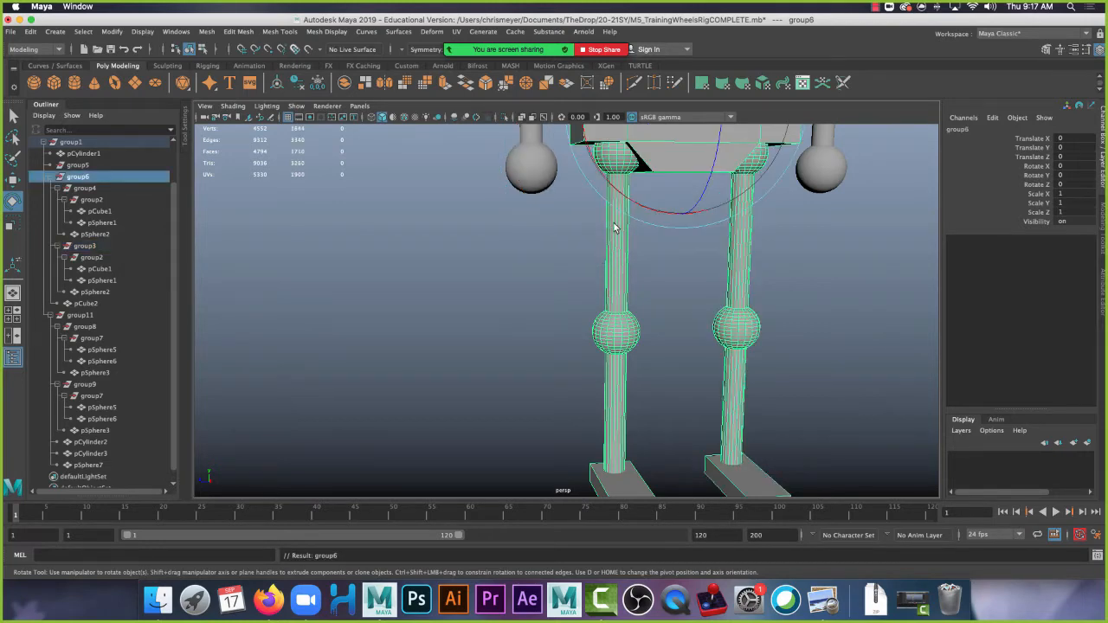
left_click_drag(720, 218, 807, 342, "alt")
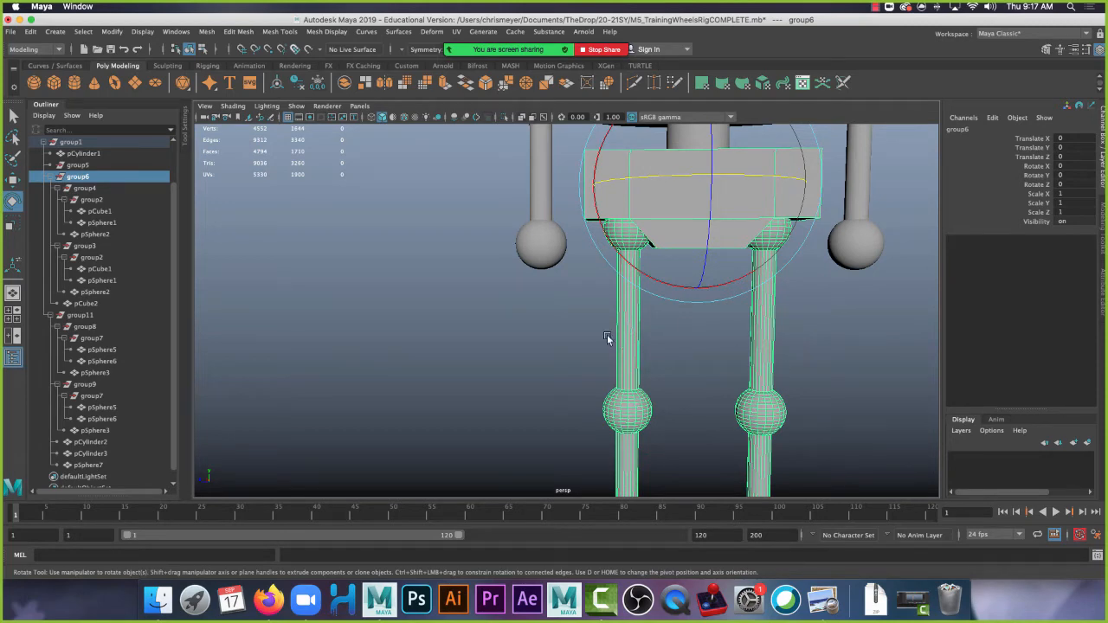
left_click_drag(703, 348, 769, 342, "alt")
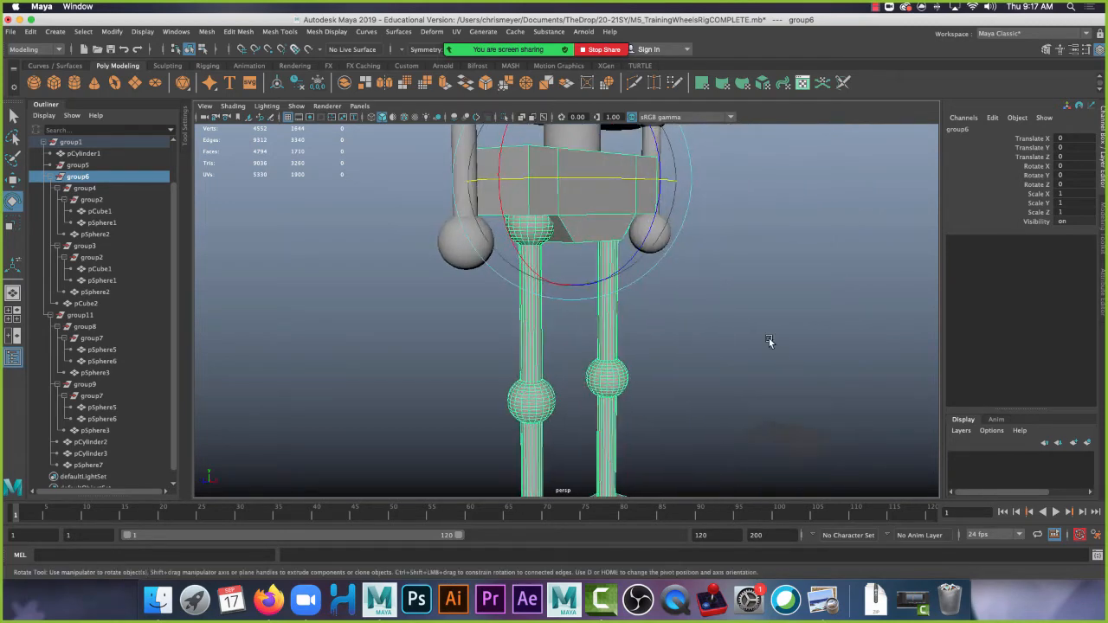
right_click_drag(769, 342, 663, 260, "alt")
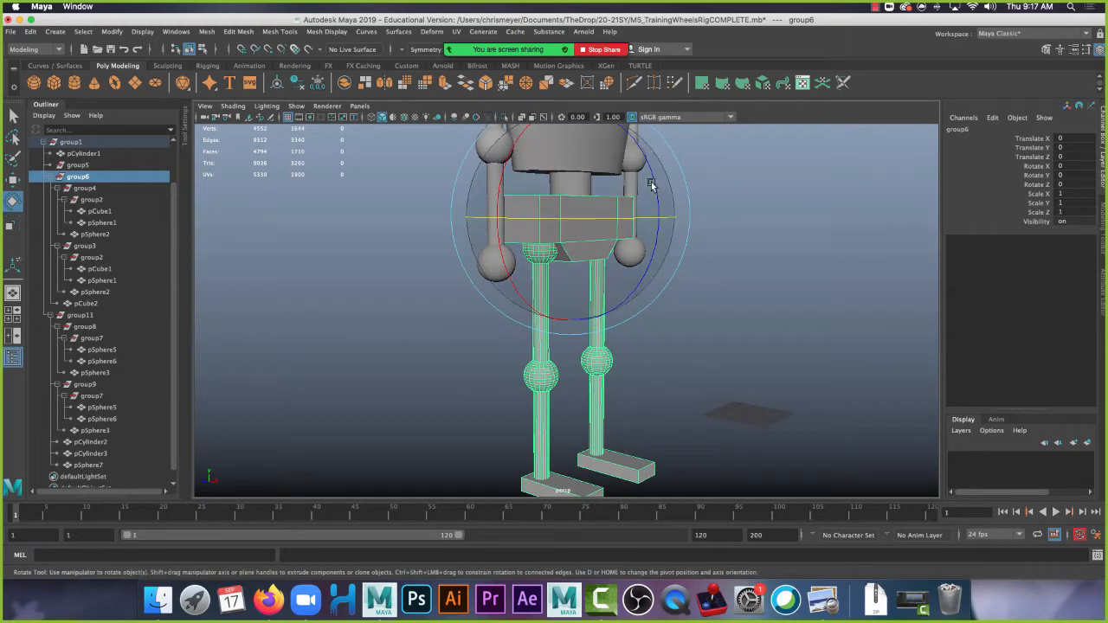
Inspect the hips in wireframe, return to shaded display, and try rotating group6 about 7.3° around Z before undoing the rotation.
left_click(371, 118)
right_click_drag(608, 229, 680, 254, "alt")
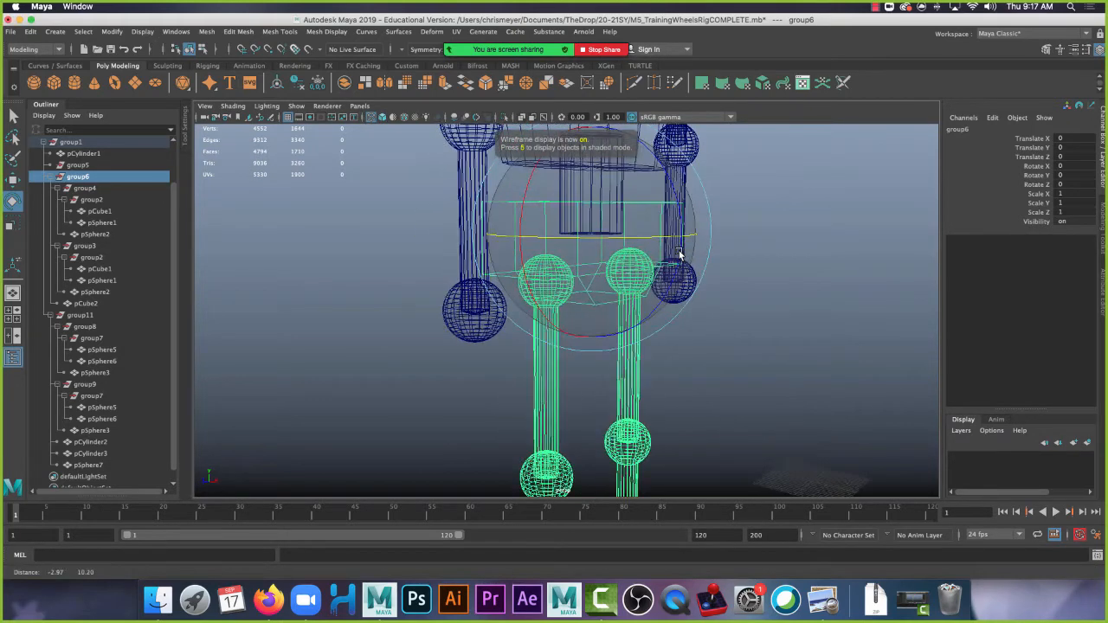
key("5")
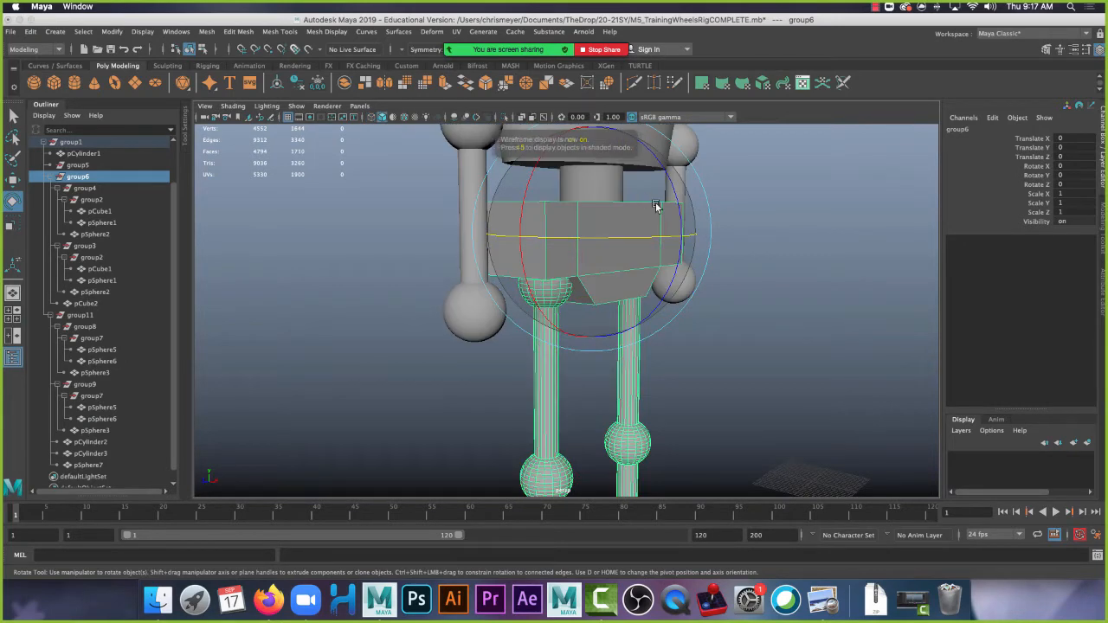
mouse_move(656, 206)
left_mouse_down()
mouse_move(691, 175)
mouse_move(693, 190)
left_mouse_up()
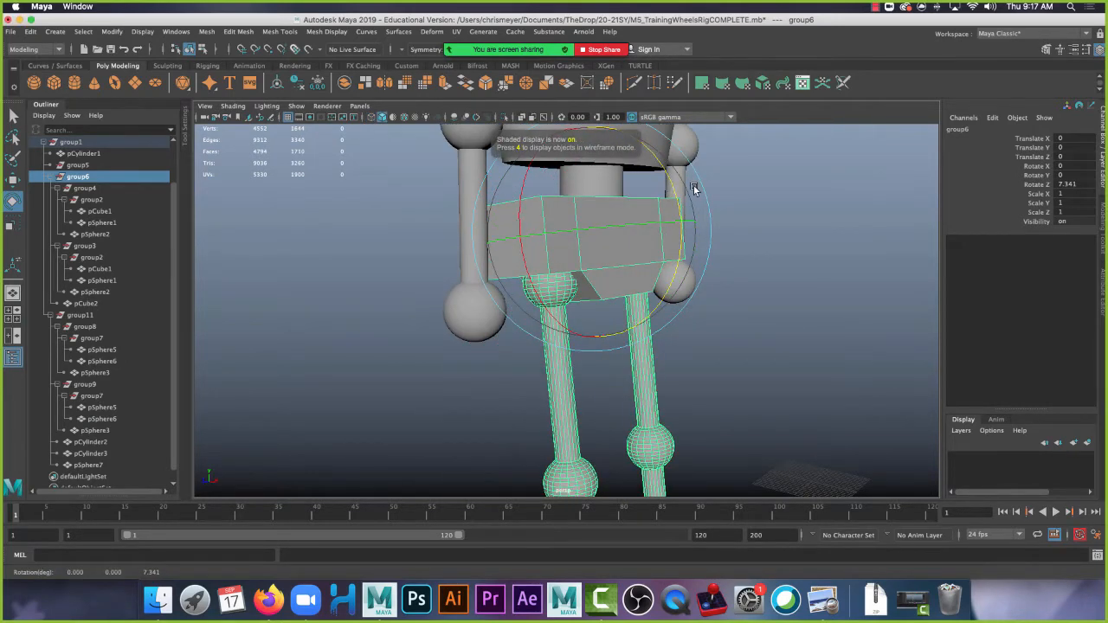
key("z")
Select the hand sphere under group9 and move the selection up one parent at a time through group7 and group9 to group11.
left_click_drag(767, 320, 762, 326, "alt")
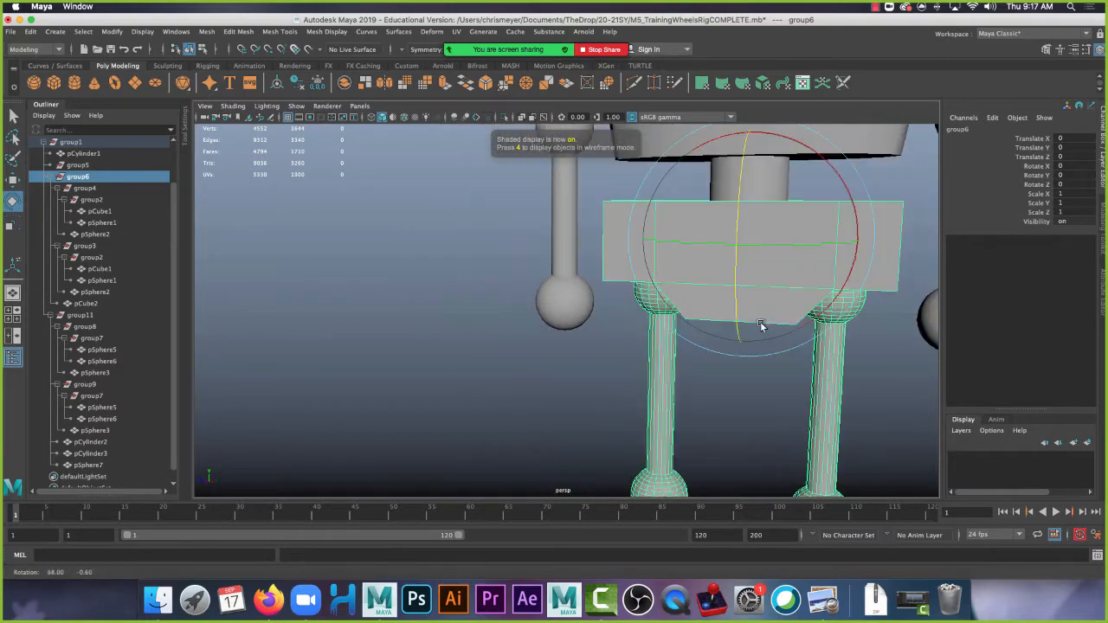
right_click_drag(821, 421, 777, 334, "alt")
left_click_drag(823, 319, 771, 330, "alt")
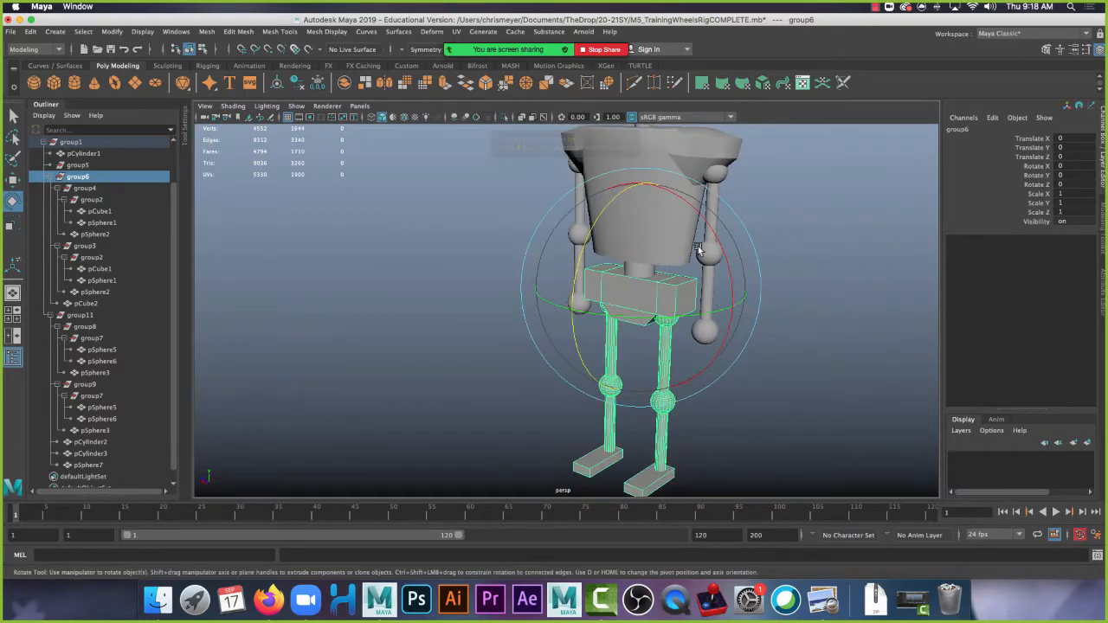
left_click_drag(697, 250, 823, 268, "alt")
left_click(823, 267)
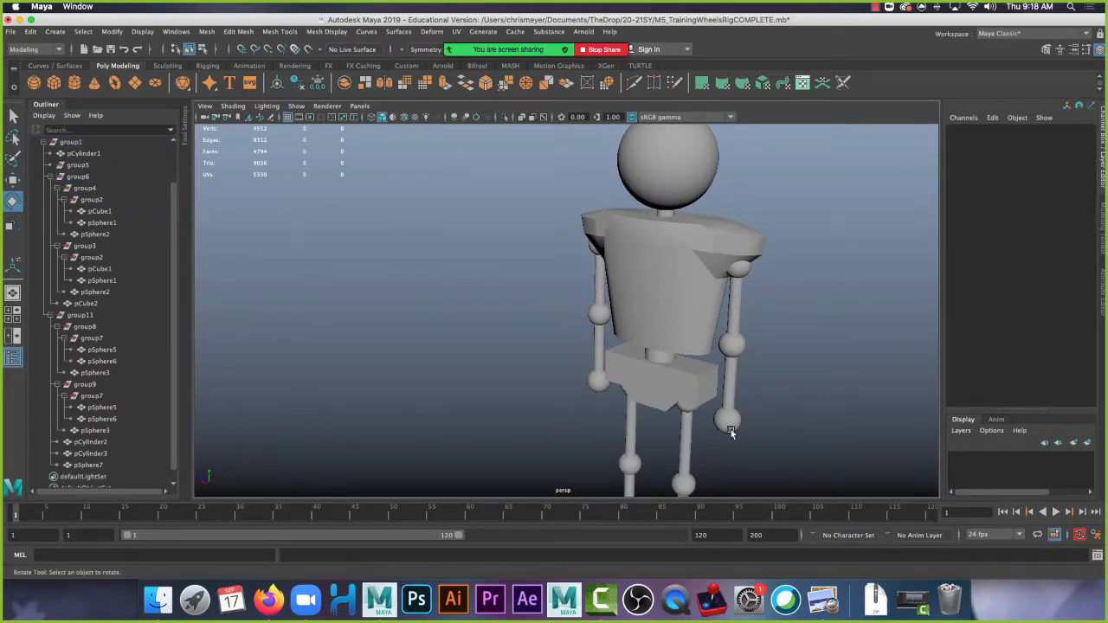
left_click(736, 422)
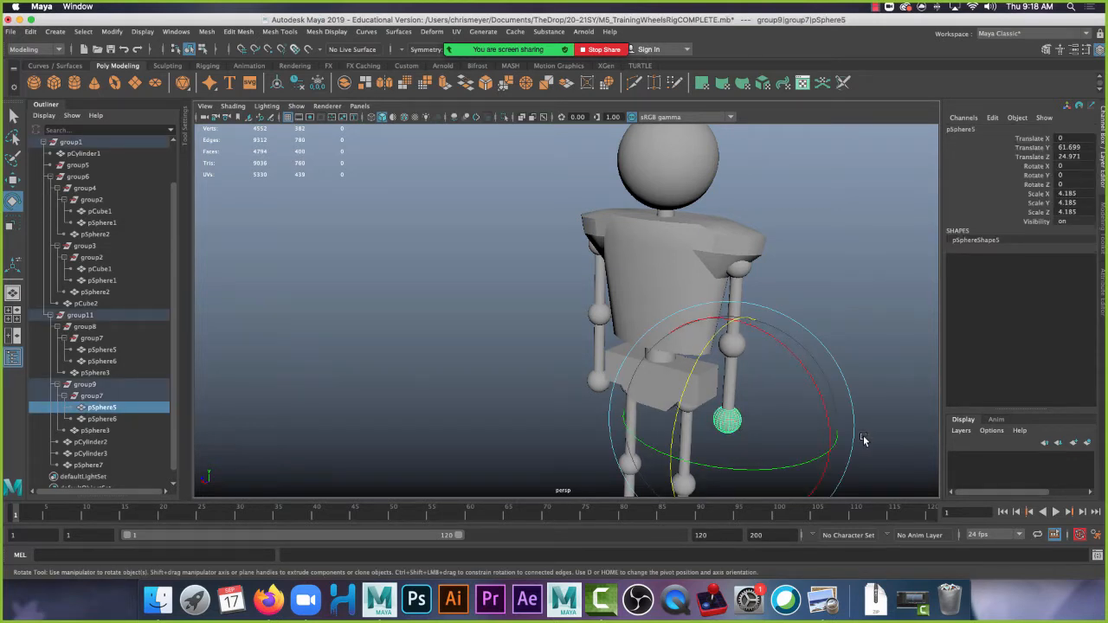
key("Up")
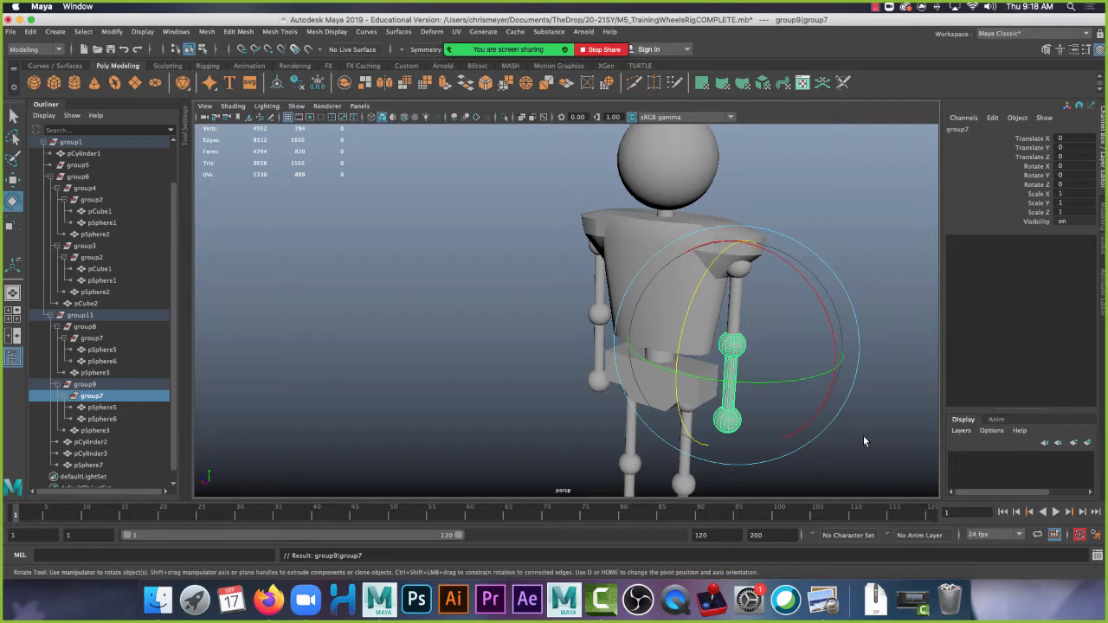
key("Up")
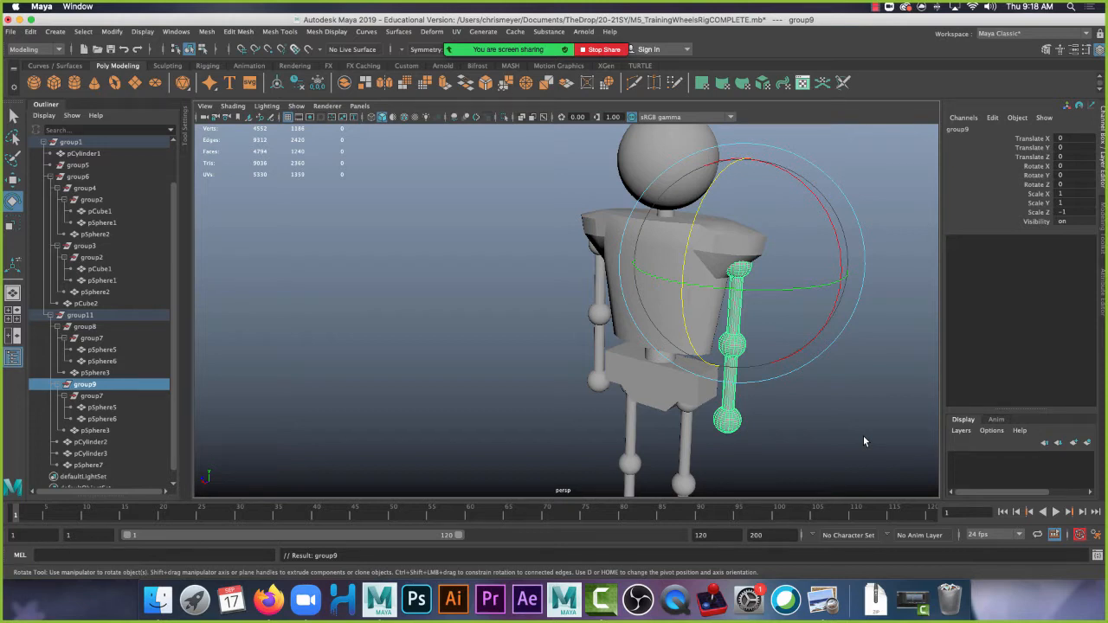
key("Up")
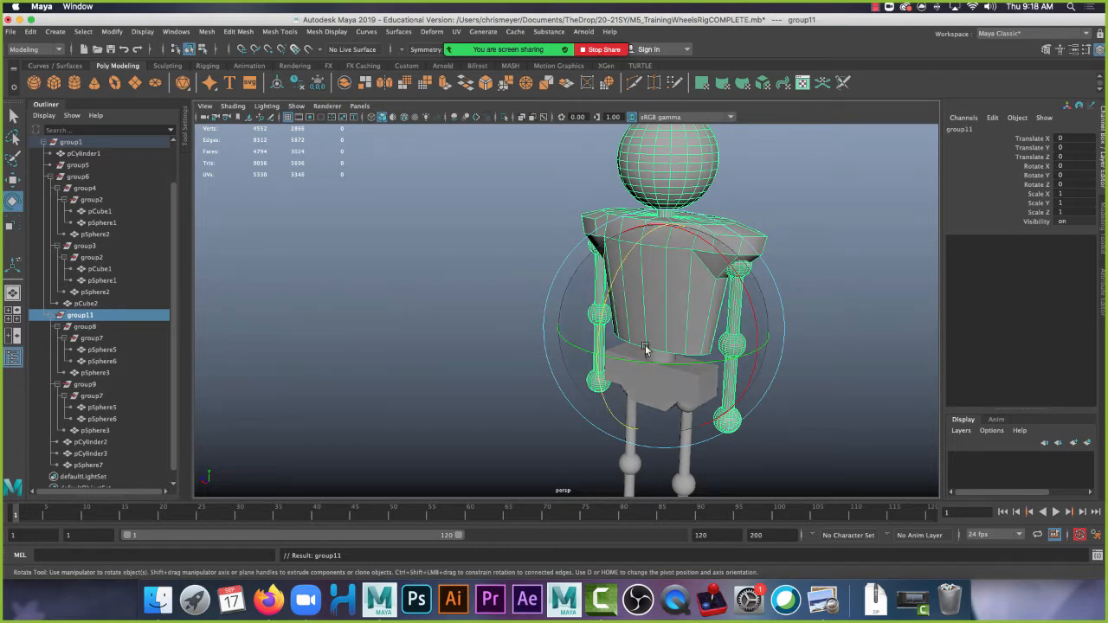
Try rotating group11 about -64° around Z, undo the rotation, and check its parent group1 before clearing the selection.
left_click_drag(619, 271, 586, 336)
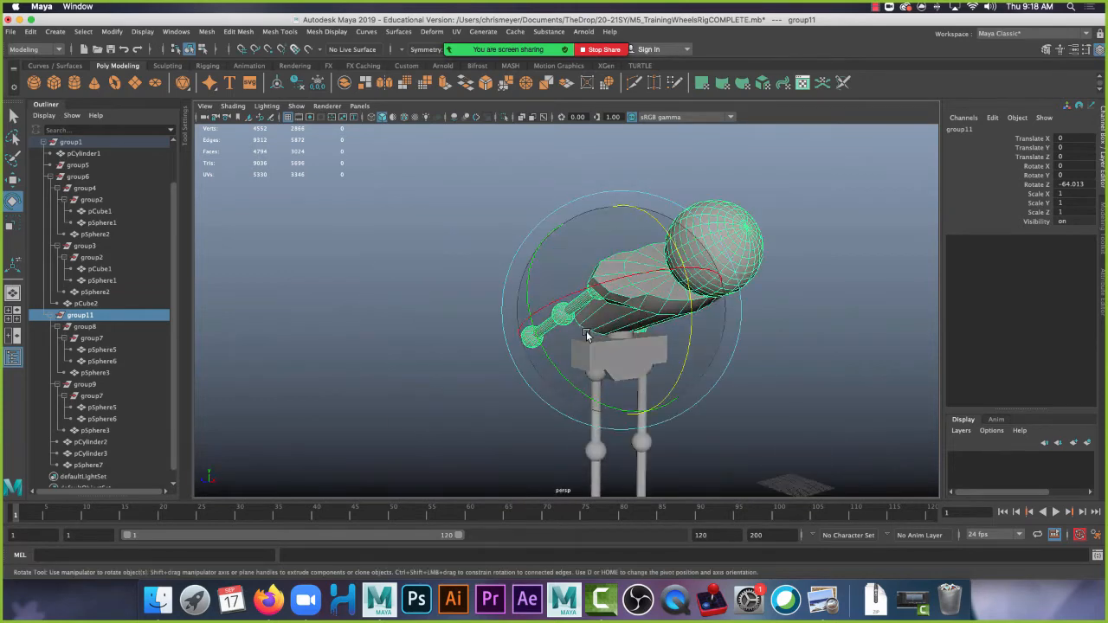
key("z")
mouse_move(712, 294)
left_mouse_down("alt")
mouse_move(645, 278)
mouse_move(746, 366)
mouse_move(624, 315)
mouse_move(702, 297)
left_mouse_up("alt")
scroll(746, 367, "up", 2)
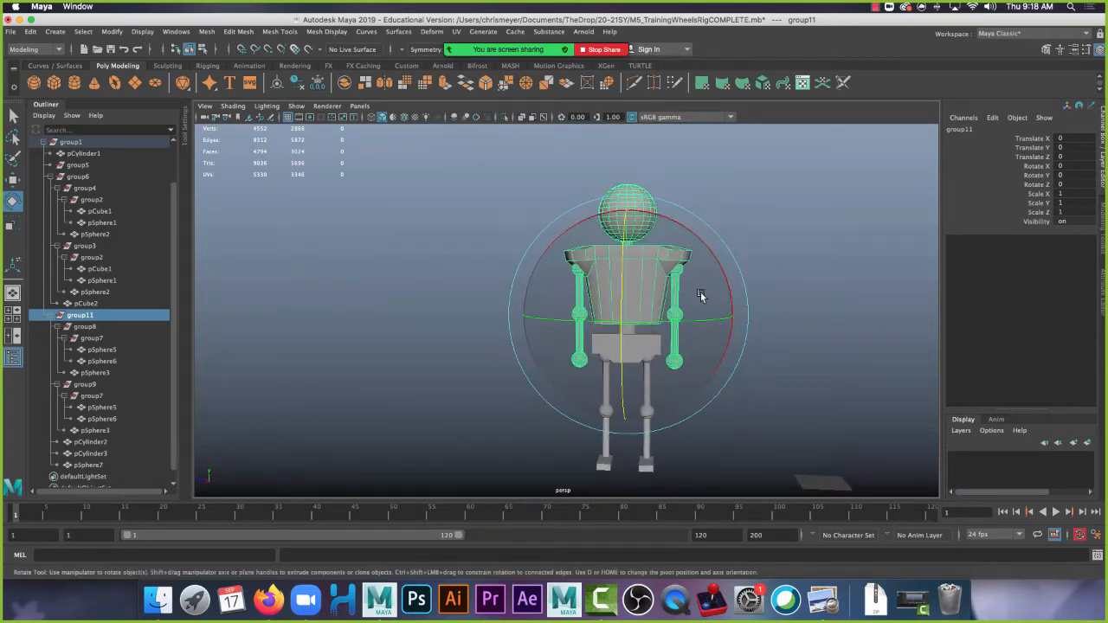
key("Up")
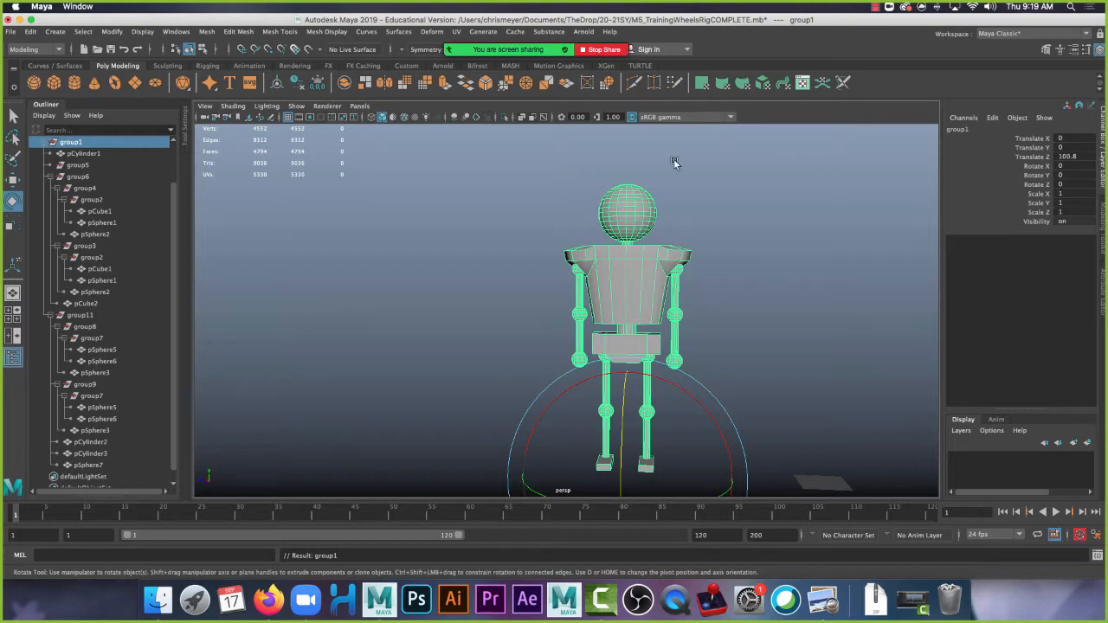
left_click(823, 189)
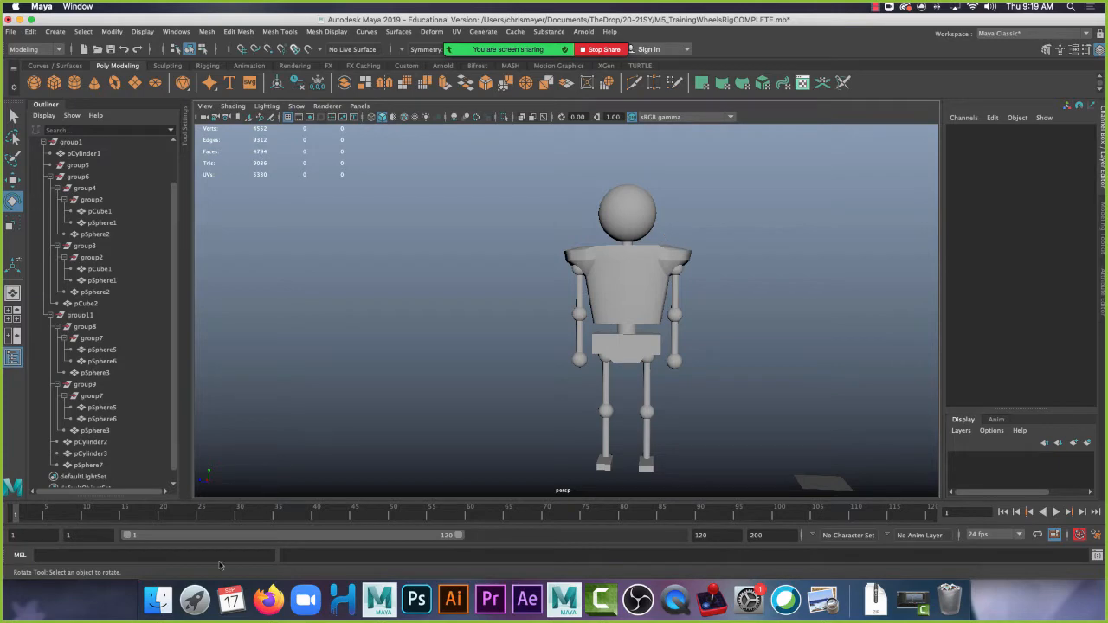
Import the file PIKA.mb into the scene.
left_click(10, 32)
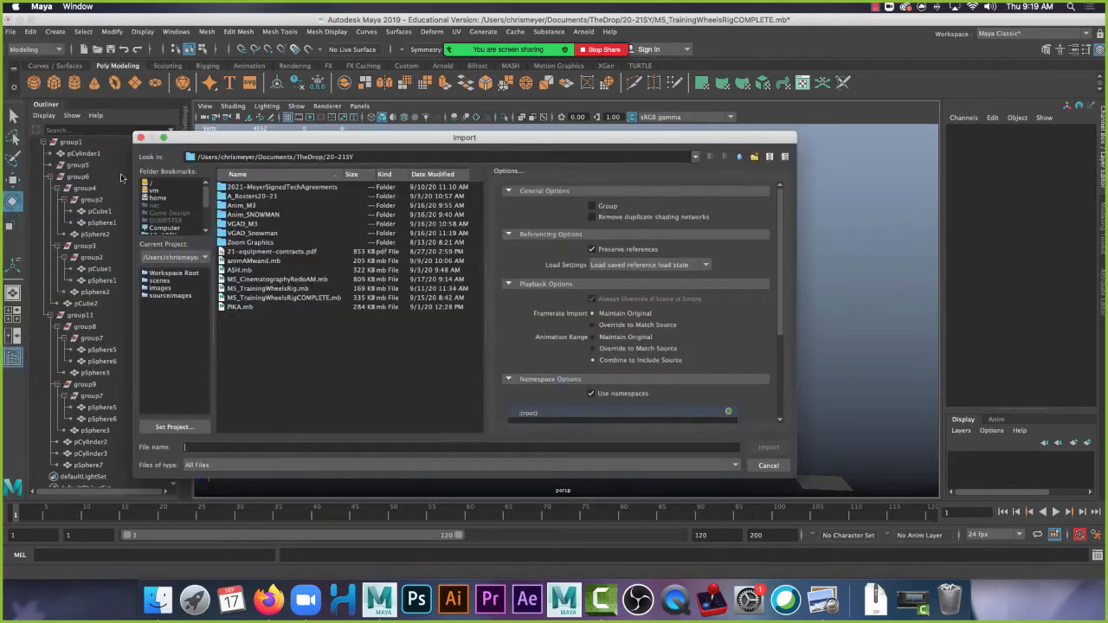
left_click(240, 308)
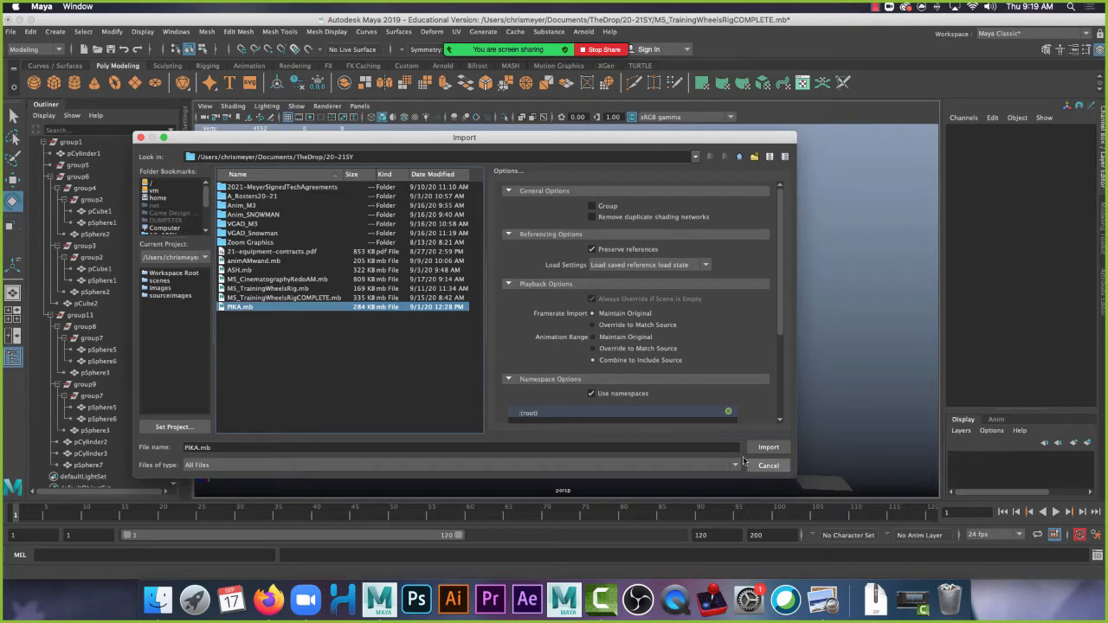
double_click(242, 307)
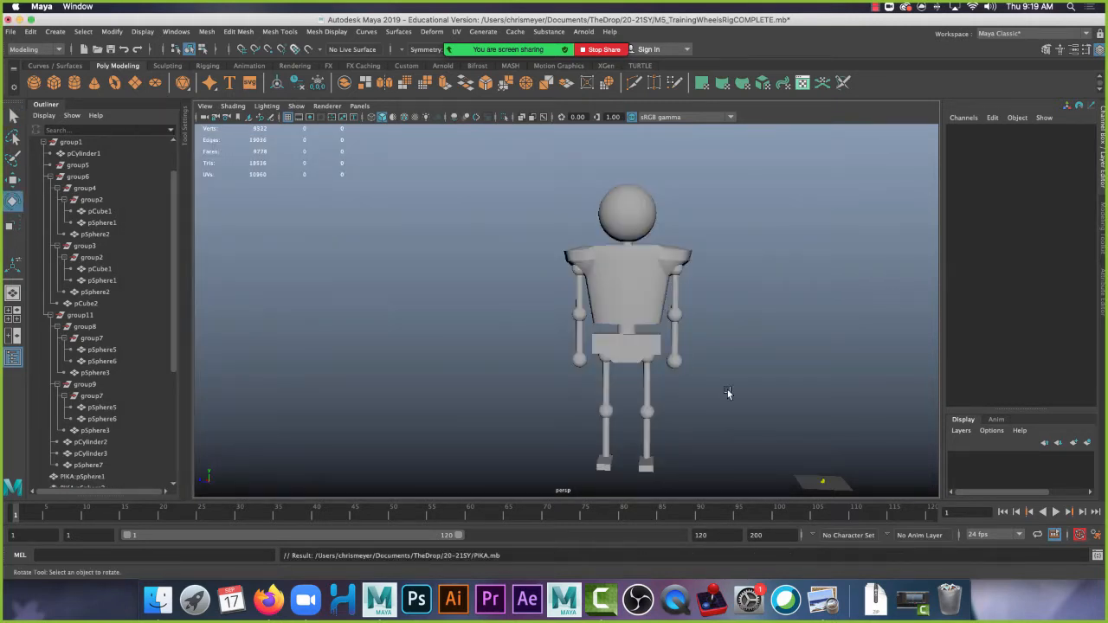
Frame the imported yellow character, select all of its parts, and combine them into one mesh.
middle_click_drag(818, 472, 779, 428, "alt")
left_click(770, 417)
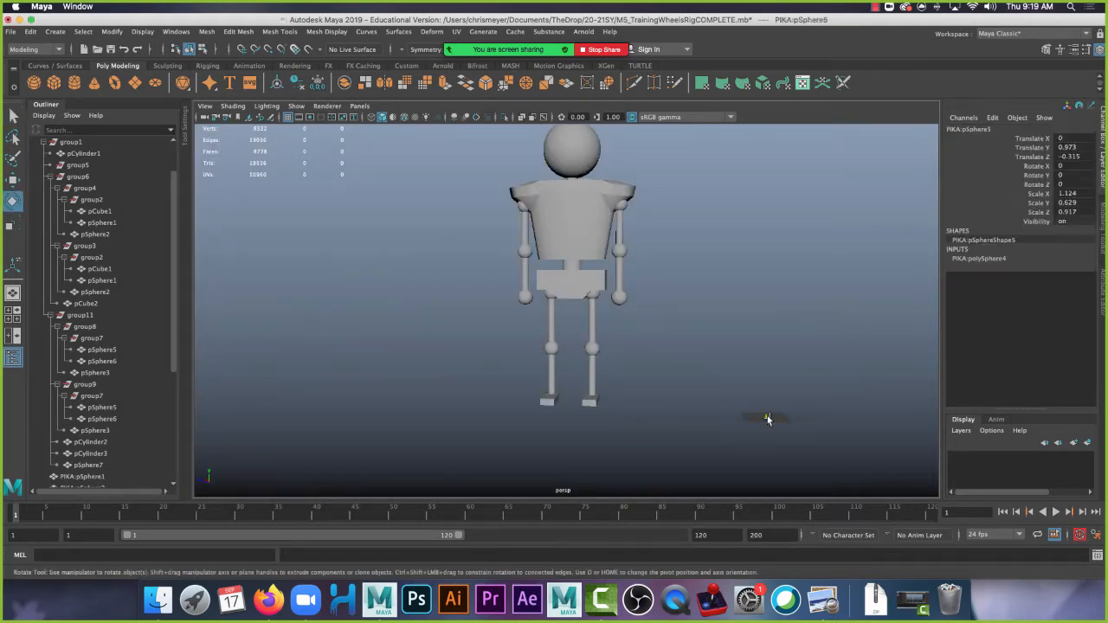
key("f")
scroll(814, 415, "down", 8)
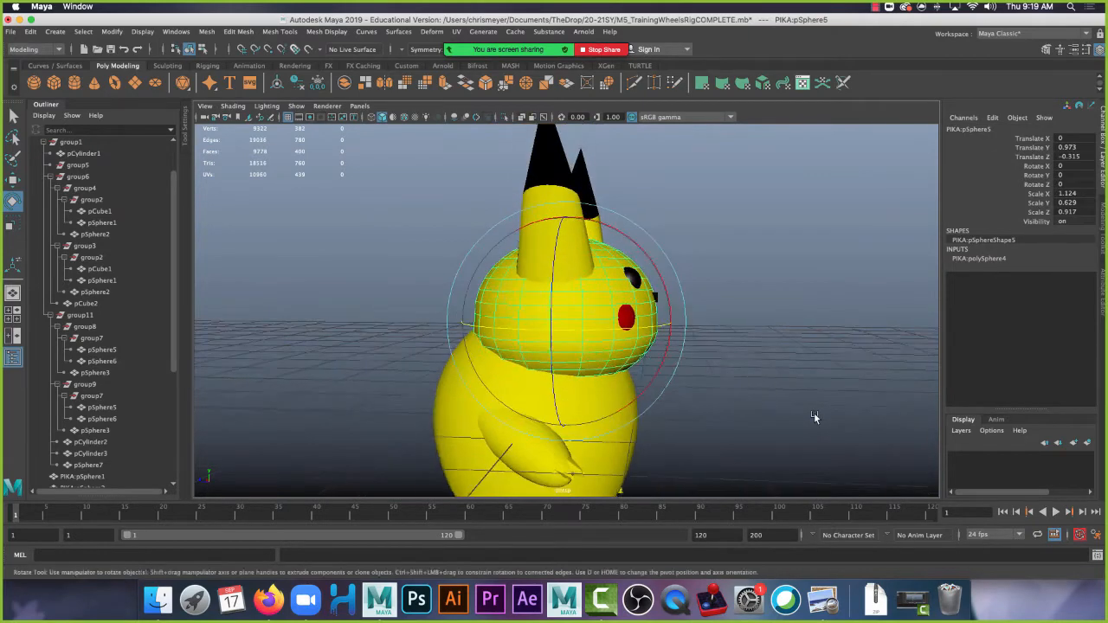
left_click_drag(814, 416, 463, 259, "alt")
left_click(450, 183)
left_click_drag(450, 183, 742, 492)
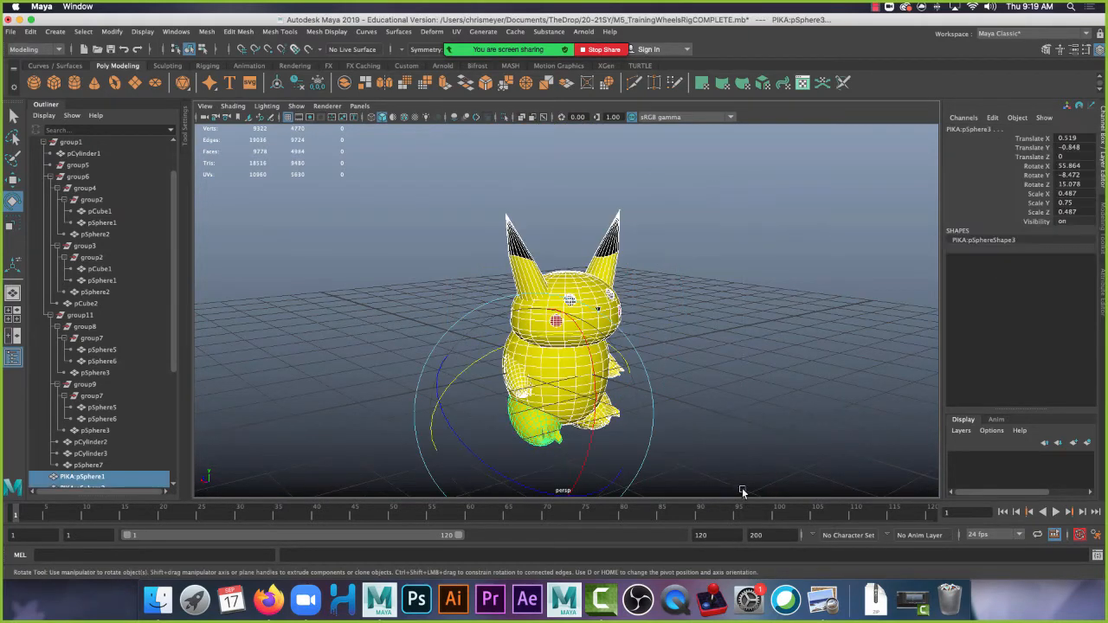
left_click(208, 32)
left_click(227, 65)
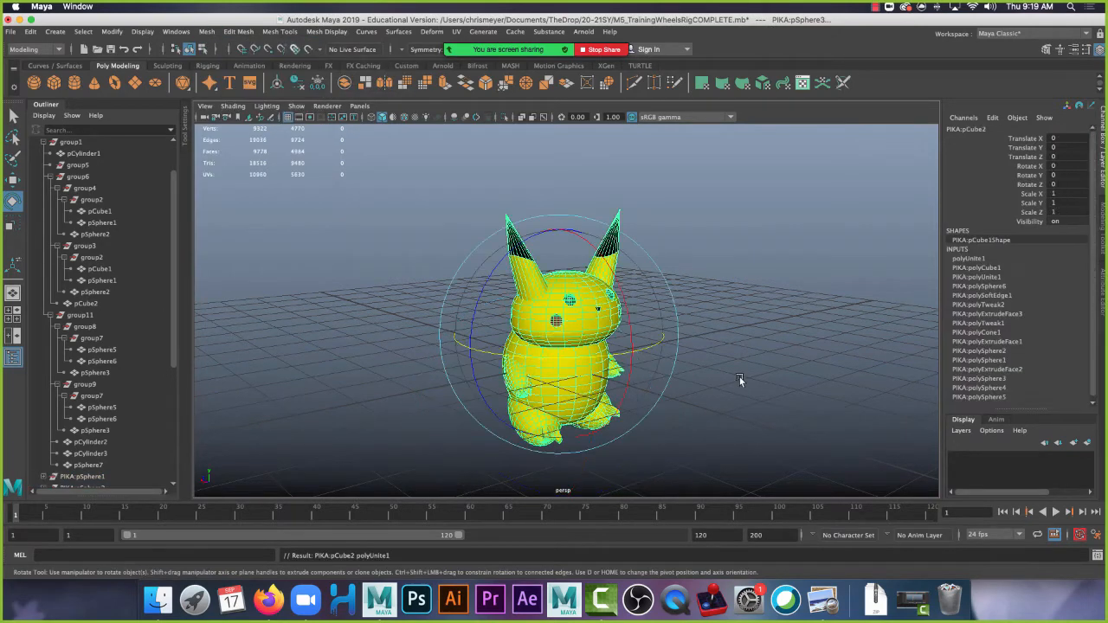
Scale the combined yellow character uniformly to about 15.7.
scroll(740, 377, "down", 2)
left_click(745, 316)
mouse_move(746, 316)
left_mouse_down("alt")
mouse_move(686, 313)
mouse_move(752, 319)
left_mouse_up("alt")
right_click_drag(751, 319, 686, 391, "alt")
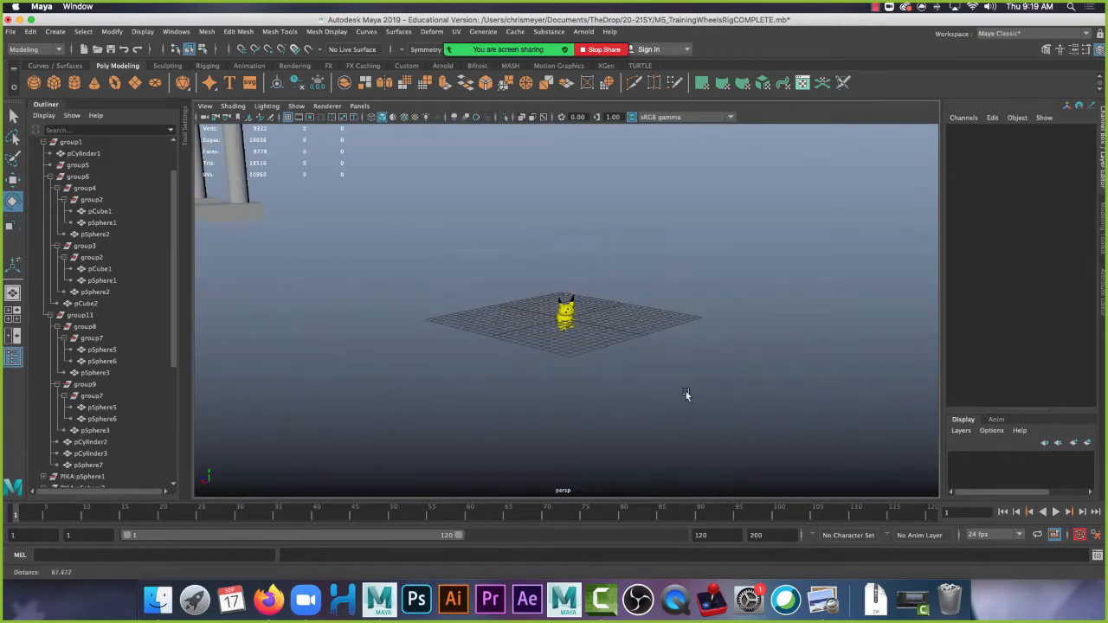
left_click_drag(686, 391, 553, 248, "alt")
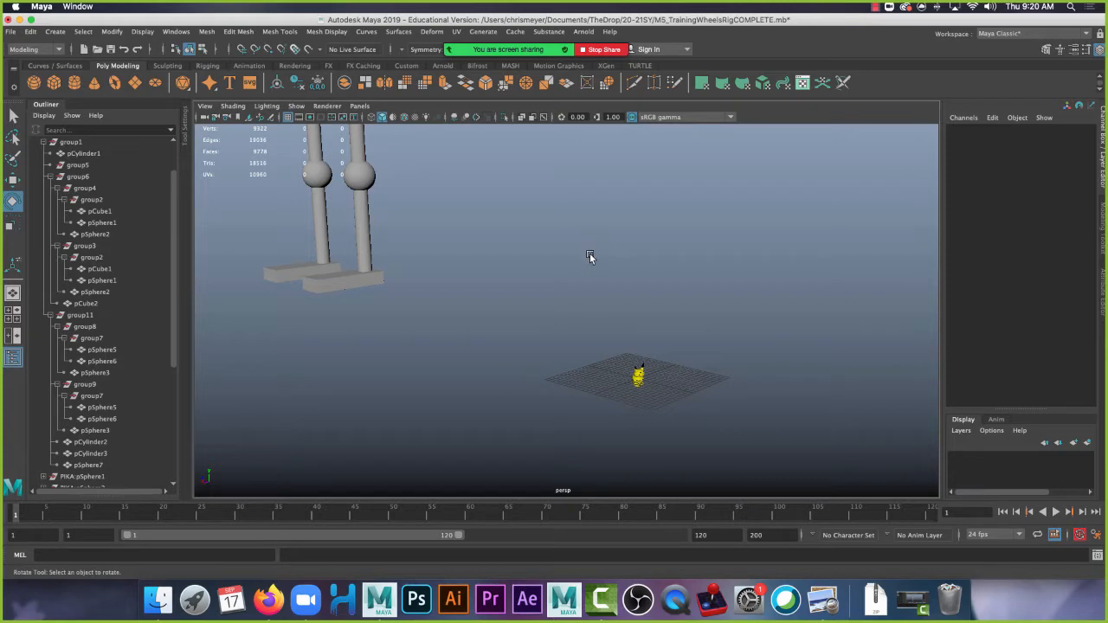
left_click(638, 376)
key("r")
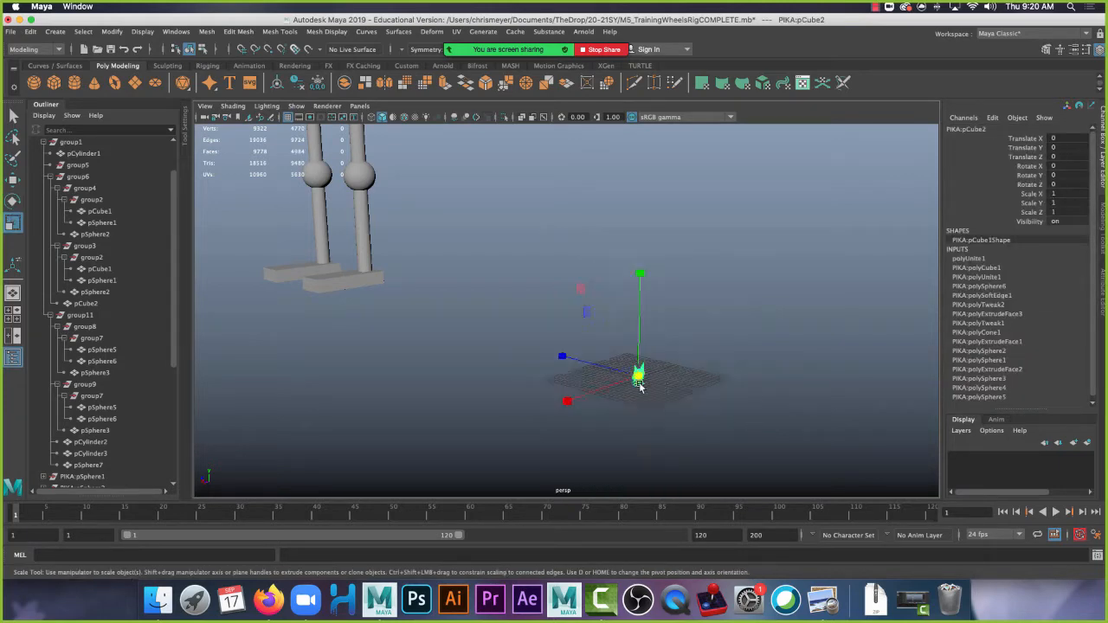
left_click_drag(638, 376, 870, 319)
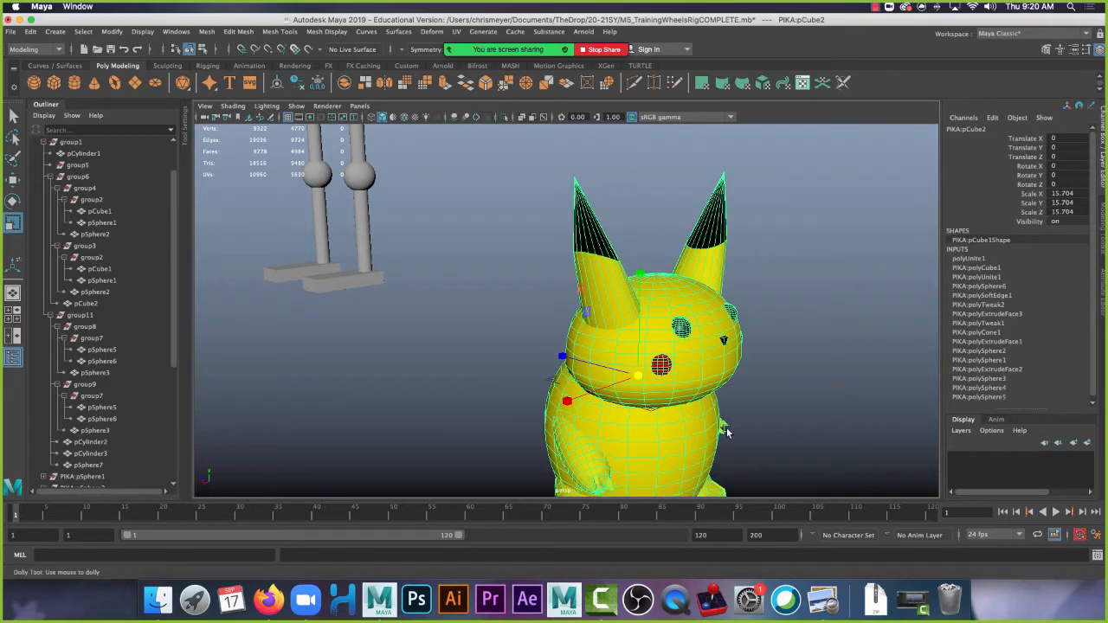
Move the yellow character up along Y to about 105.2, alongside the robot.
right_click_drag(724, 426, 566, 351, "alt")
left_click_drag(566, 351, 625, 384, "alt")
key("w")
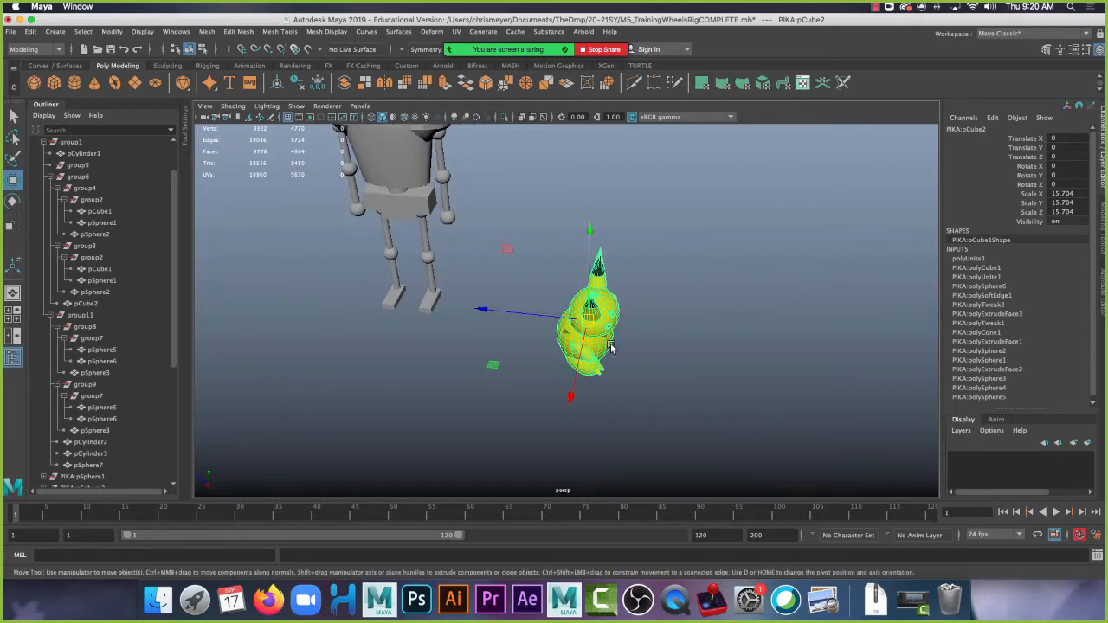
left_click_drag(590, 231, 592, 69)
middle_click_drag(524, 130, 582, 246, "alt")
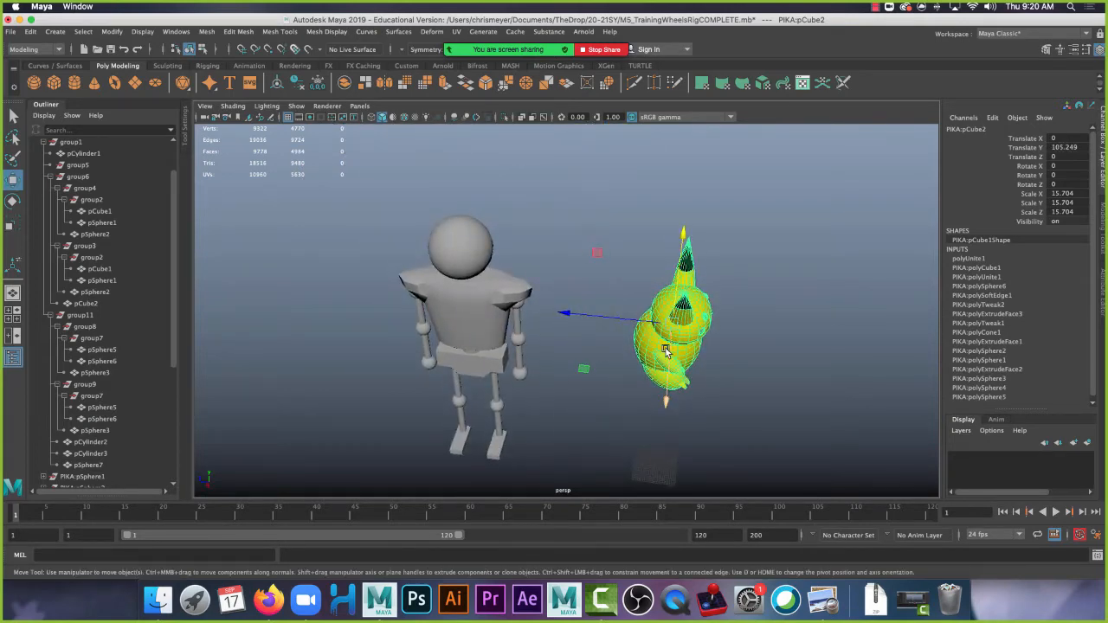
Set the yellow character's Y rotation to -90 and reselect it.
key("e")
left_click_drag(691, 402, 502, 376)
right_click_drag(532, 338, 652, 360, "alt")
middle_click_drag(652, 361, 622, 270, "alt")
left_click(1074, 173)
type("-90")
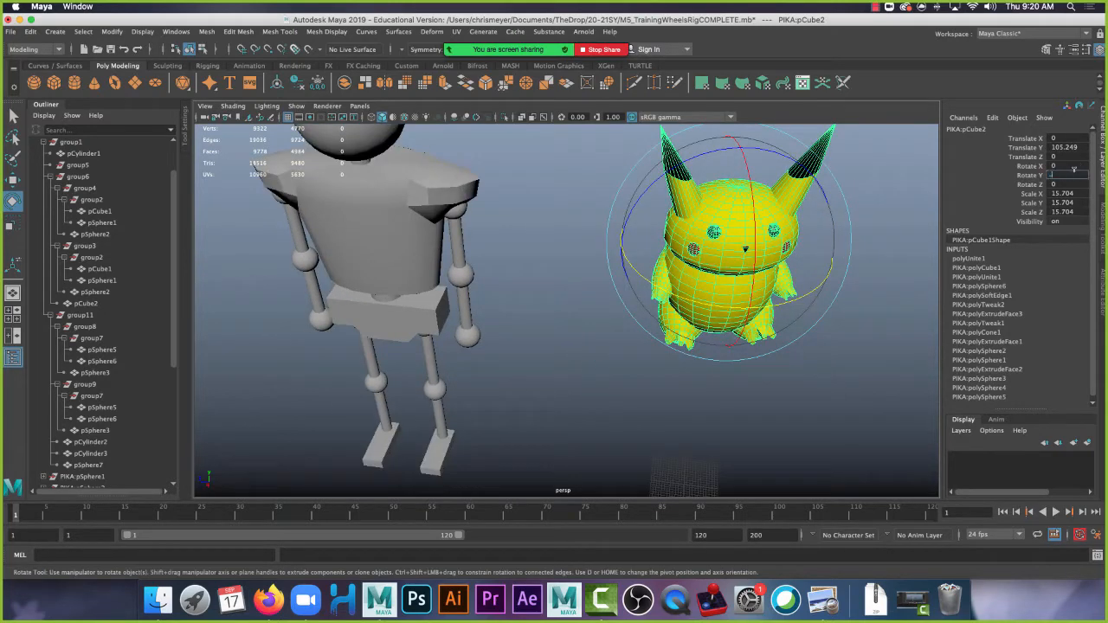
key("Return")
left_click(579, 305)
left_click(710, 292)
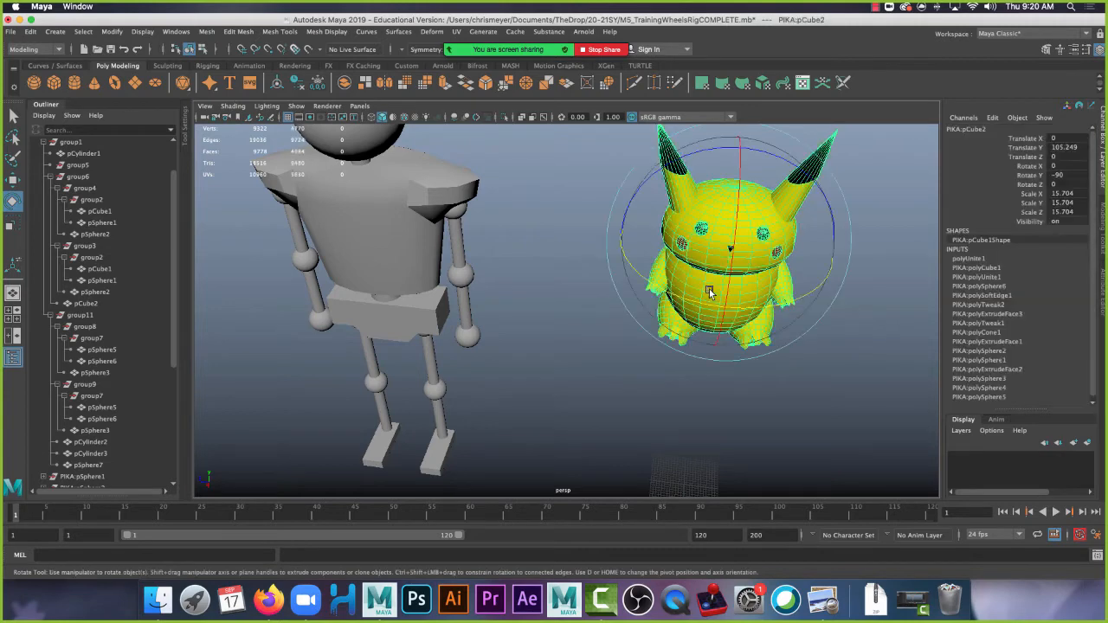
Delete the robot's head sphere.
left_click_drag(710, 292, 589, 260, "alt")
middle_click_drag(589, 261, 589, 276, "alt")
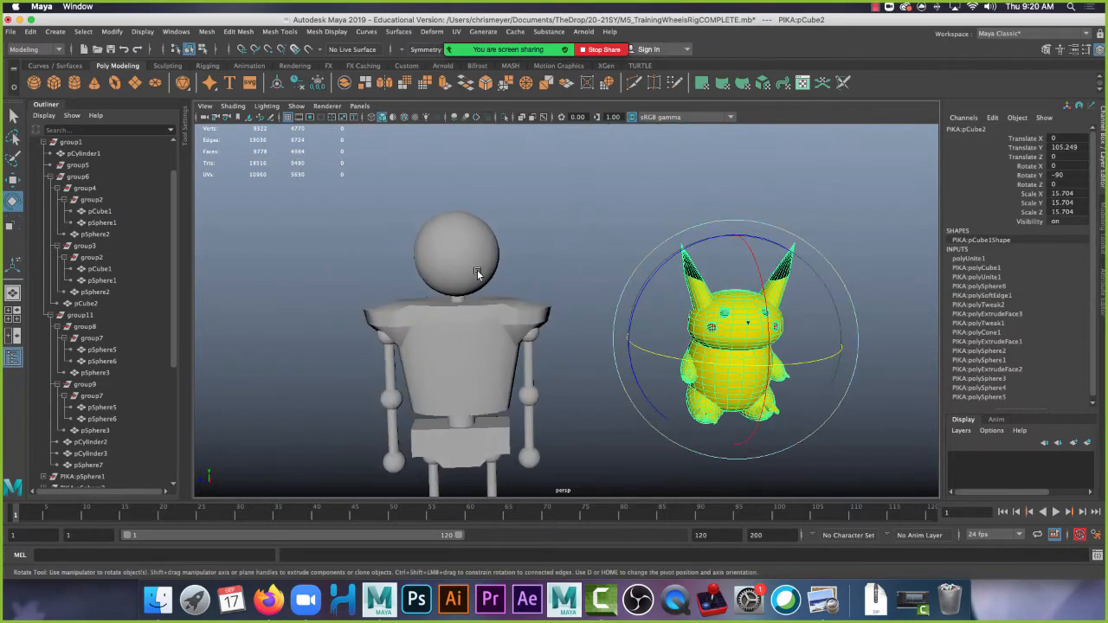
left_click(478, 276)
key("Delete")
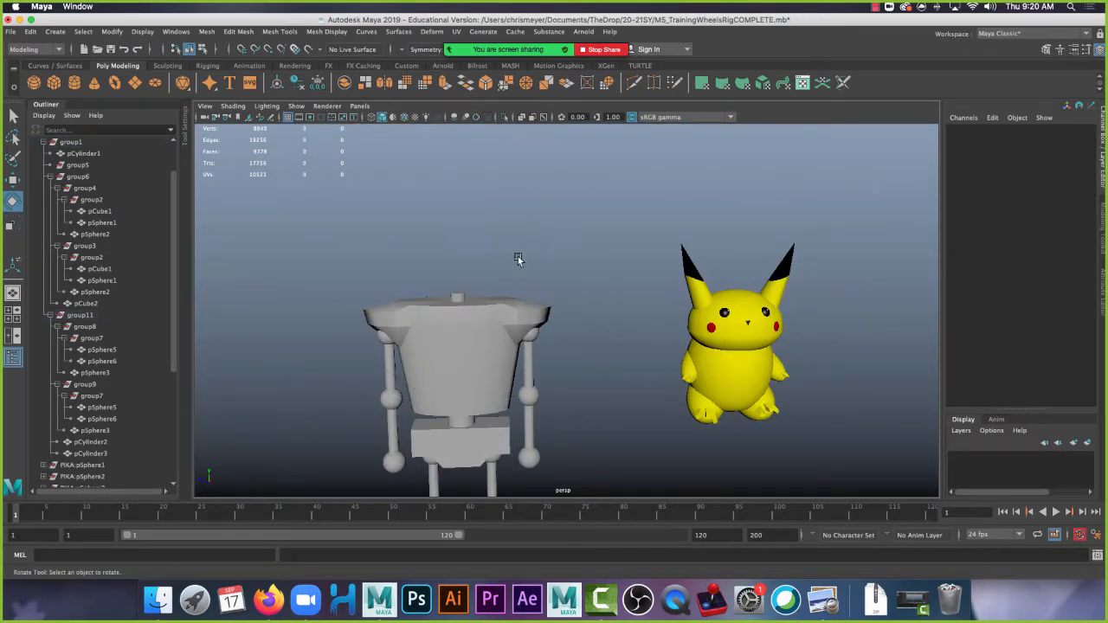
Locate the robot torso's parent group11 and parent the combined mesh PIKA:pCube2 under it.
left_click(464, 358)
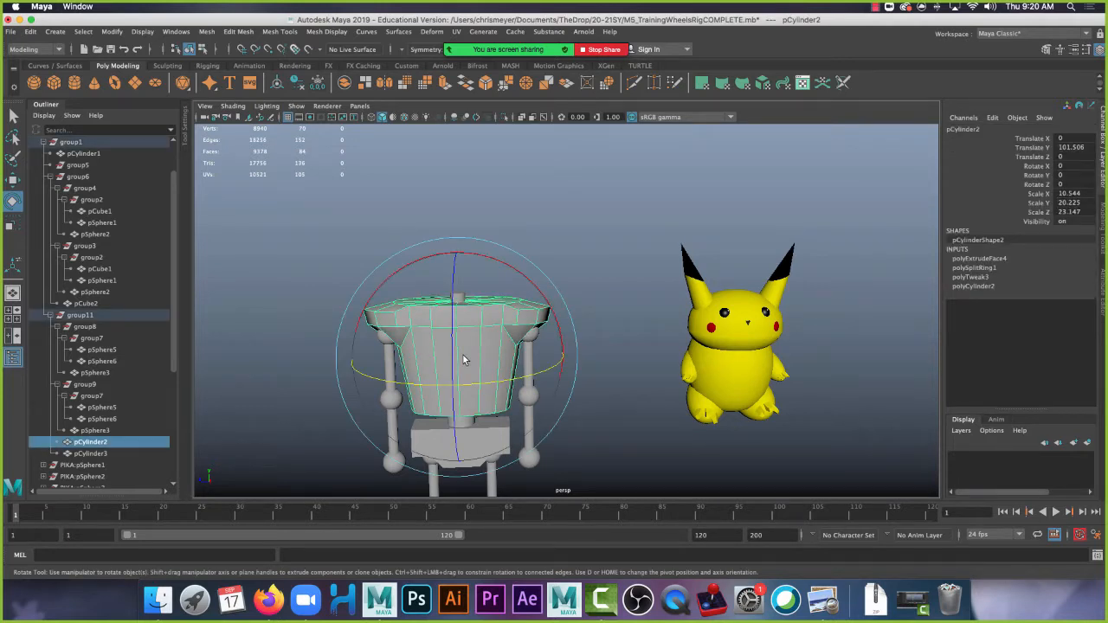
key("Up")
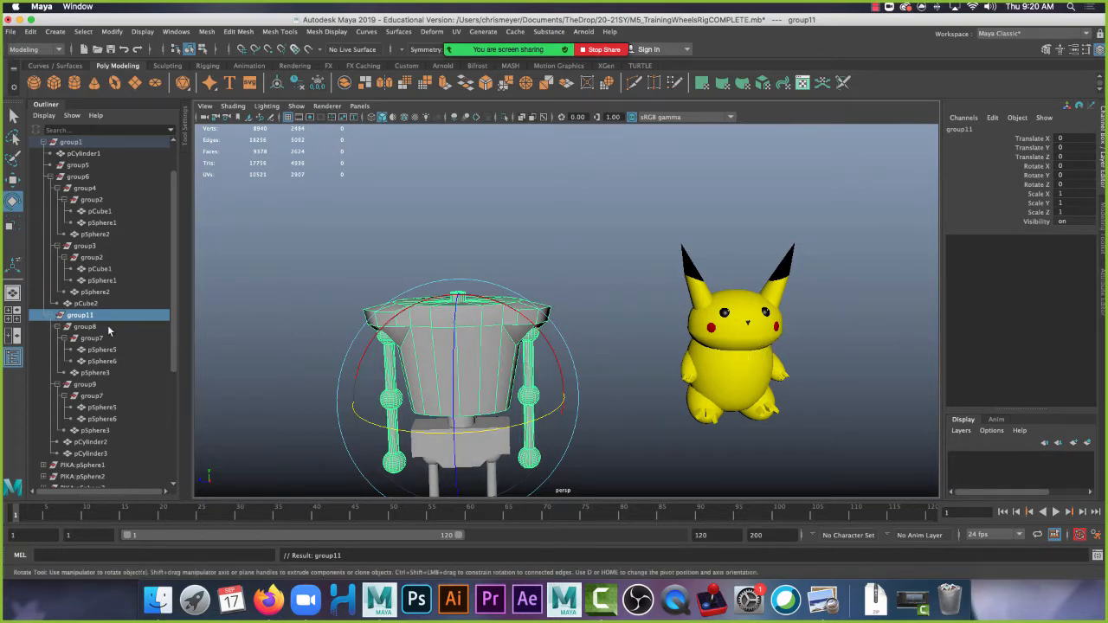
scroll(111, 376, "down", 5)
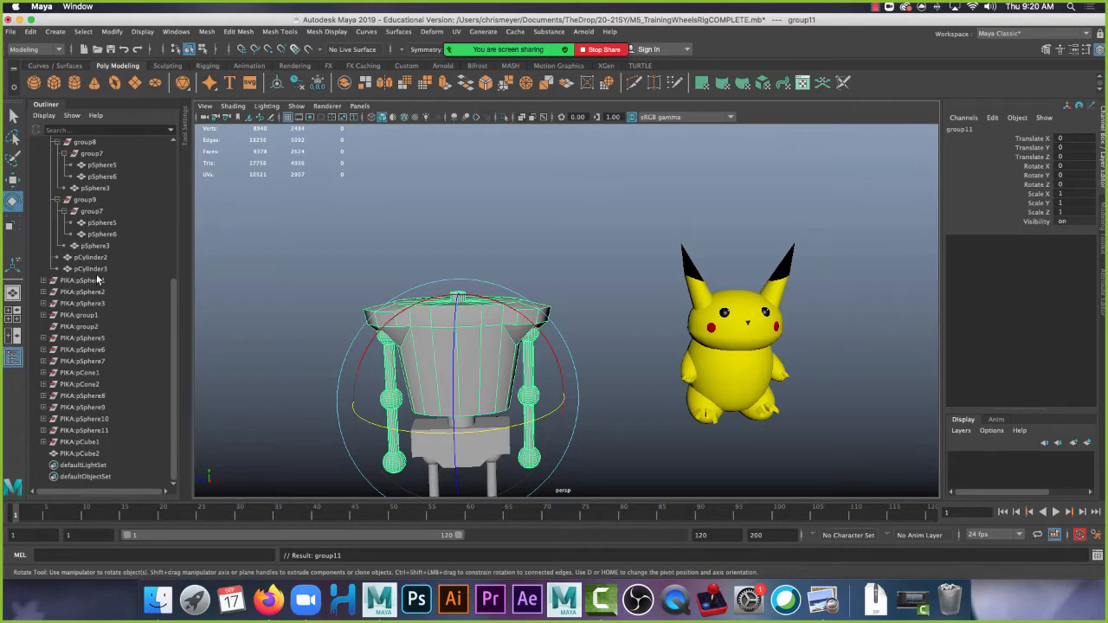
scroll(66, 357, "up", 6)
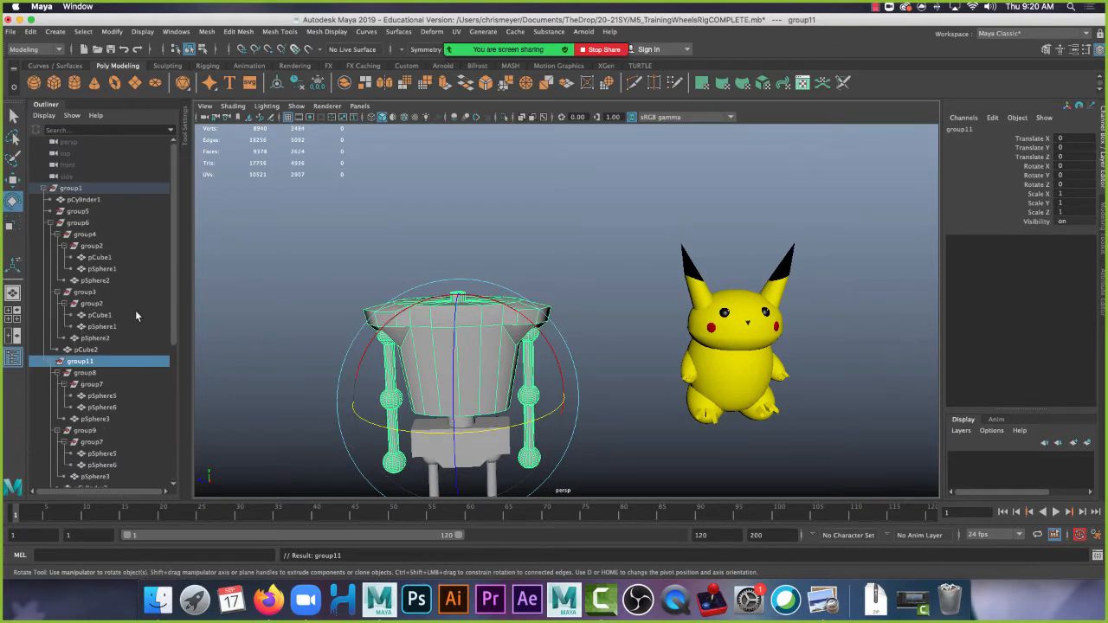
left_click(710, 340)
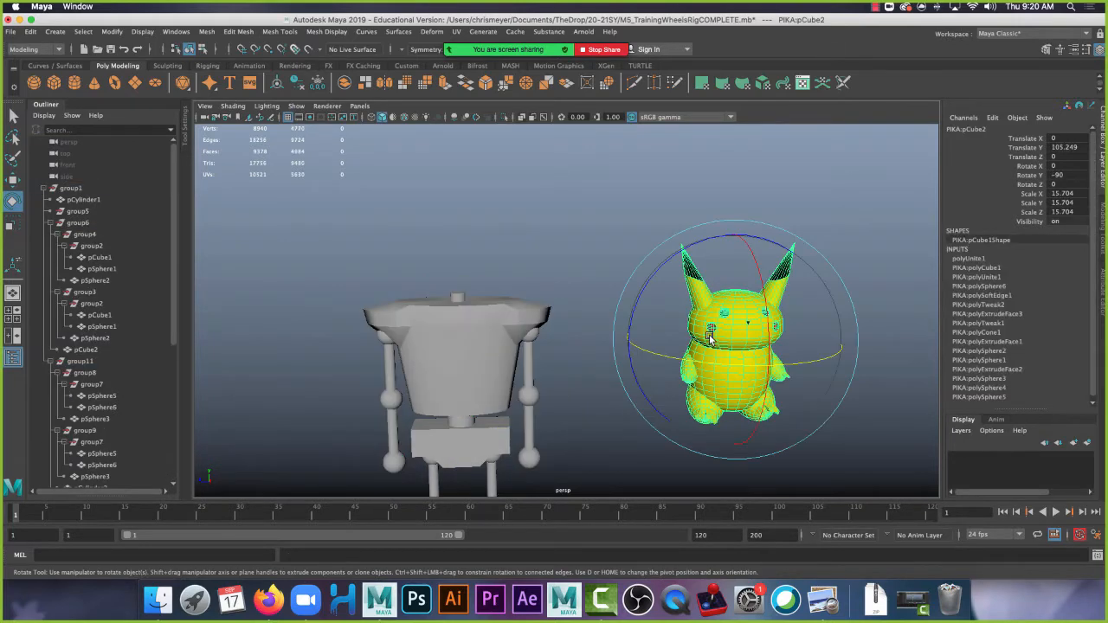
scroll(91, 347, "down", 6)
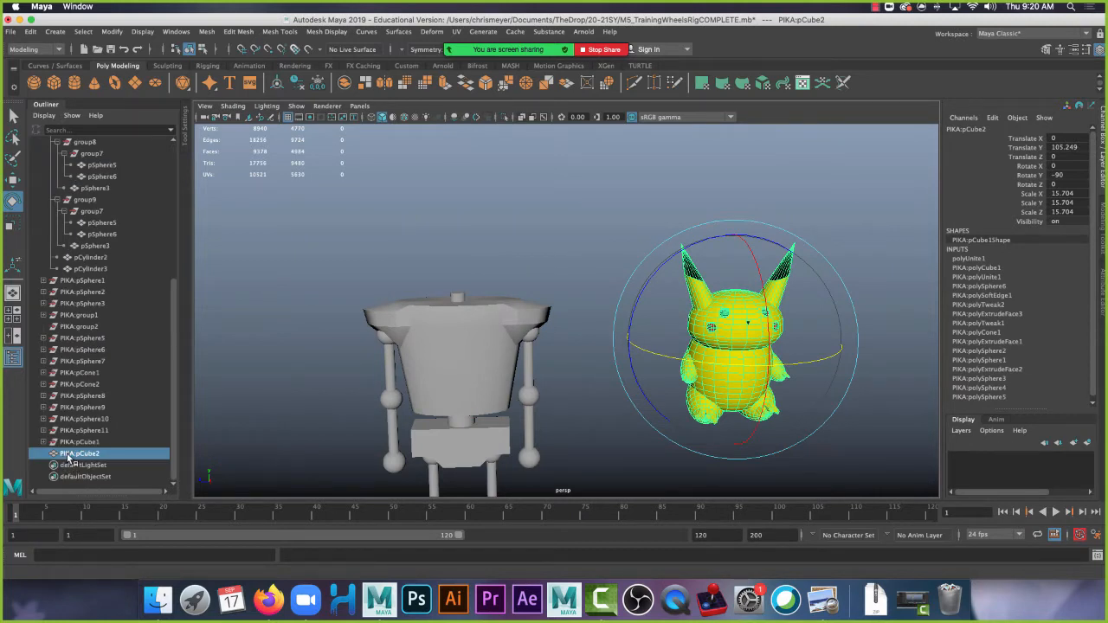
left_click_drag(85, 459, 87, 257)
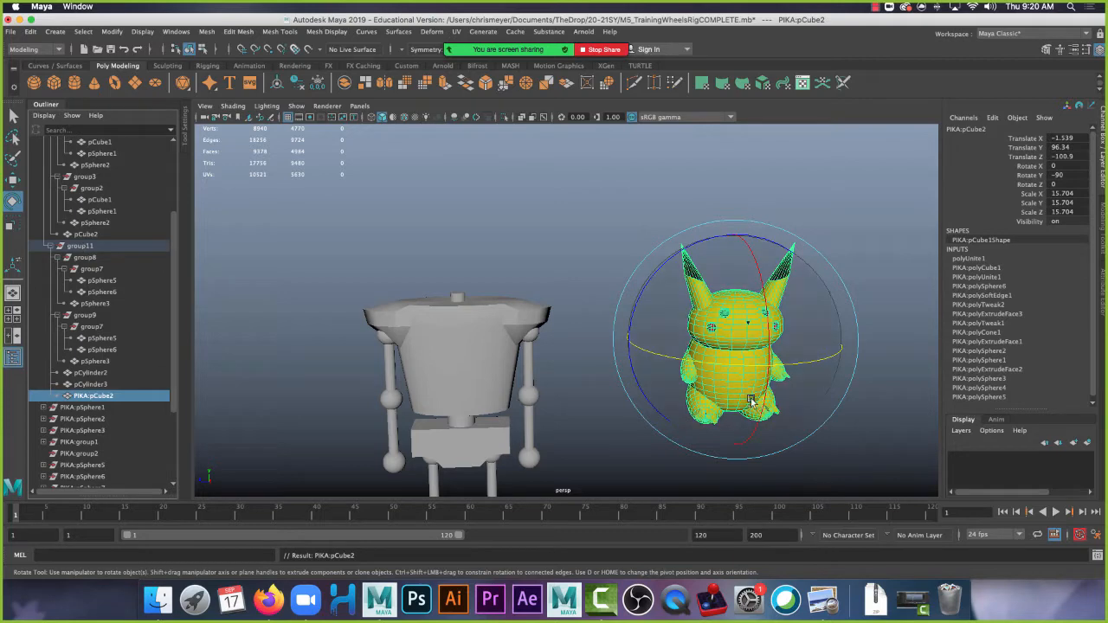
Raise the yellow character along Y to about 127.3 and snap its pivot to a vertex at the underside of its body.
key("w")
left_click_drag(730, 285, 791, 294)
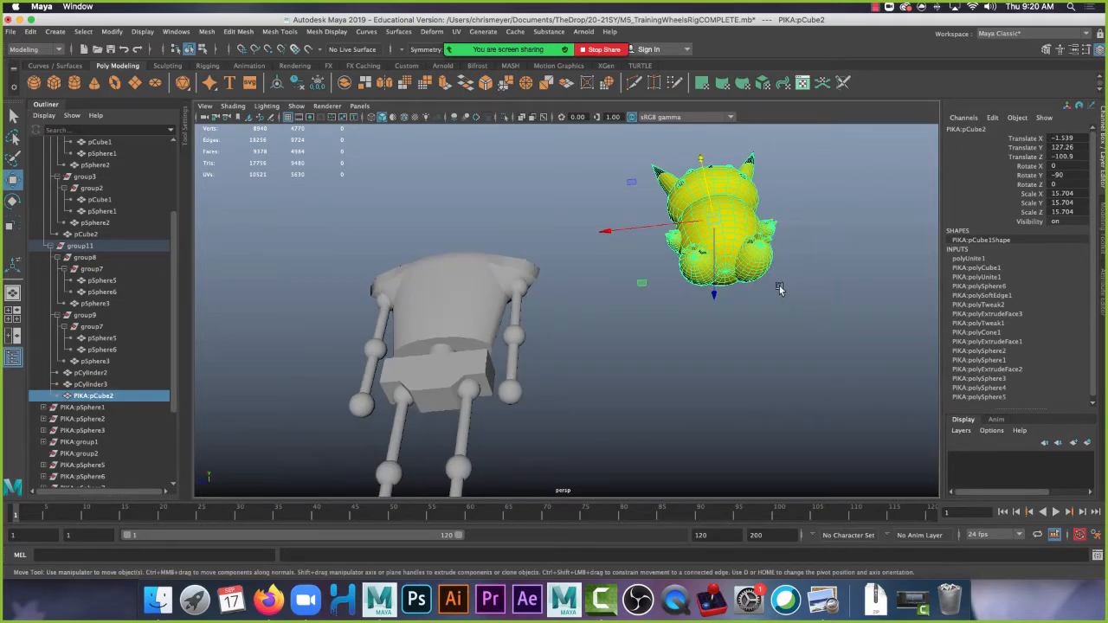
key("d")
key("v")
left_click_drag(715, 221, 728, 279)
Move the yellow character onto the top of the robot's neck with vertex snapping.
key("v")
left_click_drag(379, 243, 540, 301, "alt")
key("v")
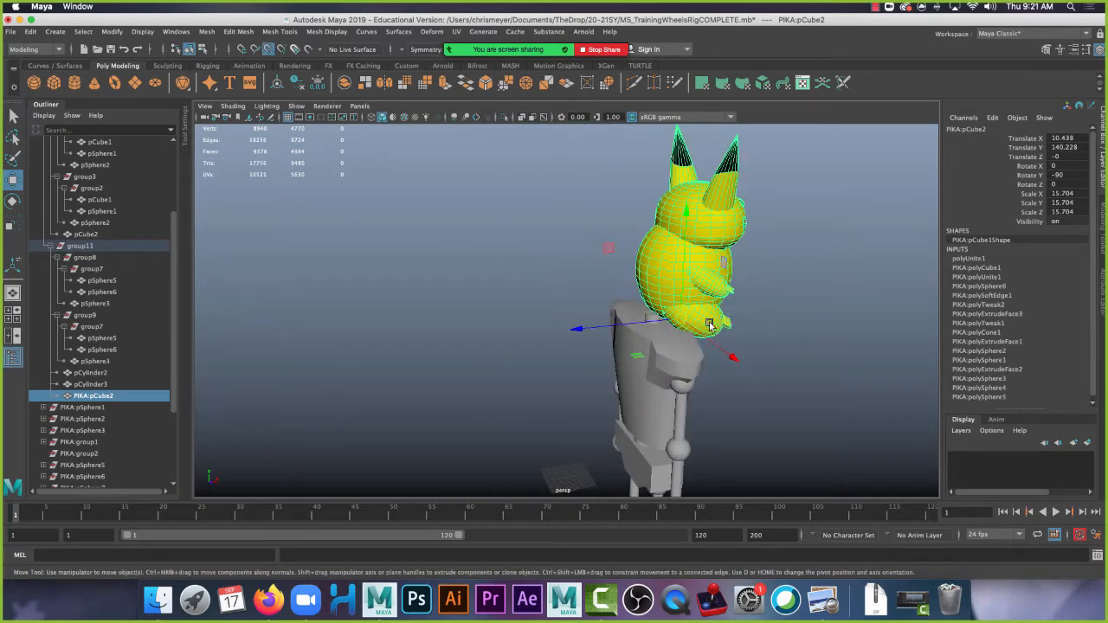
left_click_drag(686, 325, 655, 311)
Use wireframe display to snap the character to the center of the neck cylinder's top, then restore shaded display.
left_click_drag(768, 309, 639, 301, "alt")
middle_click_drag(531, 275, 693, 319, "alt")
scroll(693, 320, "up", 5)
left_click_drag(693, 320, 697, 321, "alt")
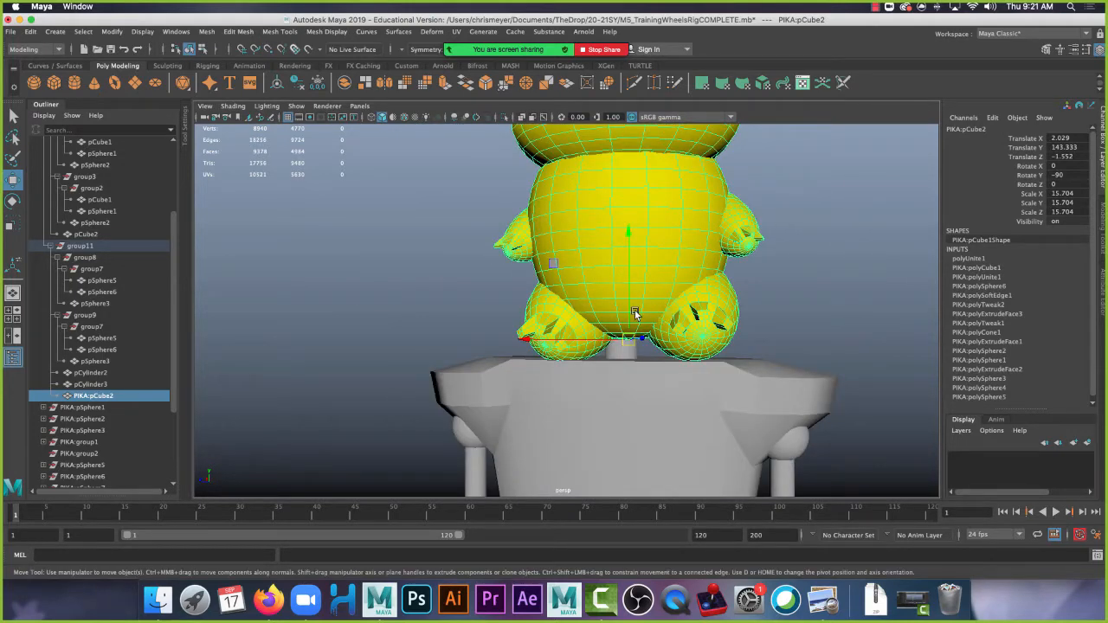
key("4")
mouse_move(635, 313)
left_mouse_down("alt")
mouse_move(625, 407)
mouse_move(688, 395)
mouse_move(703, 409)
mouse_move(695, 404)
left_mouse_up("alt")
key("5")
right_click_drag(695, 404, 750, 428, "alt")
middle_click_drag(750, 428, 666, 343, "alt")
right_click_drag(666, 343, 703, 418, "alt")
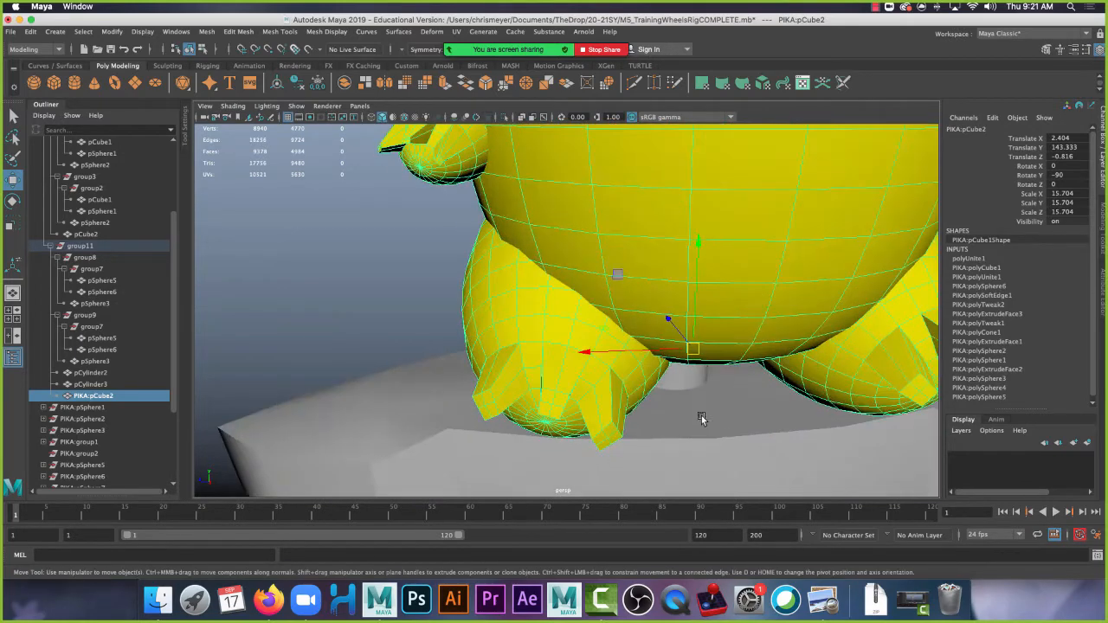
key("4")
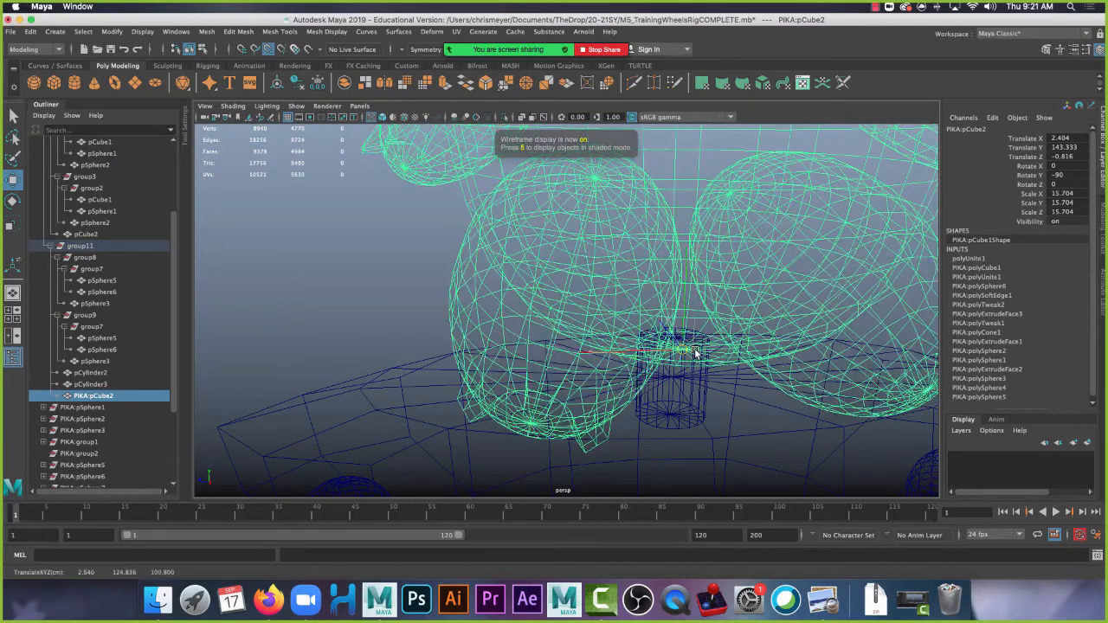
left_click_drag(695, 352, 678, 339)
right_click_drag(718, 411, 553, 304, "alt")
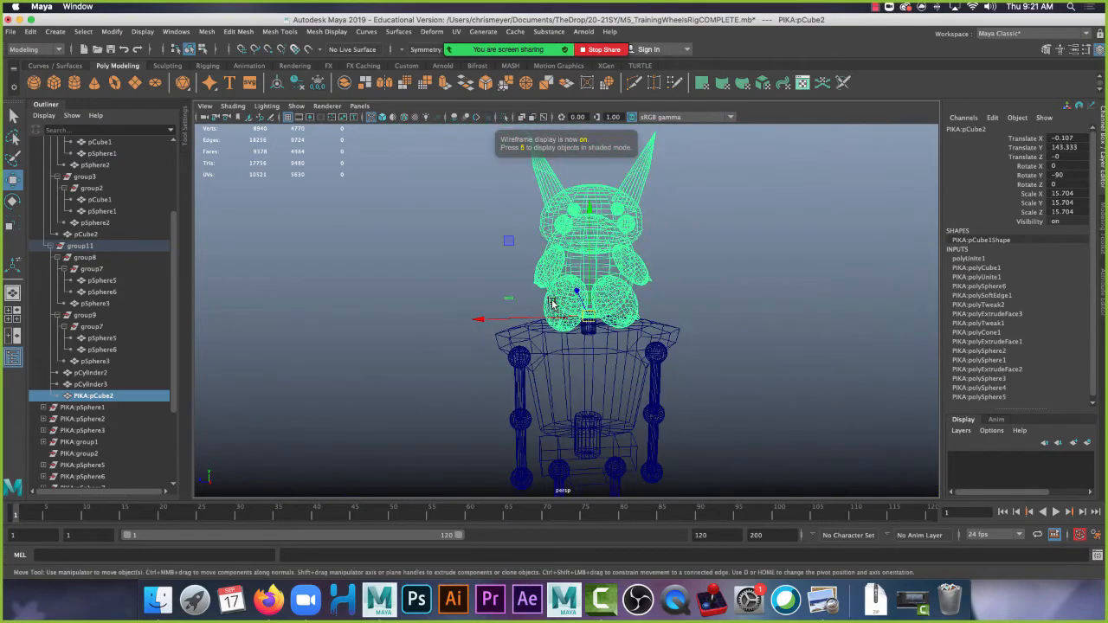
key("5")
Test-rotate the robot's upper-body group11 about Z to check that the attached character follows the torso.
mouse_move(554, 305)
left_mouse_down("alt")
mouse_move(705, 334)
mouse_move(794, 334)
mouse_move(744, 292)
mouse_move(704, 284)
mouse_move(651, 310)
mouse_move(671, 346)
mouse_move(653, 307)
mouse_move(621, 389)
mouse_move(691, 394)
left_mouse_up("alt")
left_click(613, 339)
key("e")
key("Down")
mouse_move(446, 343)
left_mouse_down("alt")
mouse_move(727, 346)
mouse_move(701, 347)
mouse_move(690, 306)
mouse_move(344, 321)
mouse_move(449, 322)
left_mouse_up("alt")
left_click(689, 302)
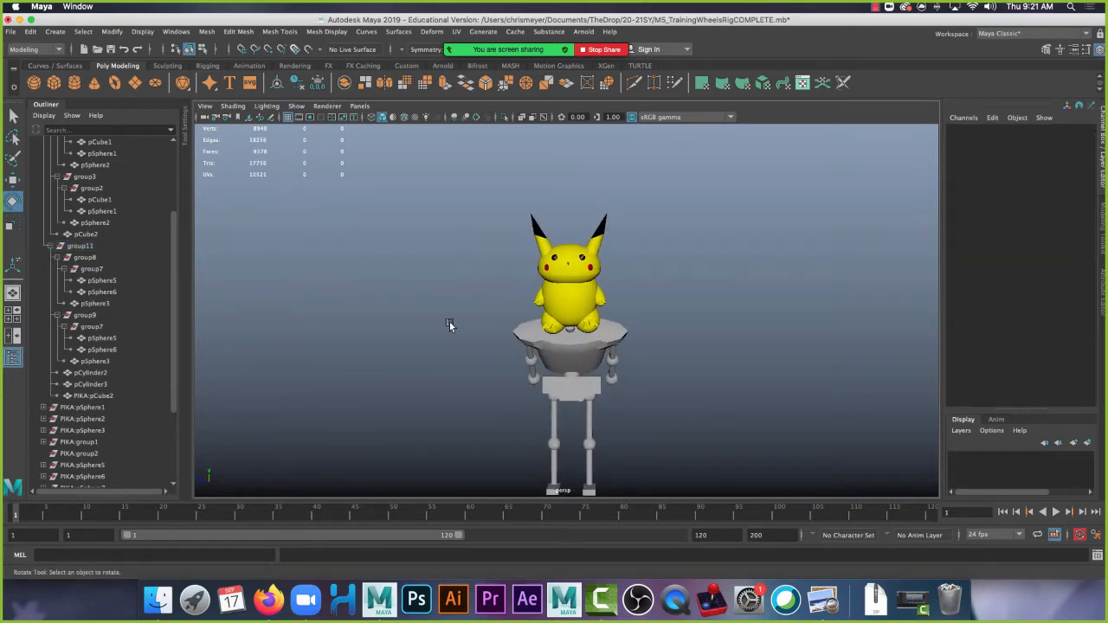
key("bracketleft")
key("bracketleft")
key("bracketleft")
key("bracketleft")
key("bracketleft")
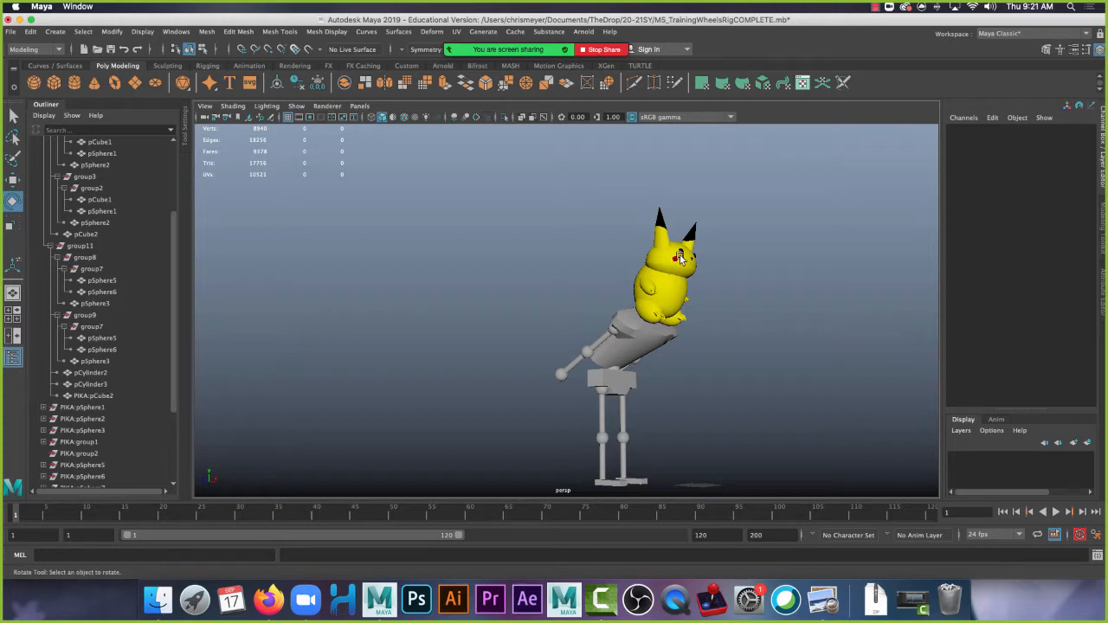
Undo the test rotations of group11 and clear the selection.
key("super+z")
key("super+z")
key("super+z")
key("super+z")
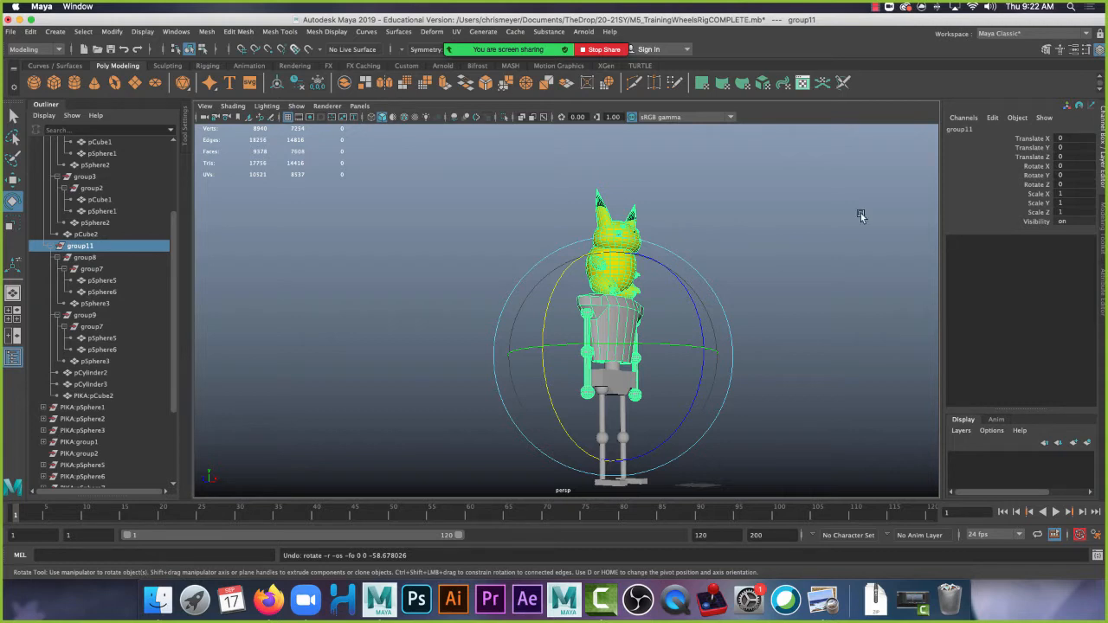
left_click(751, 211)
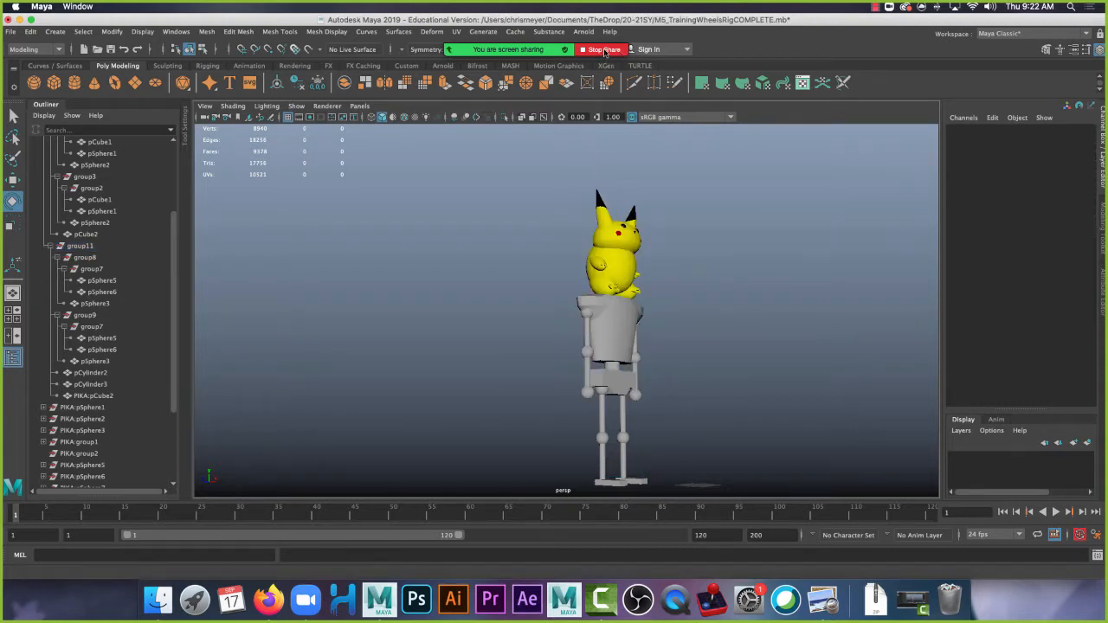
left_click(873, 7)
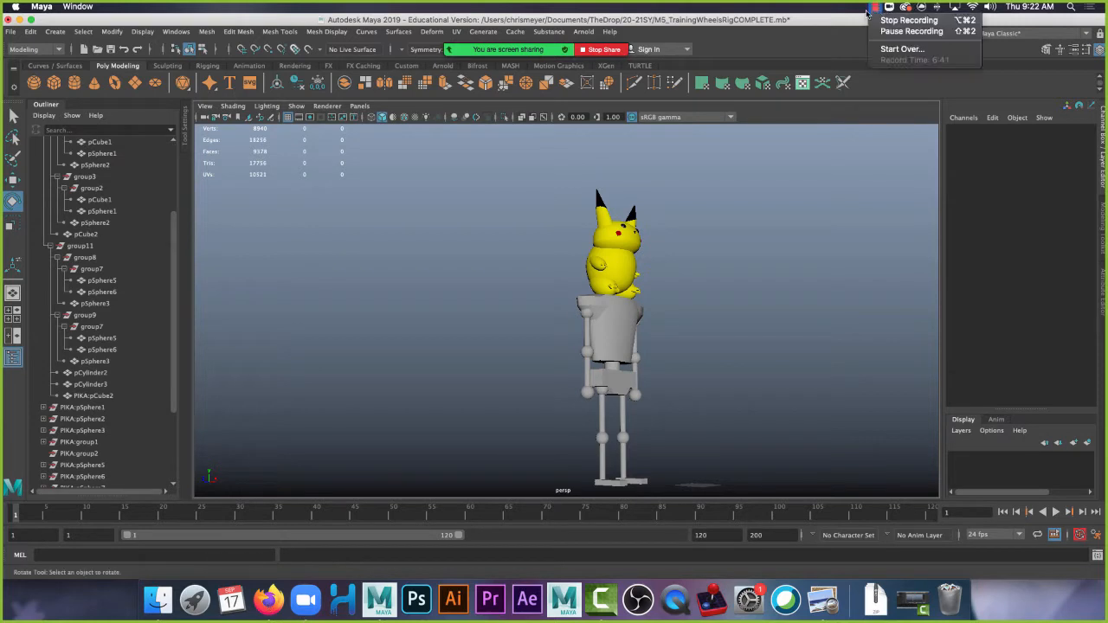
left_click(903, 20)
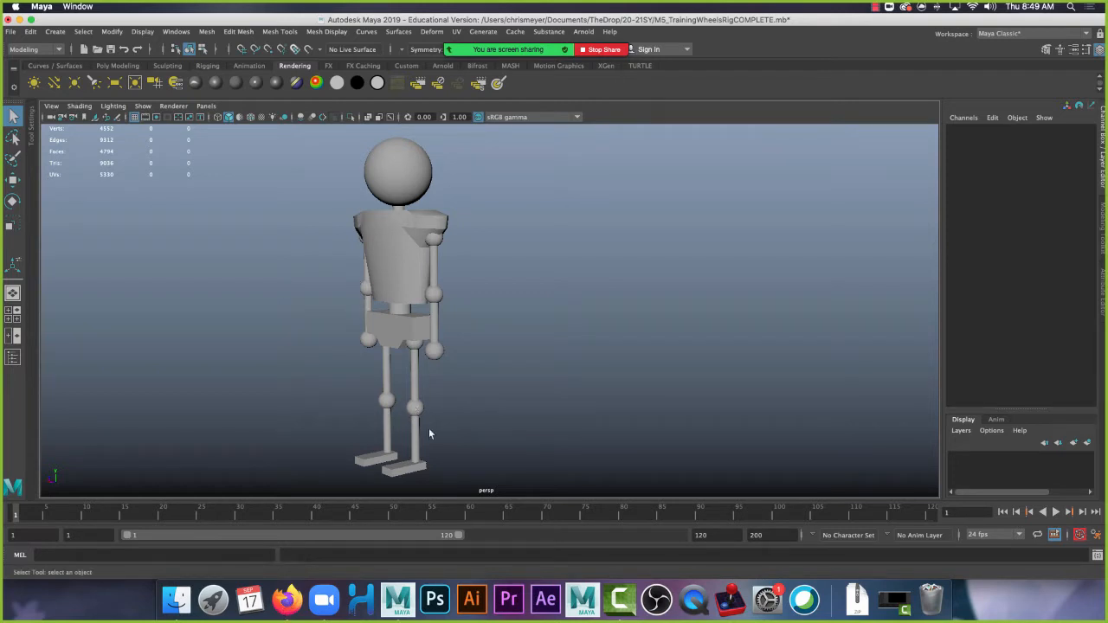
Select the waist cylinder's parent group1 to check which robot parts it contains, and clear the selection.
left_click(404, 311)
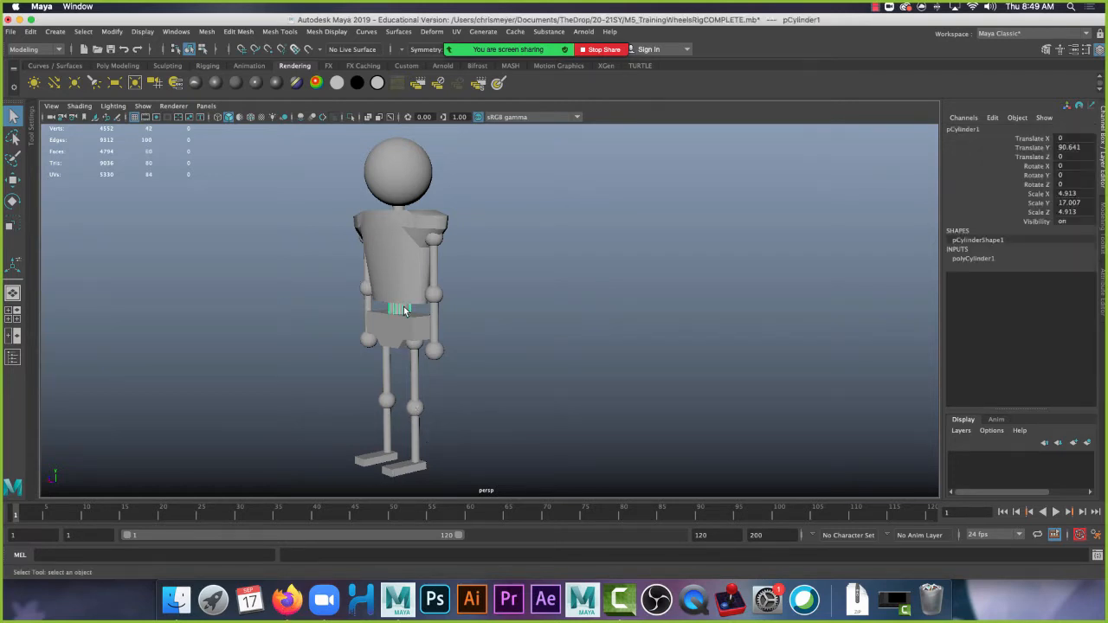
key("Up")
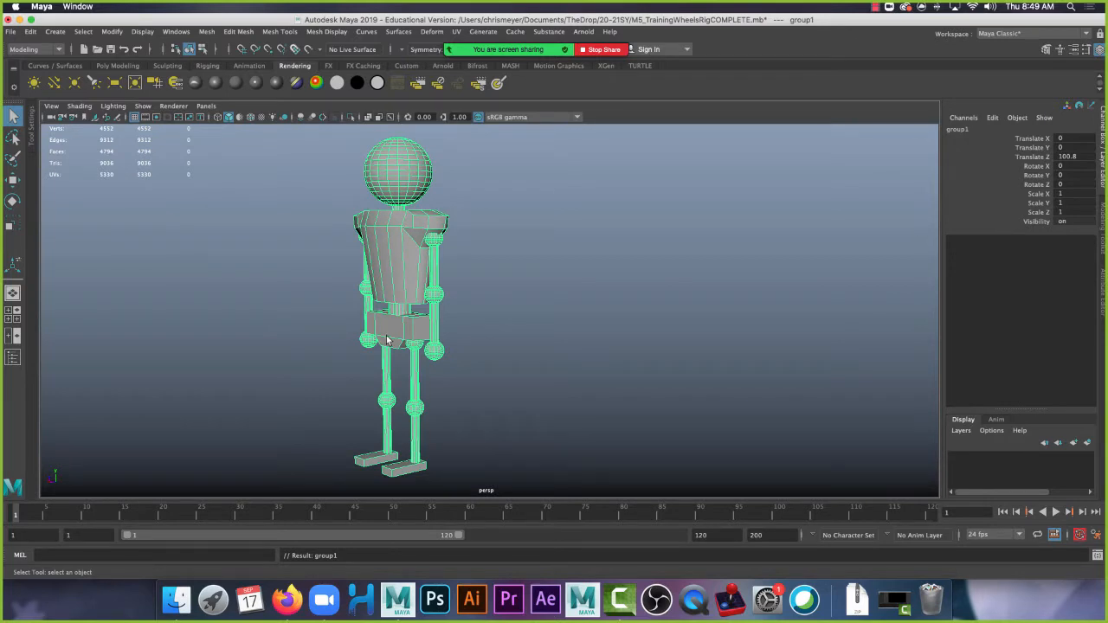
left_click(515, 204)
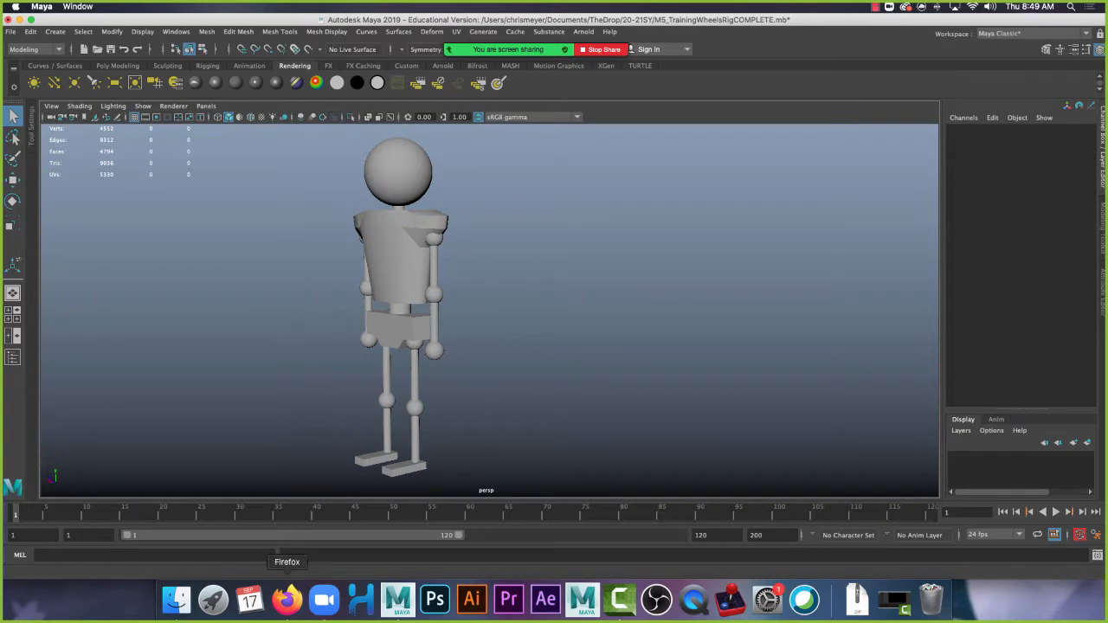
Switch to Firefox, open the episode "Pokémon - I Choose You!" and pause it on the lab scene at 6:17.
left_click(286, 600)
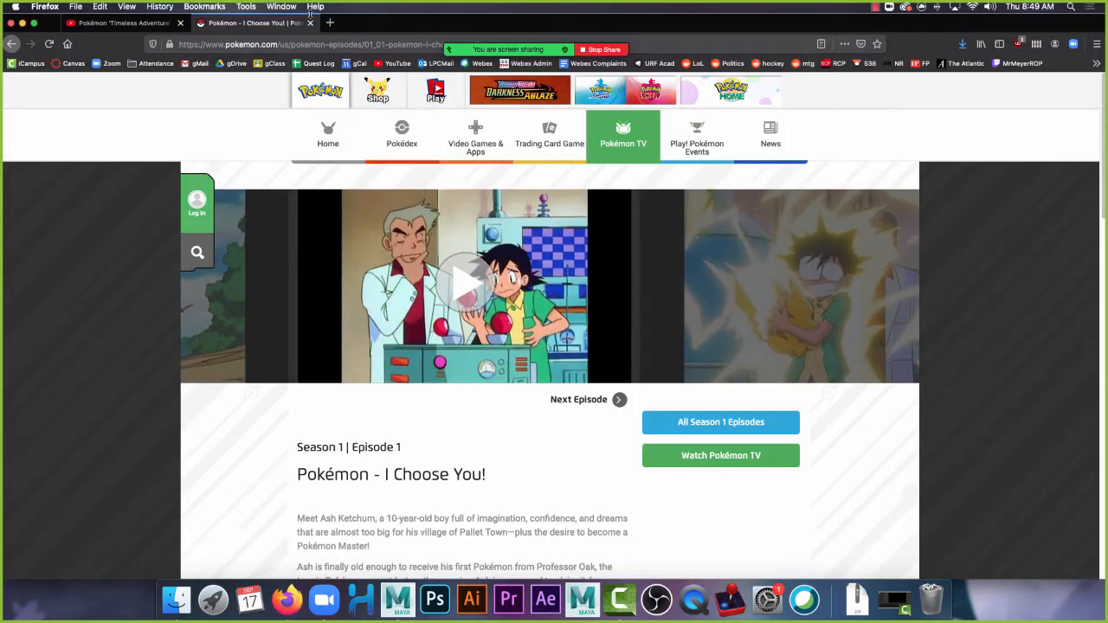
left_click(506, 312)
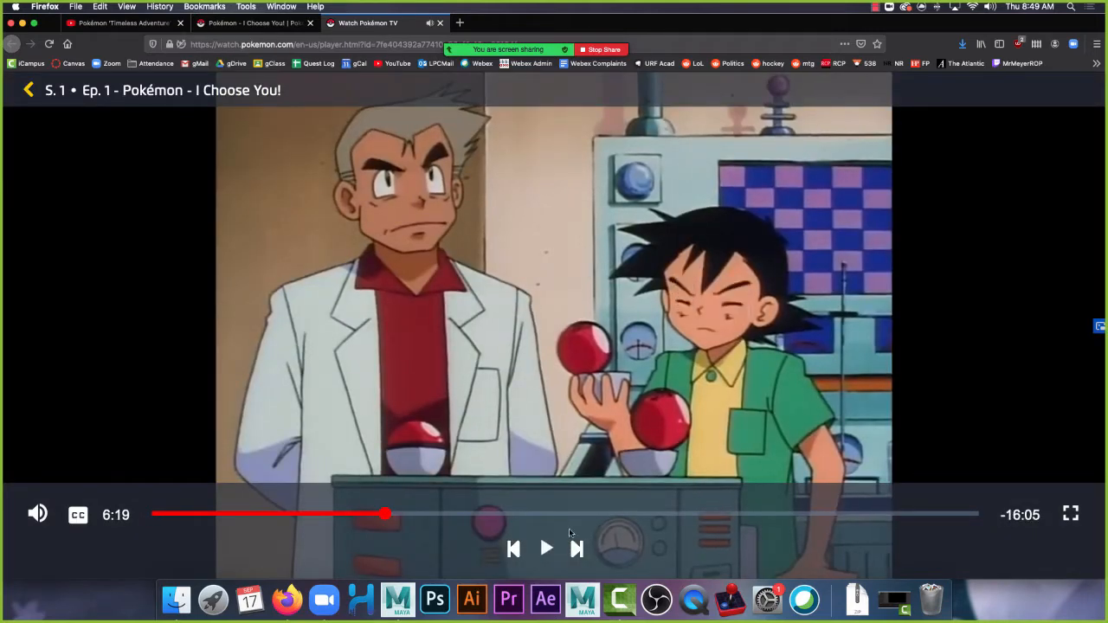
left_click(559, 539)
left_click(383, 515)
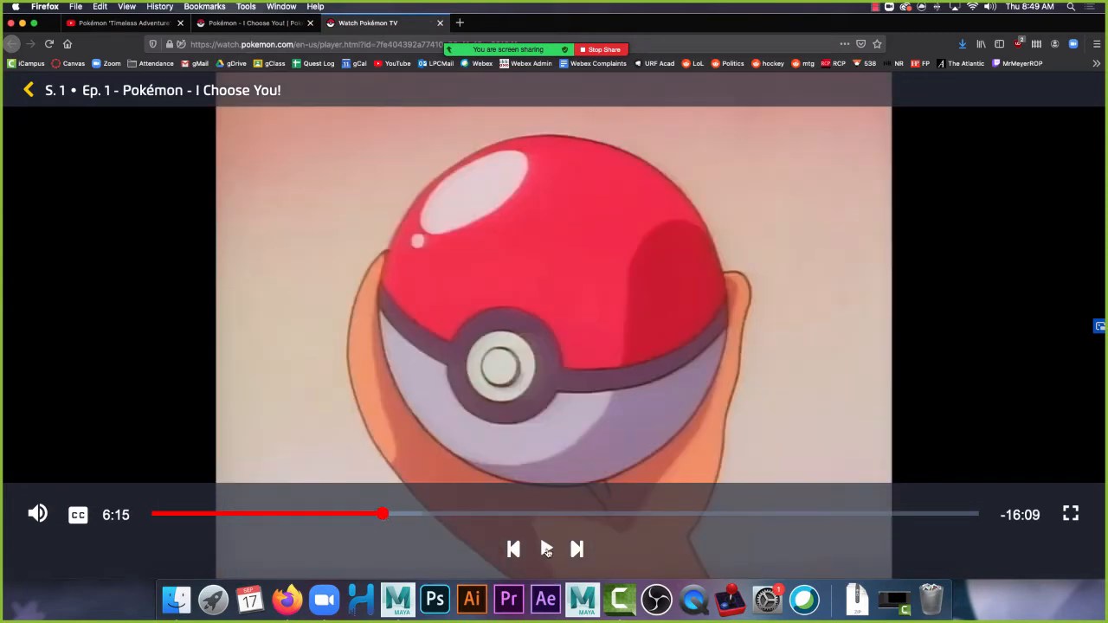
left_click(546, 549)
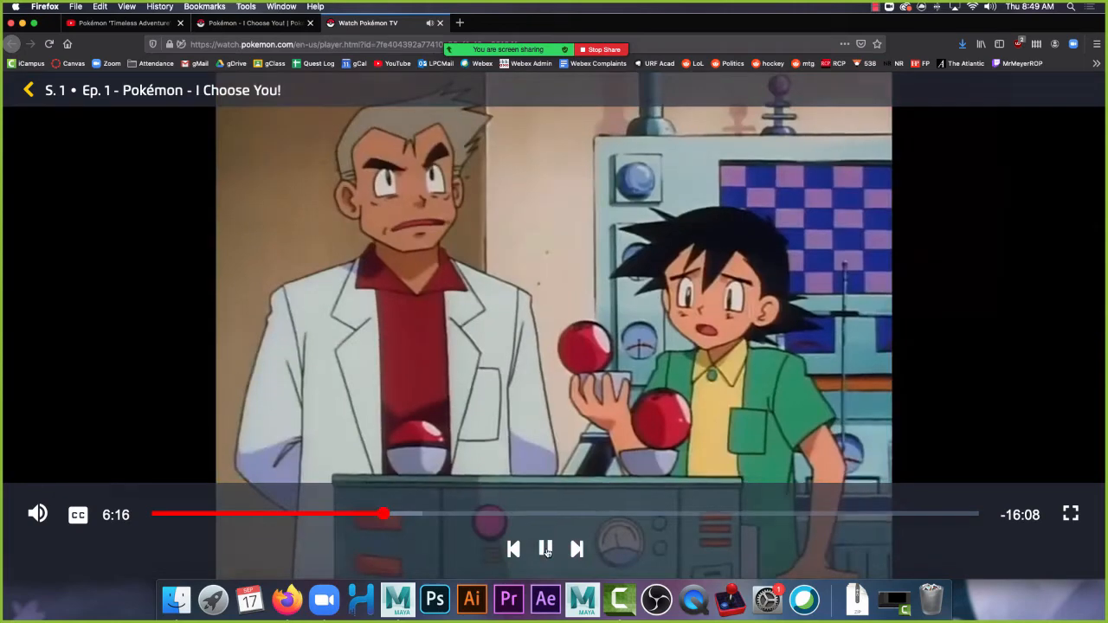
left_click(546, 550)
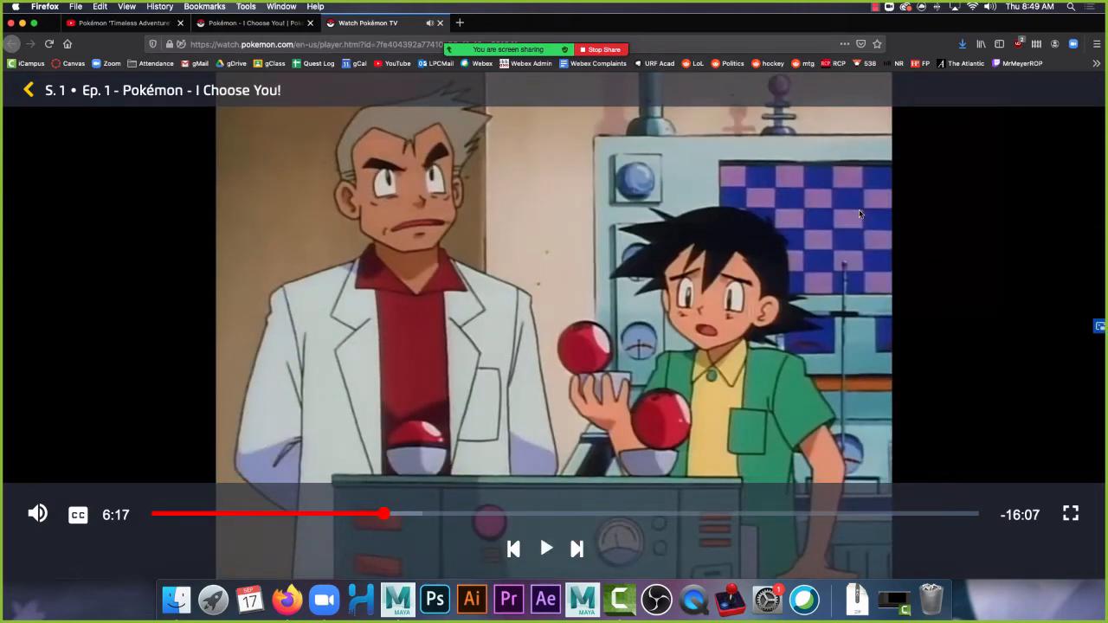
View the lab scene in full screen, return to the window and capture a screenshot at 6:18, pausing playback at 6:20.
left_click(1071, 514)
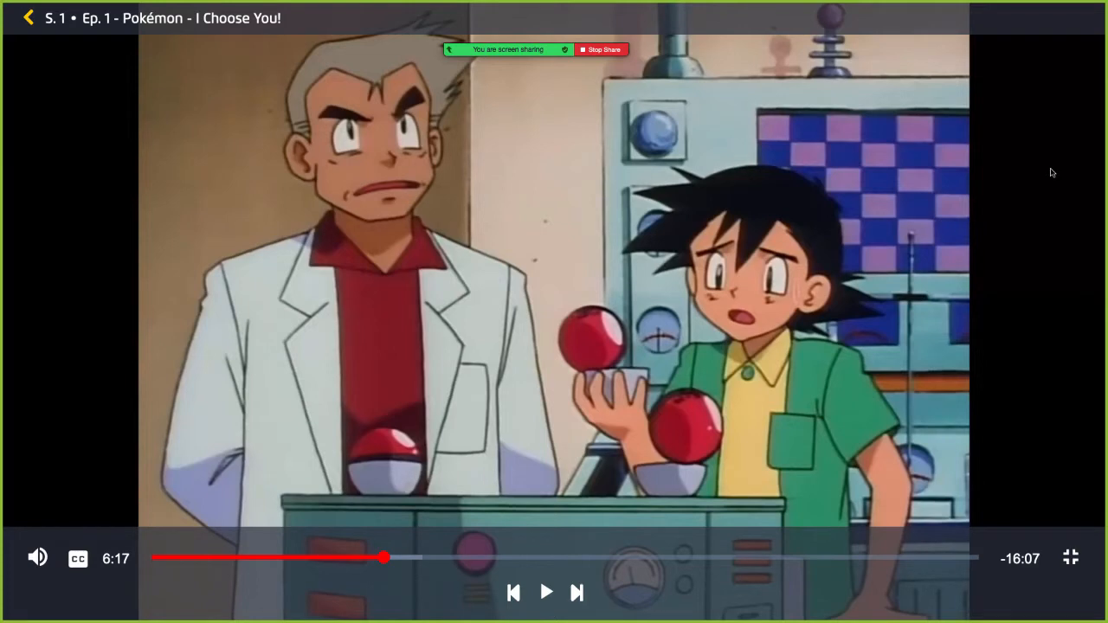
left_click(1068, 561)
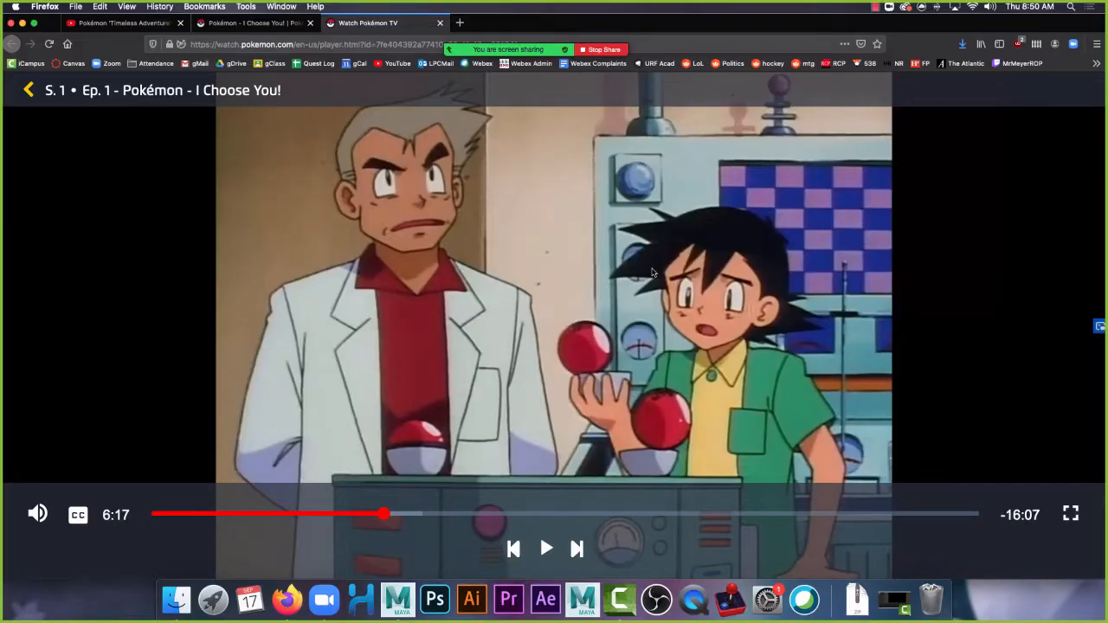
left_click(468, 295)
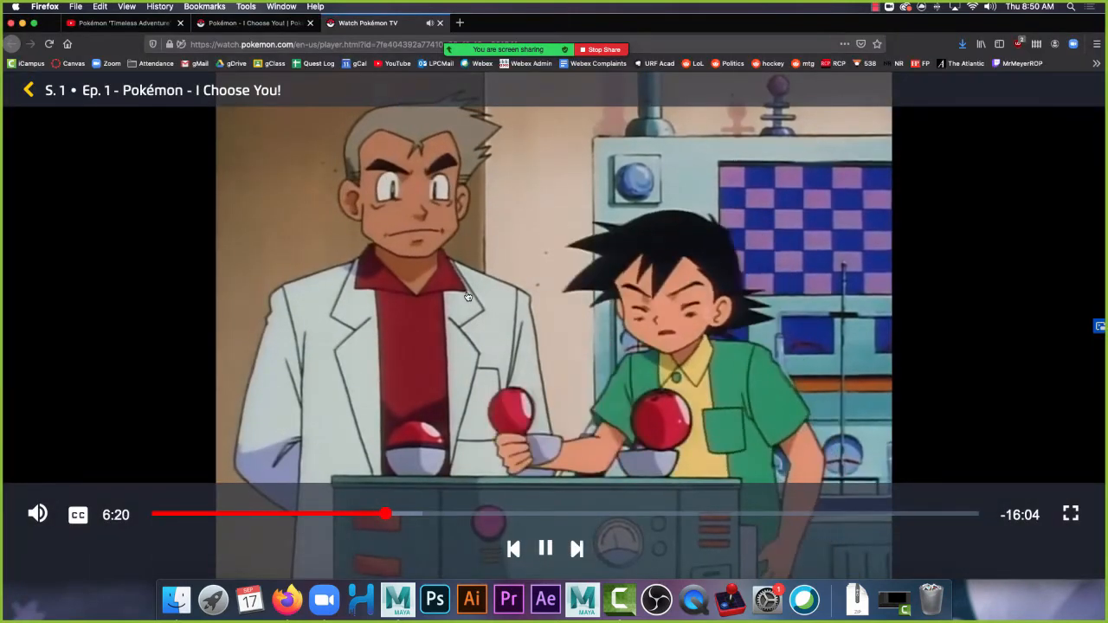
left_click(468, 295)
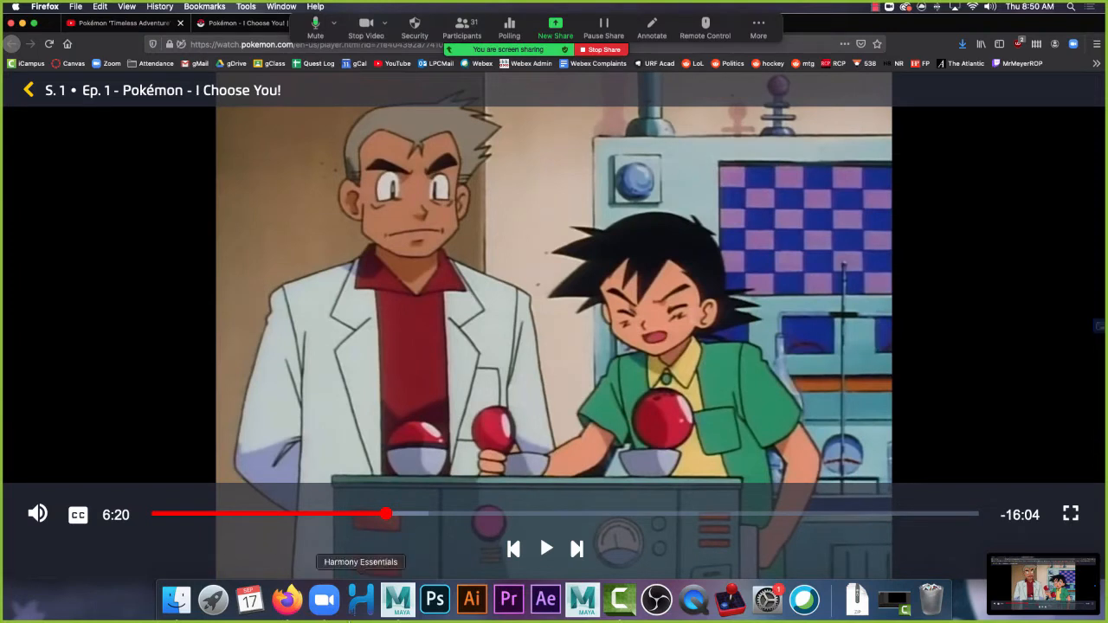
Switch to Finder and open the newest screenshot on the Desktop in Preview.
left_click(177, 602)
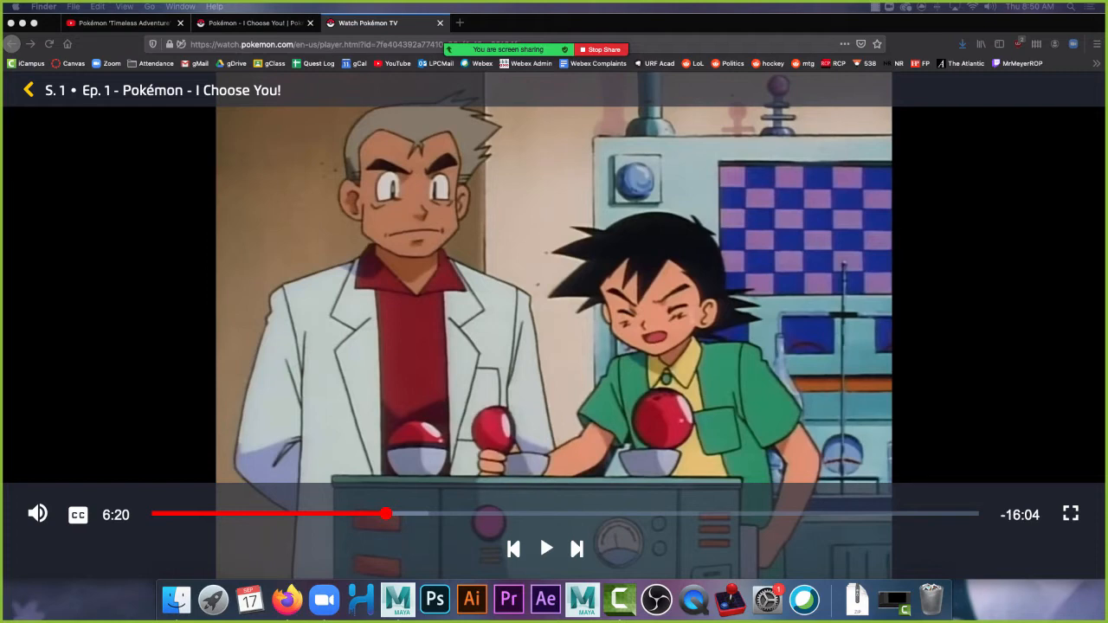
key("super+n")
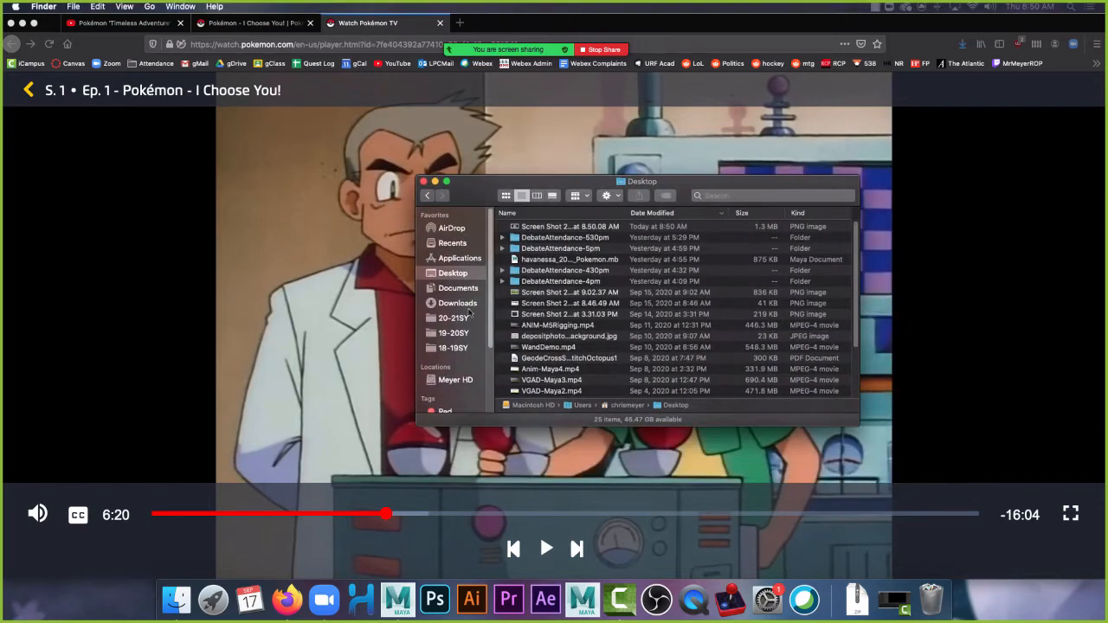
left_click(557, 227)
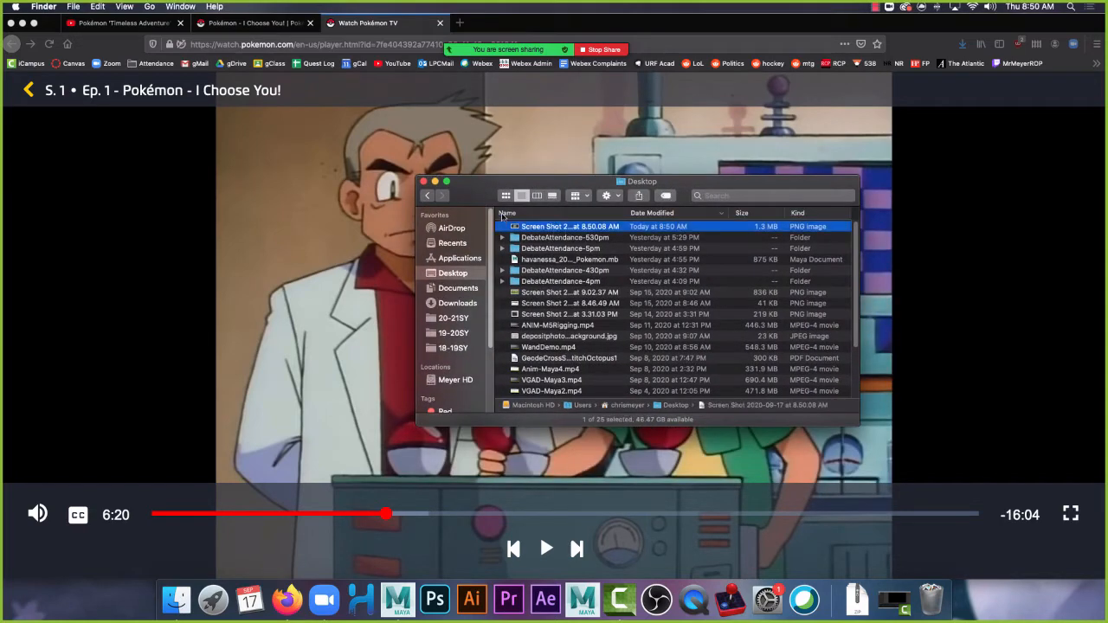
left_click_drag(485, 198, 1107, 155)
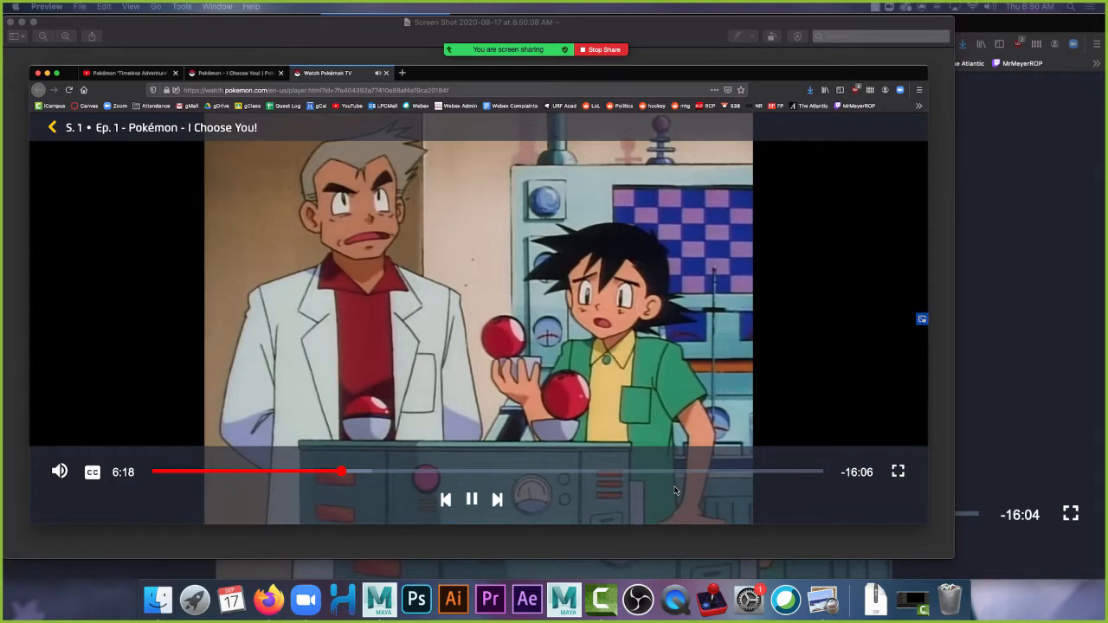
Switch to Maya, create a polygon cylinder and scale it to about 12.02 in X and Z and 89.08 in Y.
left_click(378, 599)
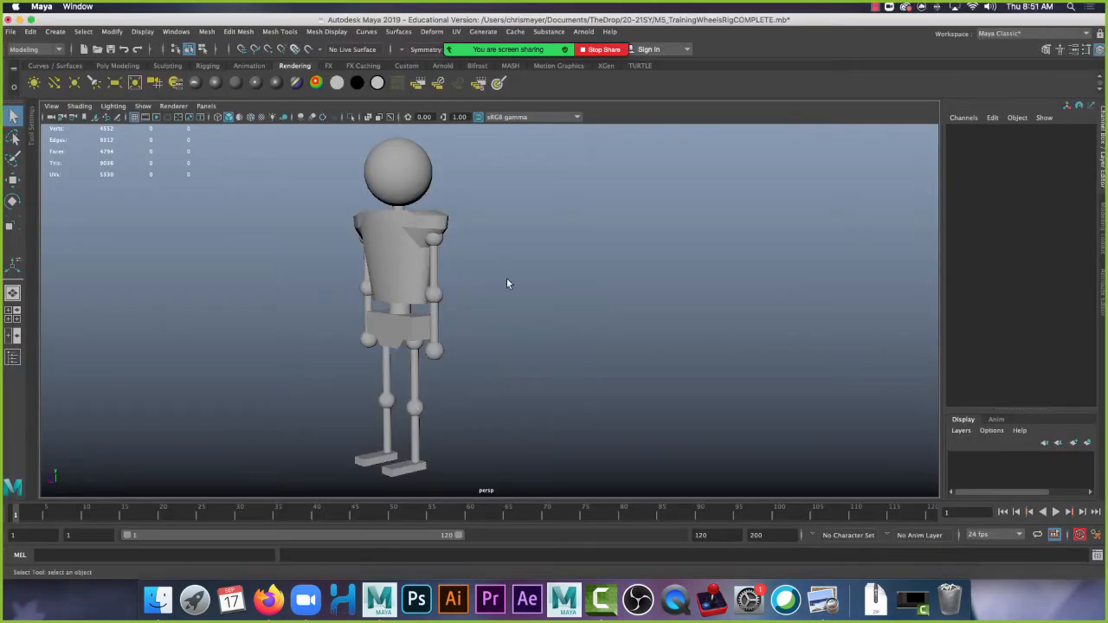
scroll(589, 336, "down", 4)
left_click(118, 66)
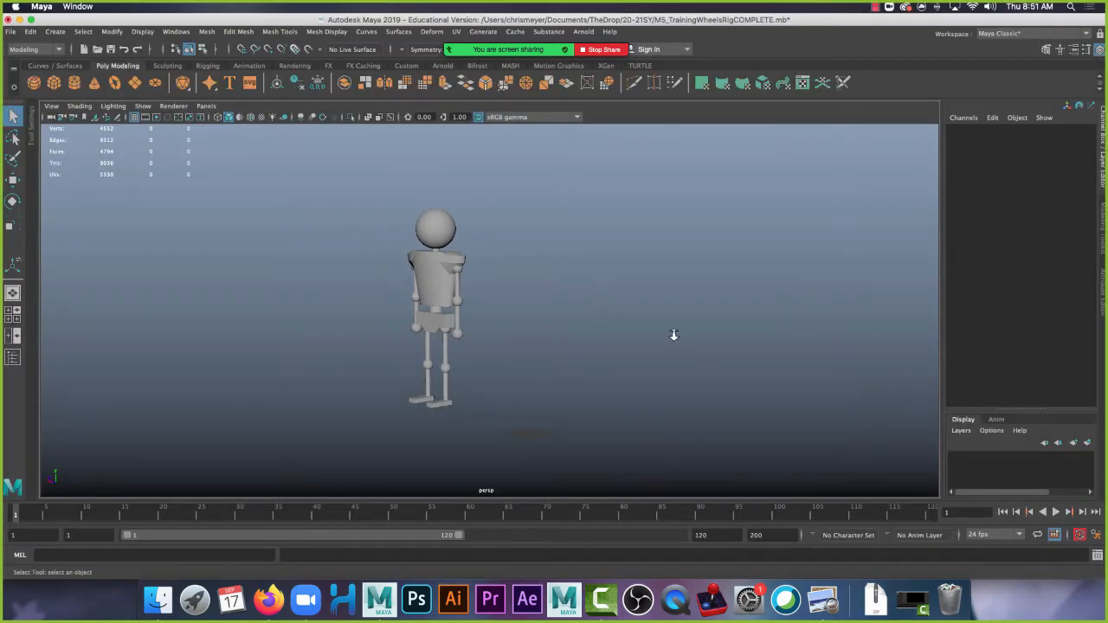
right_click_drag(674, 335, 619, 321, "alt")
left_click_drag(619, 321, 572, 248, "alt")
left_click(74, 85)
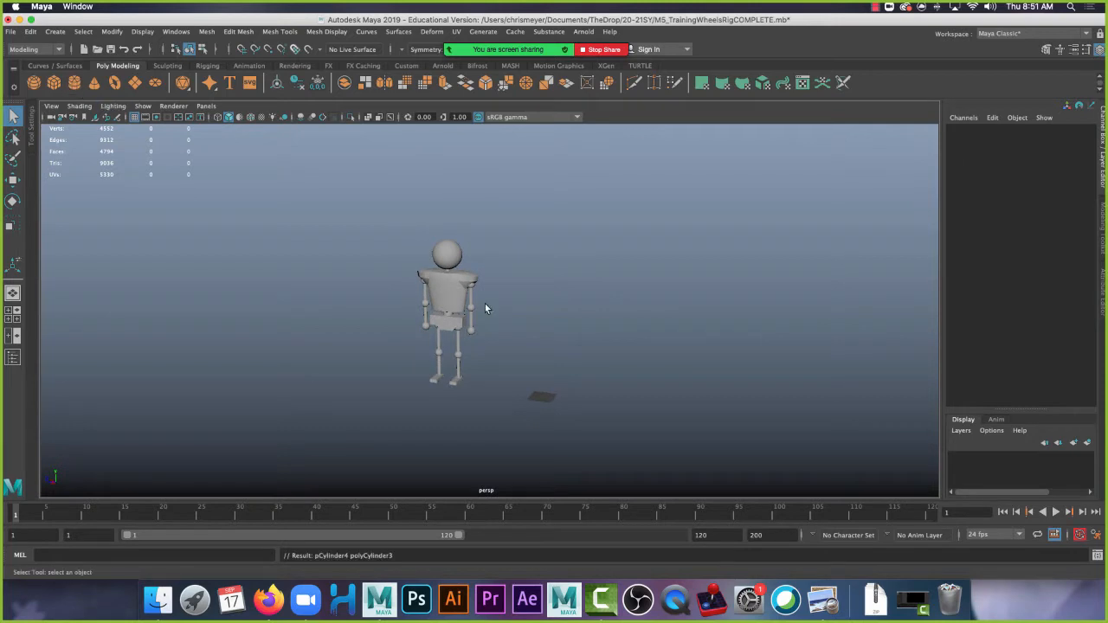
key("r")
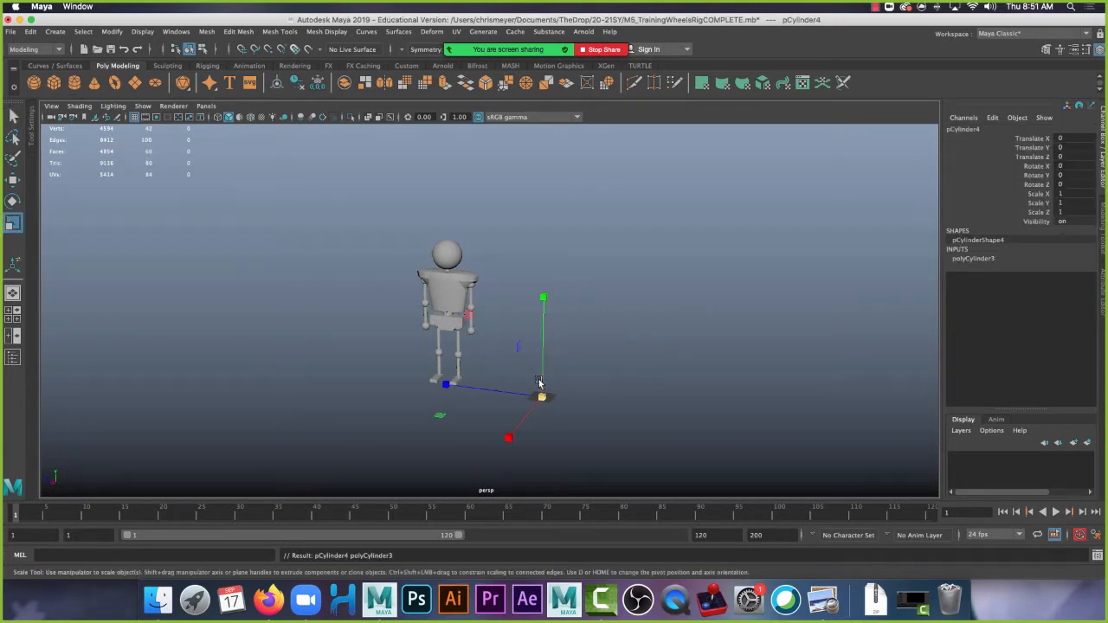
mouse_move(540, 383)
left_mouse_down()
mouse_move(557, 396)
mouse_move(593, 383)
mouse_move(544, 372)
left_mouse_up()
left_click_drag(544, 326, 558, 214)
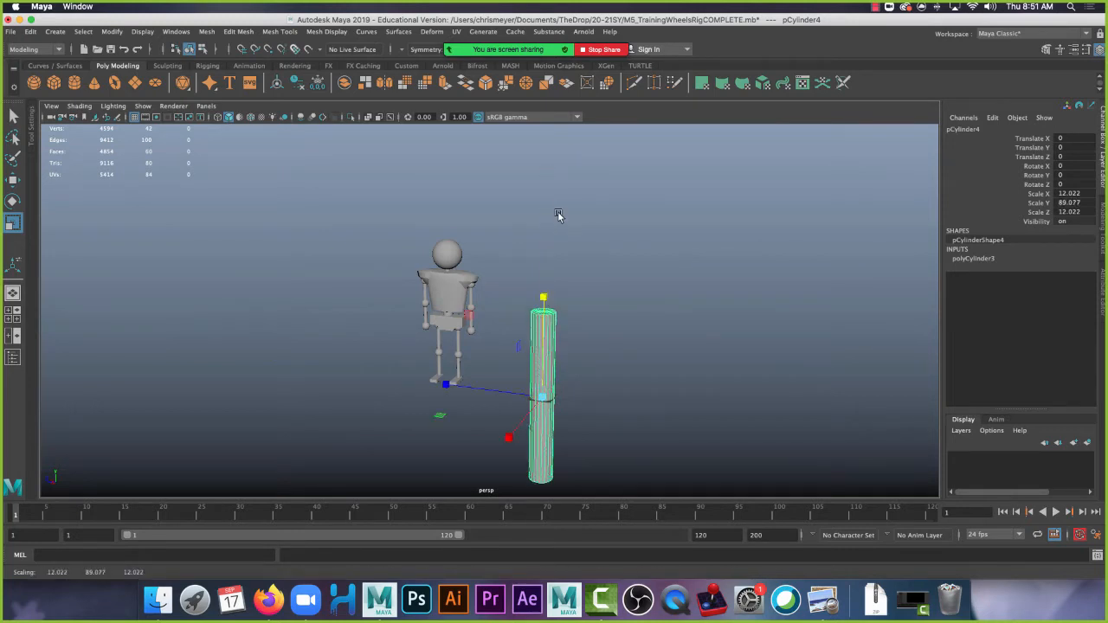
Move the tall cylinder up along Y to about 106.45 and deselect it.
key("w")
left_click_drag(544, 299, 558, 189)
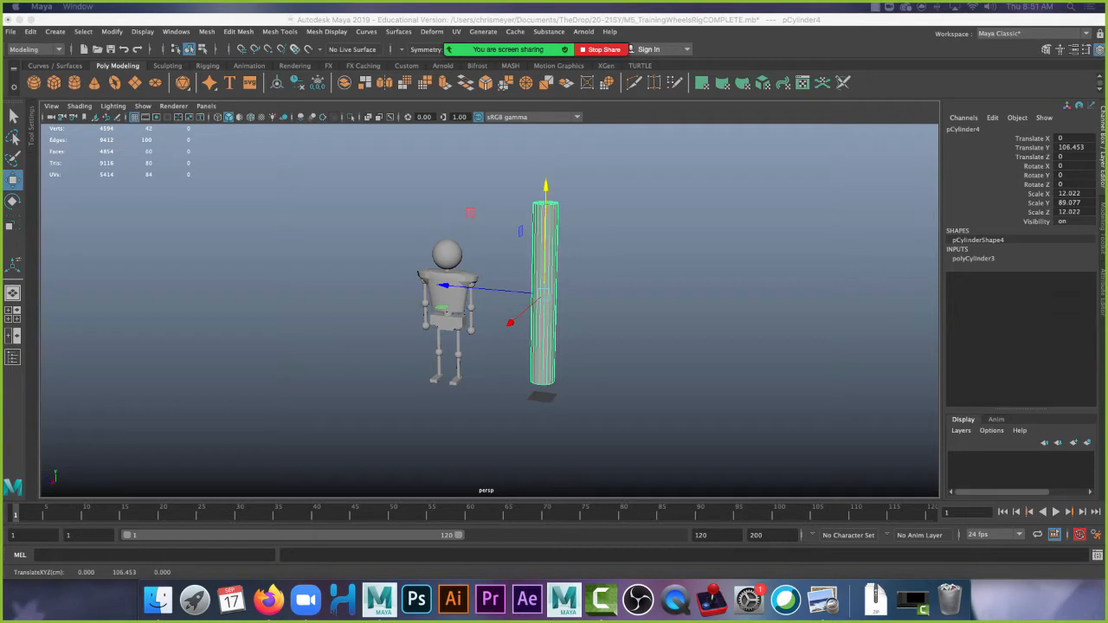
left_click(650, 288)
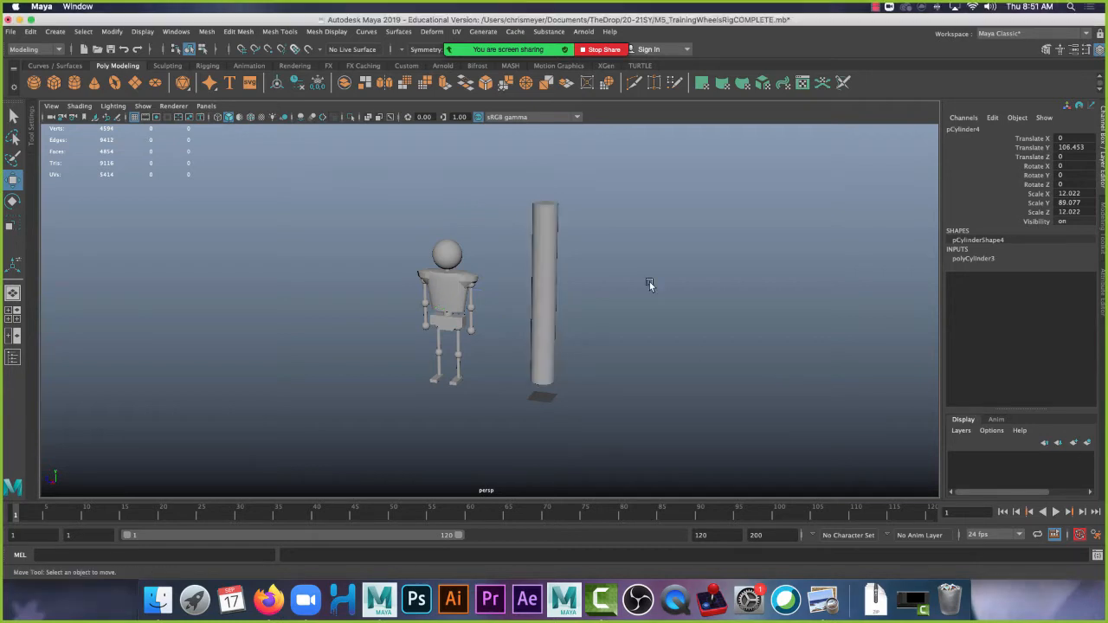
Create a polygon sphere at the cylinder's base and scale it uniformly to about 36.4.
left_click(547, 222)
left_click(34, 84)
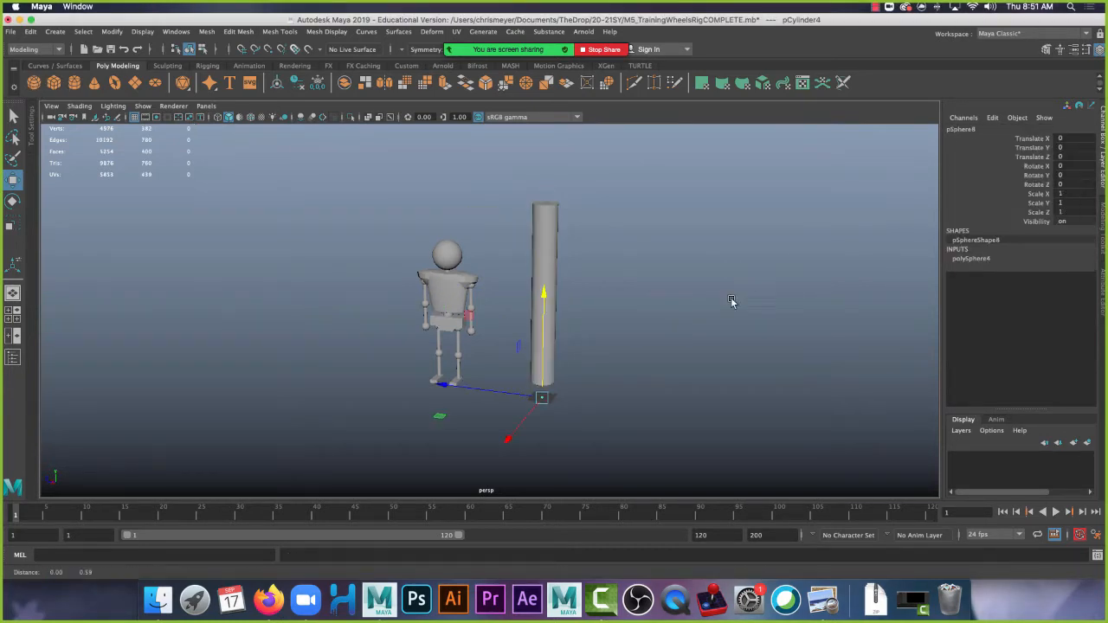
middle_click_drag(731, 297, 690, 337, "alt")
key("r")
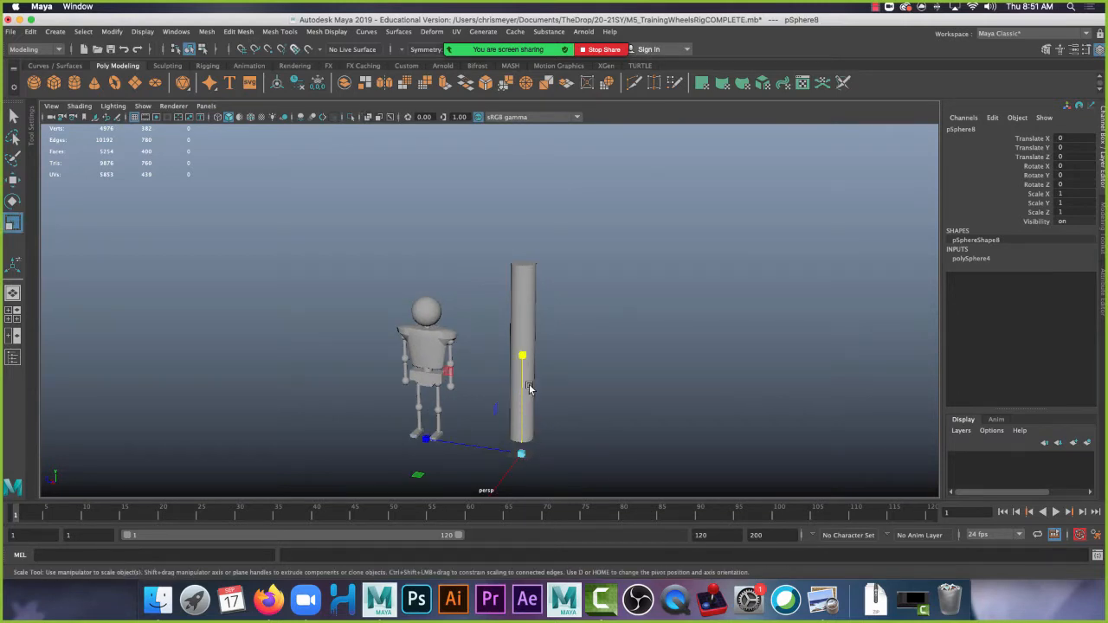
left_click_drag(523, 458, 585, 434)
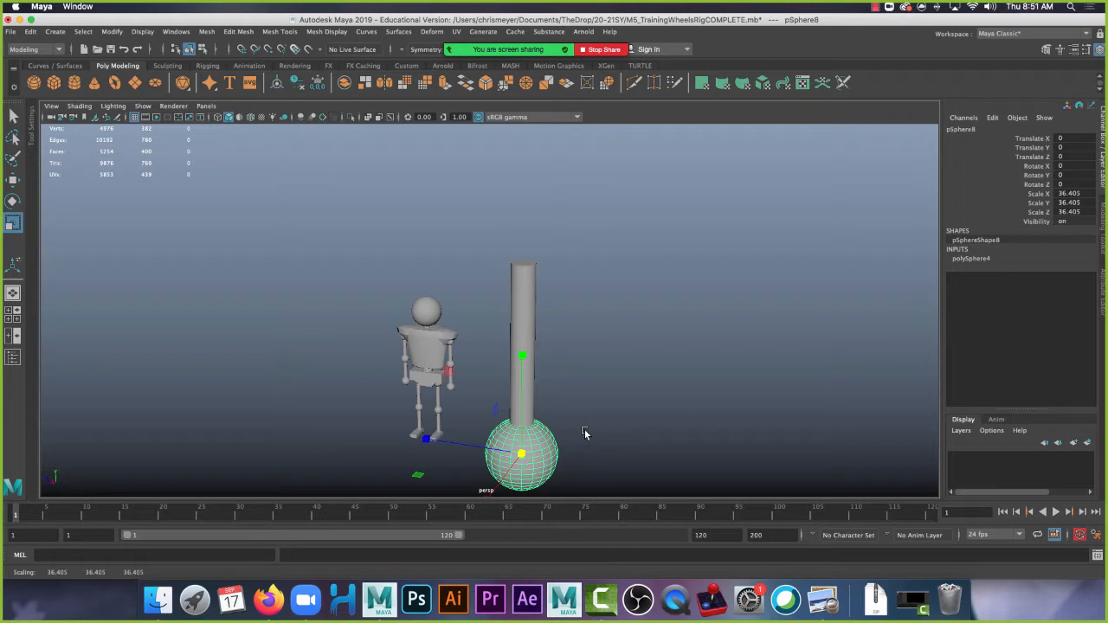
Move the sphere up to about 177.63 in Y, onto the cylinder's upper end, and scale it uniformly to about 55.33.
key("w")
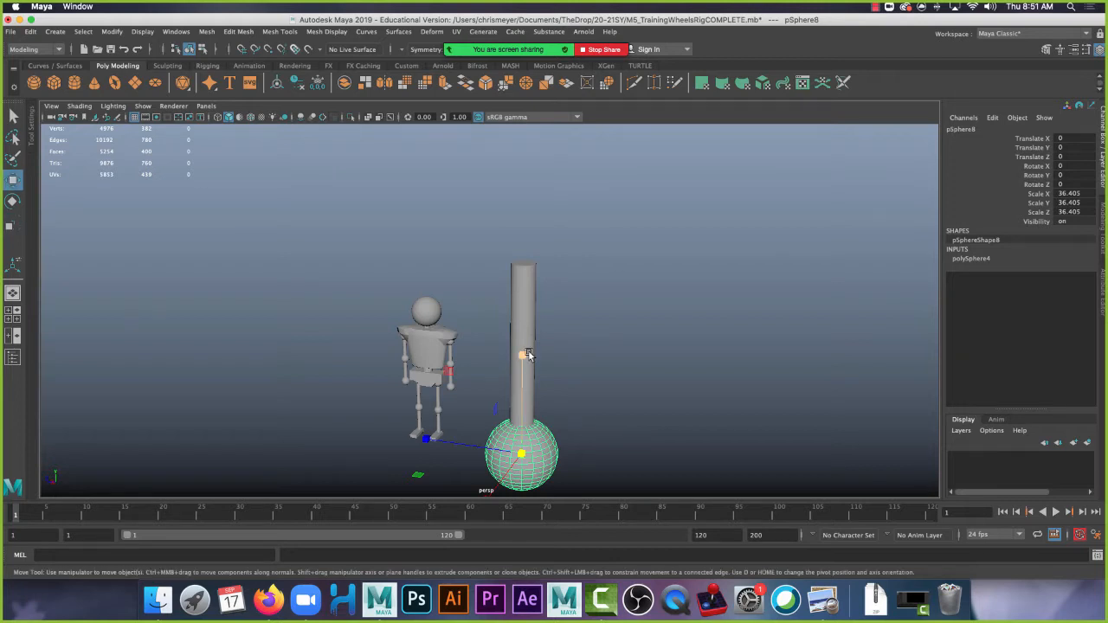
left_click_drag(524, 419, 562, 277)
key("r")
scroll(638, 278, "up", 4)
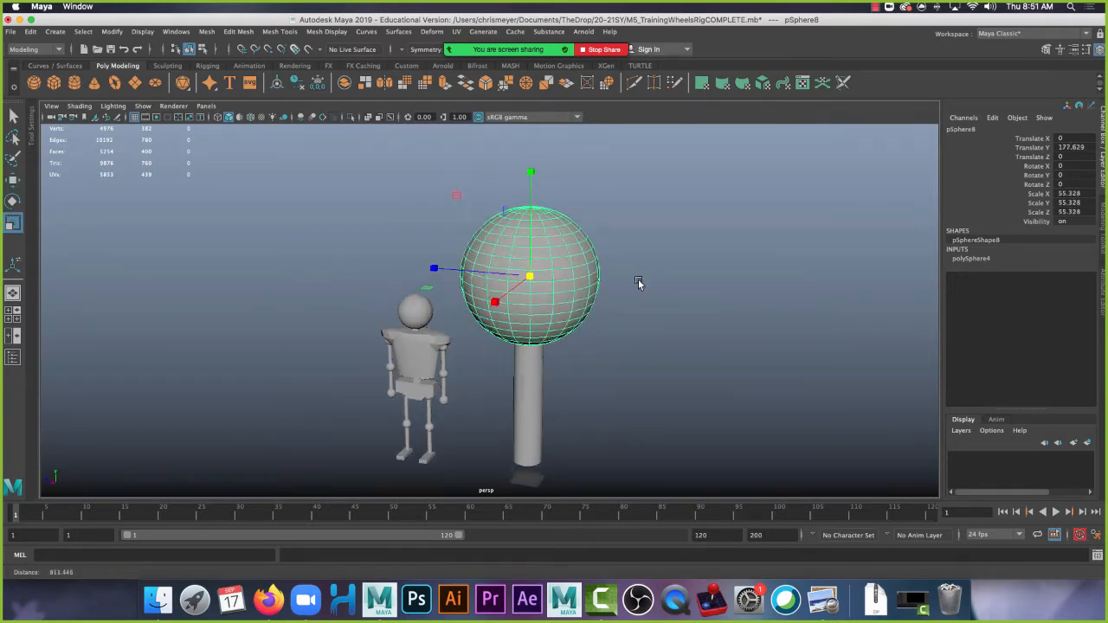
Assign a new Lambert material to the sphere and set its color to bright green.
left_click_drag(638, 279, 517, 244, "alt")
right_click_drag(553, 216, 667, 520)
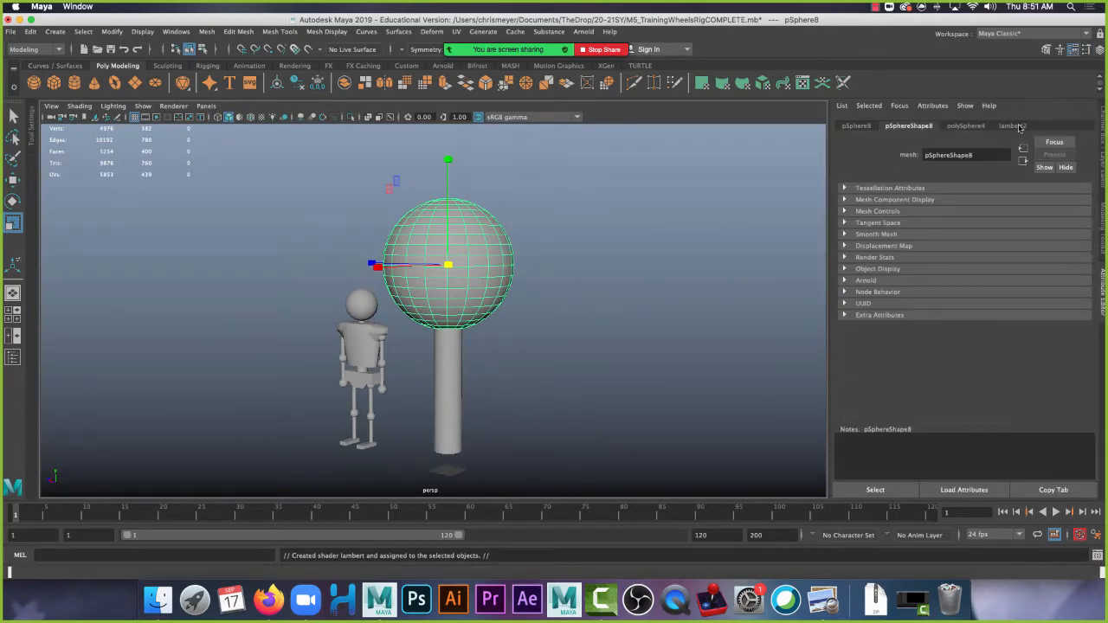
left_click(1021, 127)
left_click(957, 256)
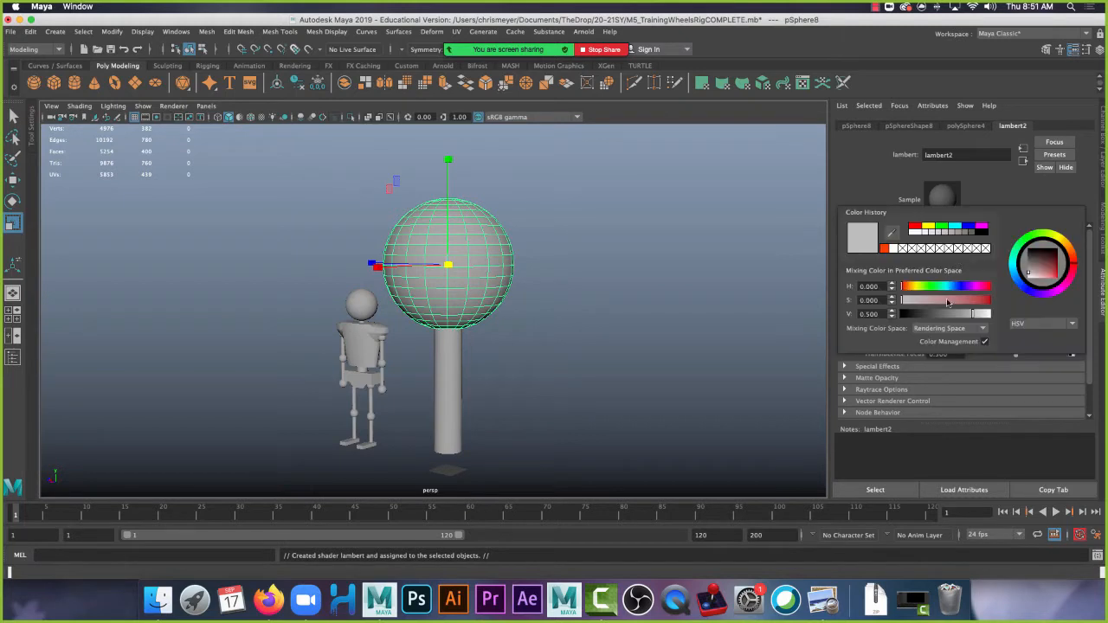
left_click(942, 226)
left_click(553, 321)
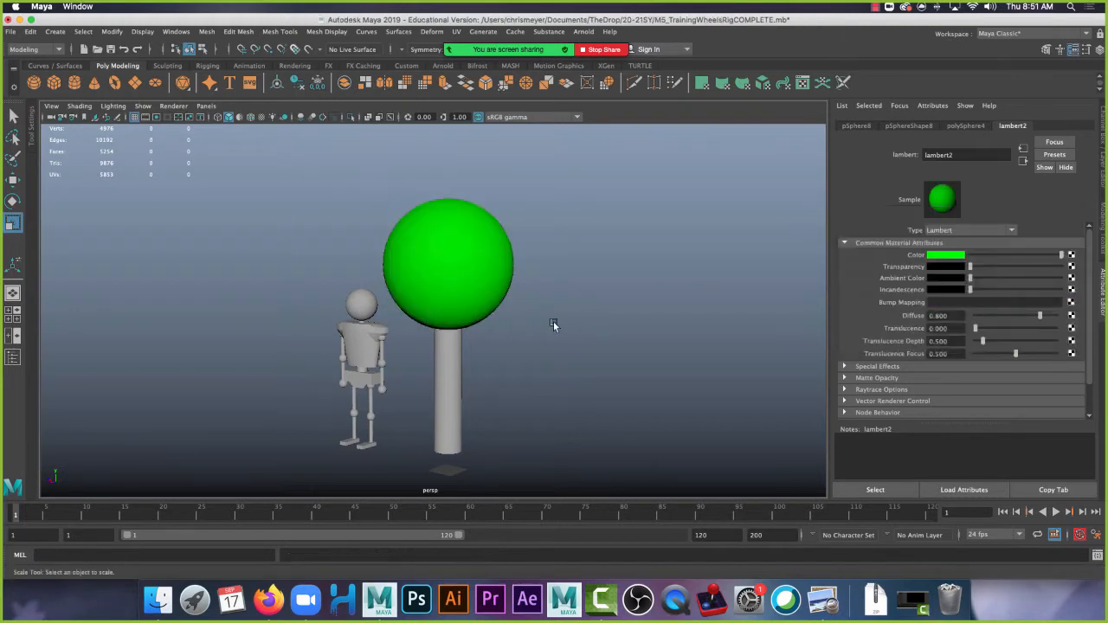
Assign a new Lambert material to the cylinder and color it brown with hue 33.426, saturation 1.000 and value 0.272.
left_click(446, 386)
right_click_drag(604, 237, 713, 534)
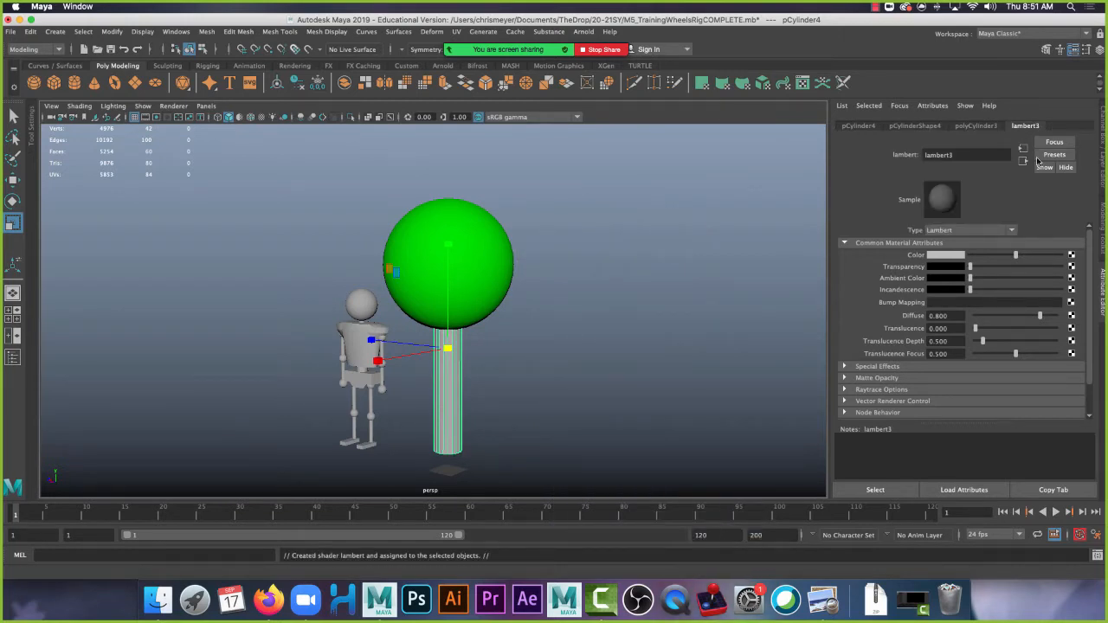
left_click(939, 255)
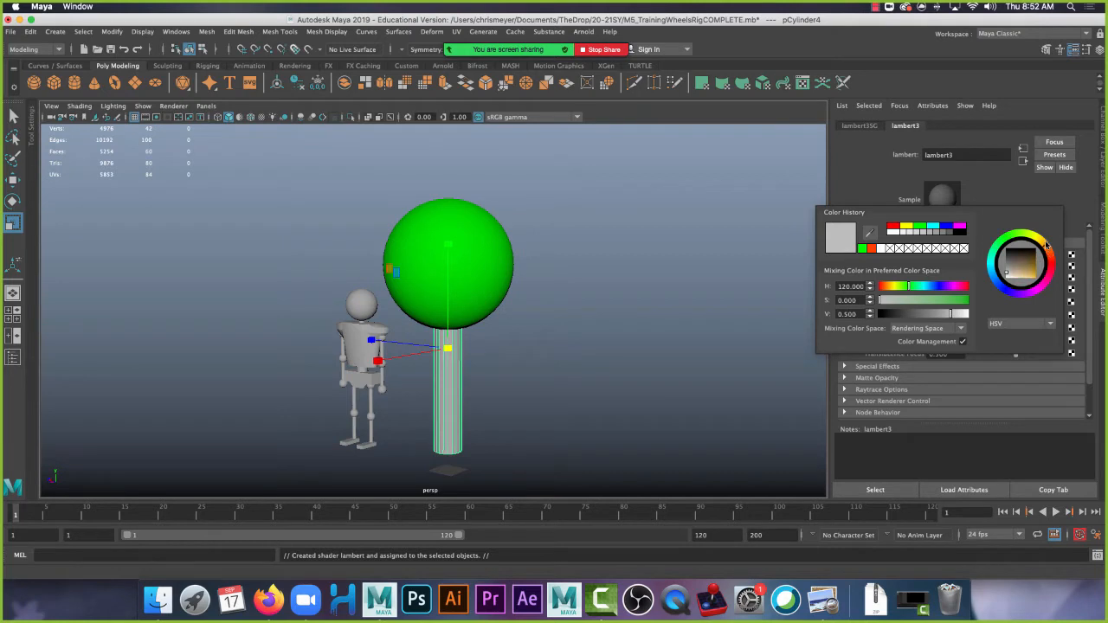
mouse_move(1028, 271)
left_mouse_down()
mouse_move(1063, 293)
mouse_move(1035, 267)
left_mouse_up()
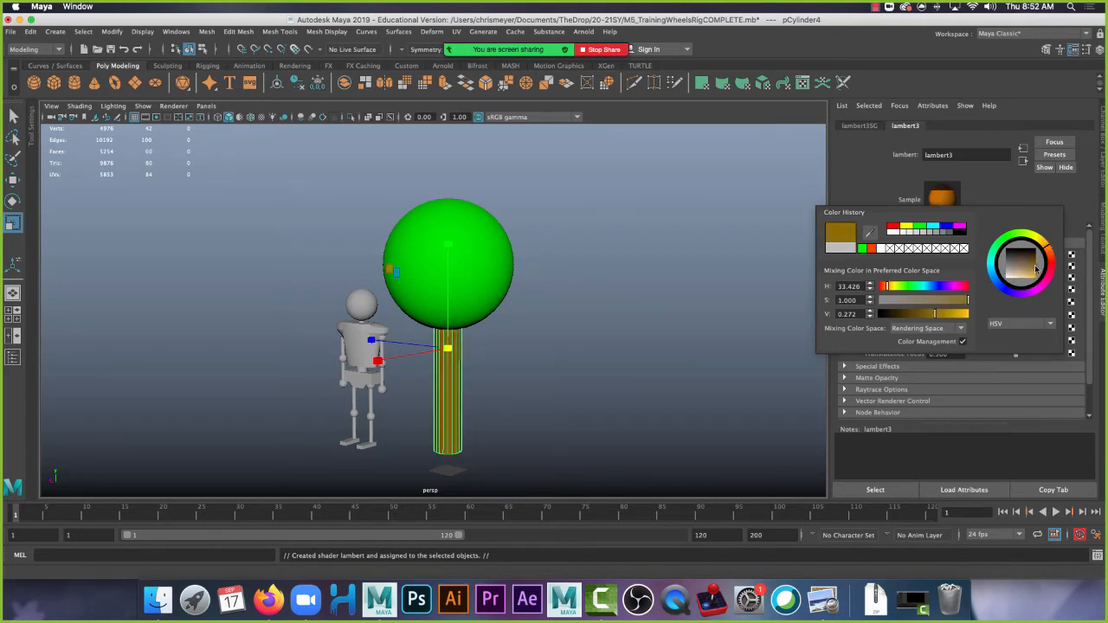
left_click(627, 311)
Delete the green sphere and the brown cylinder beside the robot.
scroll(528, 274, "up", 3)
left_click_drag(527, 274, 528, 275, "alt")
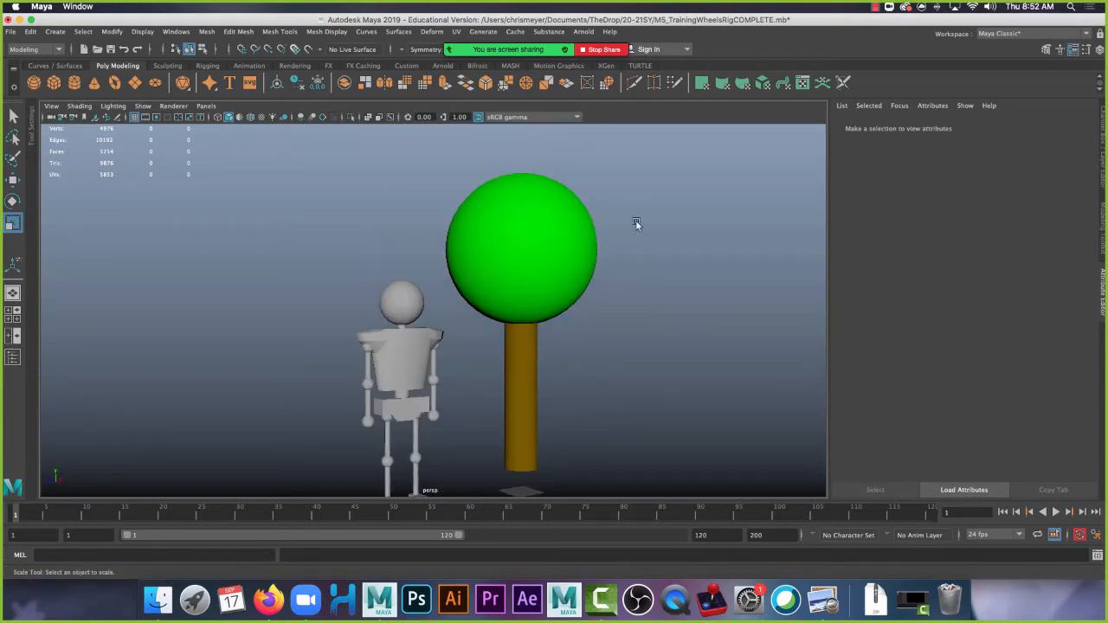
left_click_drag(635, 225, 507, 374)
key("Delete")
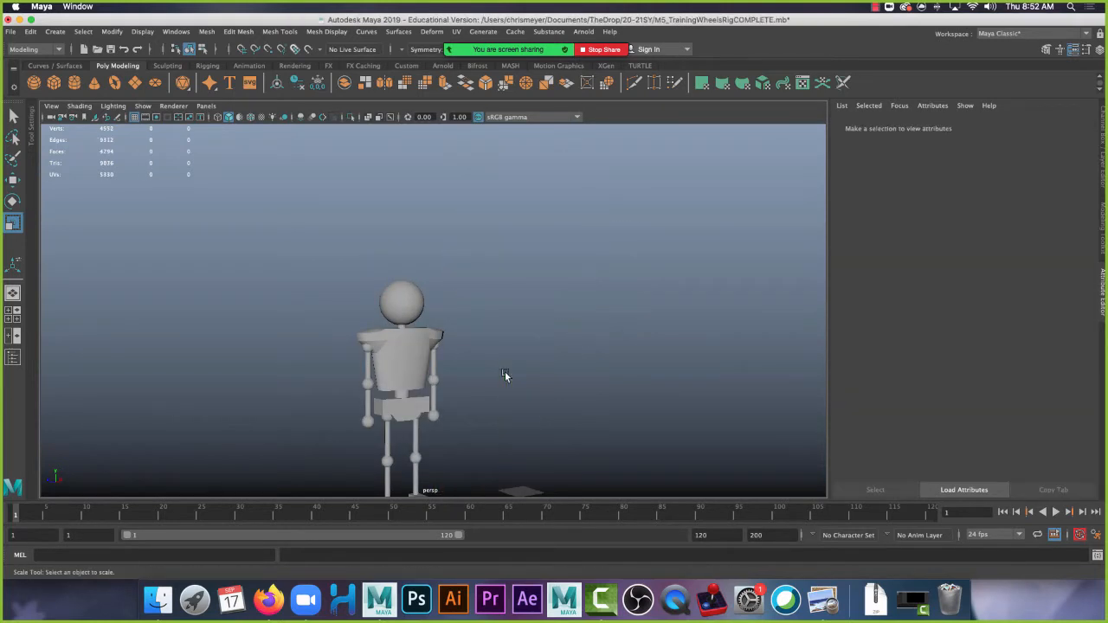
Switch to Preview to examine the lab-scene screenshot, and return to Maya.
left_click(823, 600)
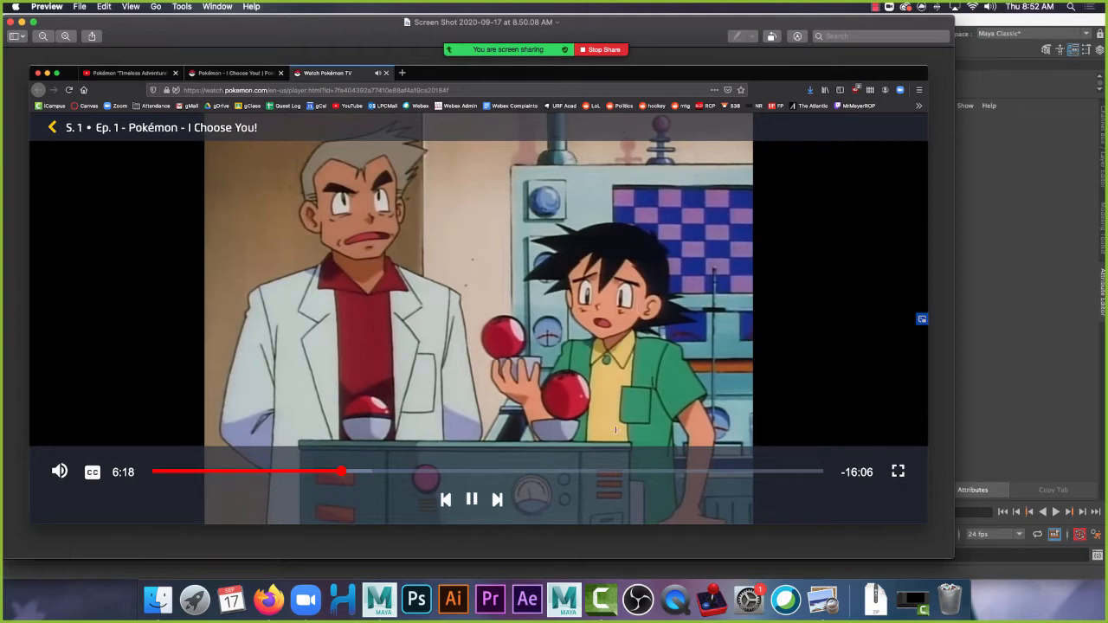
left_click(1030, 21)
scroll(597, 335, "down", 5)
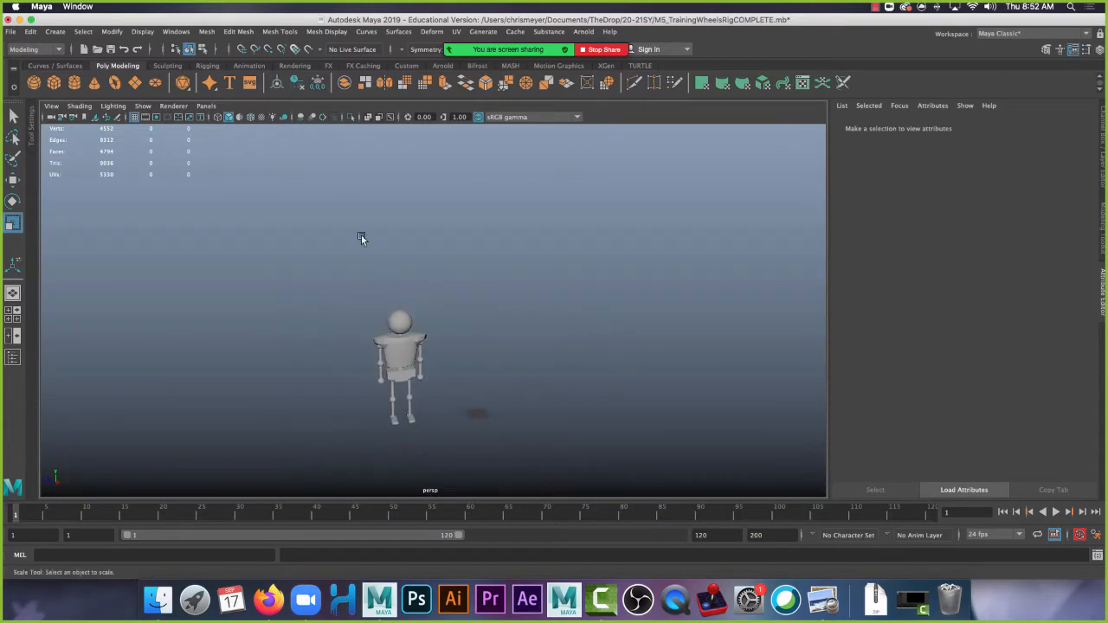
Create a polygon cube, scale it up uniformly to enclose the robot, and move it to about 154.82 in Y and 67.05 in Z.
left_click(54, 83)
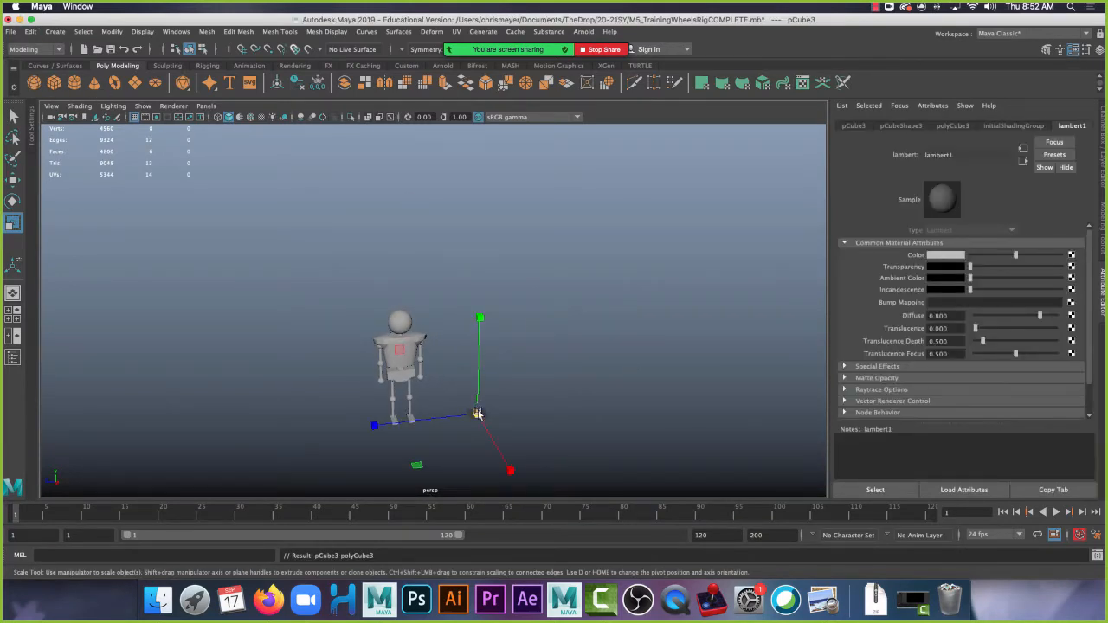
left_click_drag(477, 414, 660, 364)
key("w")
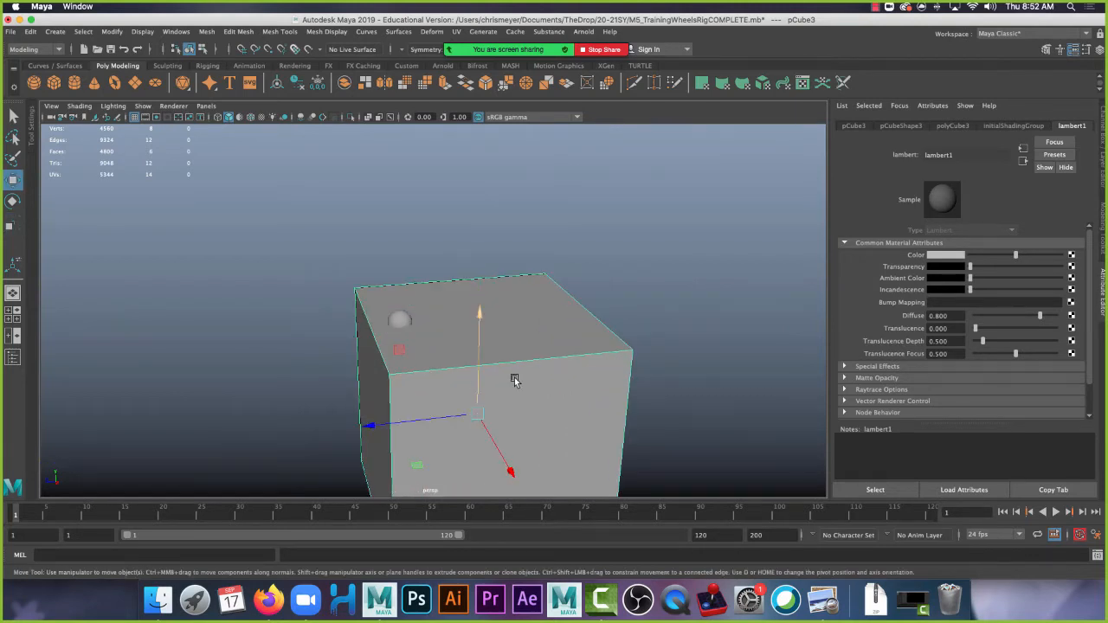
left_click_drag(477, 383, 459, 275)
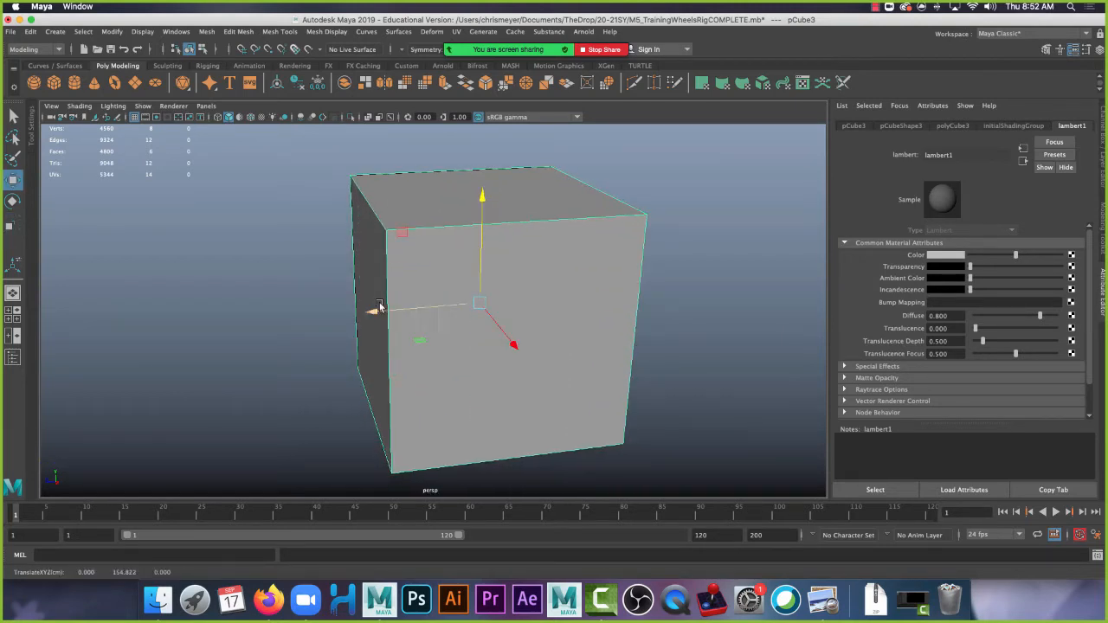
left_click_drag(379, 308, 300, 317)
Delete the cube's top face, front +X face and +Z side face, leaving a floor and two walls.
right_click(527, 217)
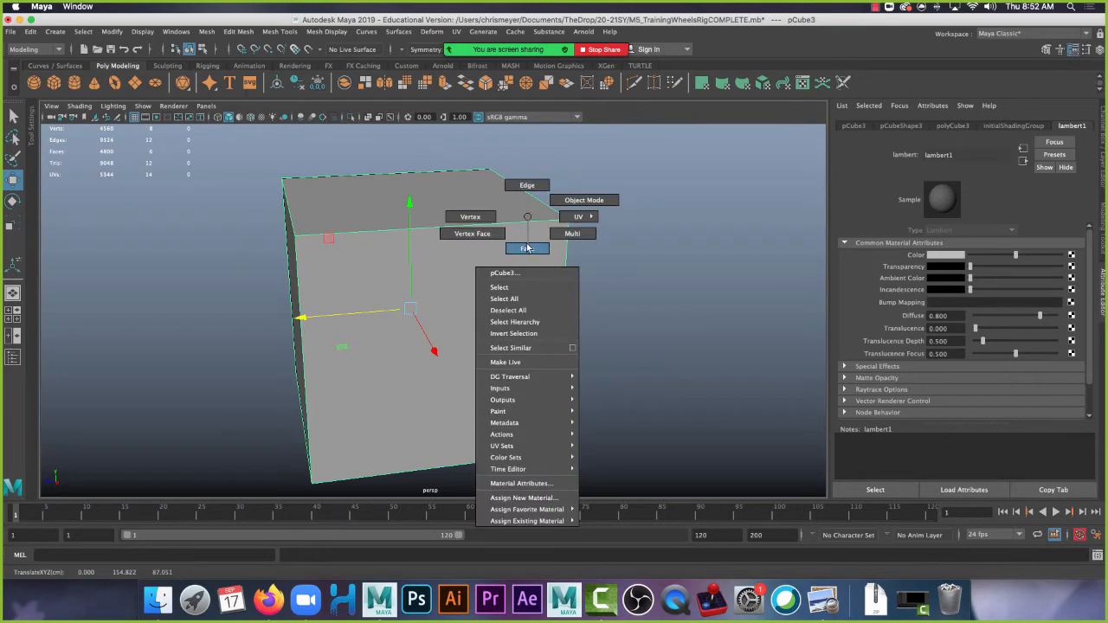
right_click_drag(528, 249, 527, 248)
left_click(527, 203)
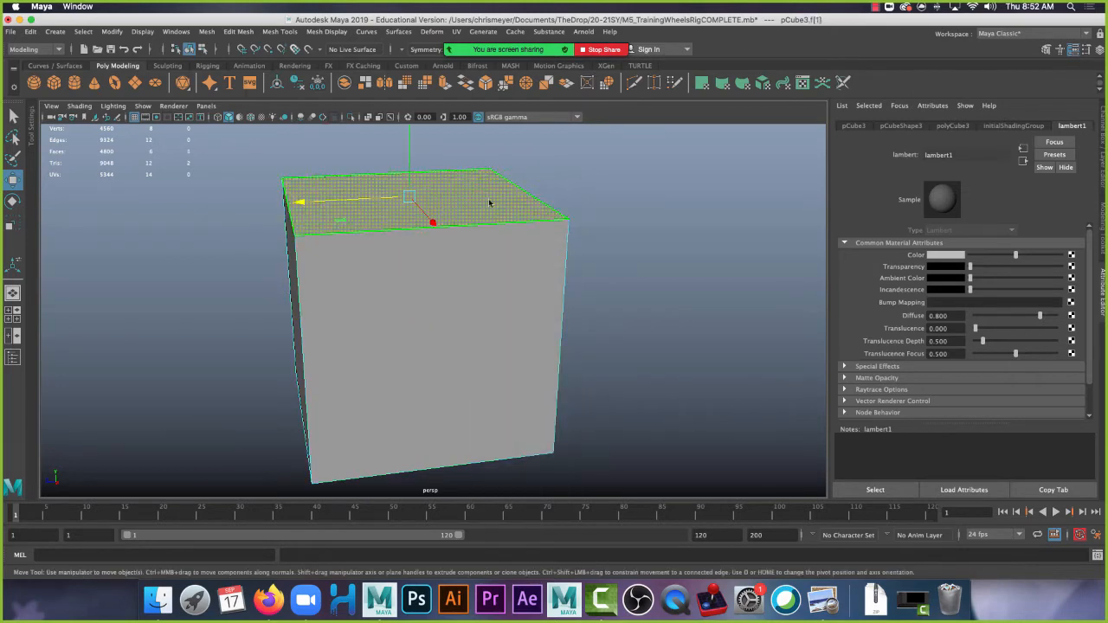
left_click(498, 336, "shift")
key("Delete")
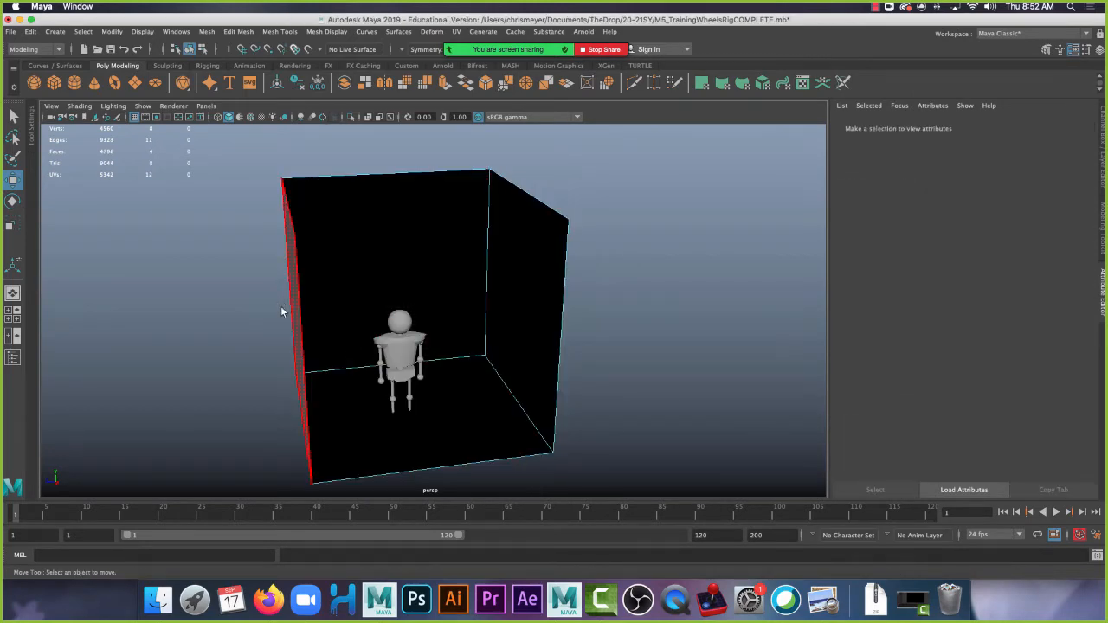
left_click(282, 312)
key("Delete")
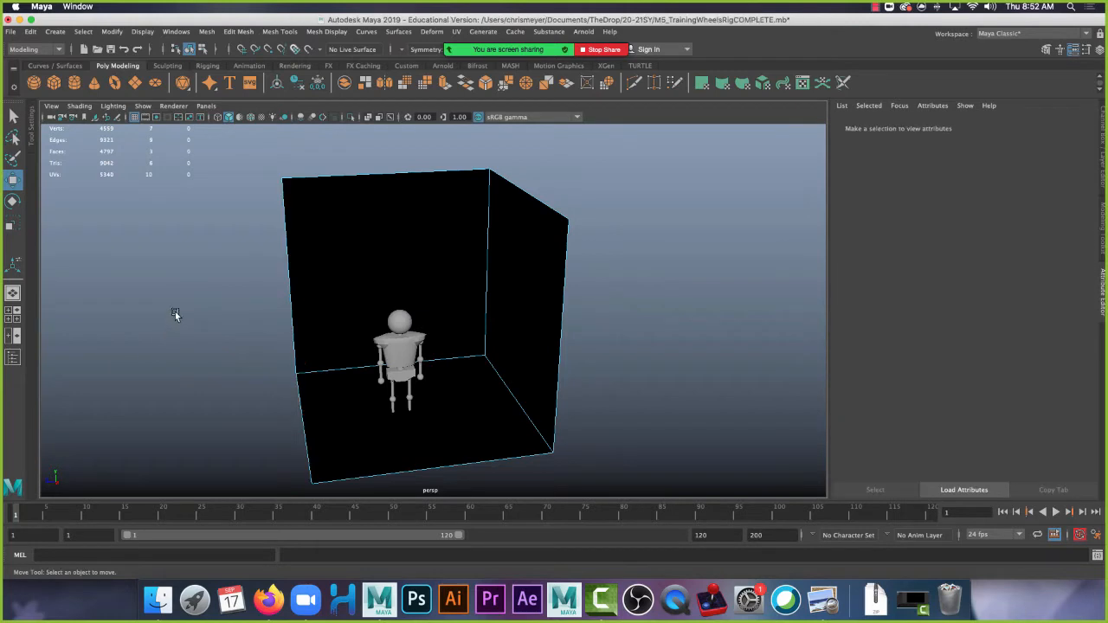
Return the open cube to object mode and reverse its normals so the inner faces display shaded.
left_click_drag(175, 312, 507, 312, "alt")
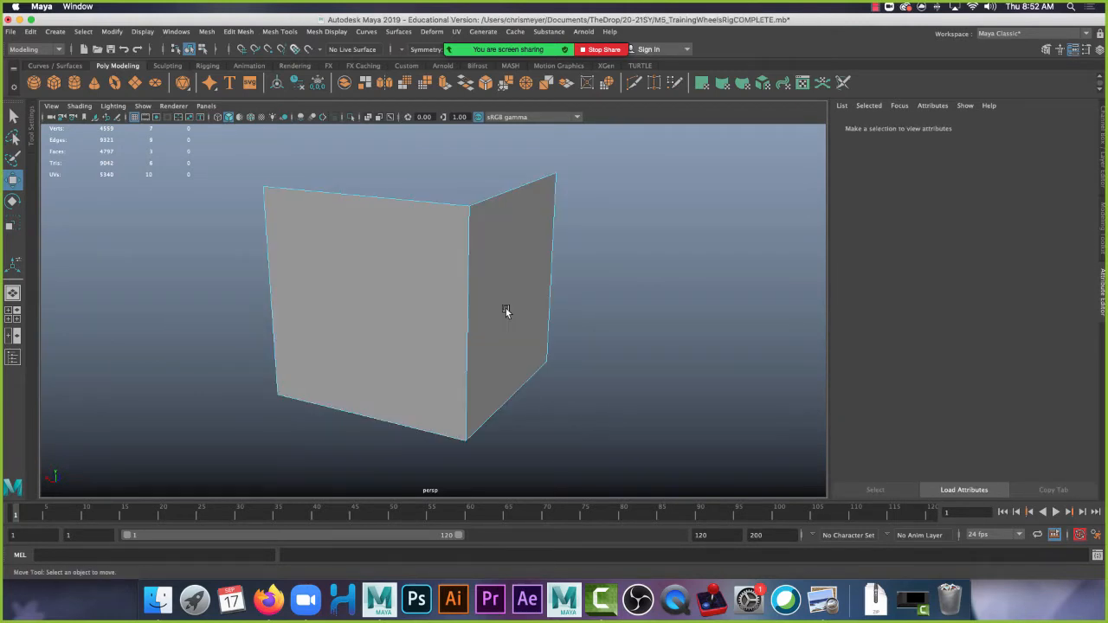
left_click_drag(524, 277, 430, 223, "alt")
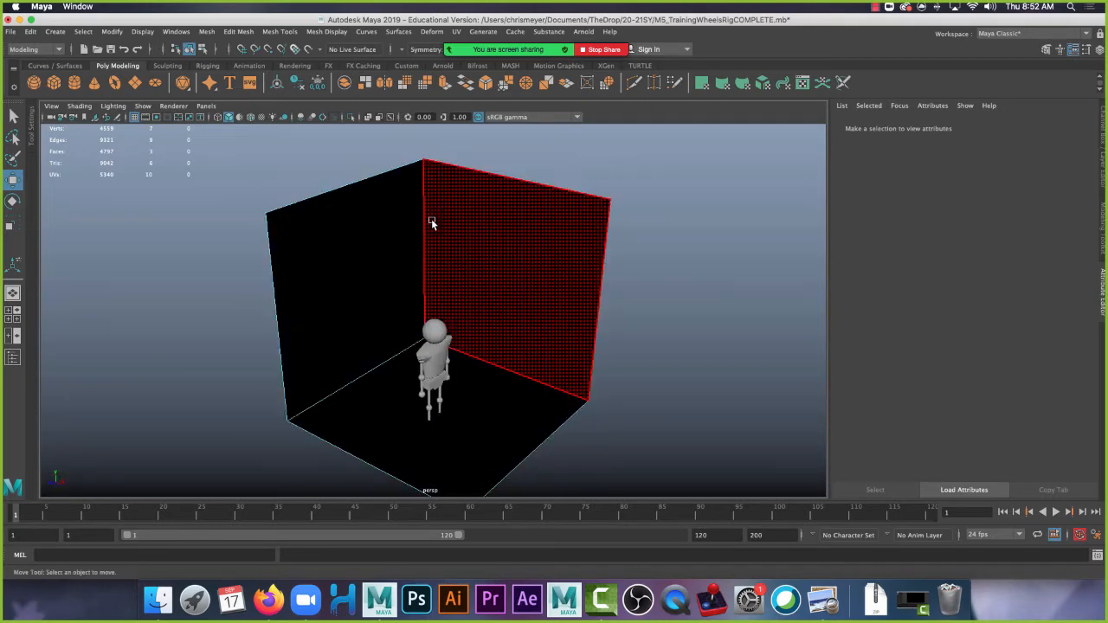
left_click_drag(541, 386, 482, 269, "alt")
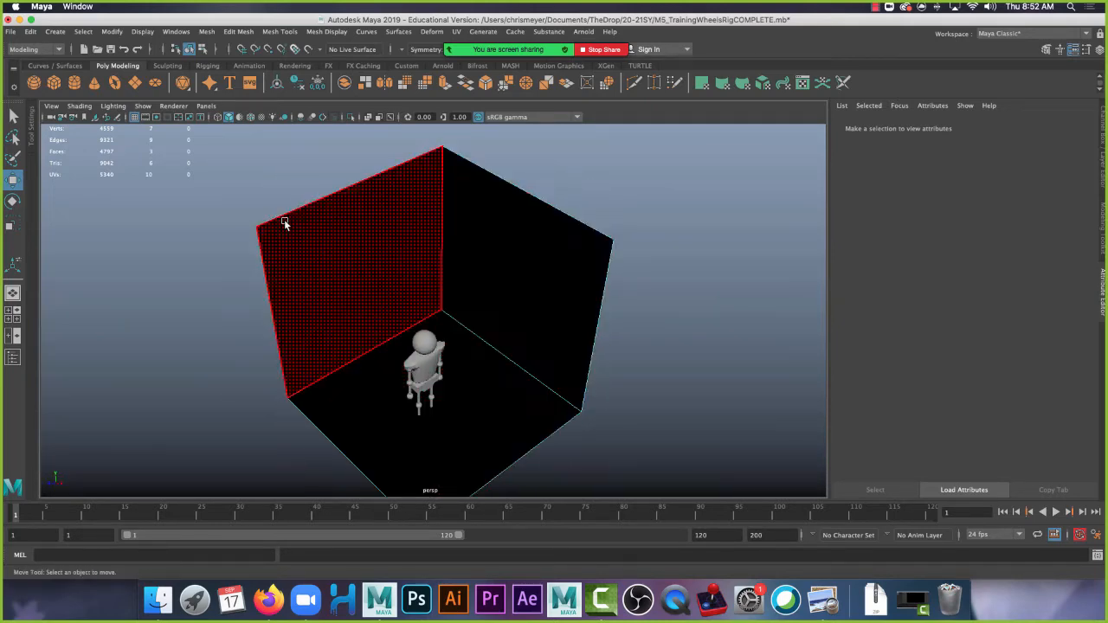
right_click_drag(381, 263, 438, 252)
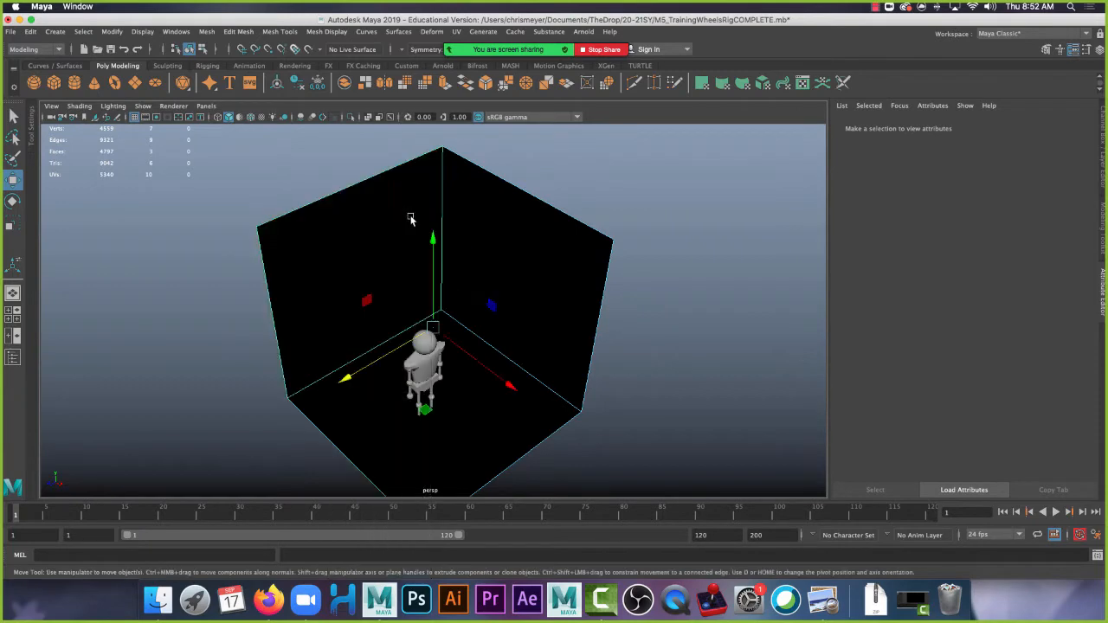
left_click_drag(302, 254, 421, 223, "alt")
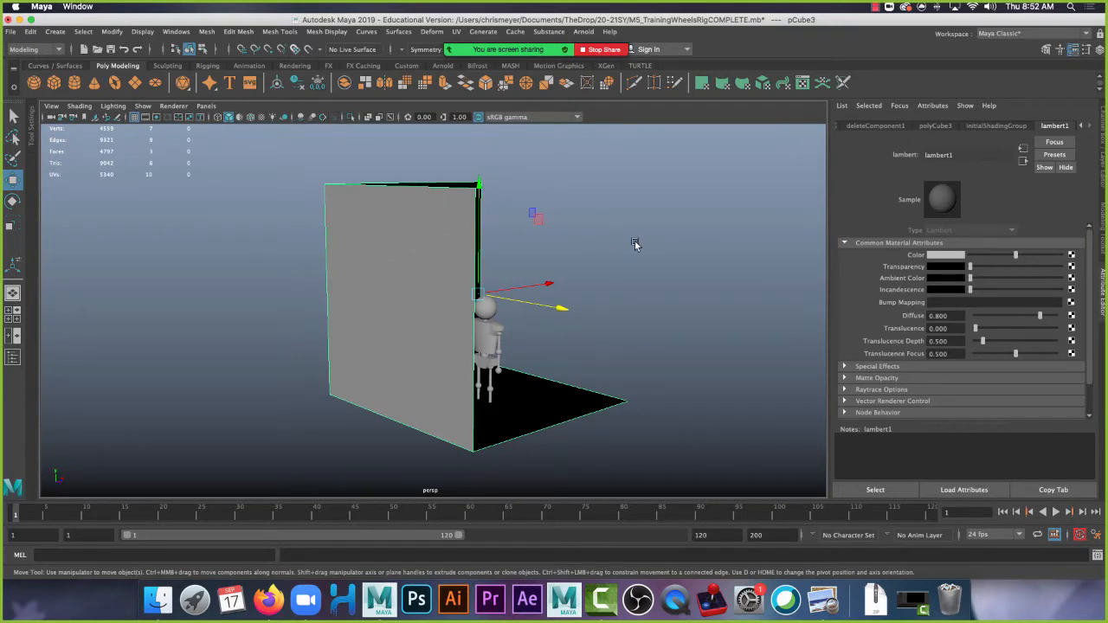
left_click_drag(634, 241, 556, 251, "alt")
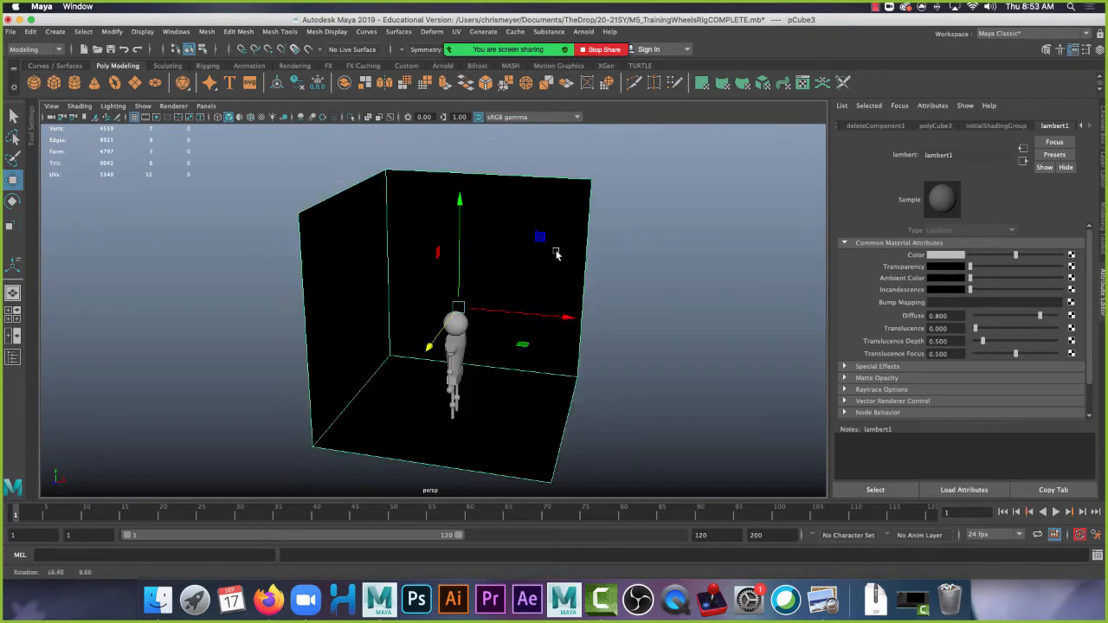
left_click(343, 35)
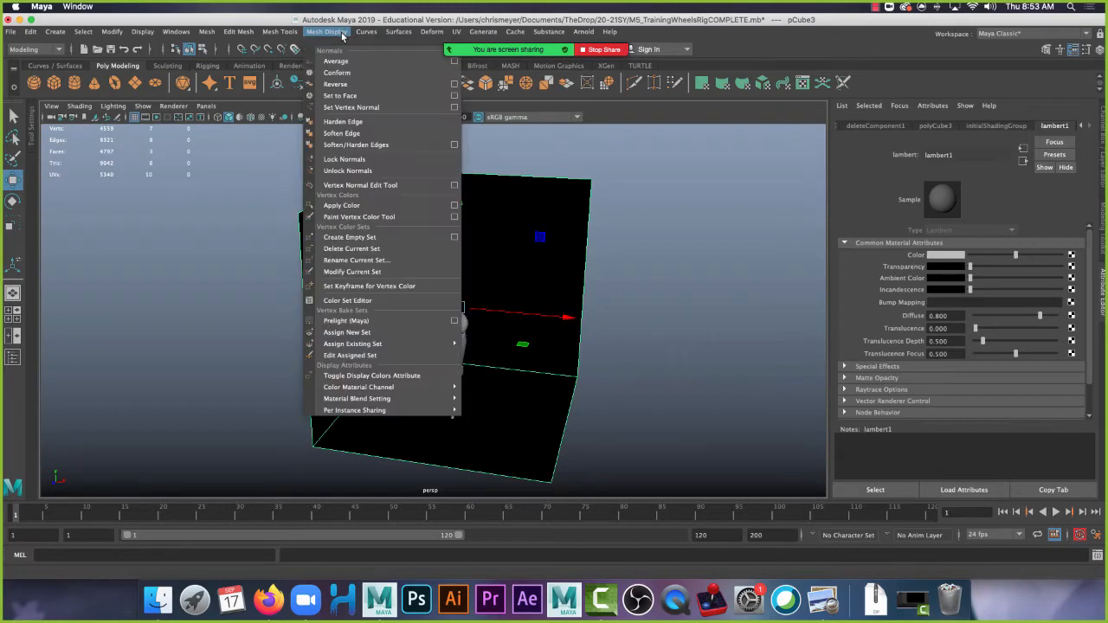
left_click(335, 84)
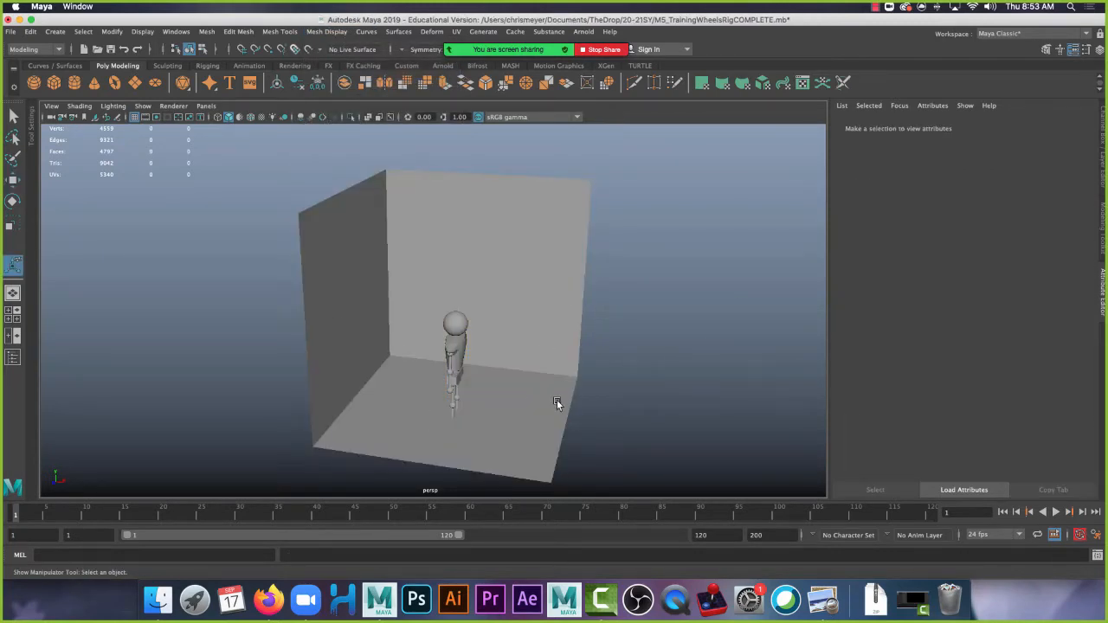
Stretch the open room along Z to more than double its width and deselect it.
left_click_drag(557, 400, 335, 359, "alt")
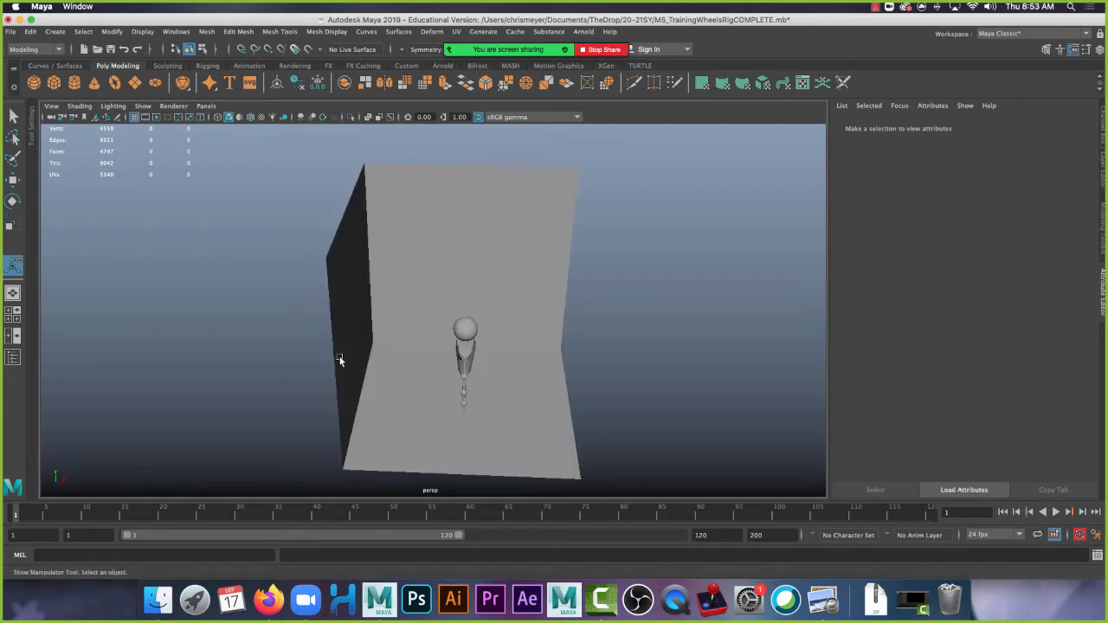
left_click_drag(289, 327, 363, 319, "alt")
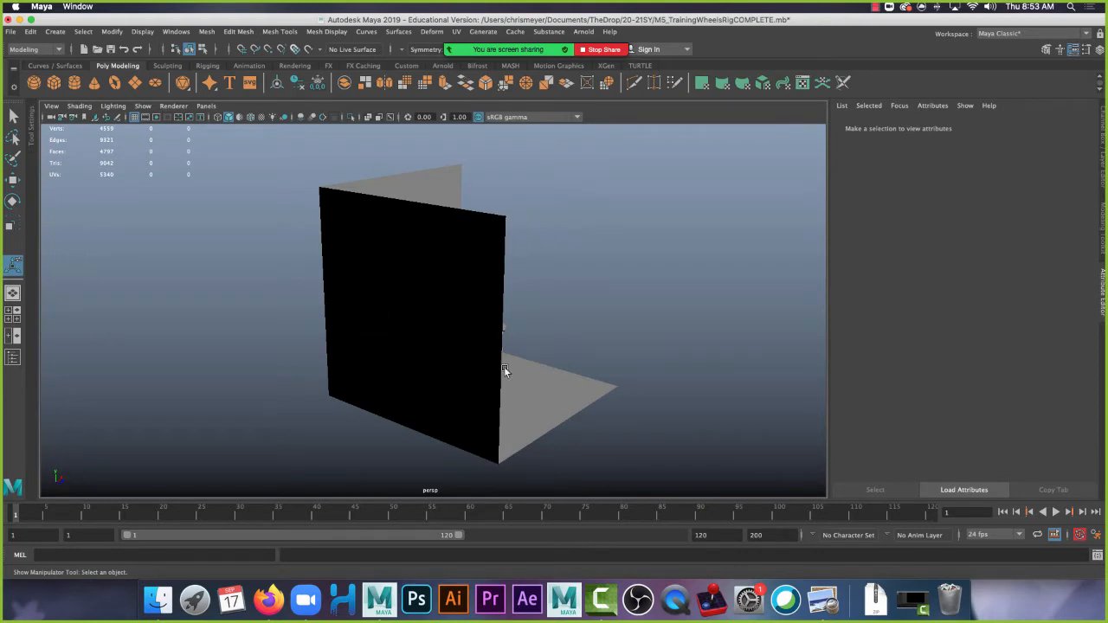
left_click_drag(504, 371, 395, 303, "alt")
left_click(396, 303)
left_click_drag(576, 319, 534, 396, "alt")
key("r")
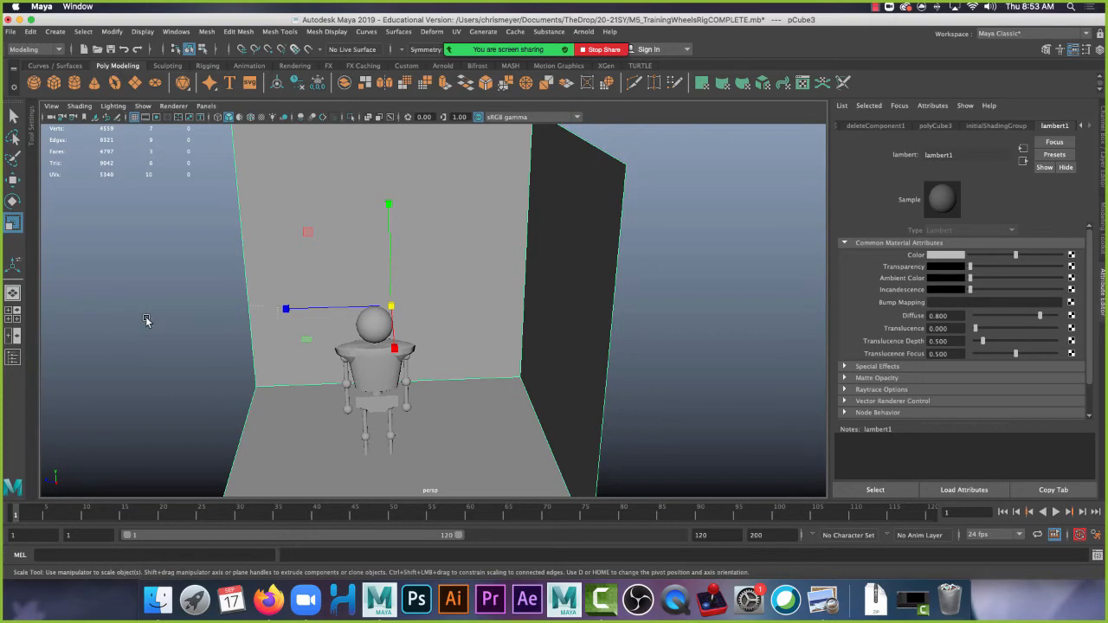
left_click_drag(287, 308, 156, 307)
left_click_drag(554, 314, 536, 259, "alt")
left_click(699, 440)
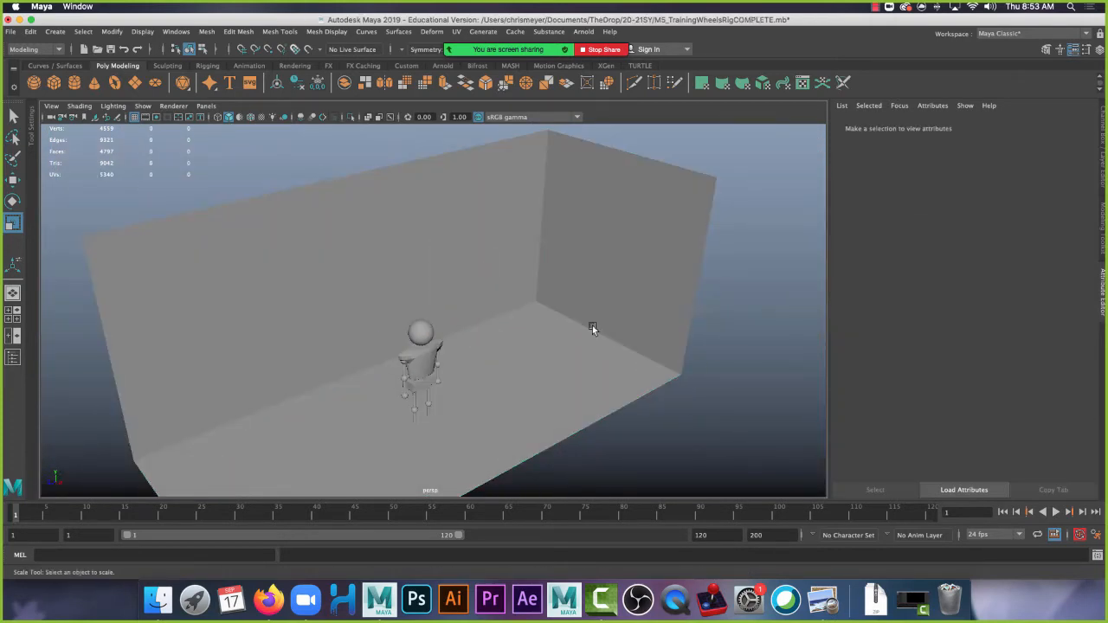
Move the open room to about 79.39 in X and 145.33 in Y, placing its floor at the robot's feet.
left_click(594, 329)
key("w")
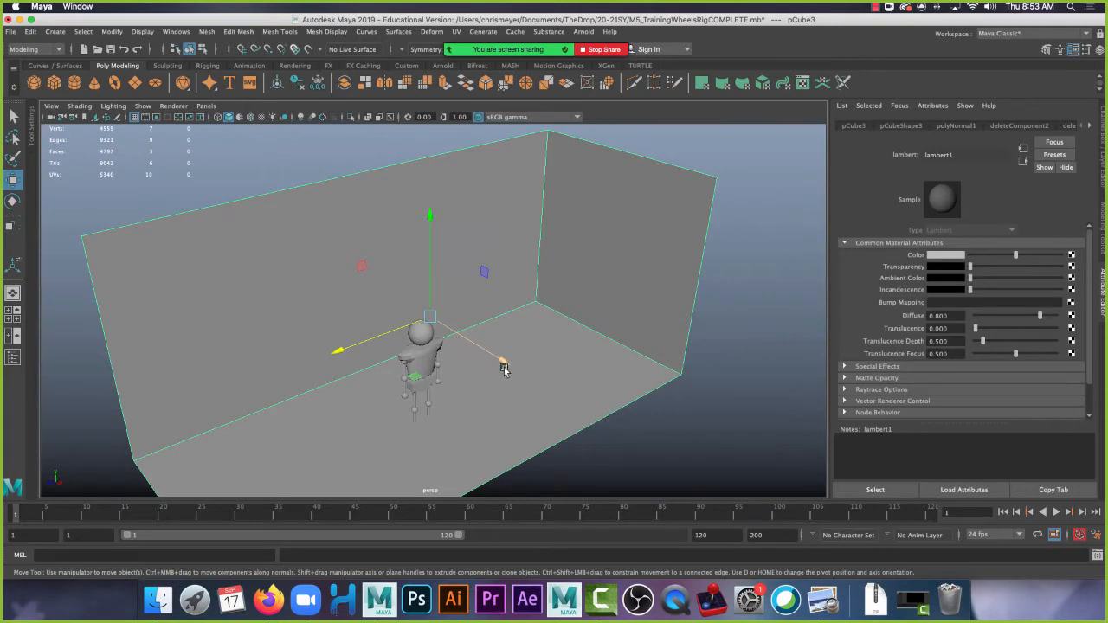
left_click_drag(505, 369, 560, 393)
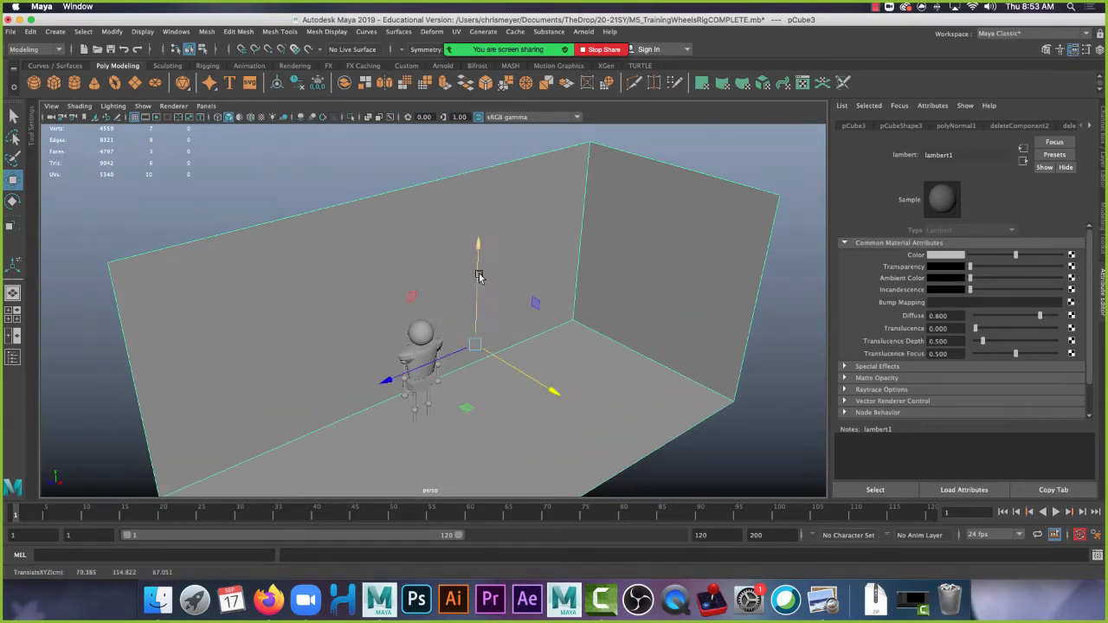
left_click_drag(479, 276, 482, 257)
left_click_drag(563, 365, 512, 334, "alt")
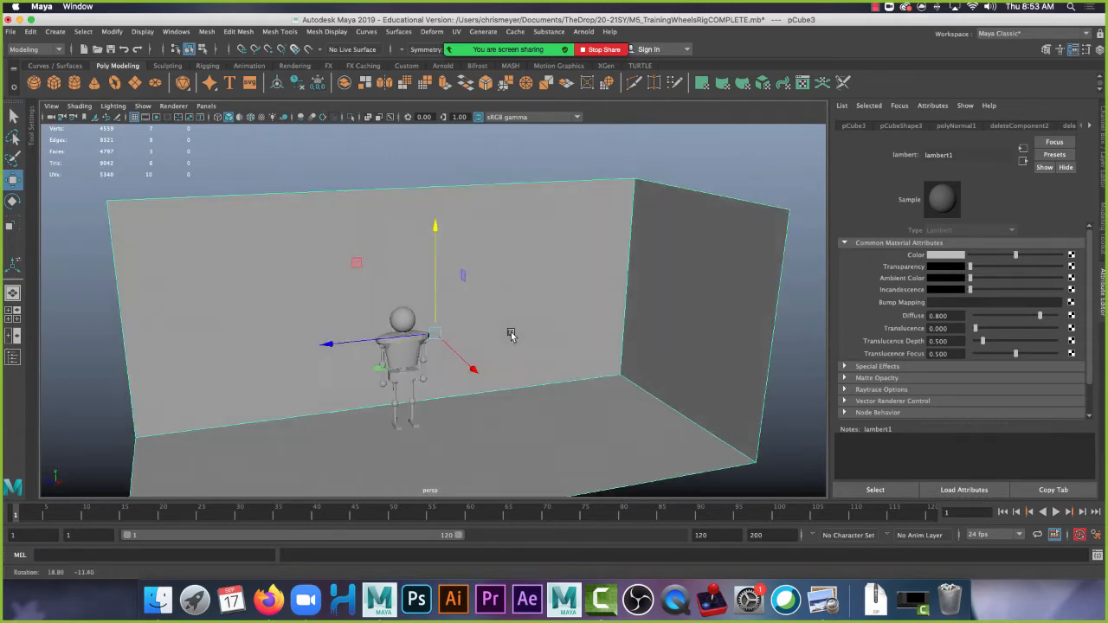
right_click_drag(512, 334, 587, 401, "alt")
middle_click_drag(587, 401, 586, 283, "alt")
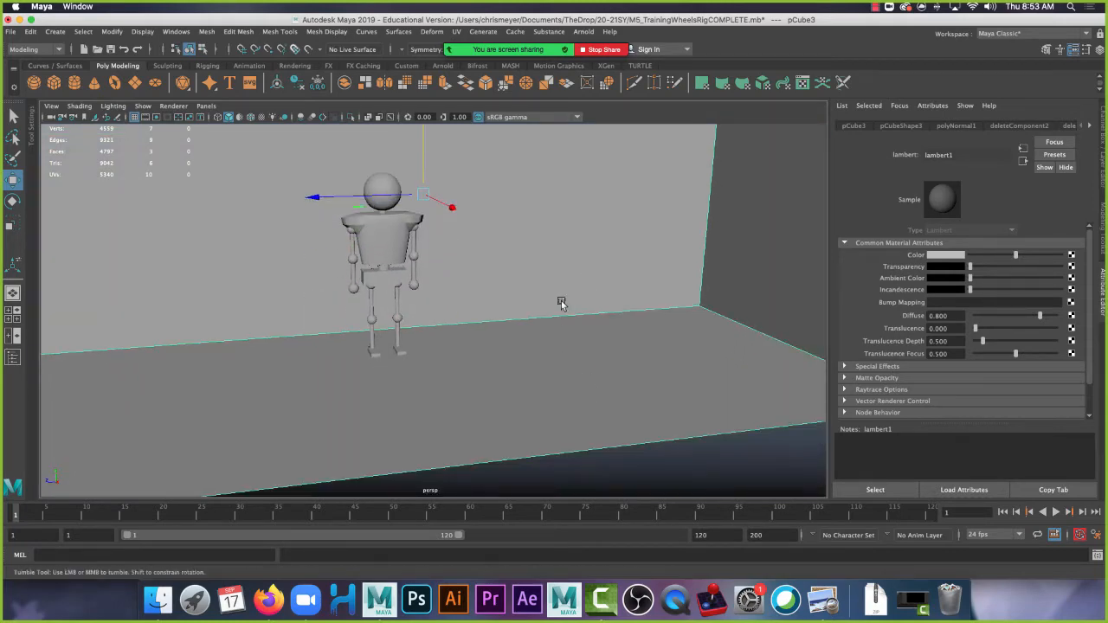
mouse_move(562, 302)
left_mouse_down("alt")
mouse_move(502, 302)
mouse_move(559, 300)
left_mouse_up("alt")
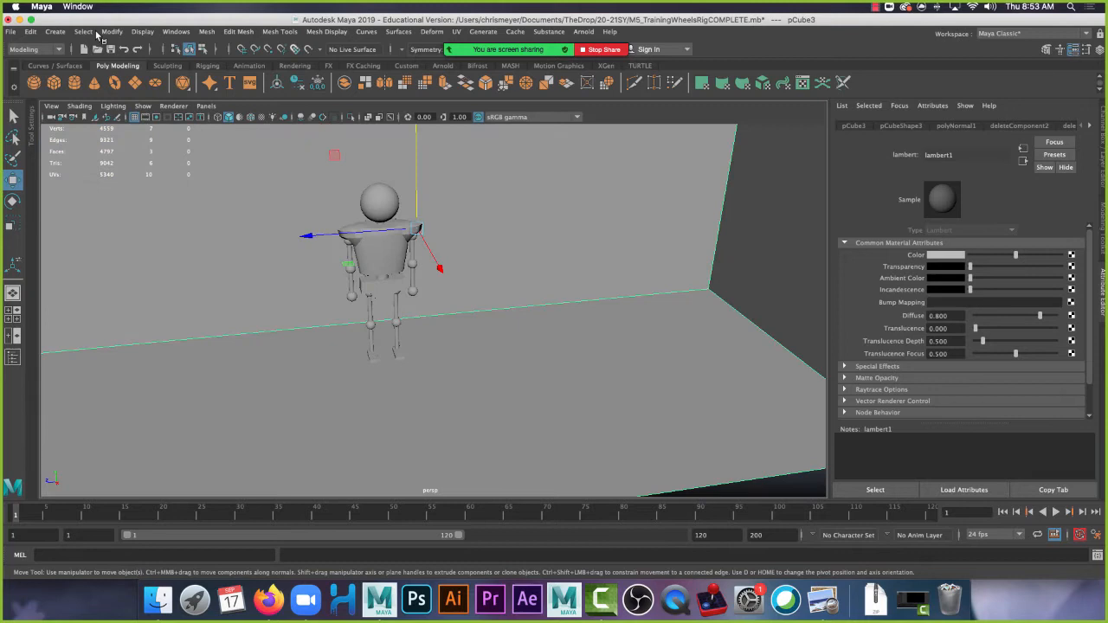
Create a polygon cube, raise it above the floor and scale it uniformly to about 83.56.
left_click(54, 84)
scroll(416, 318, "down", 5)
scroll(501, 391, "down", 3)
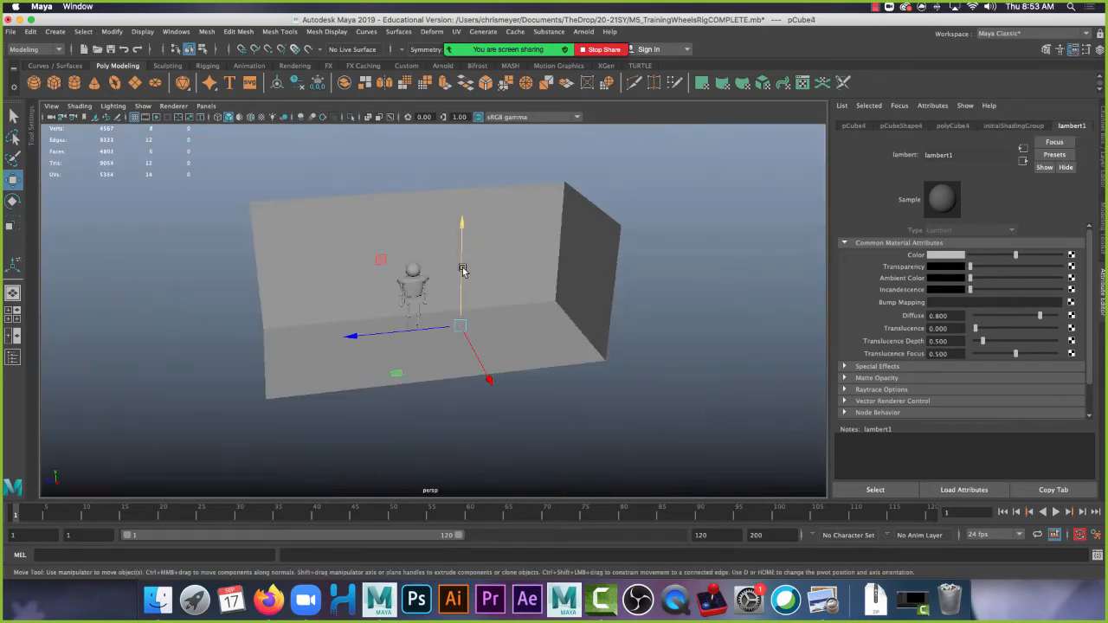
left_click_drag(469, 269, 469, 193)
key("r")
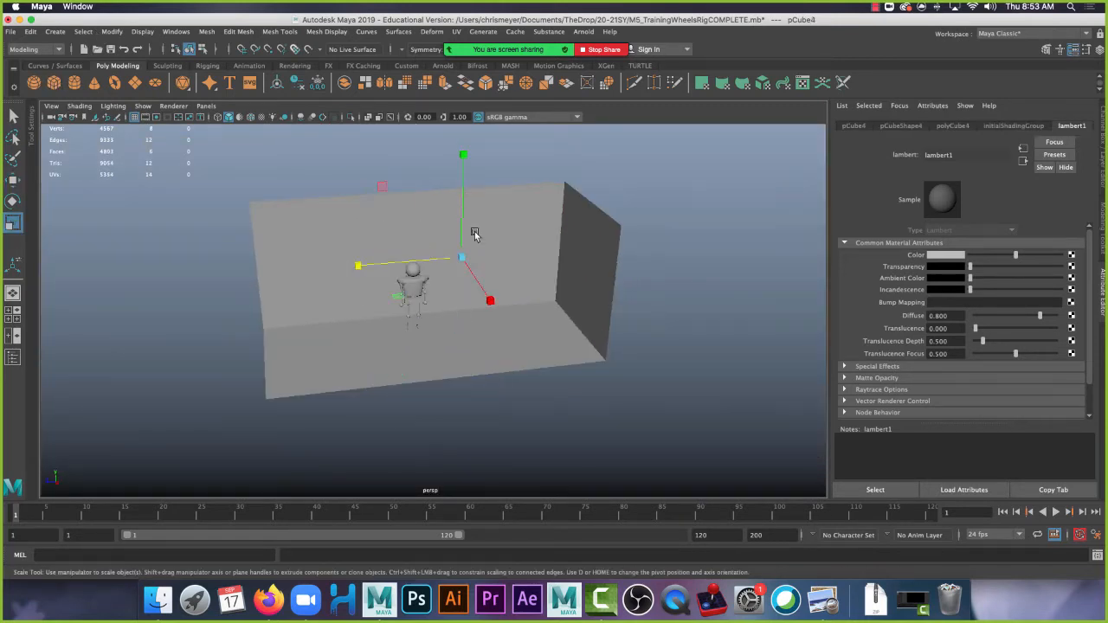
left_click_drag(460, 255, 518, 232)
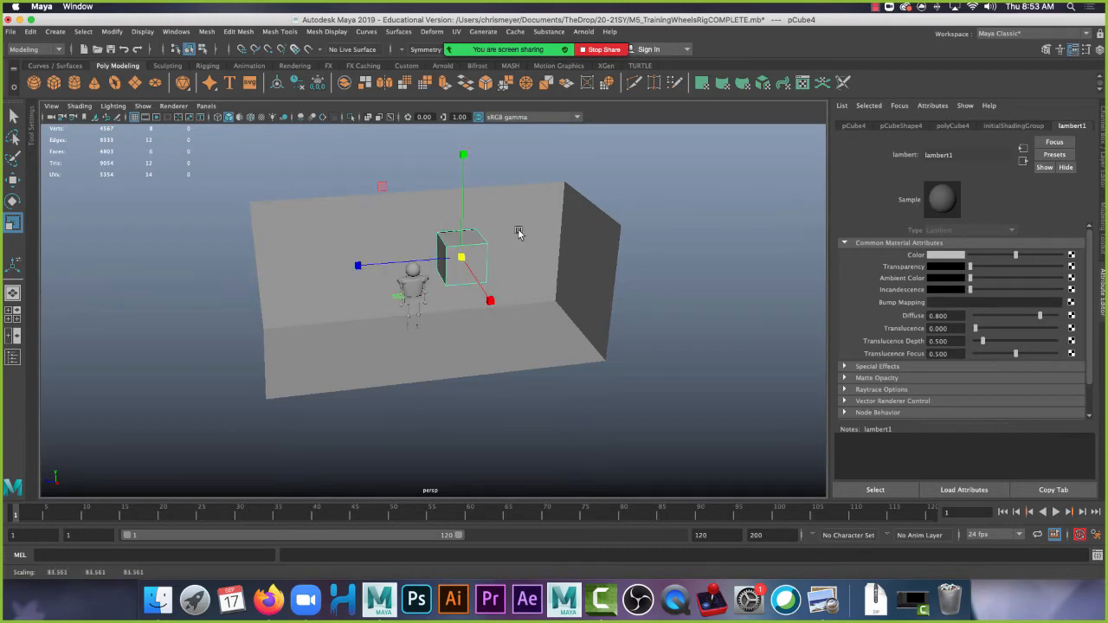
Following the lab reference, thin the cube along X, stretch it along Z into a wide panel and set it at the back wall.
left_click(821, 599)
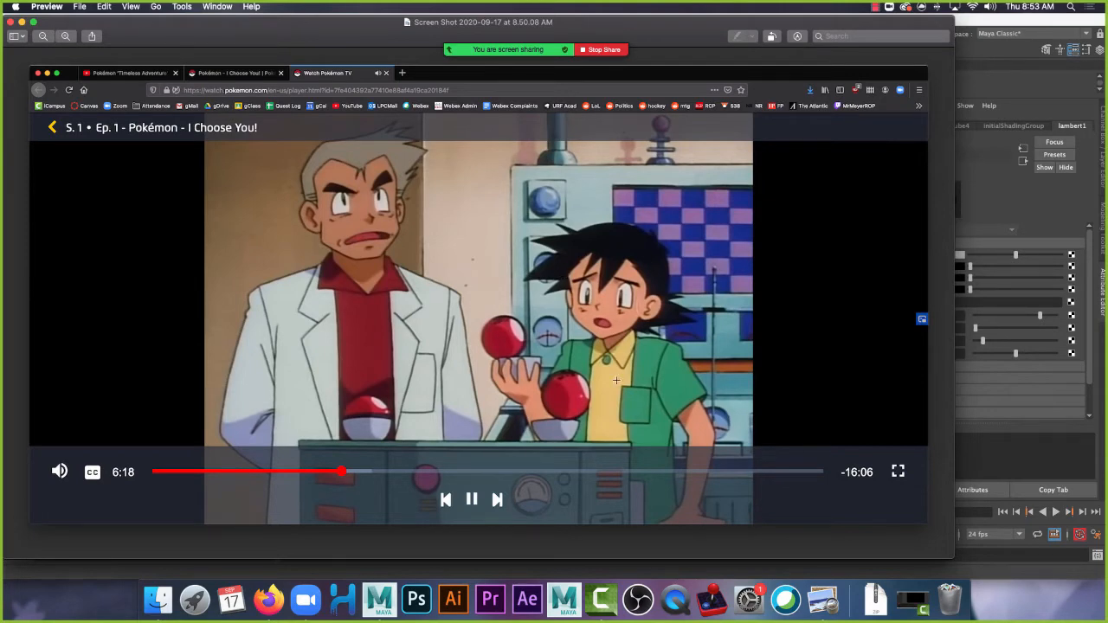
left_click(380, 599)
scroll(446, 251, "up", 3)
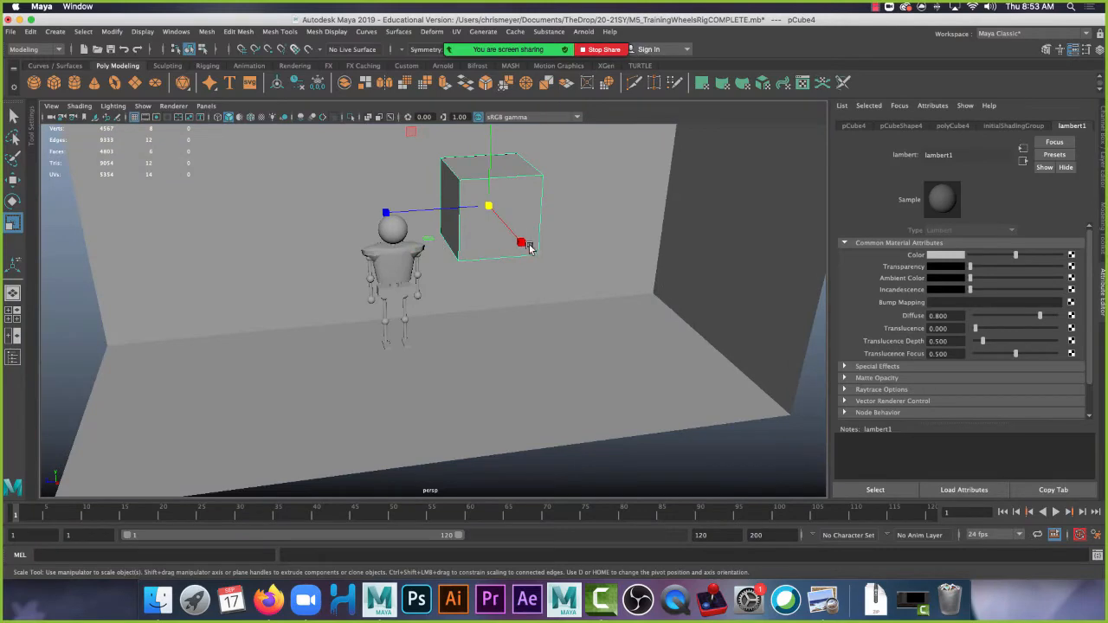
mouse_move(527, 245)
left_mouse_down()
mouse_move(454, 202)
mouse_move(609, 277)
mouse_move(534, 248)
left_mouse_up()
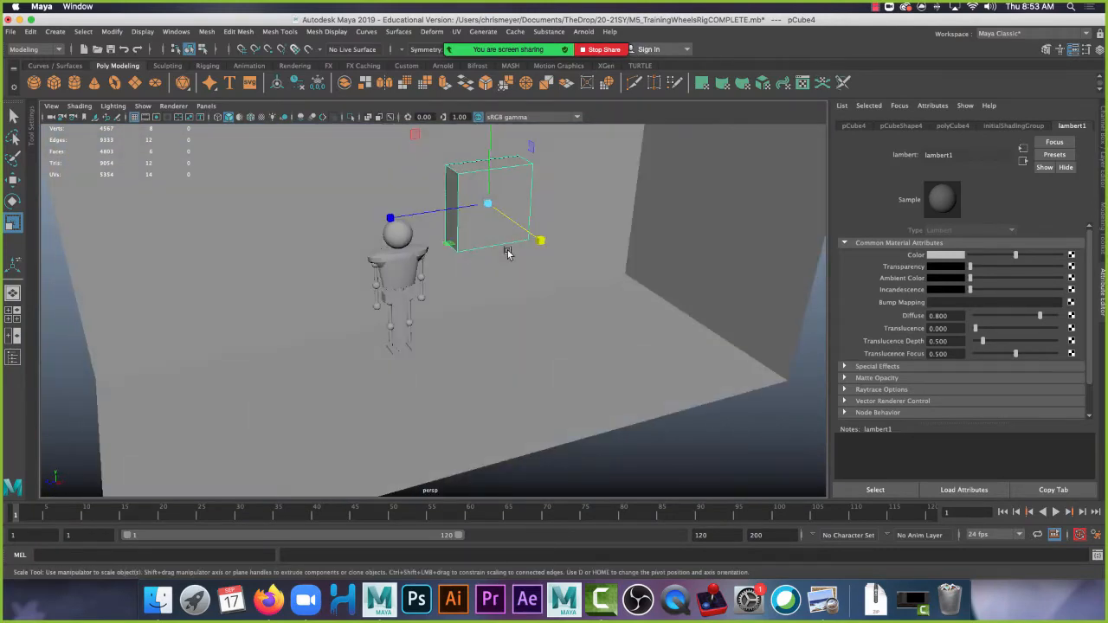
left_click_drag(394, 218, 192, 220)
key("w")
left_click_drag(433, 272, 518, 258, "alt")
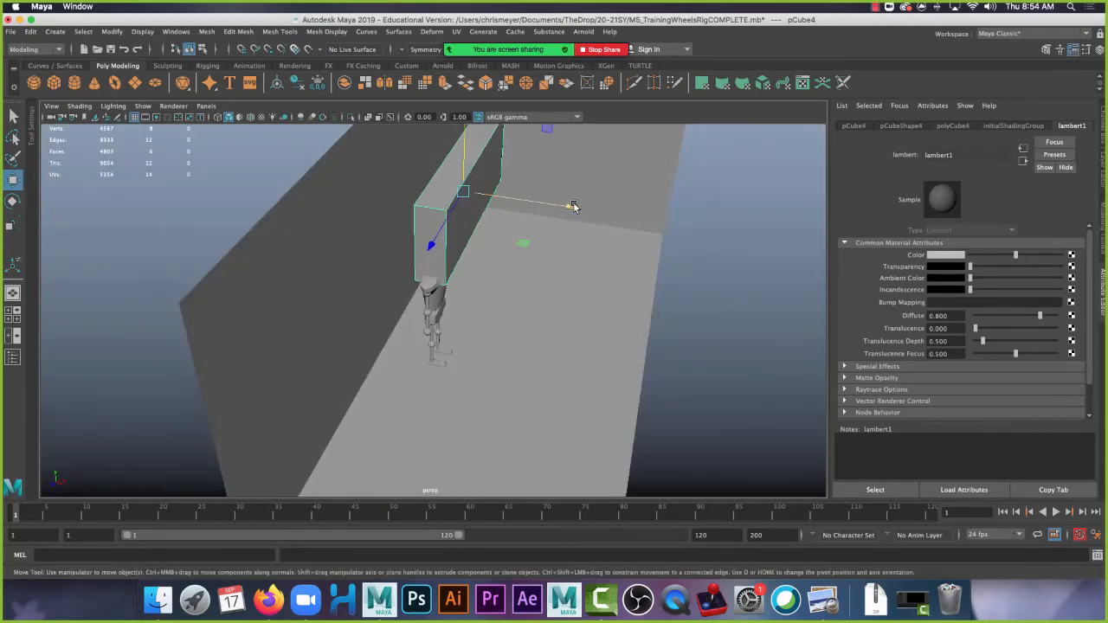
left_click_drag(573, 206, 511, 234, "alt")
left_click_drag(464, 160, 493, 302, "alt")
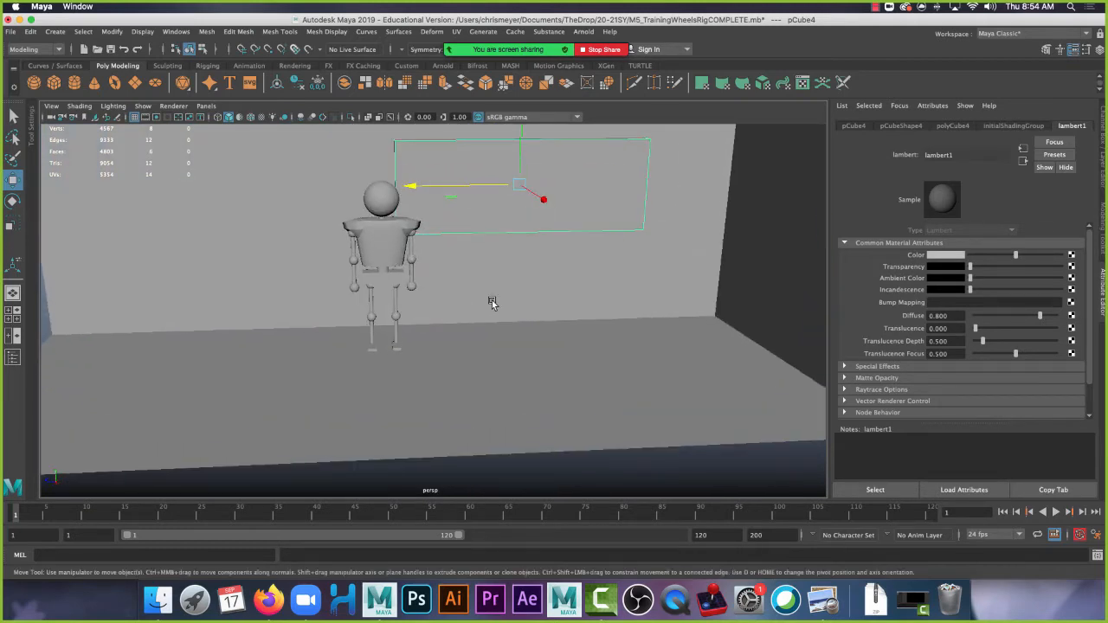
Compare the set with the lab-scene references and shift the room along Z to about 87.94.
left_click(823, 600)
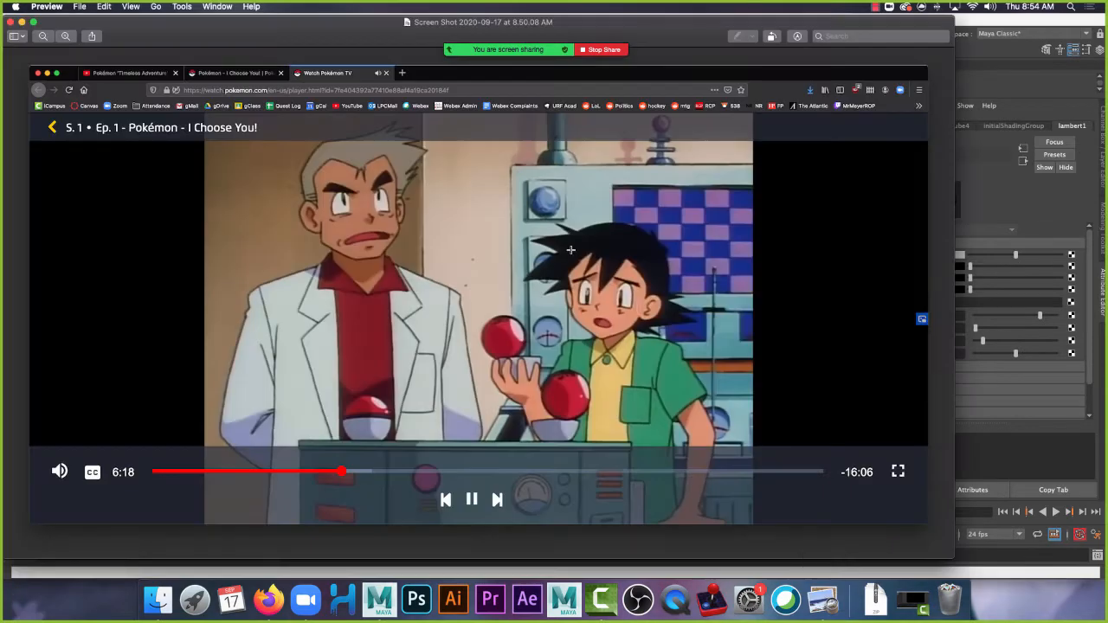
left_click(380, 598)
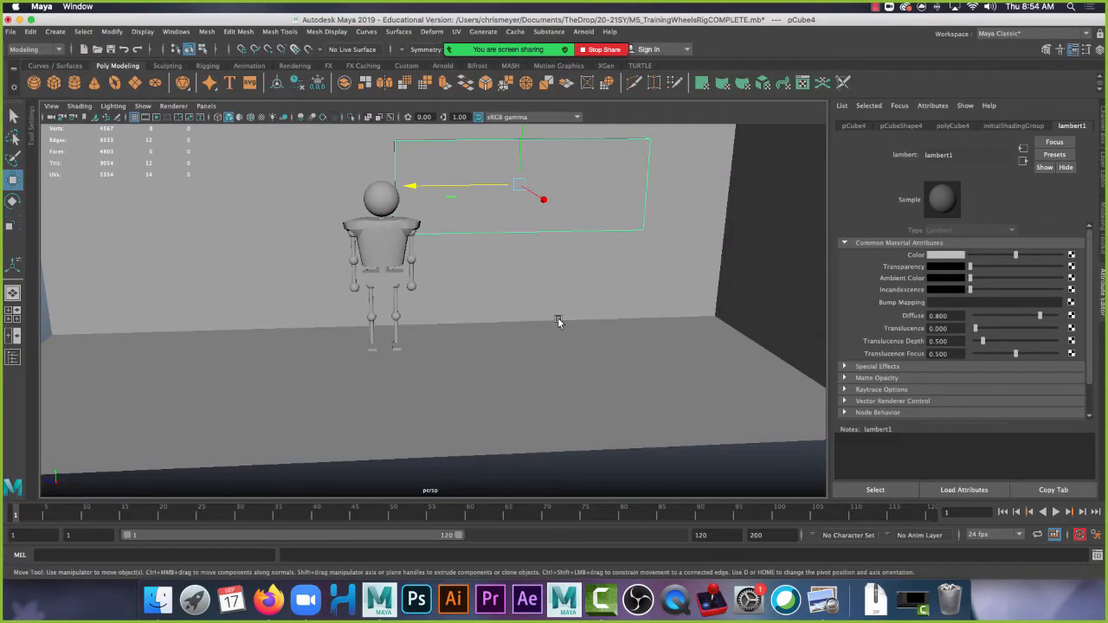
left_click_drag(307, 205, 104, 240)
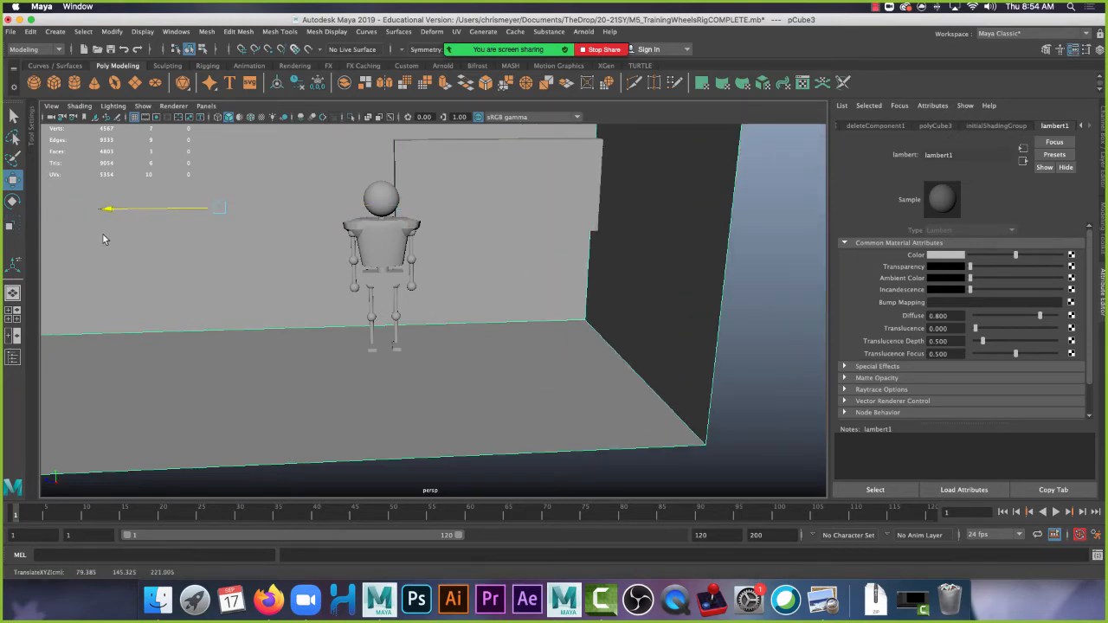
left_click(270, 599)
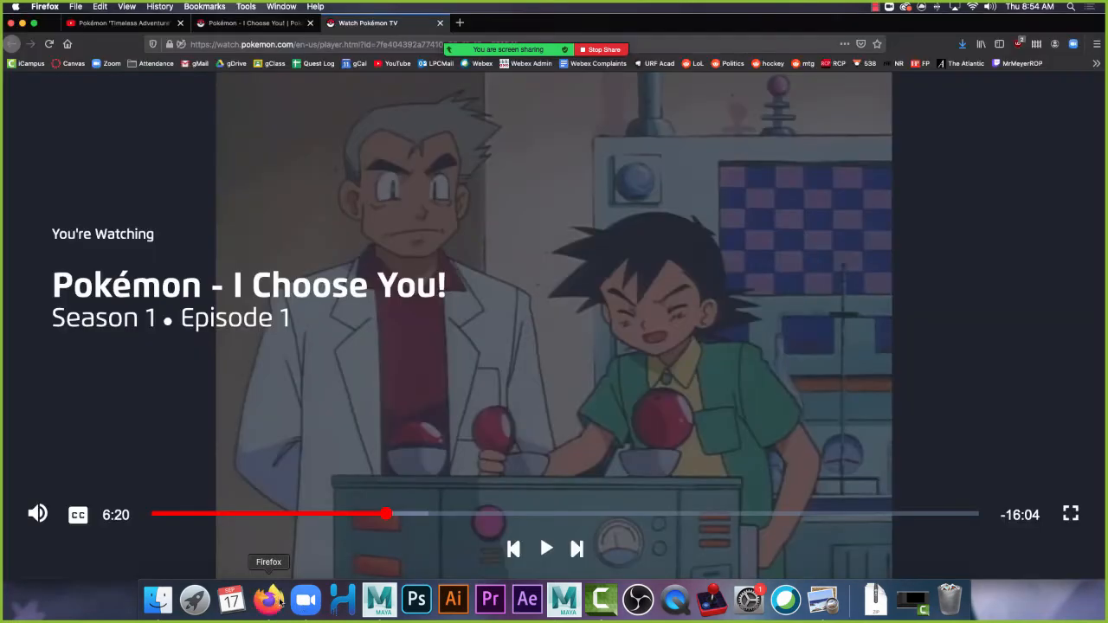
left_click(379, 599)
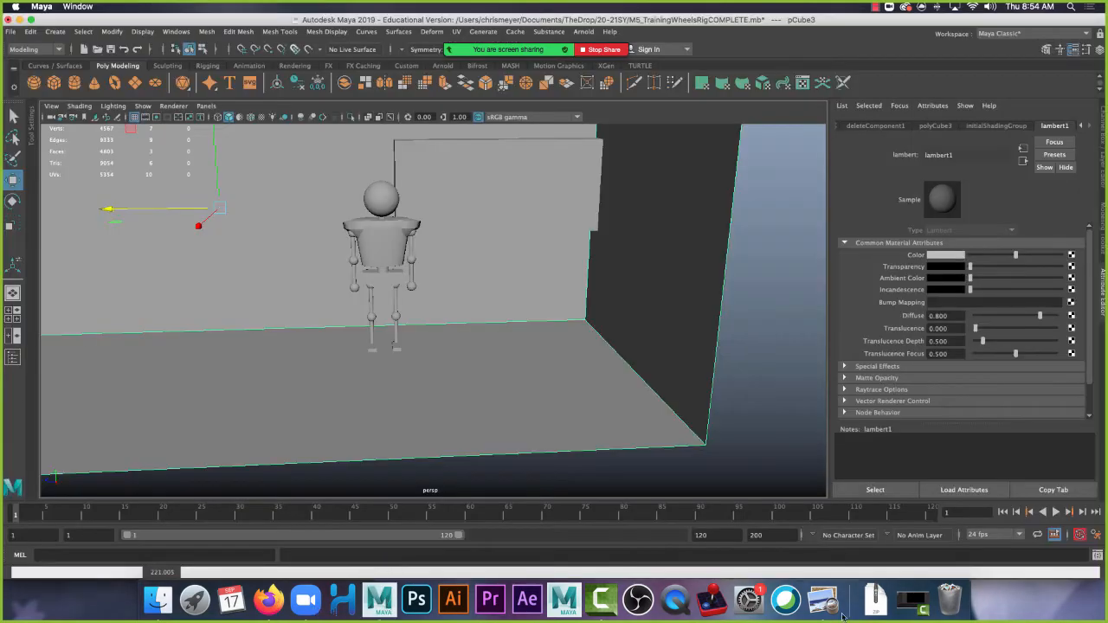
left_click(824, 600)
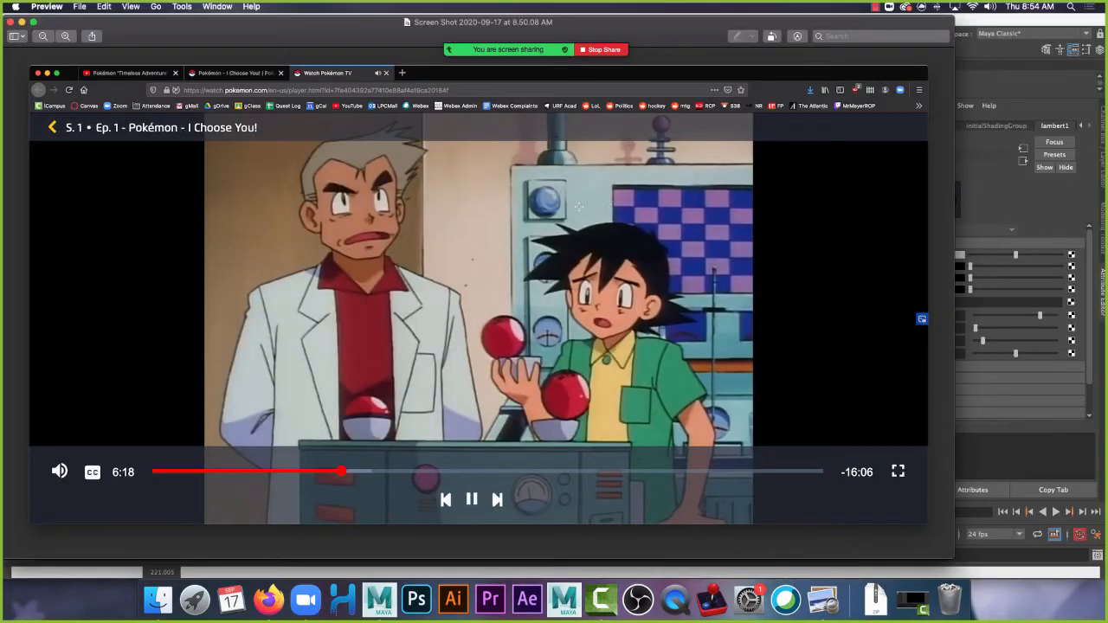
left_click(270, 599)
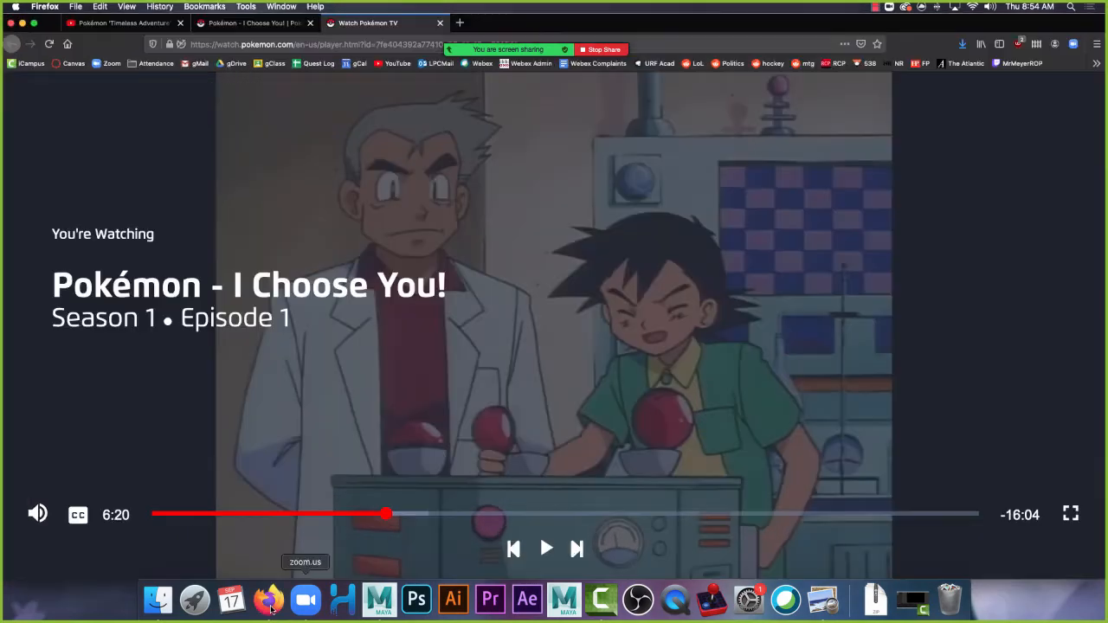
left_click(377, 606)
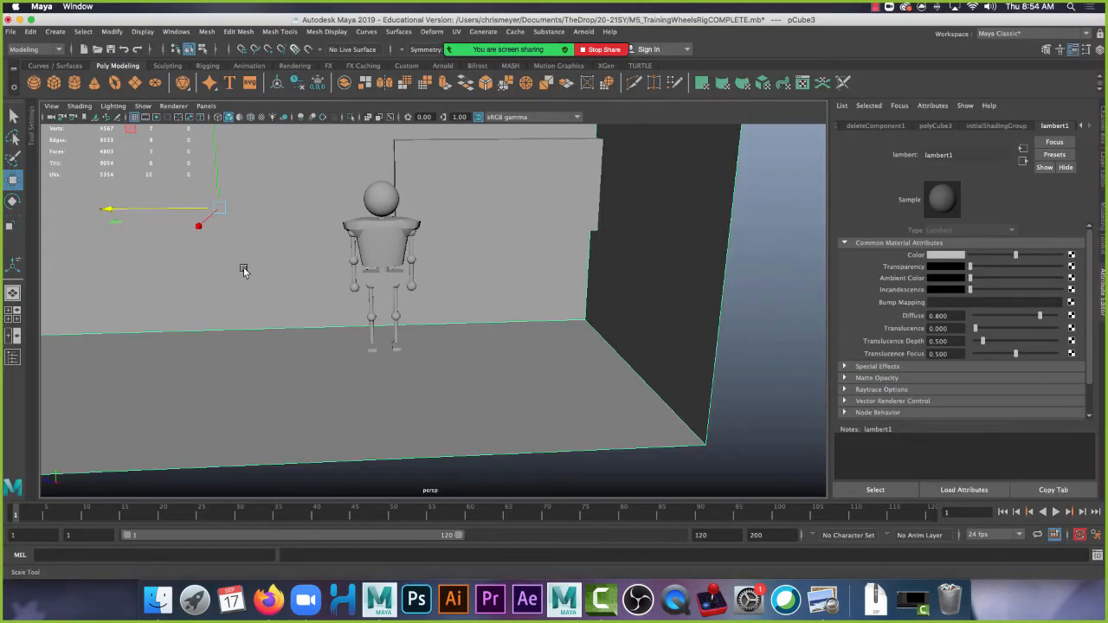
right_click_drag(628, 390, 551, 354, "alt")
middle_click_drag(551, 354, 589, 376, "alt")
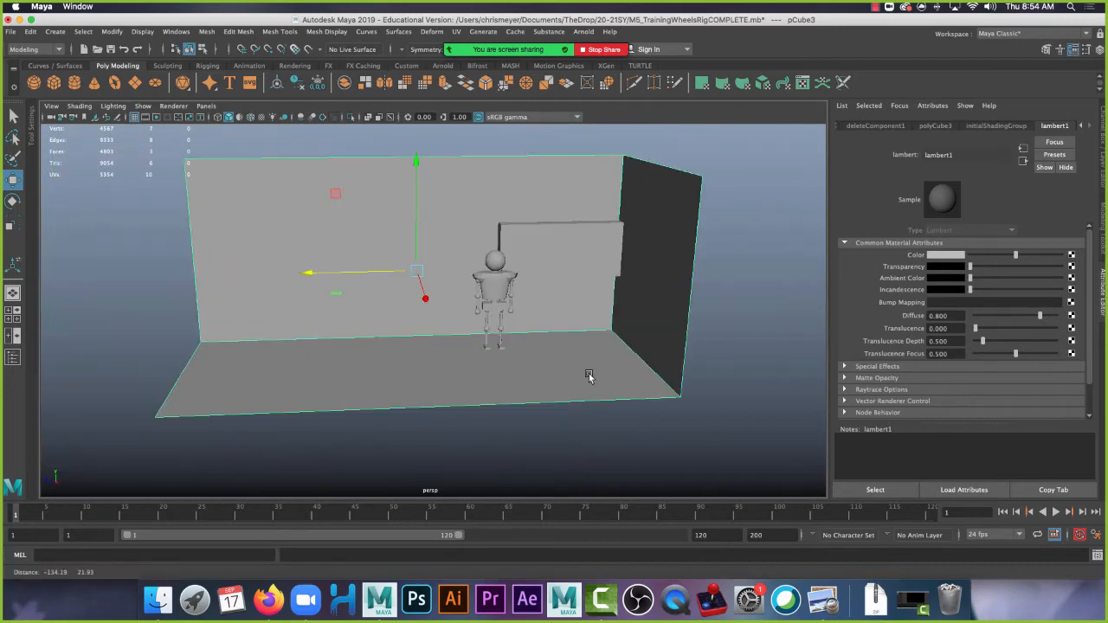
left_click_drag(314, 273, 413, 272)
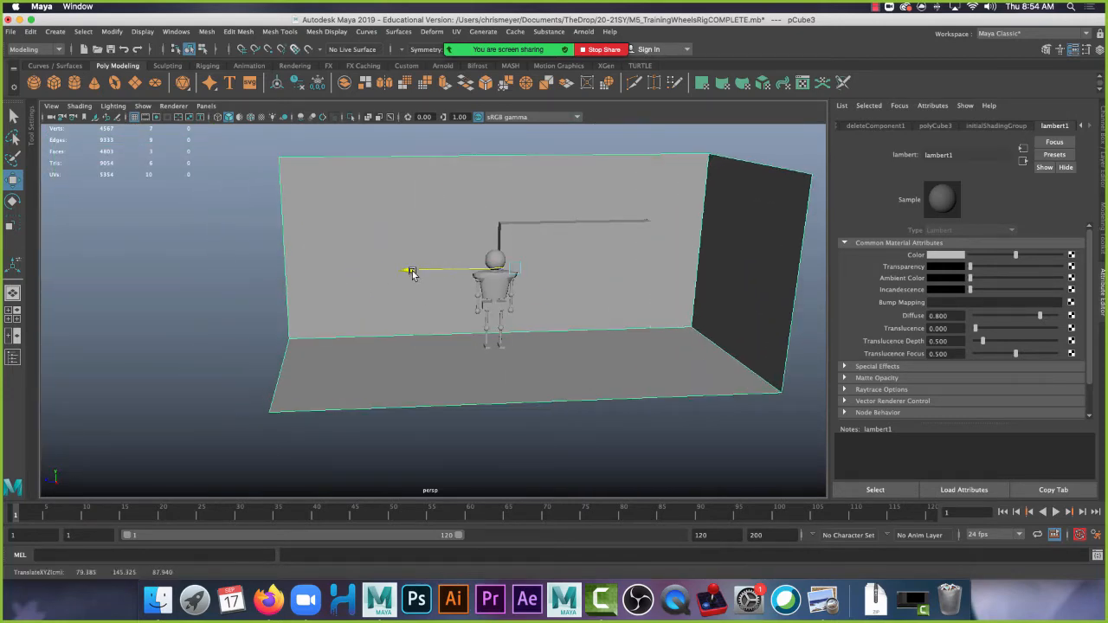
Extrude the bottom face of the wall panel downward by about 19.9.
right_click_drag(376, 156, 533, 276, "alt")
left_click_drag(534, 275, 512, 233, "alt")
left_click(469, 216)
key("r")
scroll(517, 237, "up", 5)
middle_click_drag(619, 198, 516, 237, "alt")
right_click_drag(569, 272, 572, 305)
left_click(571, 305)
left_click_drag(507, 343, 631, 366, "alt")
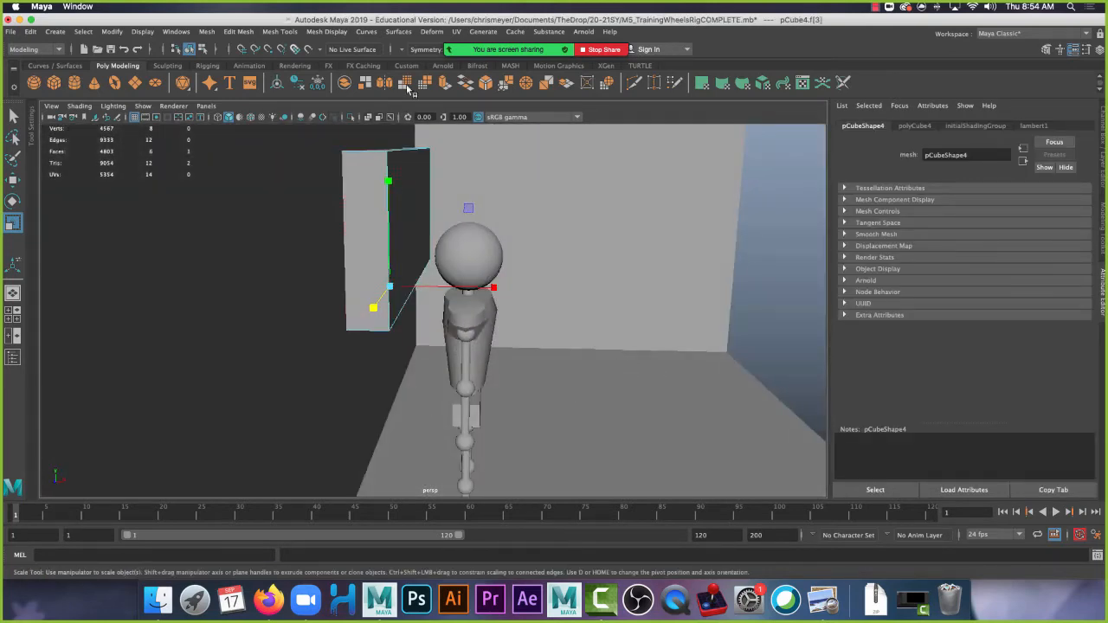
left_click(445, 84)
left_click_drag(736, 252, 591, 262, "alt")
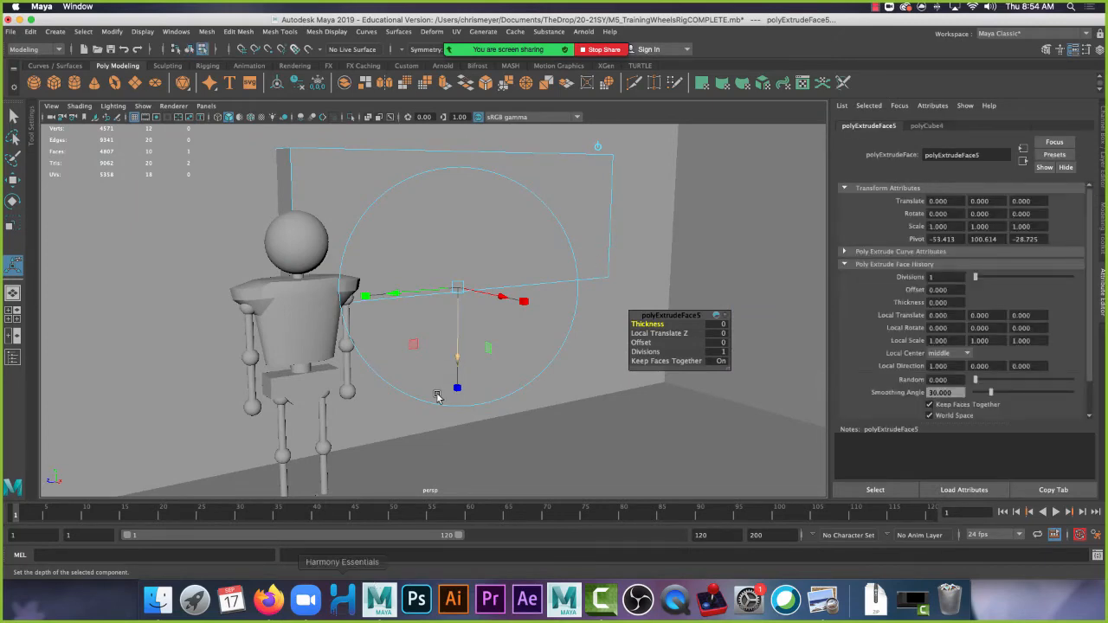
left_click_drag(457, 356, 460, 386)
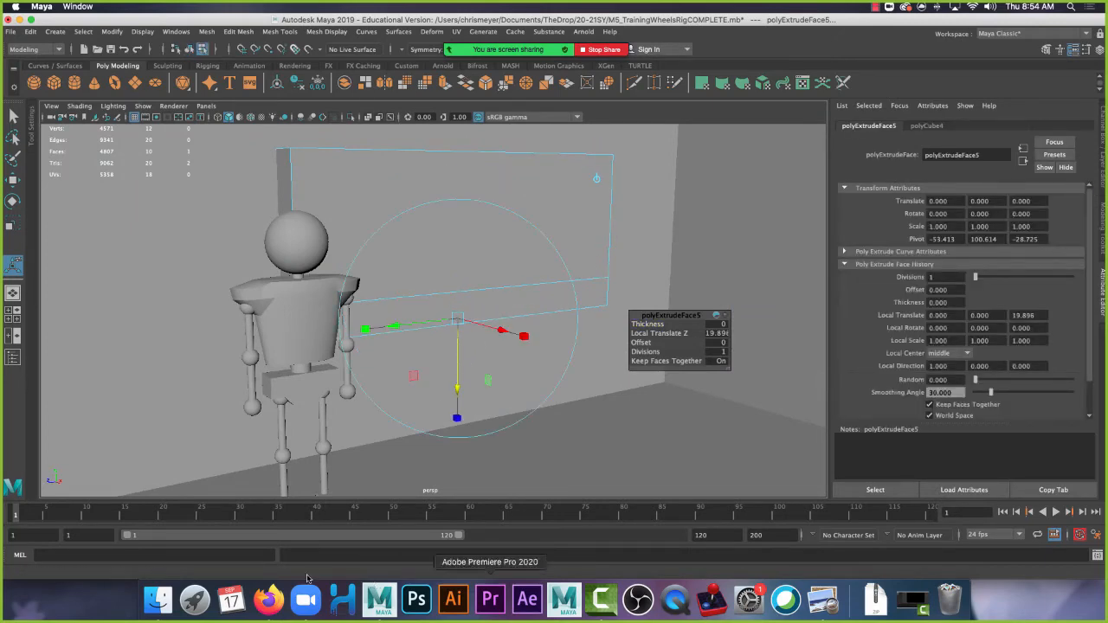
Shorten the bottom-face extrusion to about 7.23 and extrude the face again about 90.58 down to the floor.
left_click(823, 600)
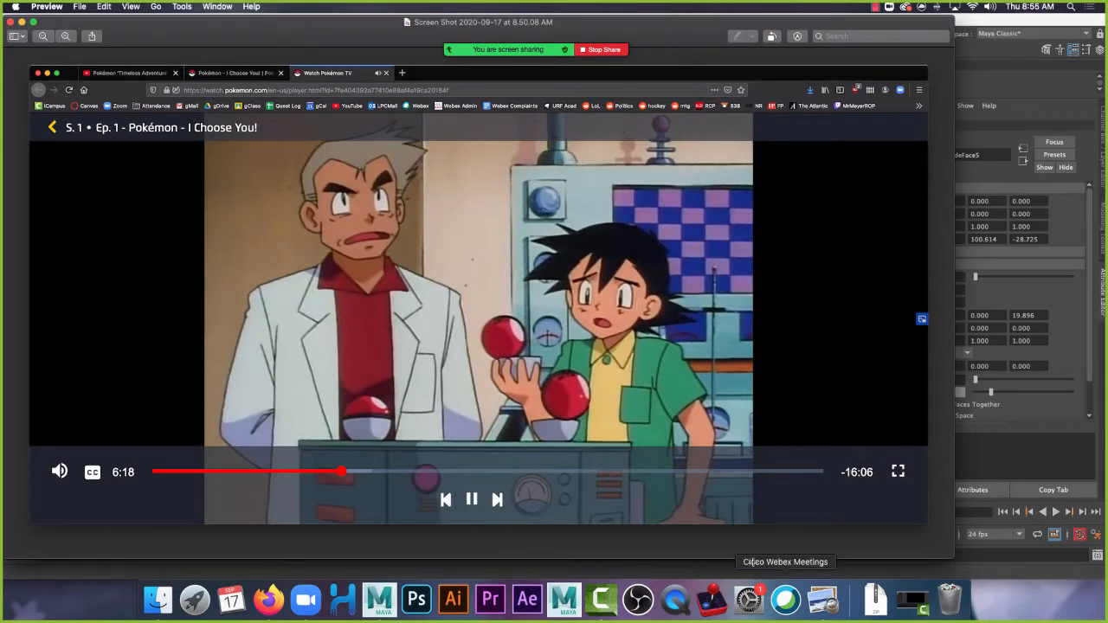
left_click(379, 598)
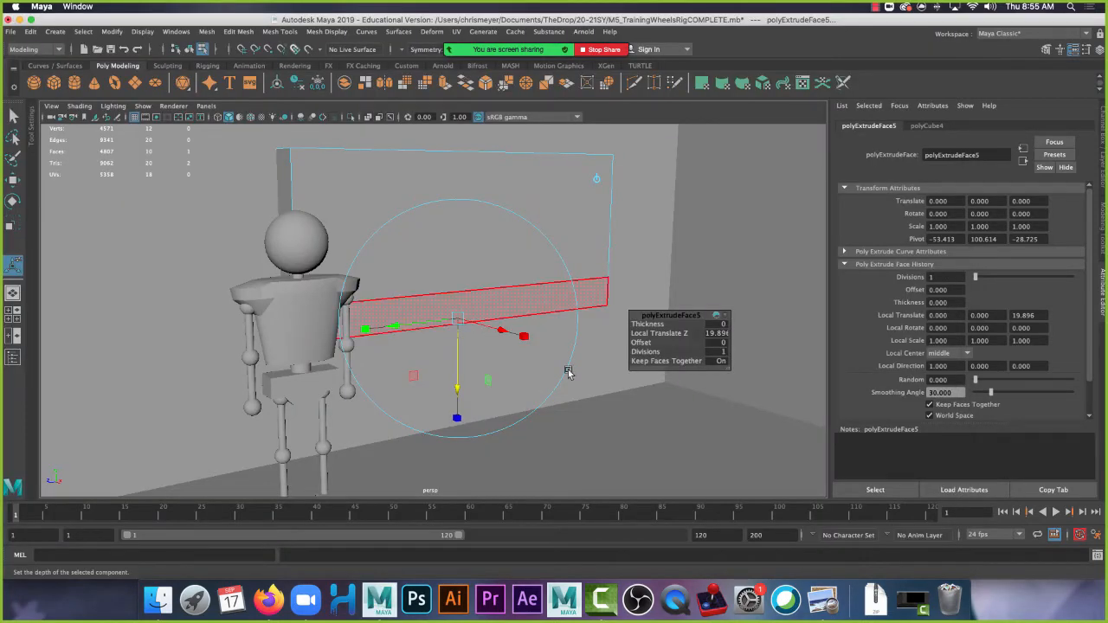
left_click_drag(454, 381, 460, 369)
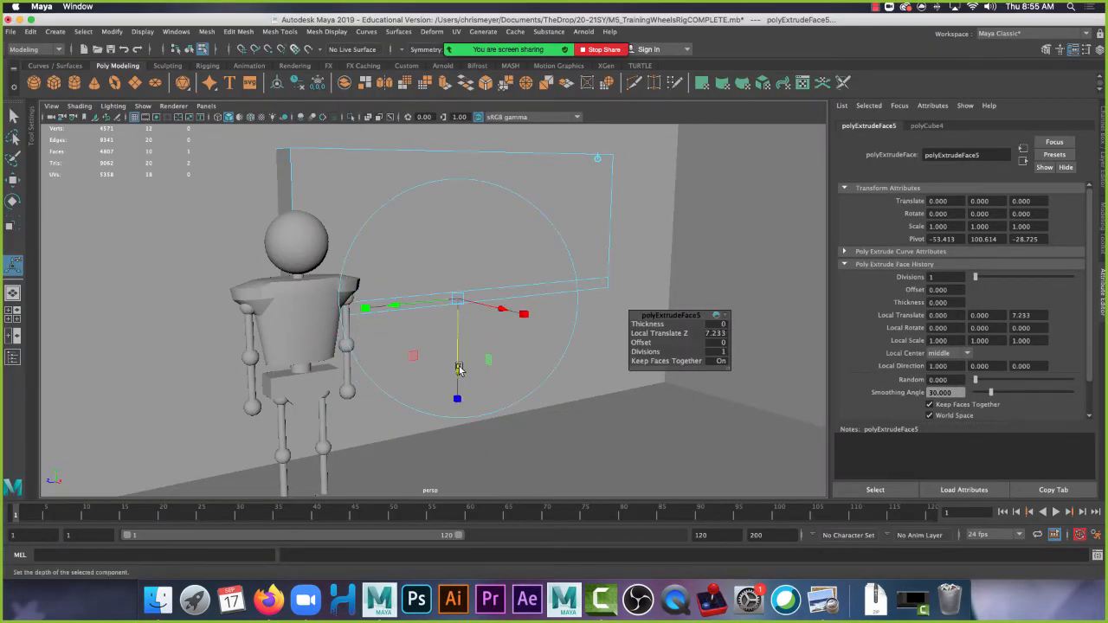
key("ctrl+e")
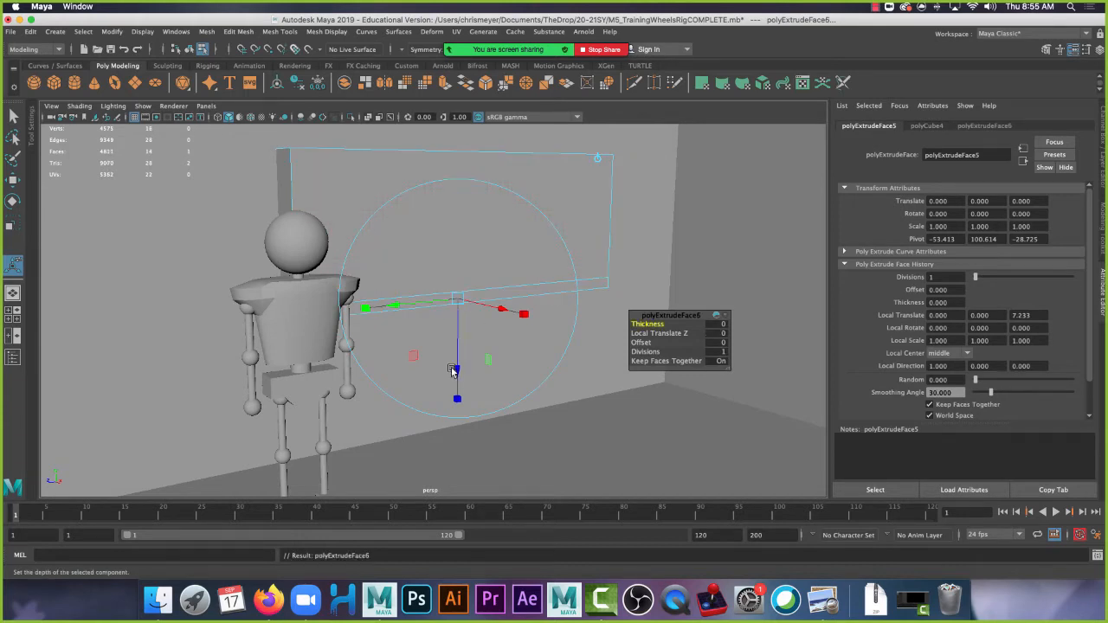
left_click_drag(457, 366, 459, 501)
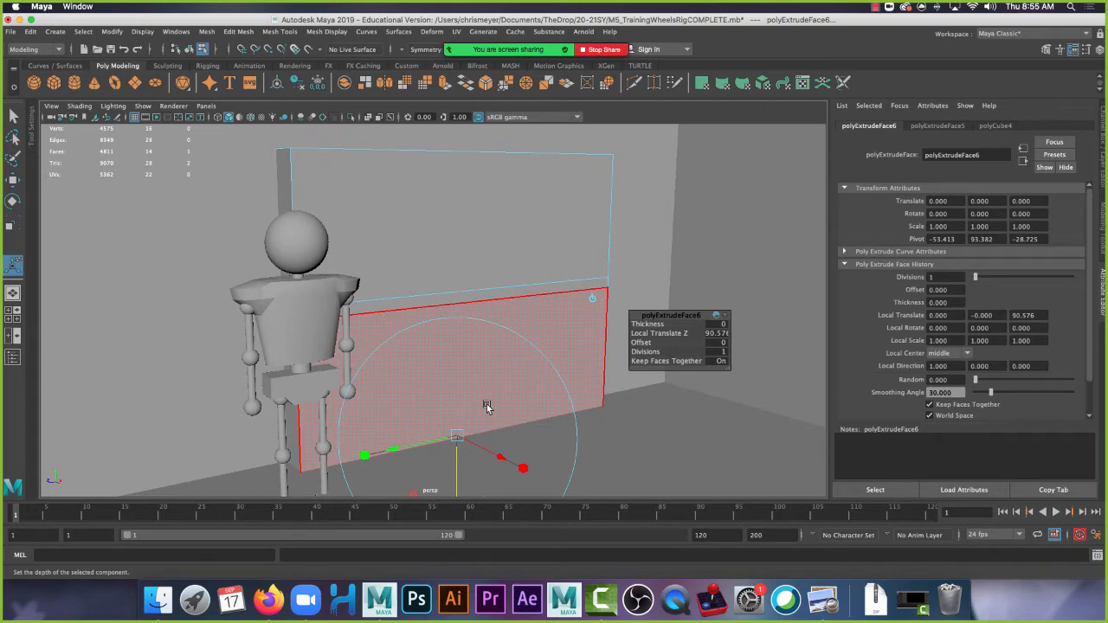
Extrude the front face of the panel's lower section outward by about 26.46 to form a console base.
left_click(556, 225)
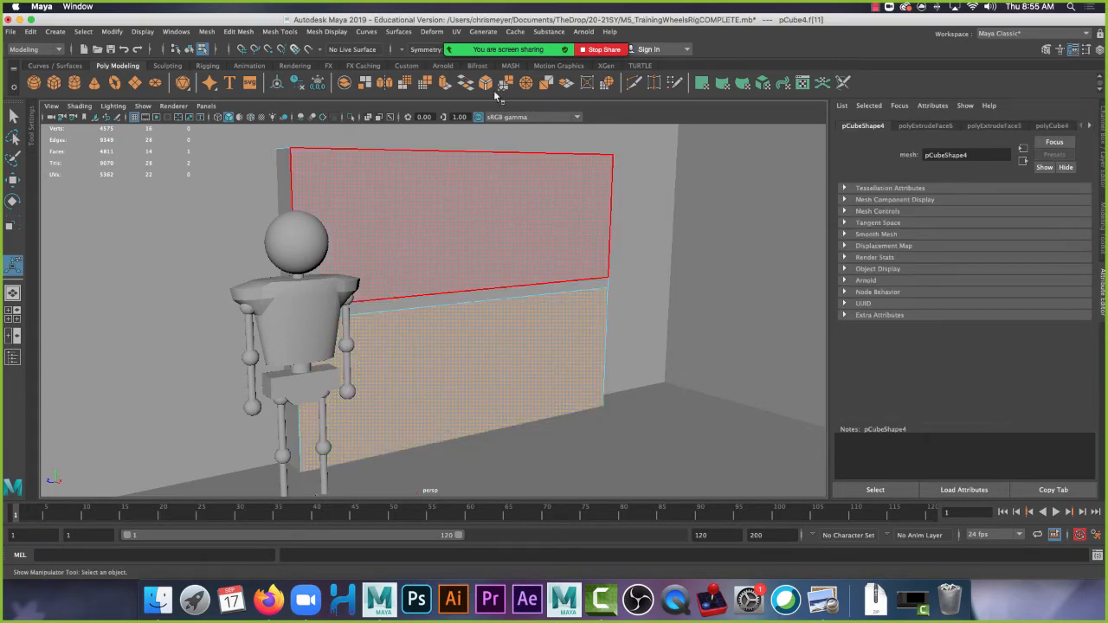
left_click(444, 83)
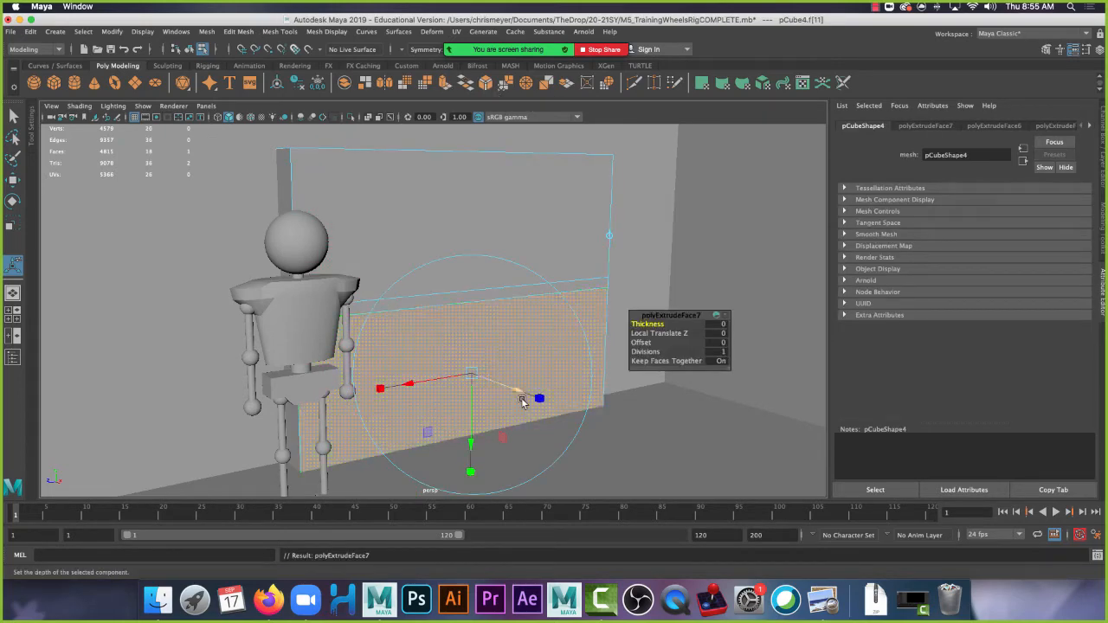
left_click_drag(522, 400, 539, 414)
Lower the top front edge of the console base so the console's top surface slopes toward the front.
right_click(588, 300)
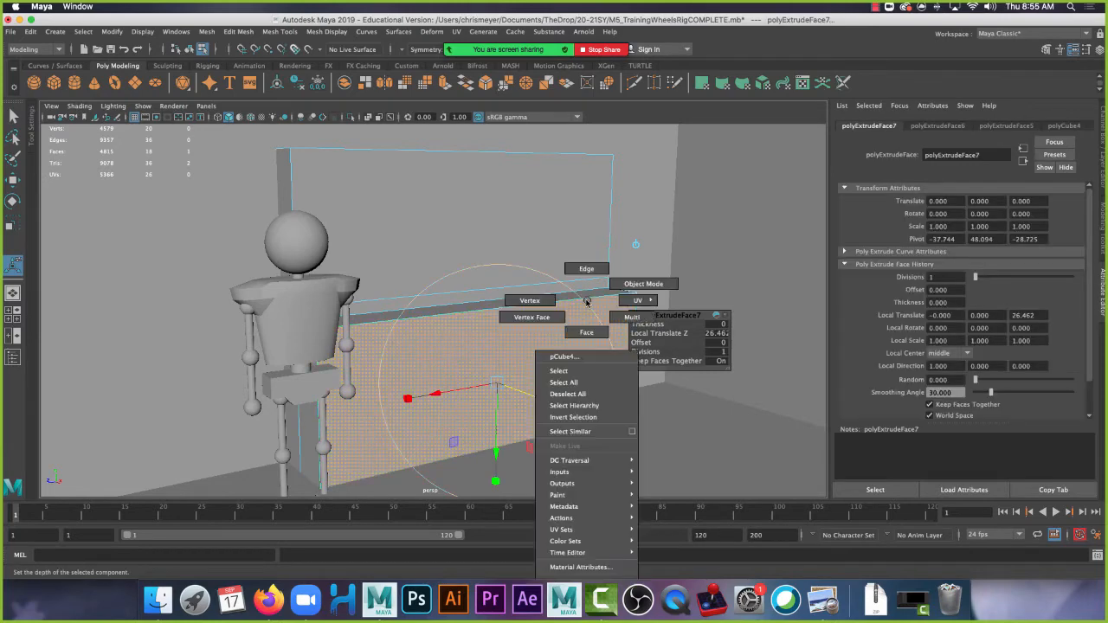
right_click_drag(588, 301, 588, 271)
left_click(587, 270)
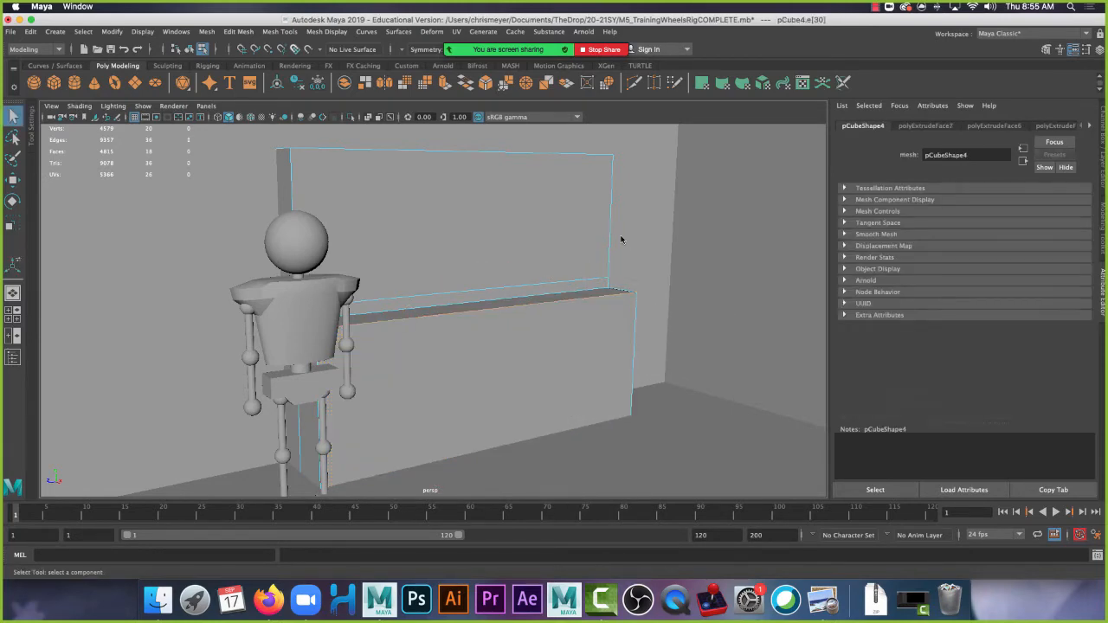
key("w")
left_click_drag(500, 199, 500, 231)
Extrude the upper front face of the wall panel and return to object mode.
left_click_drag(537, 192, 617, 196, "alt")
right_click_drag(397, 164, 396, 196)
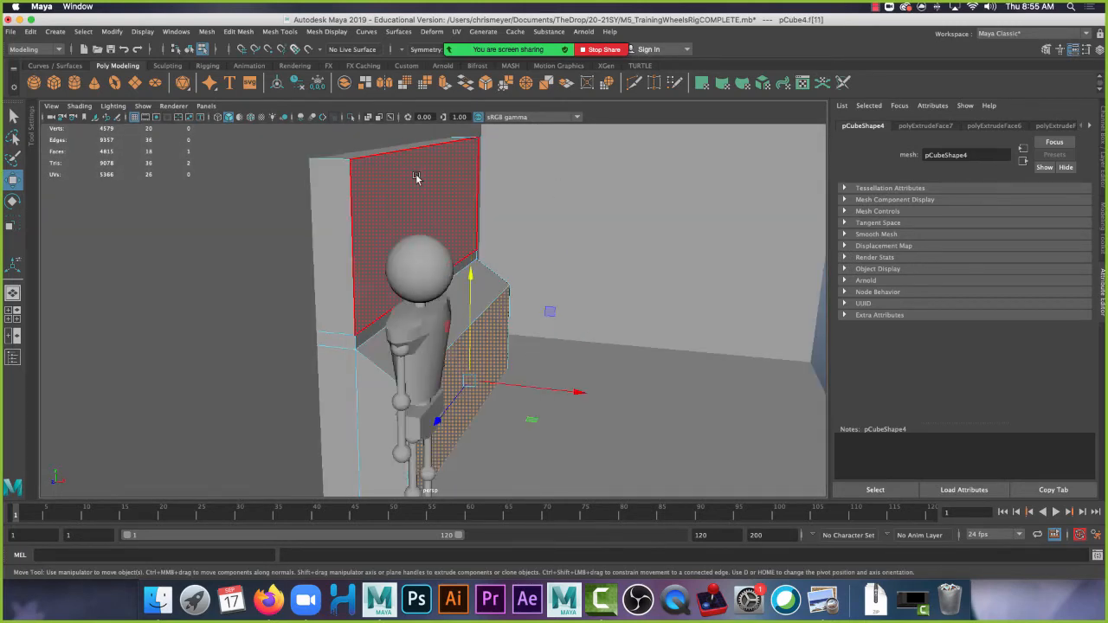
left_click(418, 175)
left_click(445, 82)
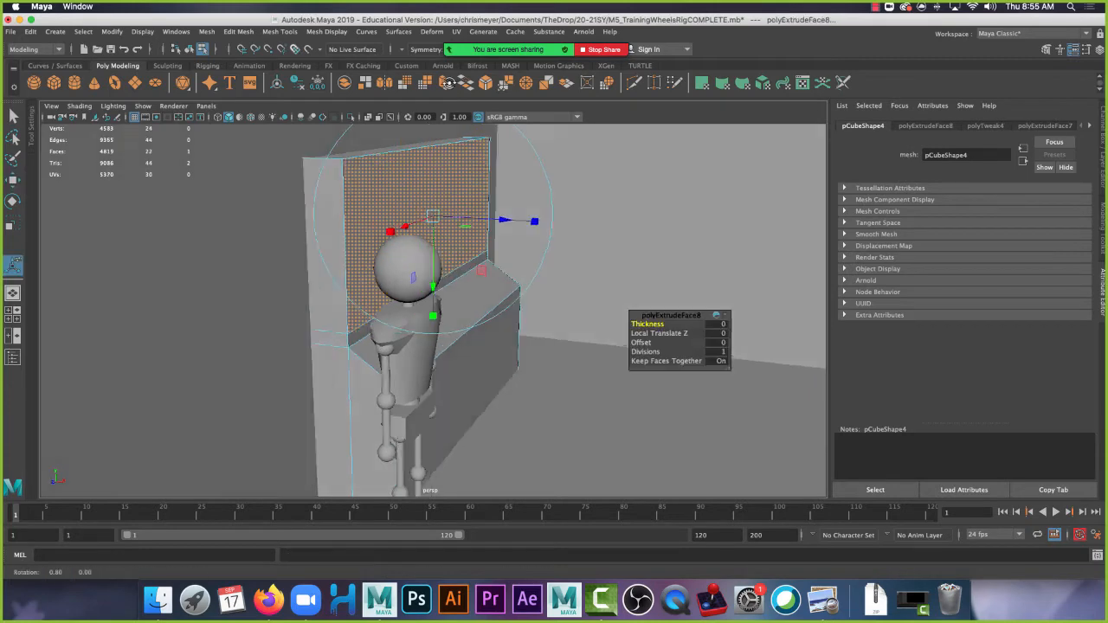
left_click_drag(515, 226, 519, 229)
right_click_drag(485, 169, 537, 173)
left_click_drag(662, 173, 549, 247, "alt")
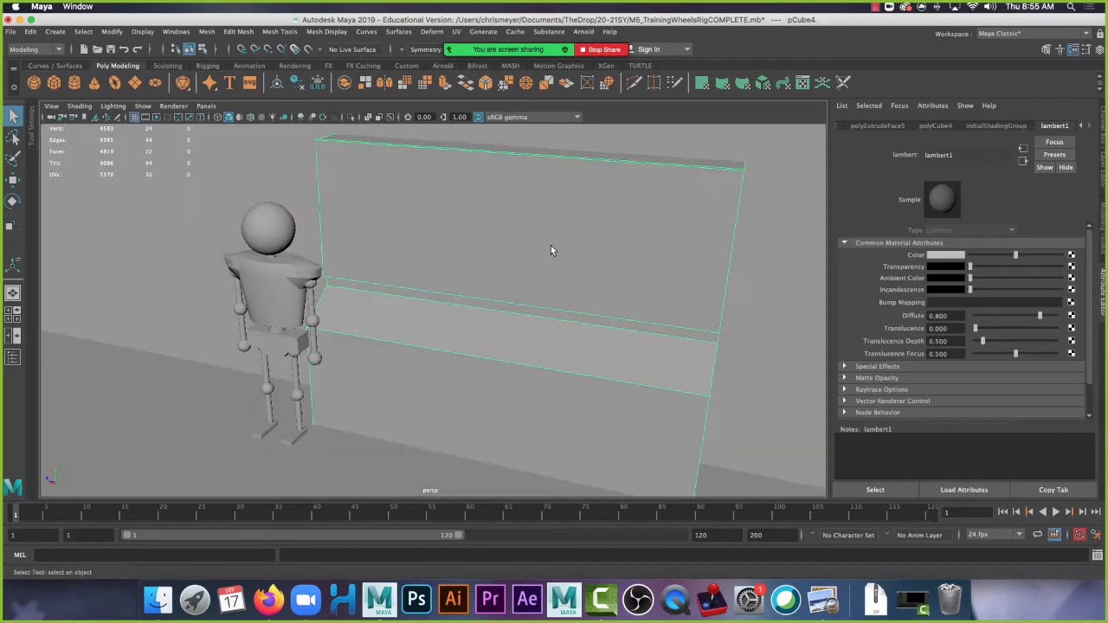
Extrude the upper panel face, scale it to about 0.371 by 0.517 and offset it 39.112 sideways, following the lab-scene reference.
right_click_drag(549, 211, 566, 218)
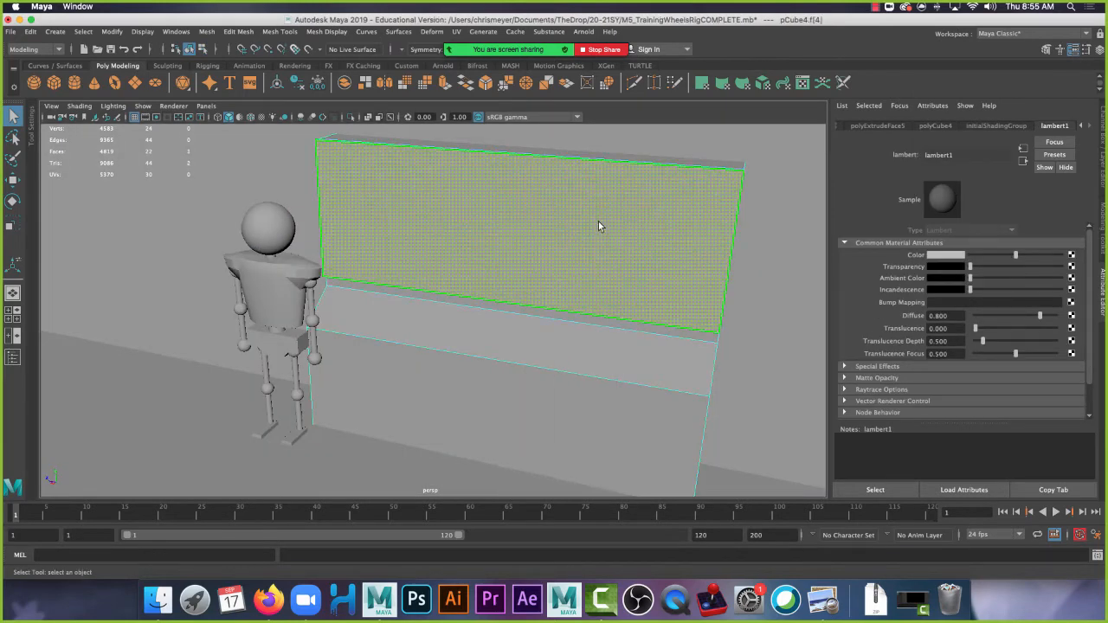
left_click(598, 221)
left_click(442, 83)
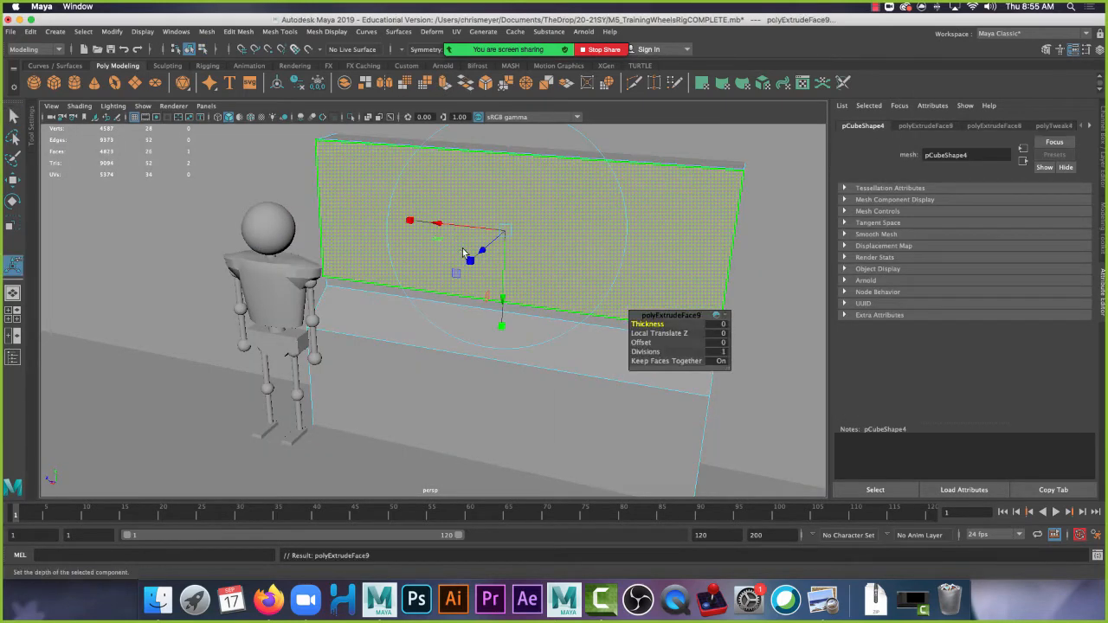
left_click_drag(472, 258, 490, 223, "alt")
left_click_drag(415, 222, 360, 223)
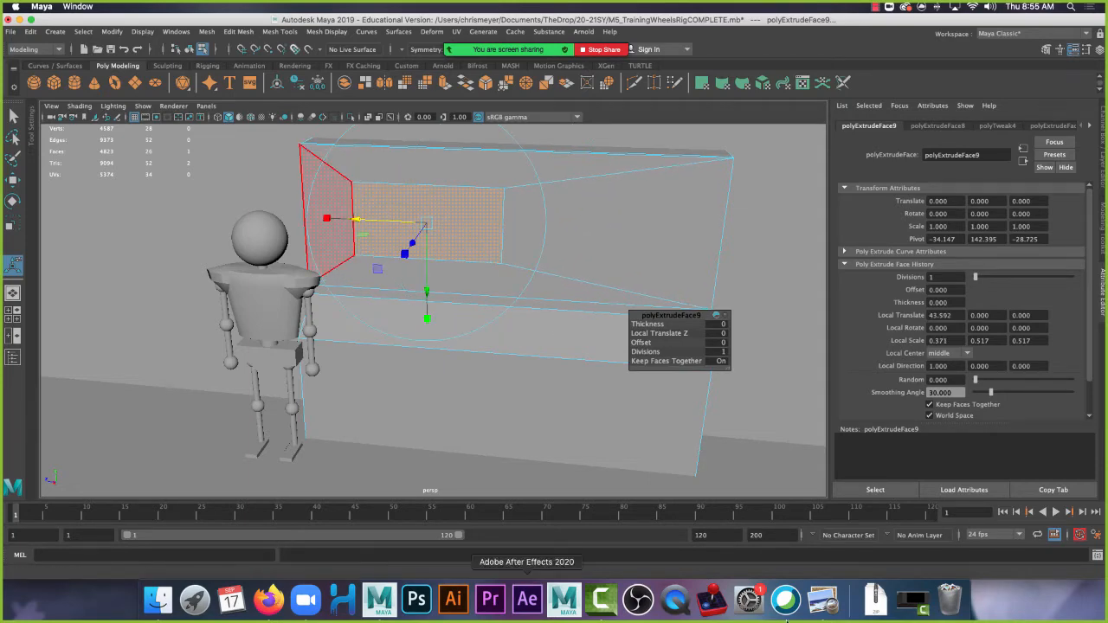
left_click(827, 602)
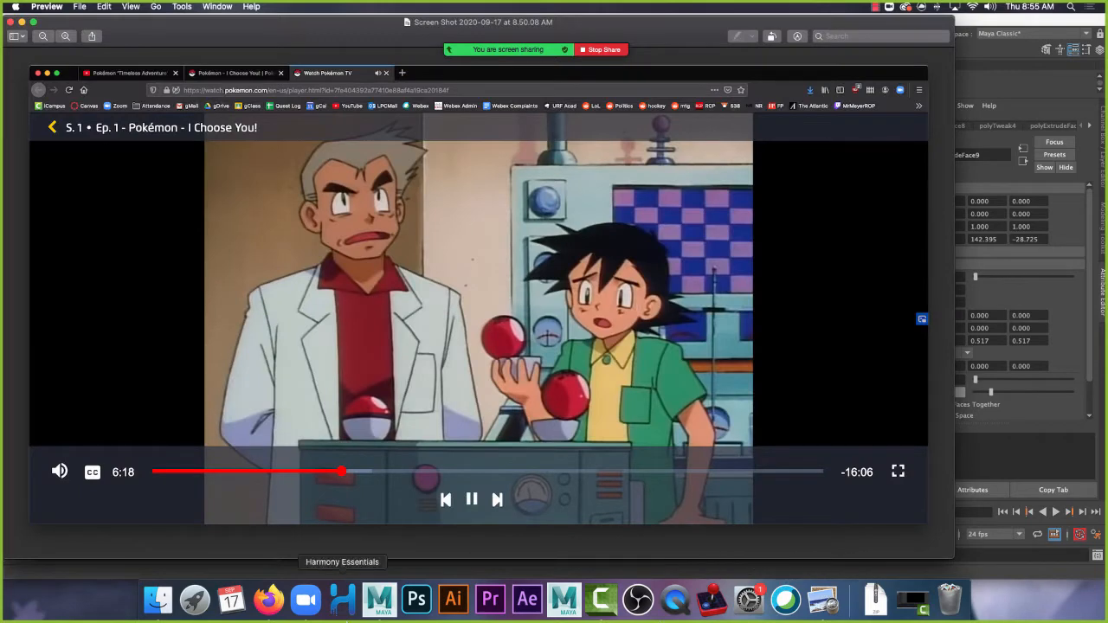
left_click(379, 602)
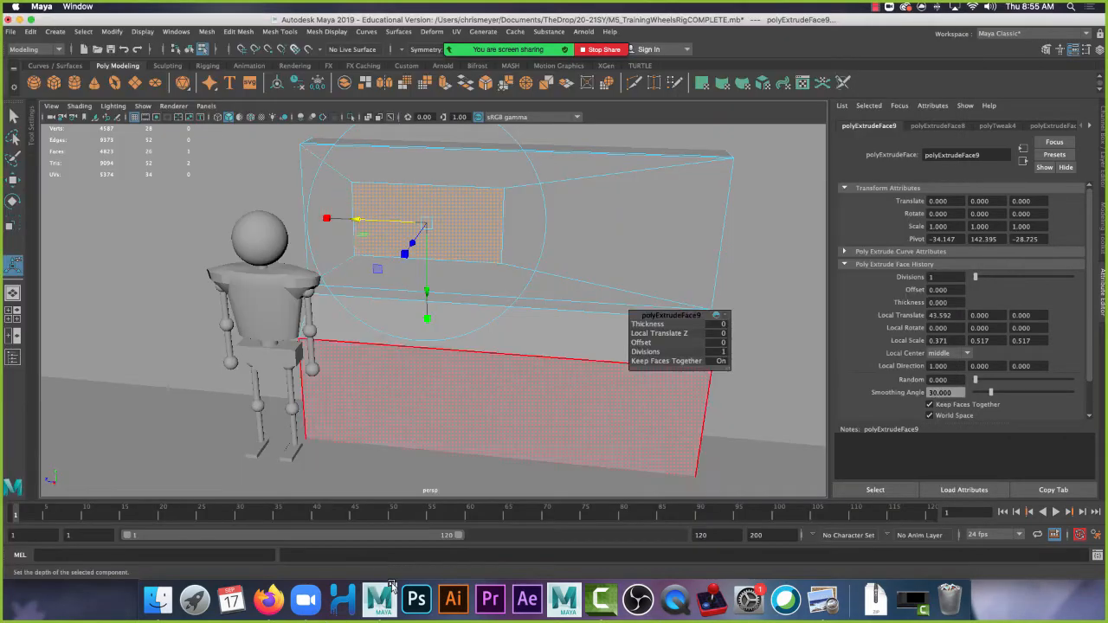
left_click_drag(356, 220, 365, 223)
Extrude the small screen face inward by about 3.415 to recess it into the panel.
key("ctrl+e")
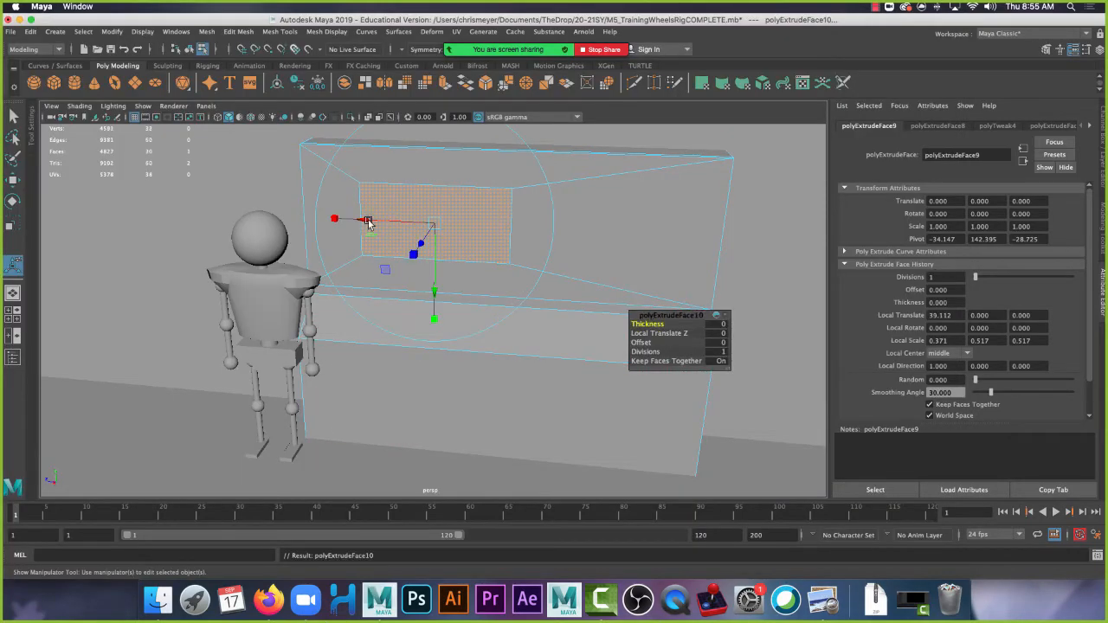
left_click_drag(427, 251, 424, 242)
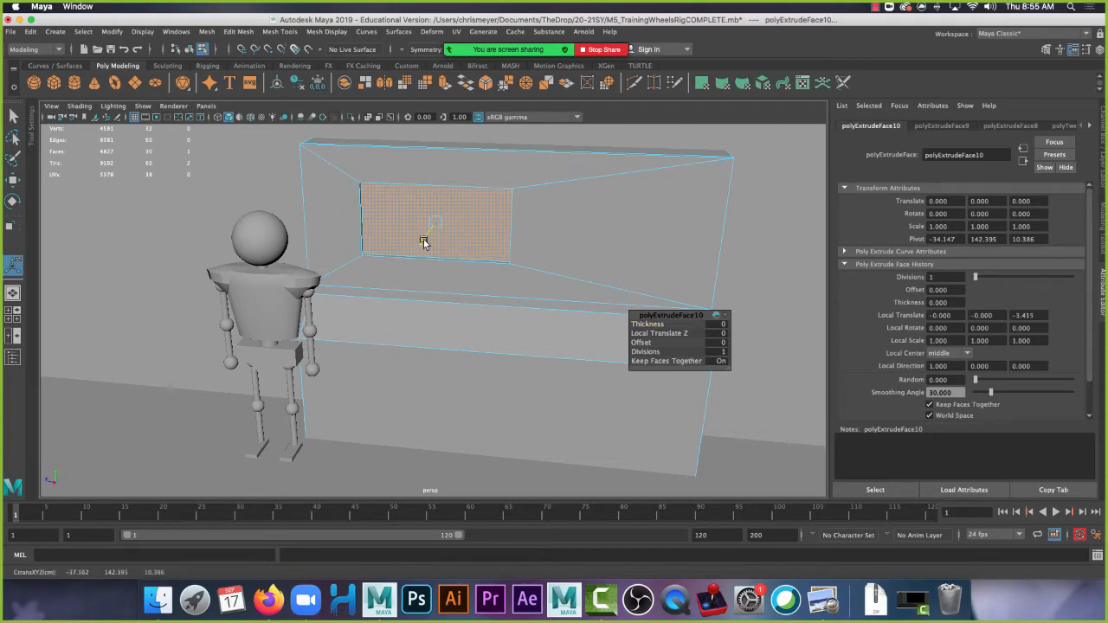
right_click_drag(596, 202, 655, 185)
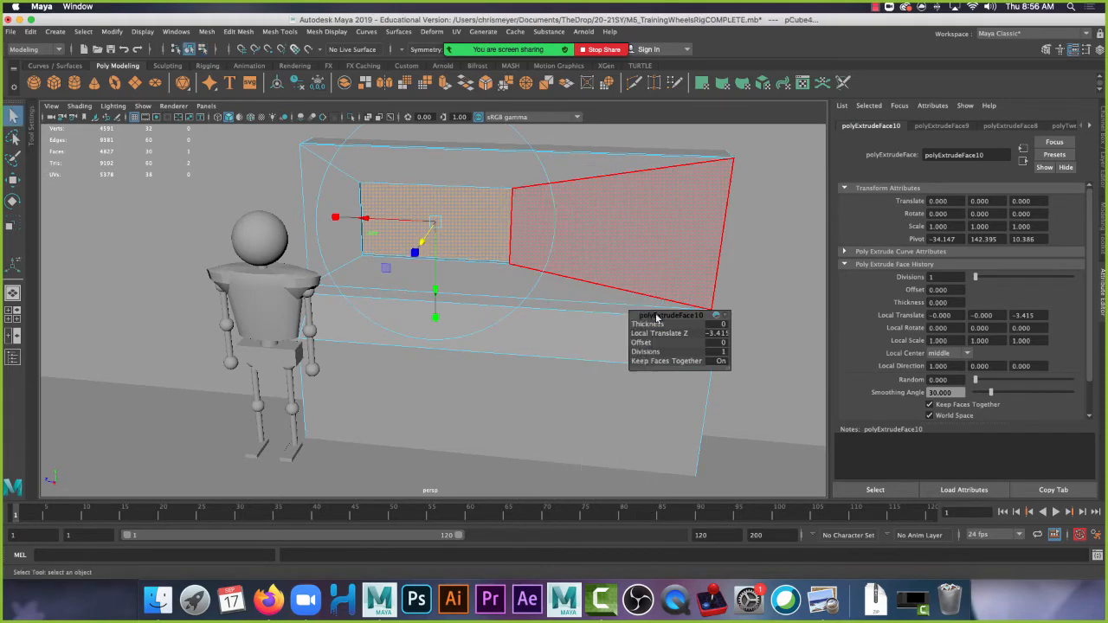
Inspect the console from several angles and compare it with the lab-scene reference image.
left_click(160, 319)
left_click_drag(179, 413, 206, 451, "alt")
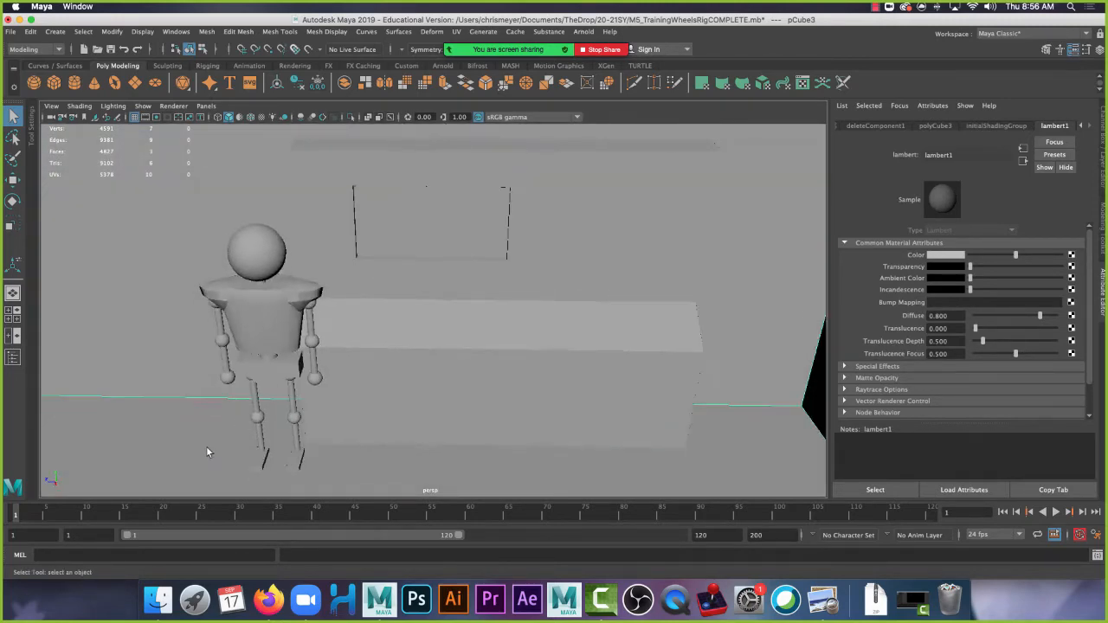
left_click(519, 376)
left_click_drag(482, 359, 536, 345, "alt")
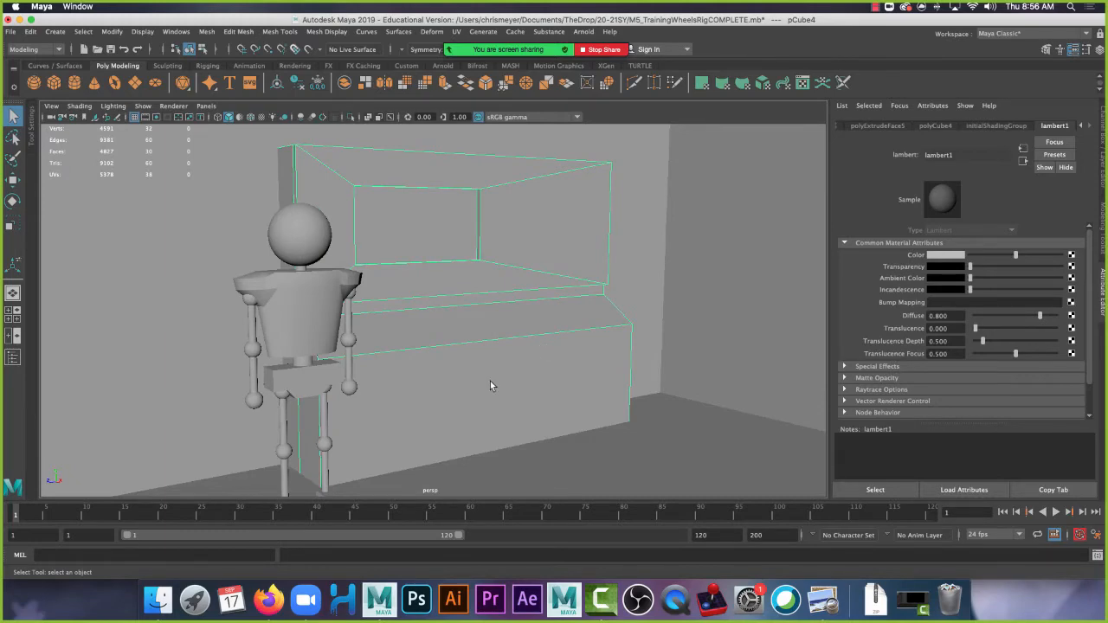
left_click_drag(515, 373, 474, 438, "alt")
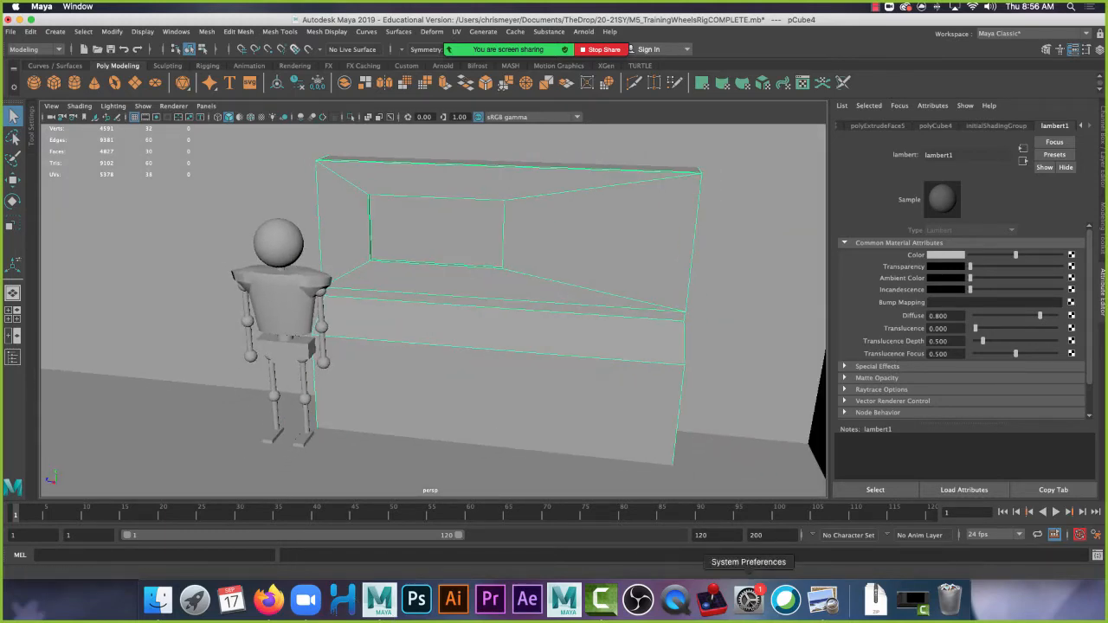
left_click(822, 601)
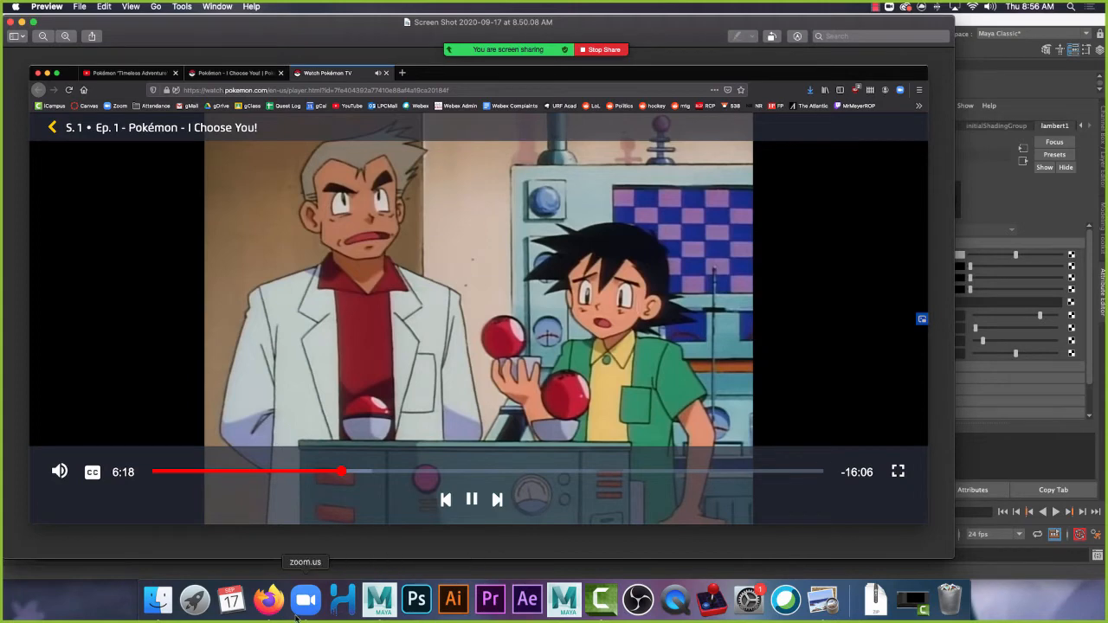
left_click(386, 602)
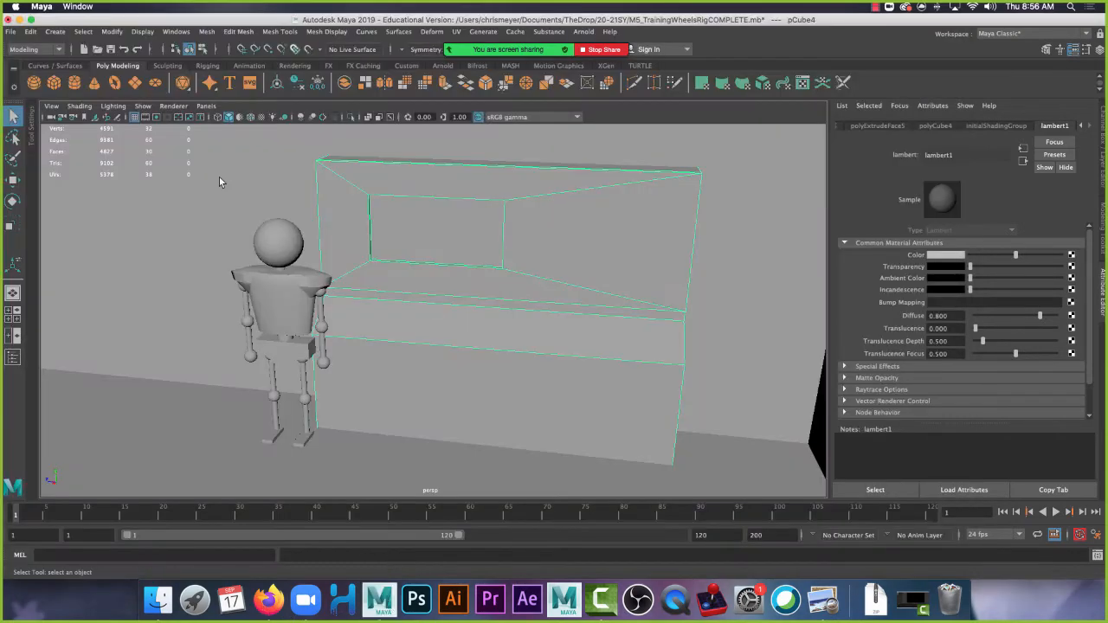
left_click_drag(219, 177, 283, 197, "alt")
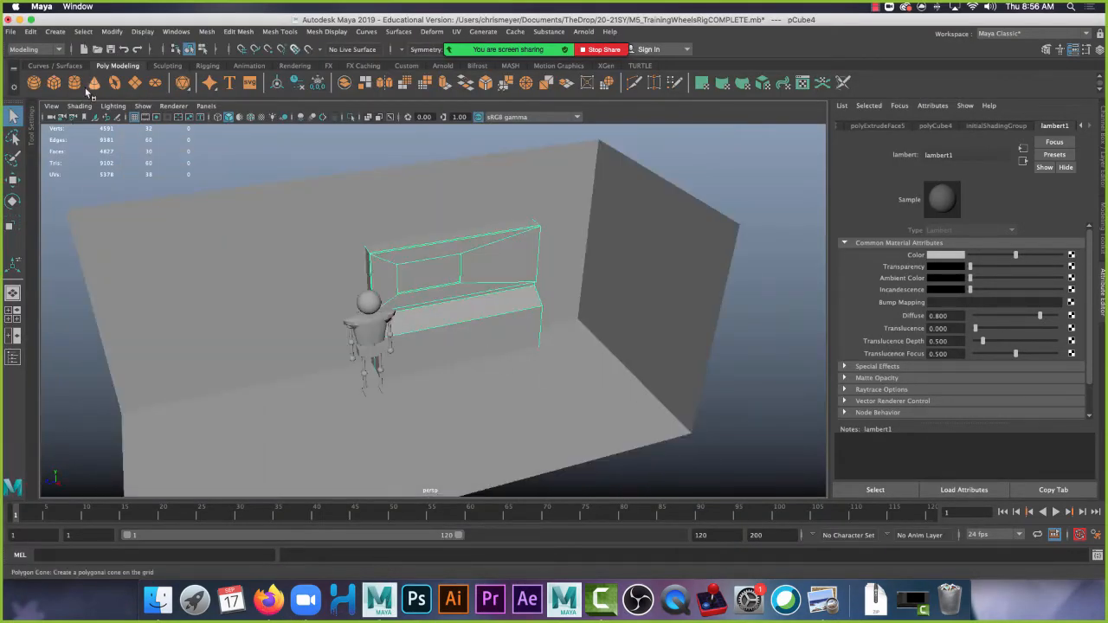
left_click(58, 81)
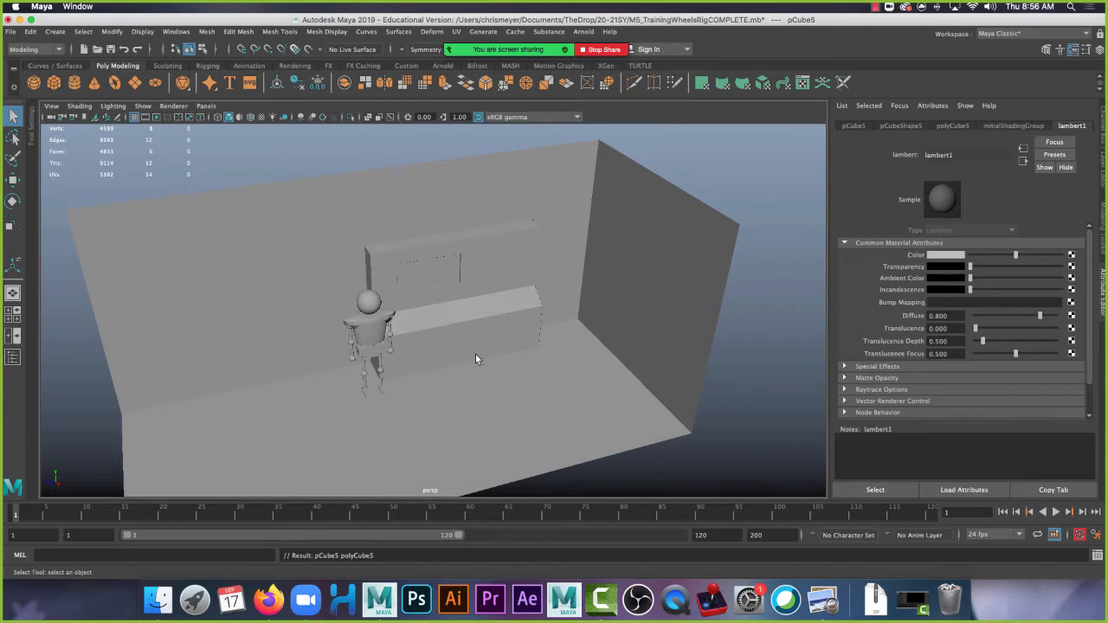
key("Delete")
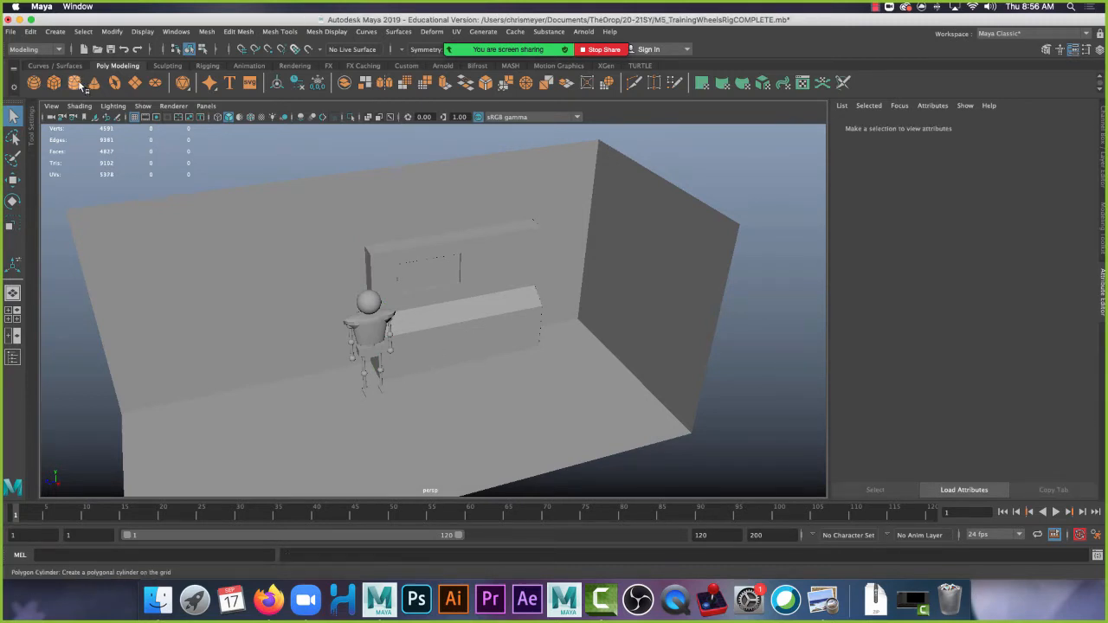
Create a polygon cylinder in the middle of the room and scale it to a small pedestal beside the robot.
left_click(76, 83)
left_click_drag(462, 378, 475, 430, "alt")
key("w")
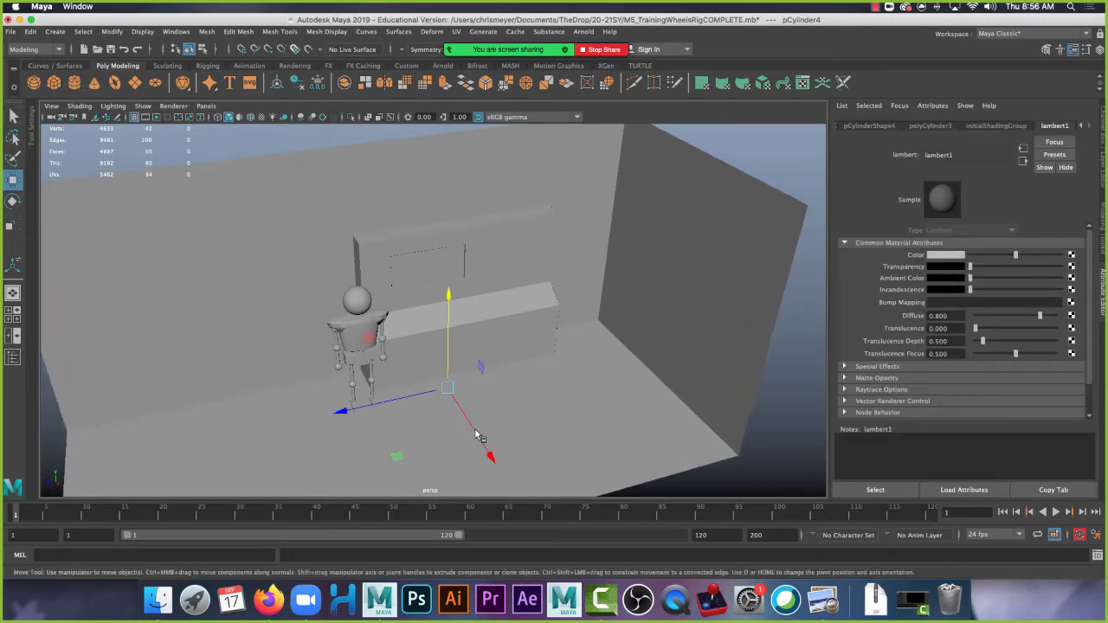
key("r")
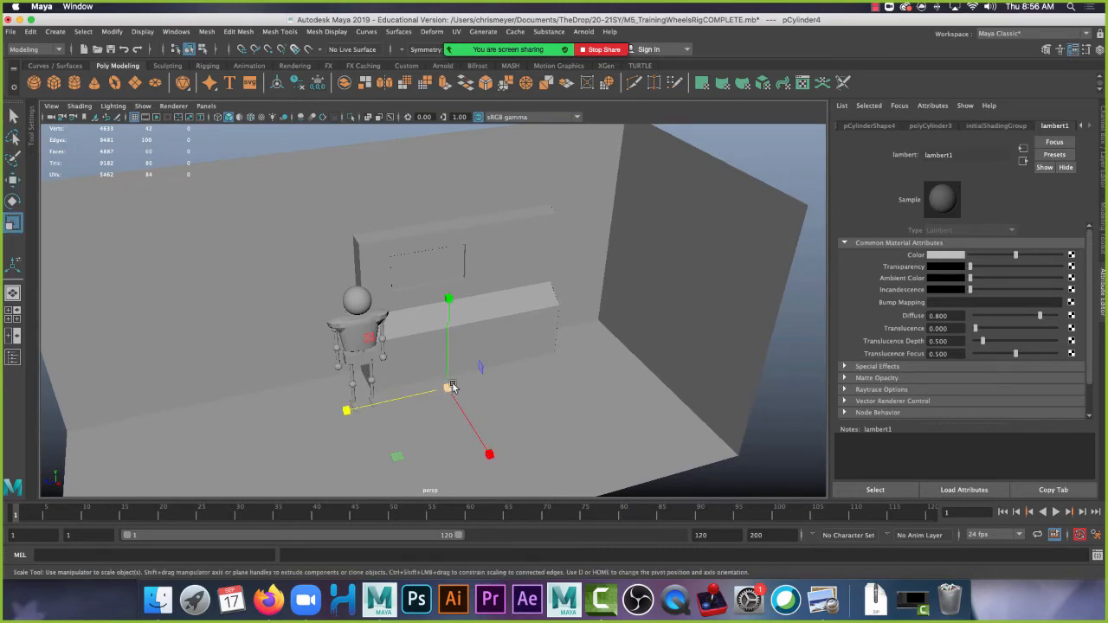
left_click_drag(450, 387, 494, 368)
left_click_drag(450, 459, 541, 352, "alt")
key("w")
right_click_drag(485, 347, 504, 433, "alt")
key("r")
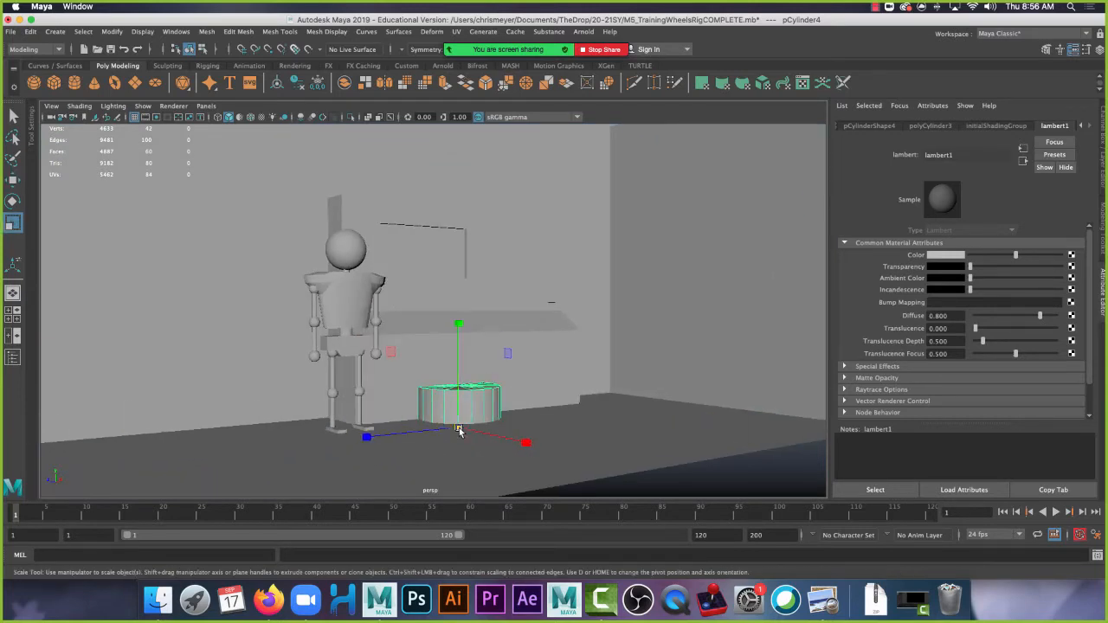
mouse_move(458, 428)
left_mouse_down()
mouse_move(425, 416)
mouse_move(458, 386)
mouse_move(463, 344)
mouse_move(511, 460)
mouse_move(442, 425)
left_mouse_up()
Raise the cylinder to about 33.88 in Y and move it forward to about 109.32 in X, away from the console.
key("w")
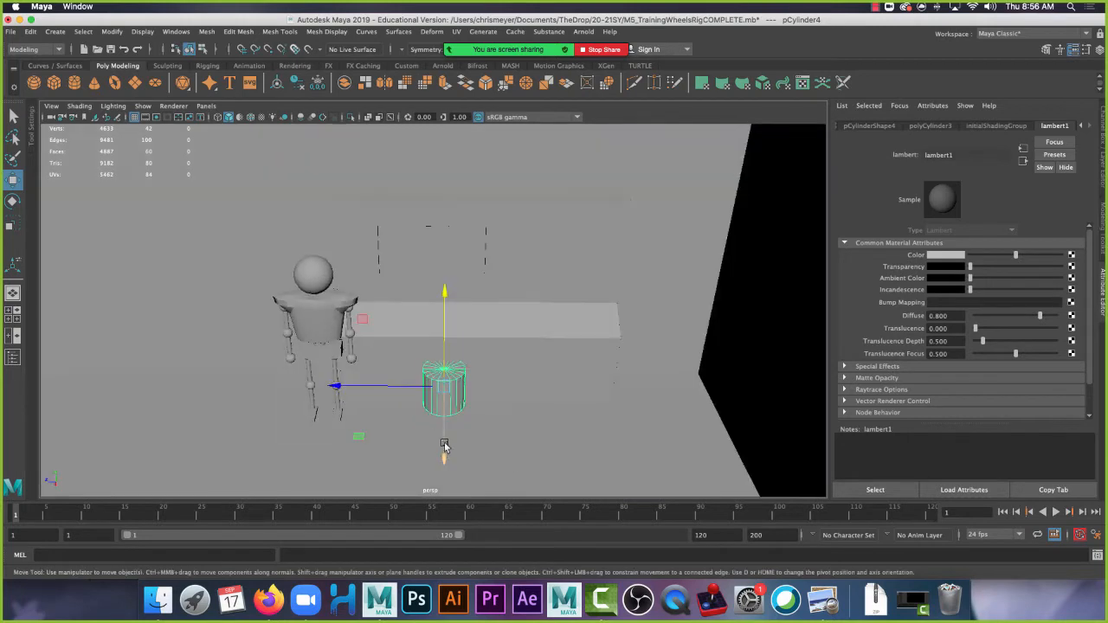
right_click_drag(525, 459, 528, 455, "alt")
middle_click_drag(528, 454, 578, 394, "alt")
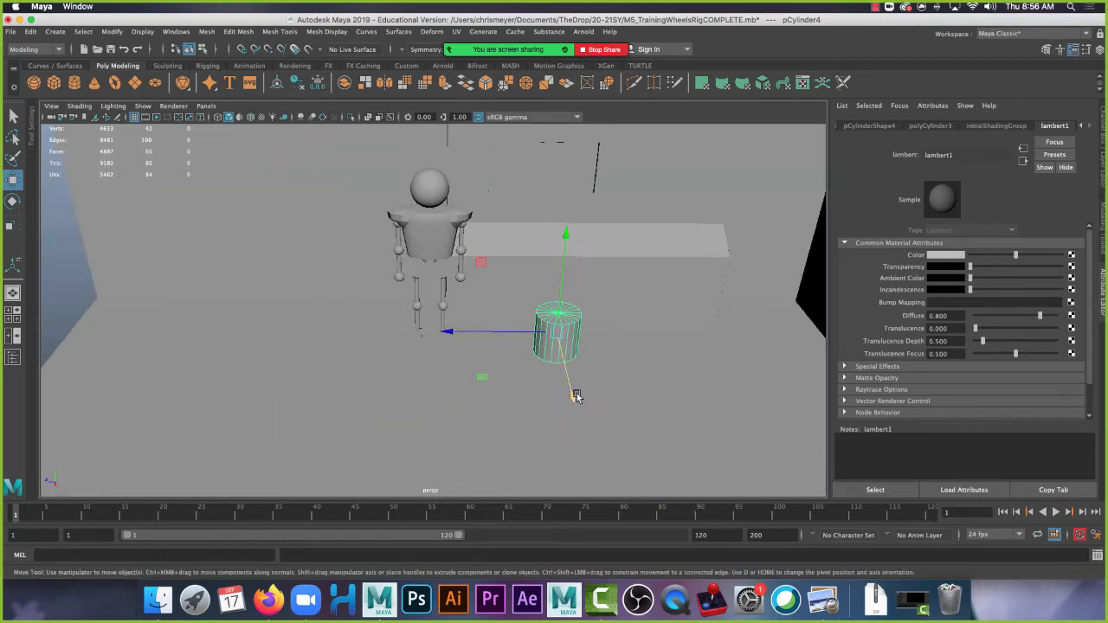
left_click_drag(577, 396, 590, 456)
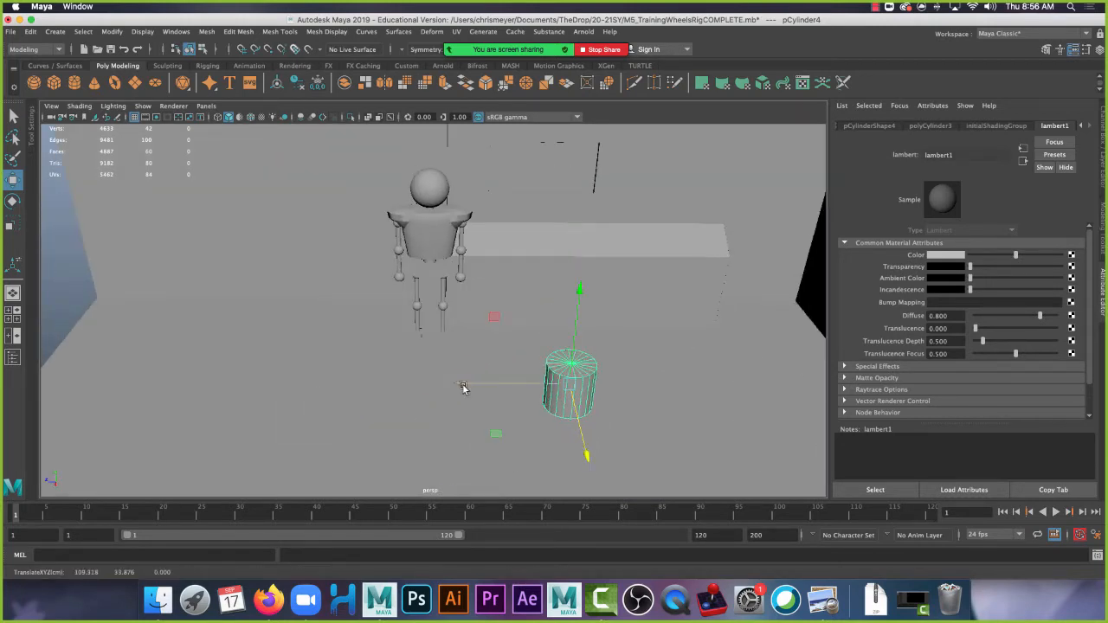
Slide the wall console along Z to about -58.53, away from the robot.
left_click(678, 337)
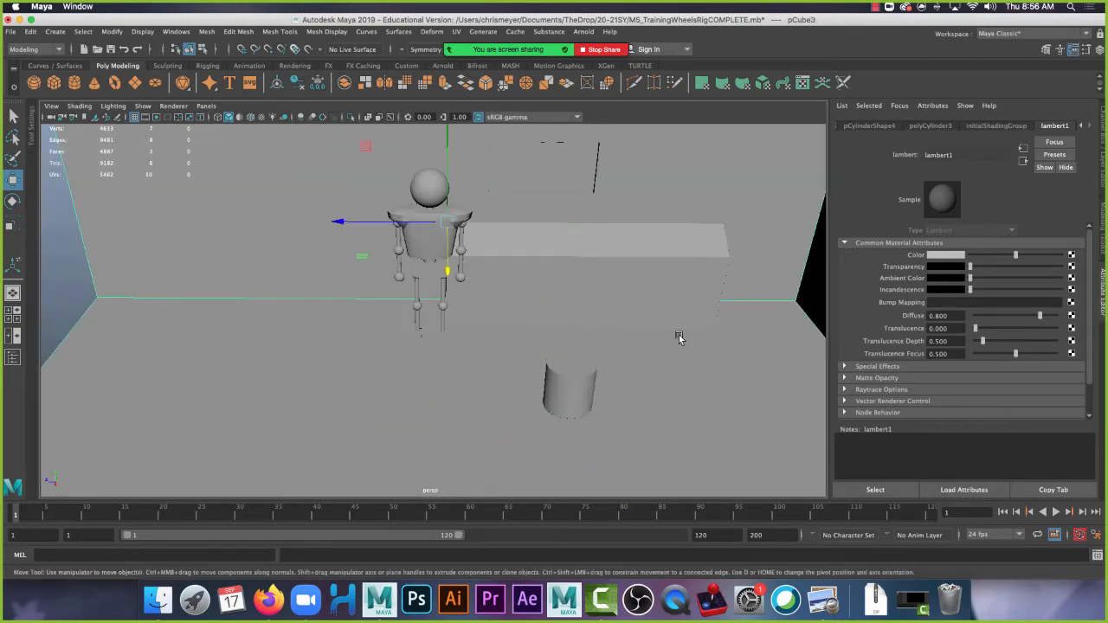
left_click(617, 265)
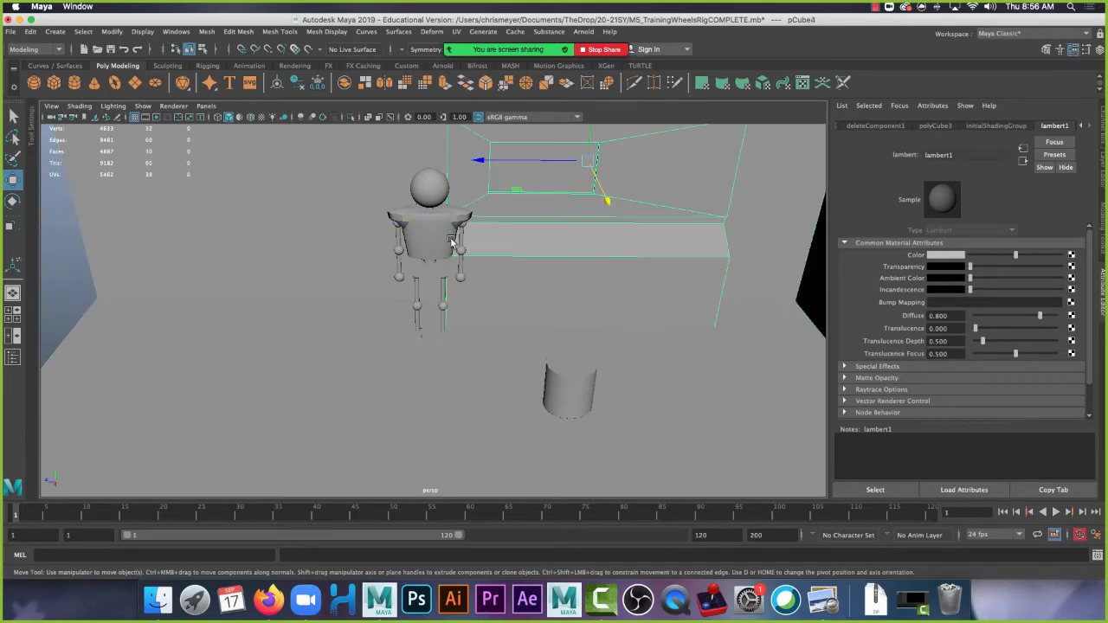
left_click(726, 372)
left_click(566, 250)
left_click(490, 160)
left_click_drag(490, 159, 522, 161)
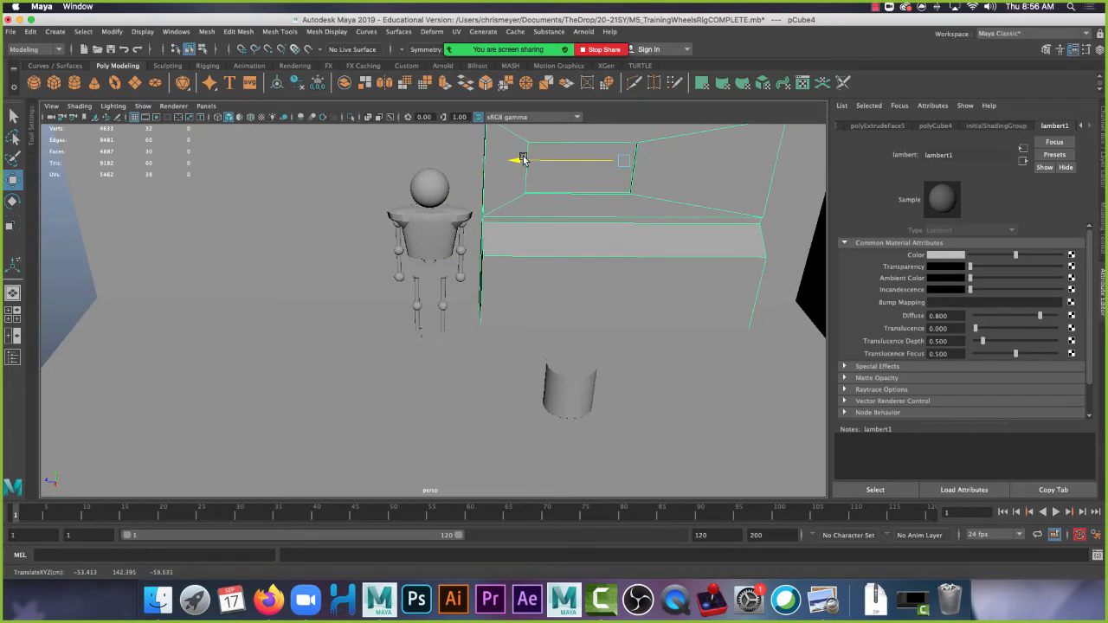
Move the cylinder along Z to stand in front of the robot and console, and scale it up uniformly.
left_click(571, 386)
left_click_drag(501, 387, 416, 390)
key("r")
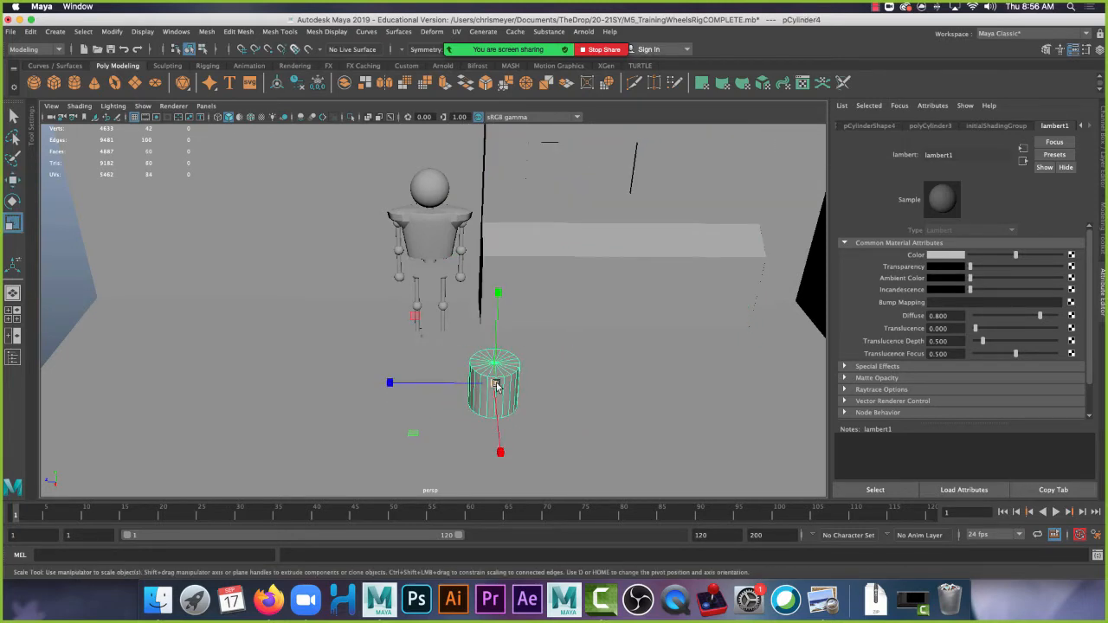
left_click_drag(496, 385, 512, 343)
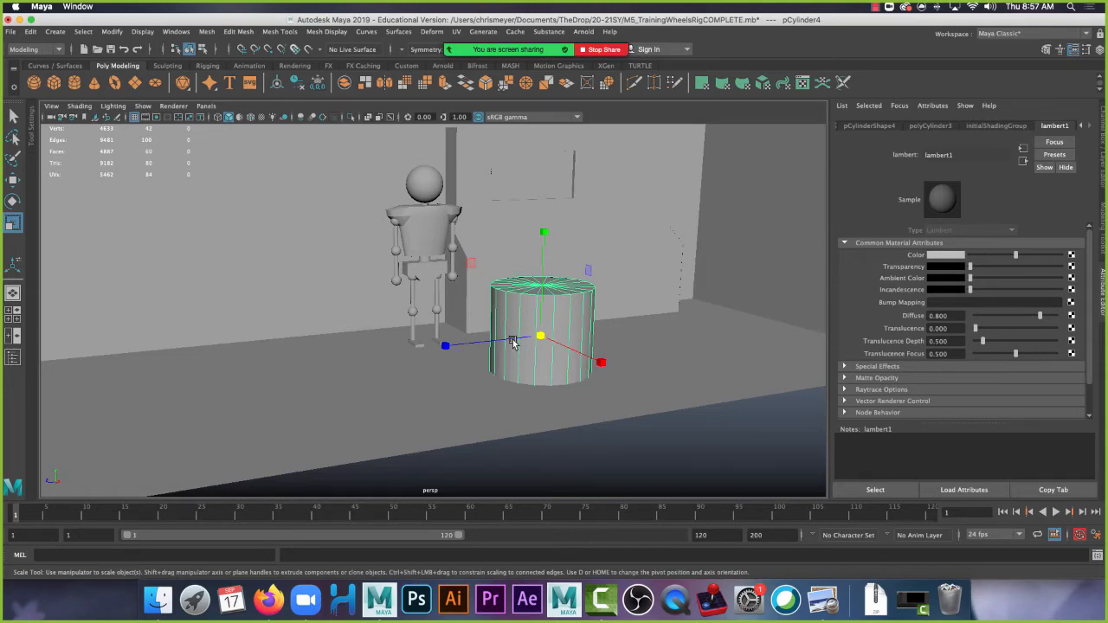
Switch to Firefox, open the "Filled Notes: Pre-Pro 1 (Cinematography)" document in a new tab and show its zoom levels.
left_click(268, 600)
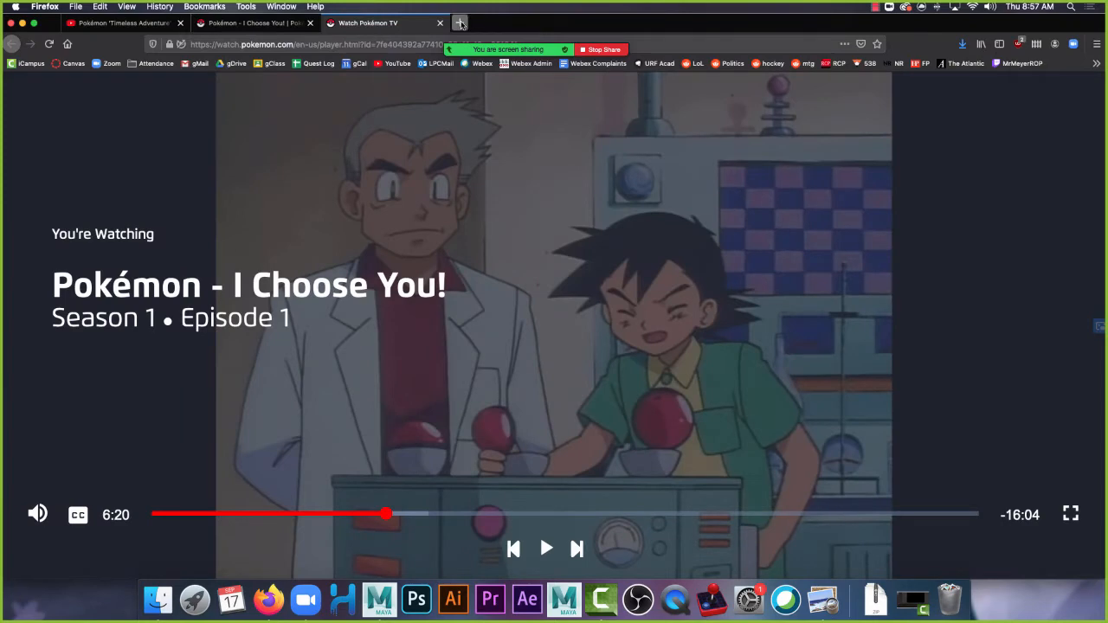
left_click(460, 23)
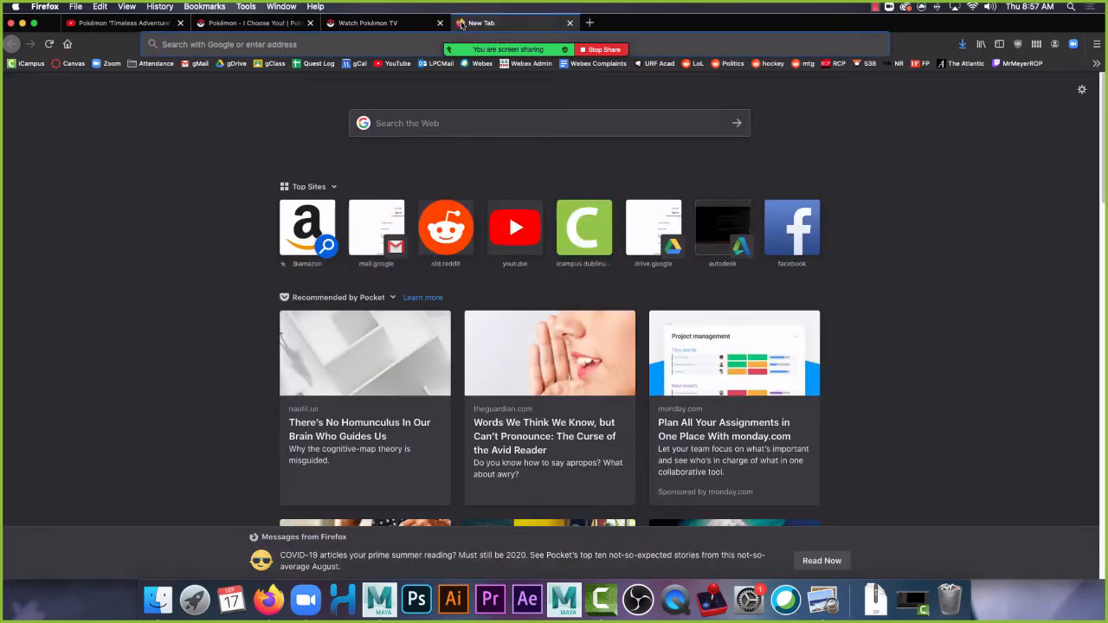
left_click(263, 44)
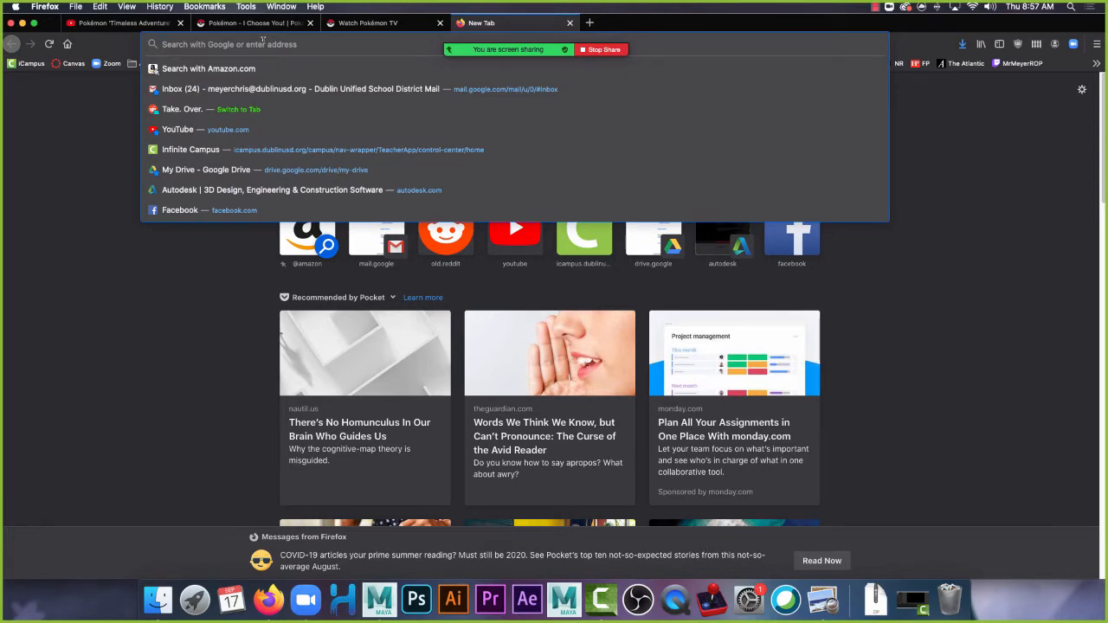
type("pre")
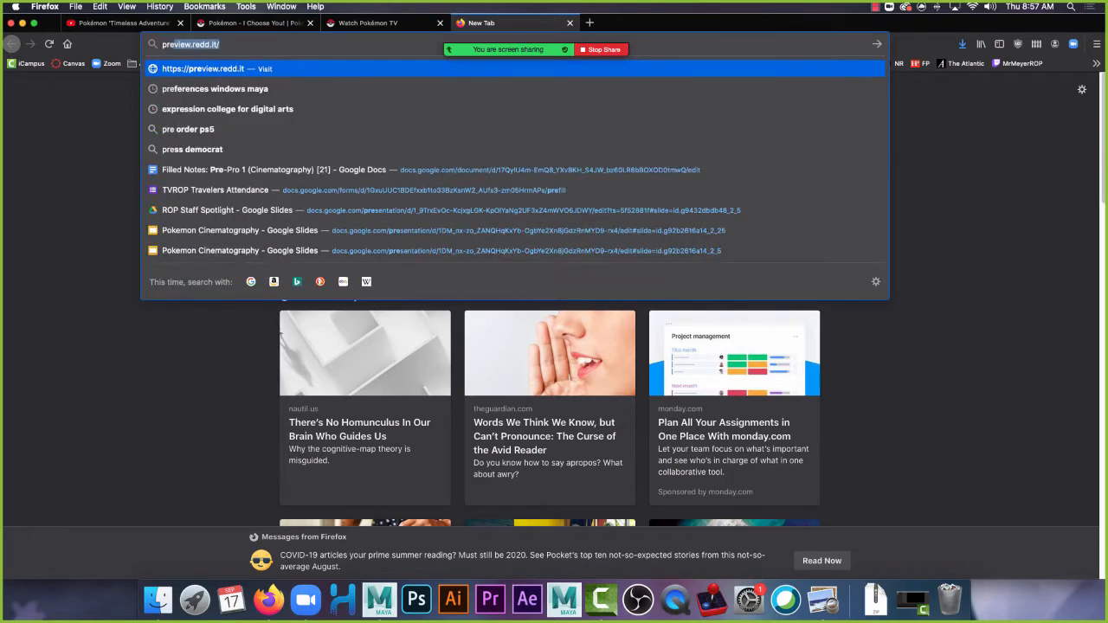
left_click(197, 168)
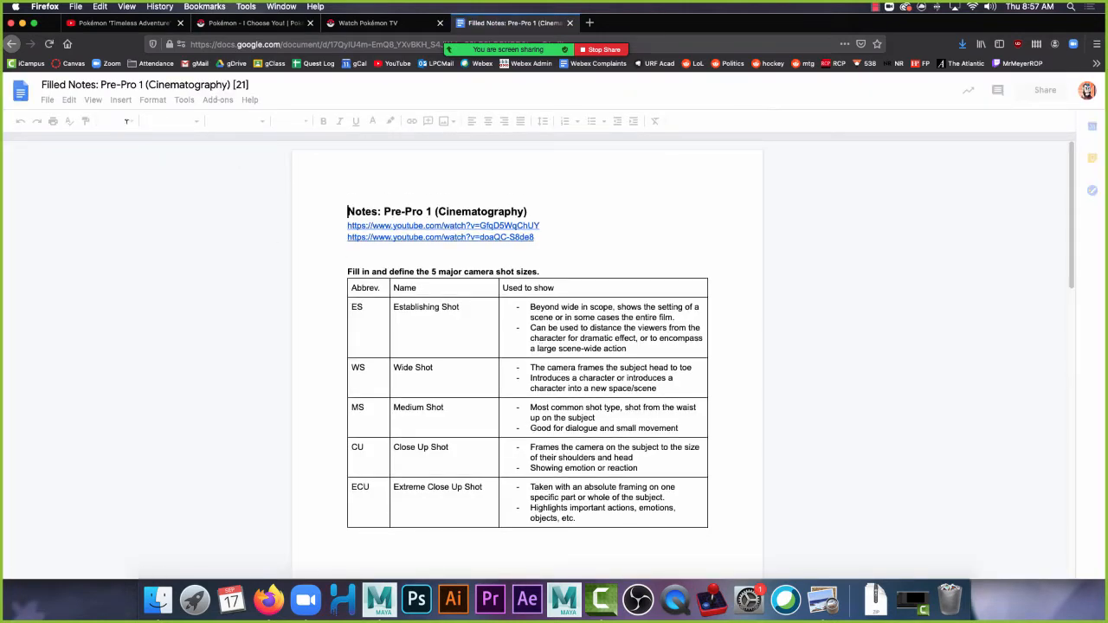
left_click(129, 123)
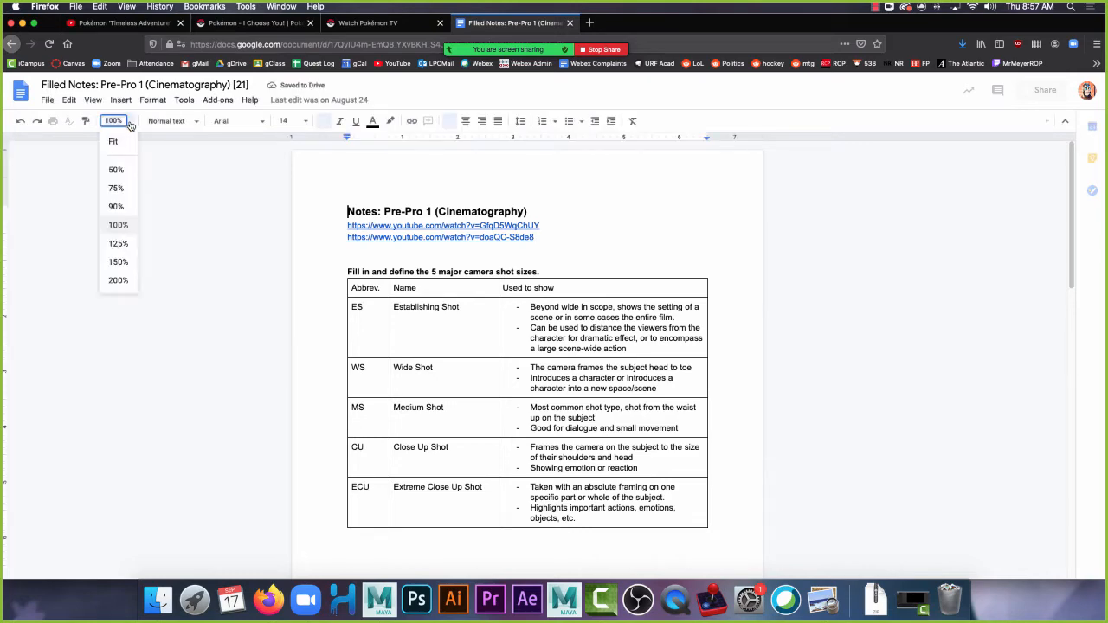
Set the notes document's zoom to 200% and show the camera shot size table.
left_click(136, 275)
scroll(852, 389, "down", 5)
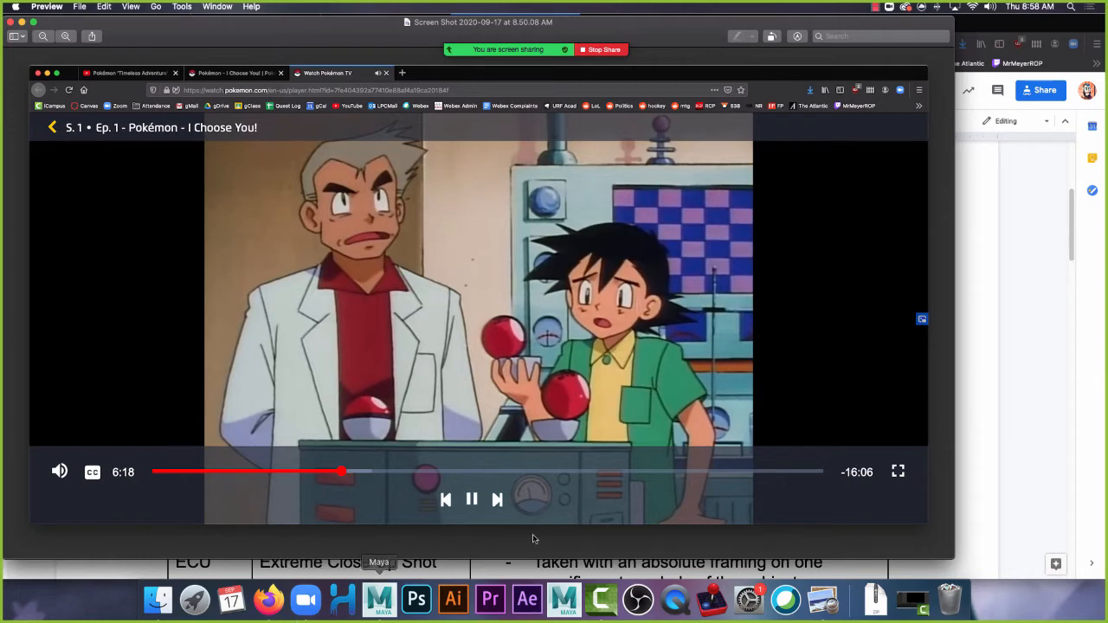
Switch to Maya, move the cylinder in front of the robot figure, and scale it uniformly to about 44.2.
left_click(369, 611)
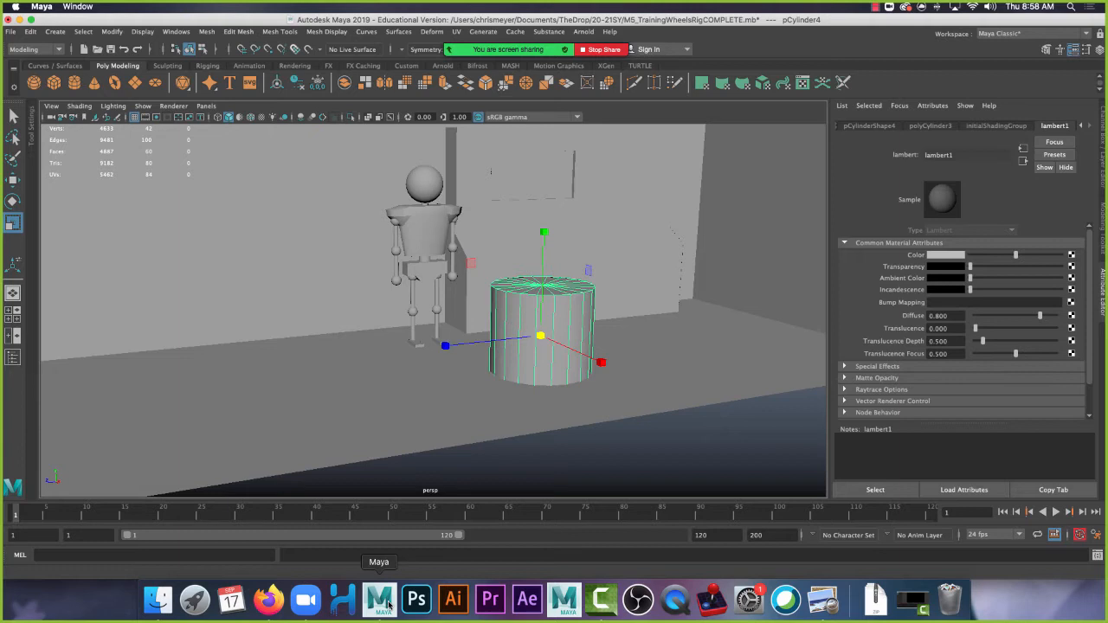
key("w")
left_click_drag(445, 346, 405, 362)
left_click_drag(576, 367, 562, 360)
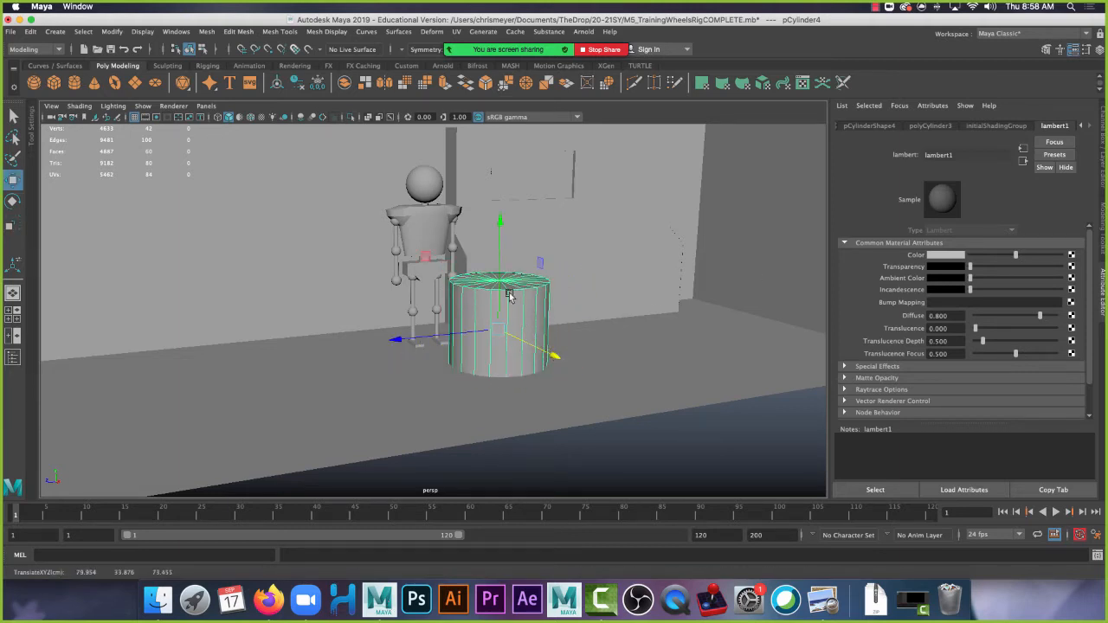
scroll(583, 307, "up", 6)
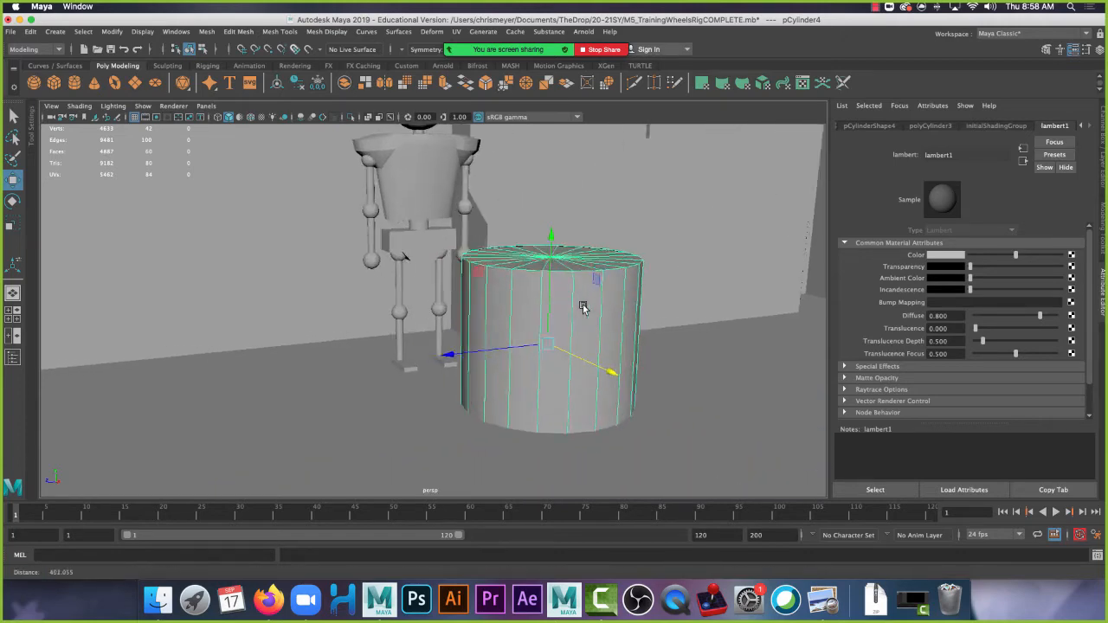
left_click_drag(584, 307, 517, 383, "alt")
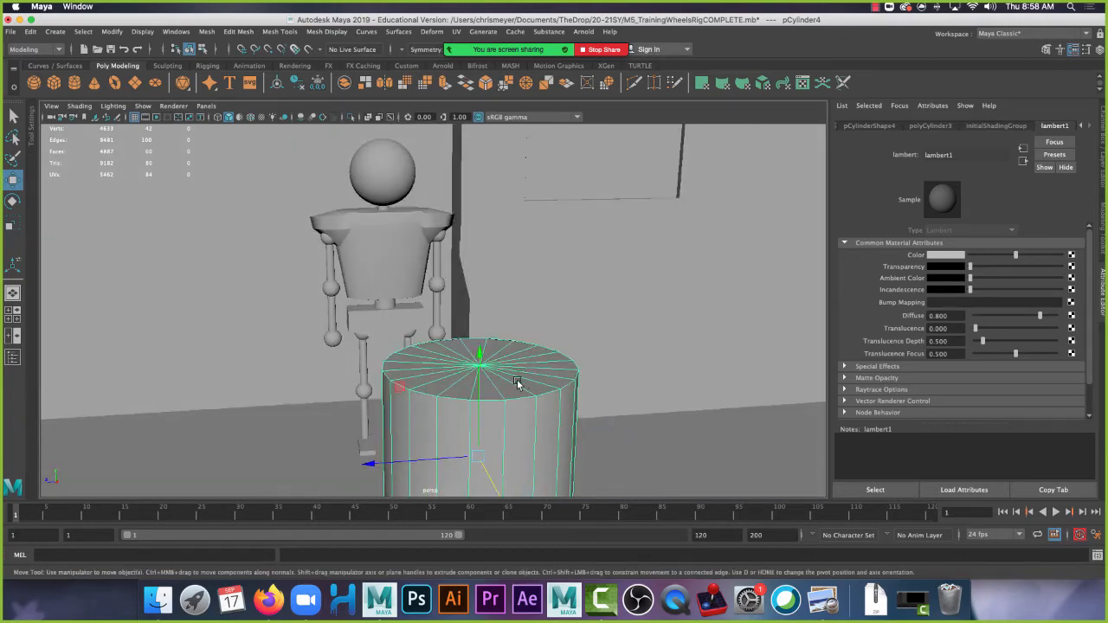
key("r")
left_click_drag(479, 457, 510, 444)
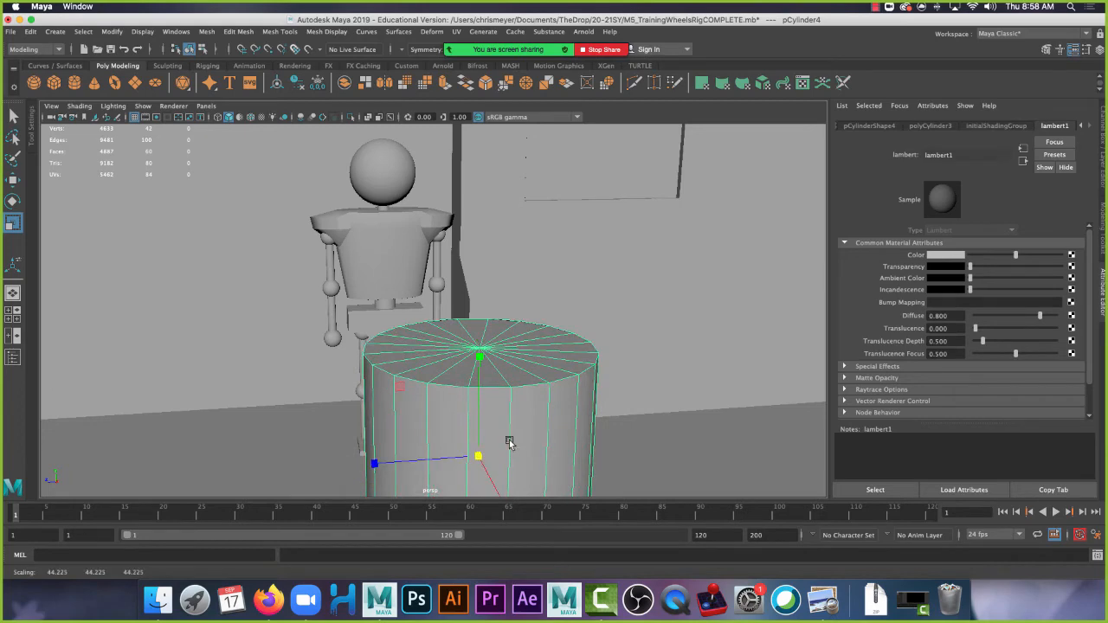
Review the camera shot notes in Firefox and the Pokémon reference screenshot in Preview.
left_click(272, 610)
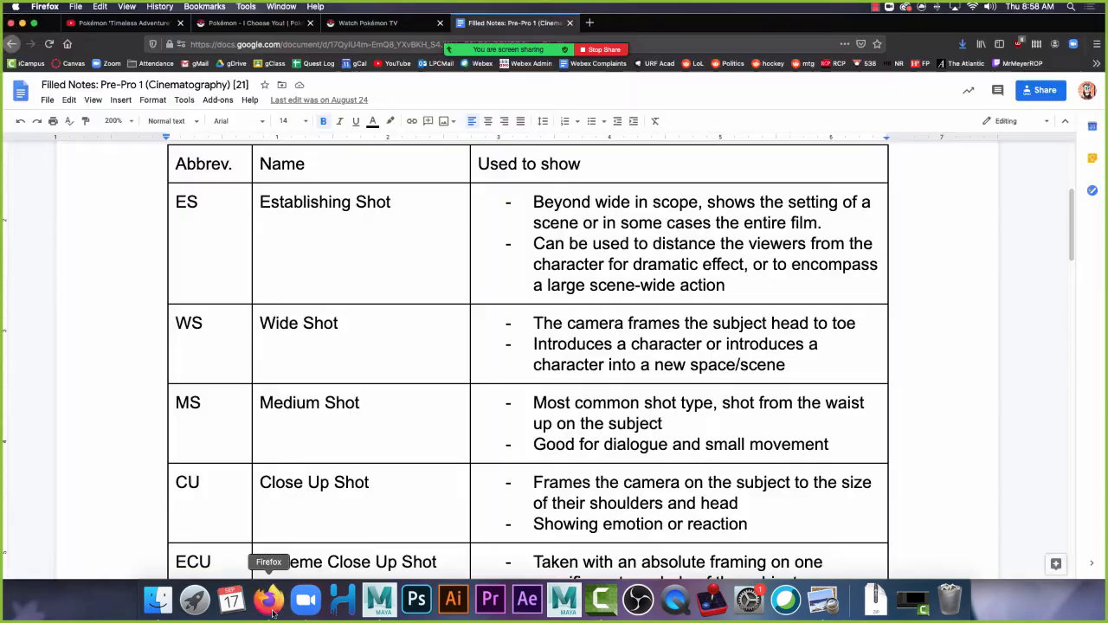
left_click(821, 603)
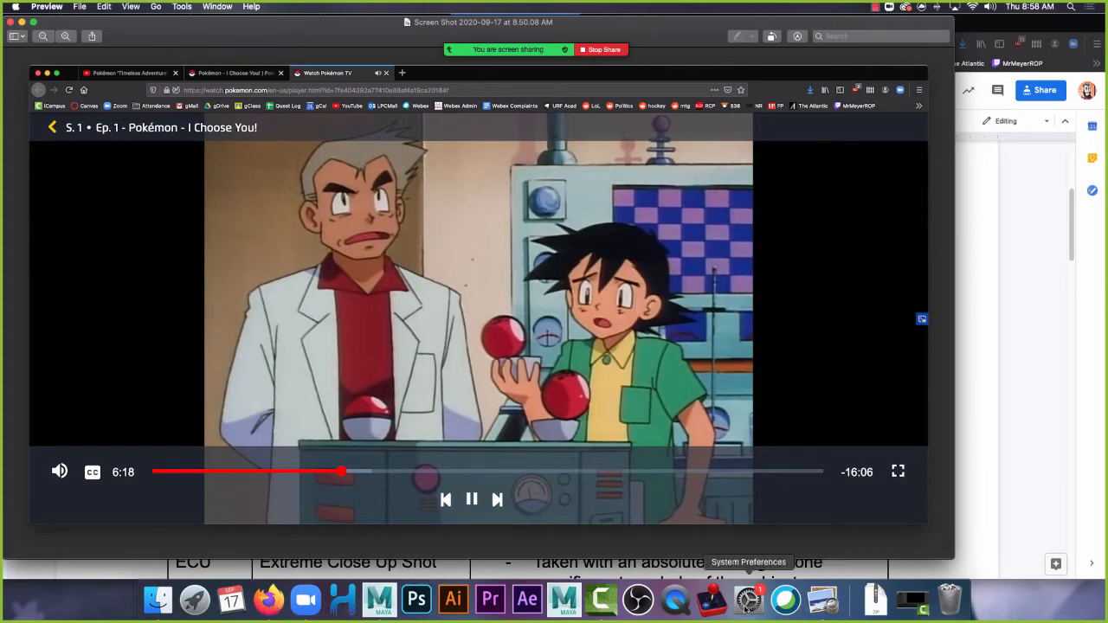
Return to Maya, create a polygon sphere, and place it as a small ball on top of the cylinder.
left_click(380, 611)
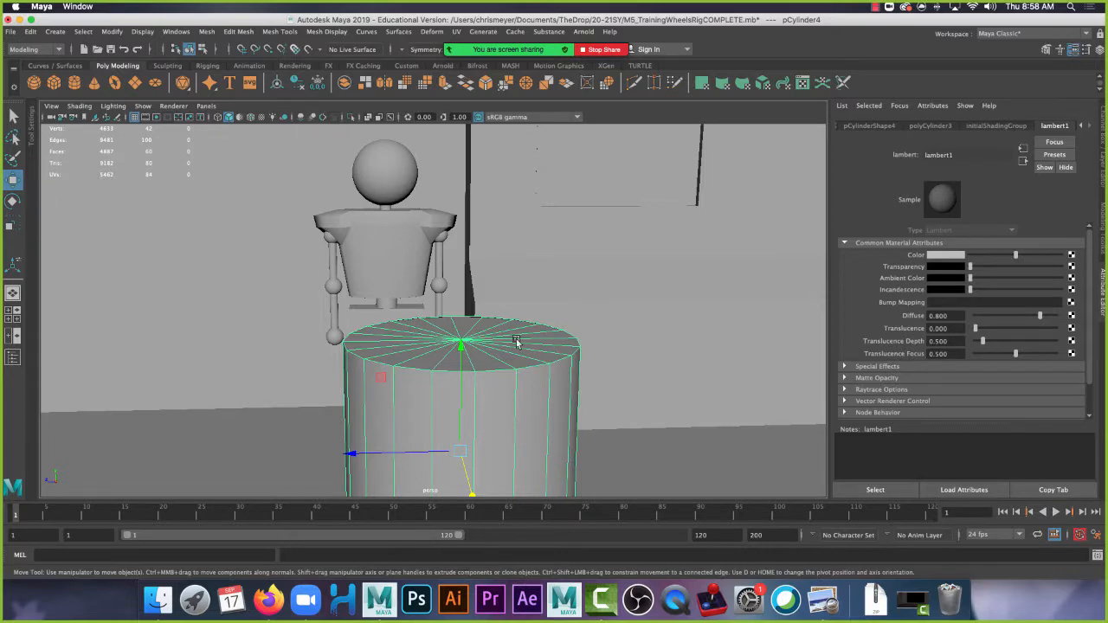
left_click_drag(514, 339, 502, 371, "alt")
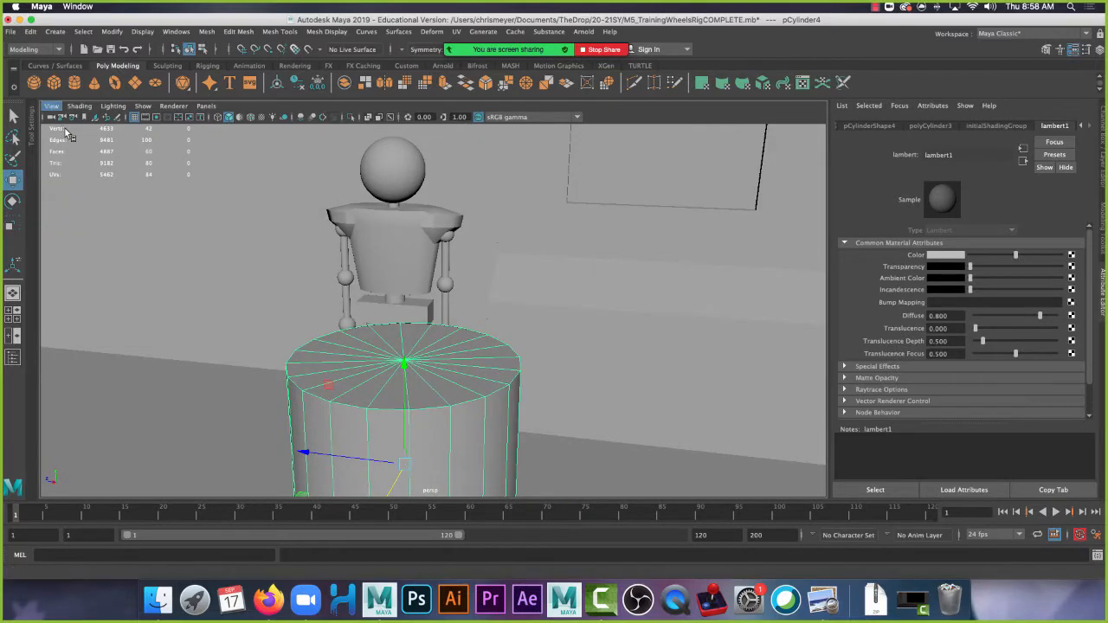
left_click(35, 84)
scroll(514, 343, "down", 10)
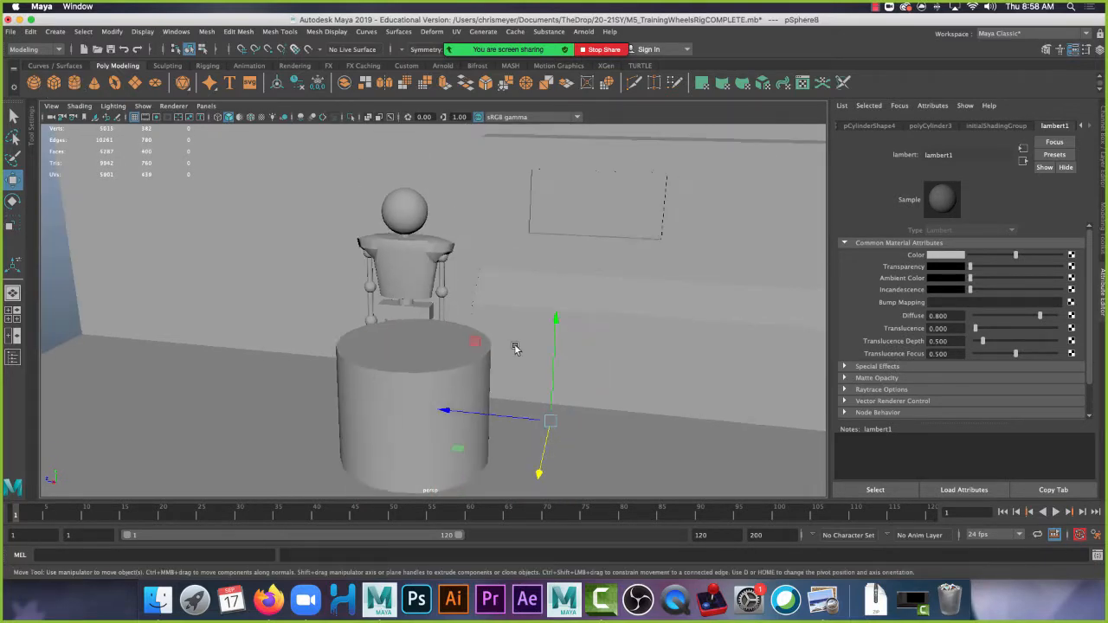
left_click_drag(529, 374, 378, 361)
key("r")
key("w")
scroll(353, 296, "up", 5)
scroll(353, 295, "up", 5)
left_click_drag(279, 284, 507, 237, "alt")
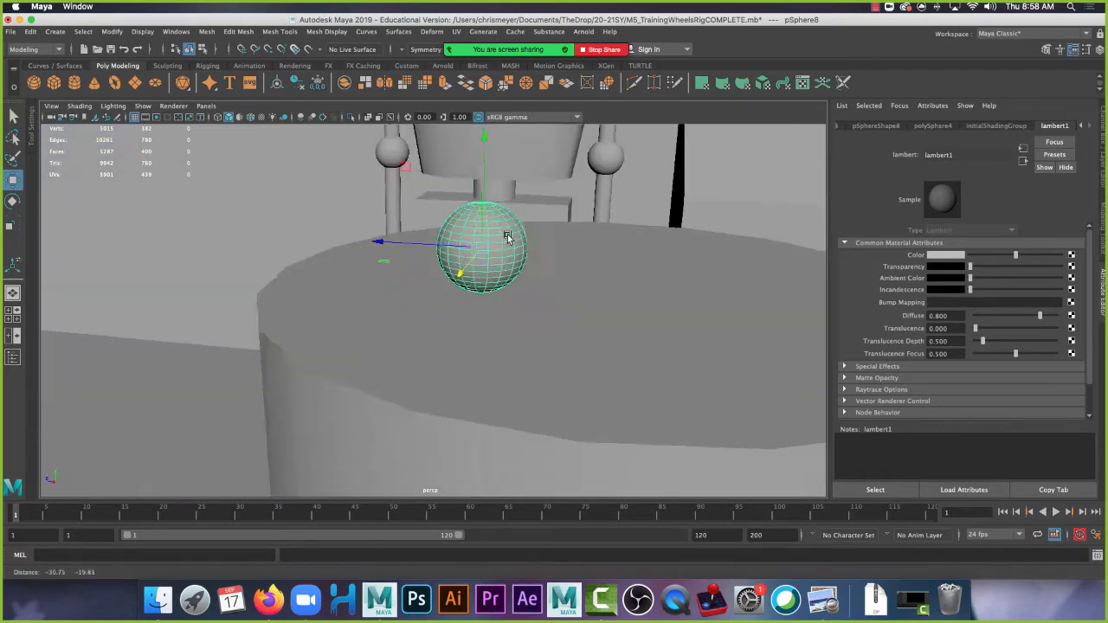
Examine the ball's size and placement on the cylinder from several angles.
scroll(476, 277, "up", 4)
left_click_drag(472, 300, 475, 278, "alt")
middle_click_drag(536, 280, 518, 312, "alt")
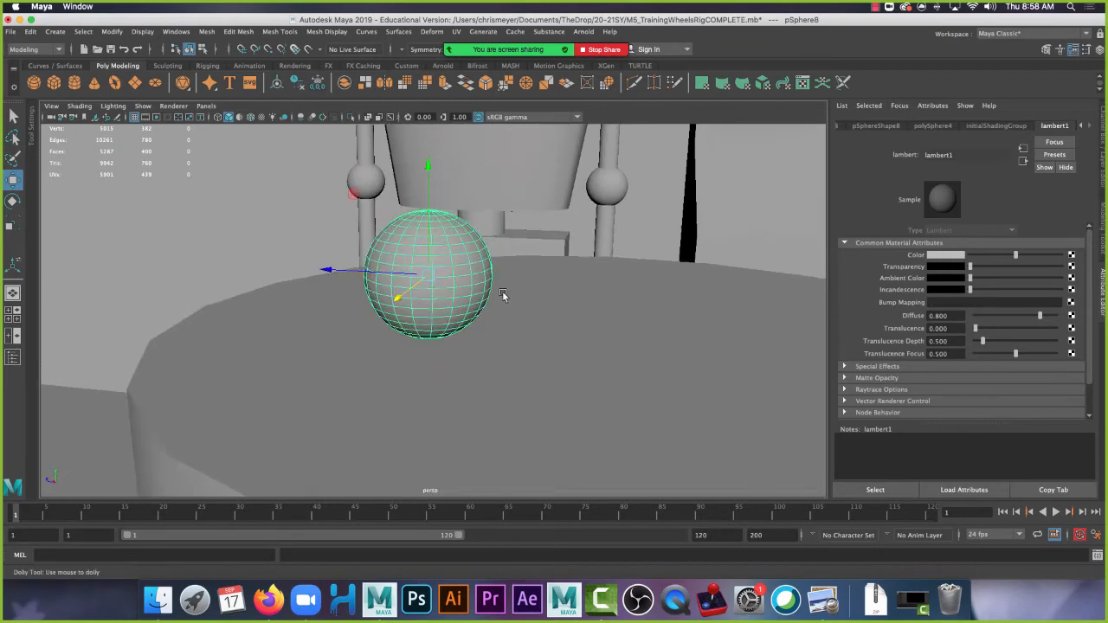
right_click_drag(502, 297, 524, 312, "alt")
middle_click_drag(524, 313, 518, 333, "alt")
left_click_drag(437, 275, 606, 259, "alt")
middle_click_drag(607, 259, 444, 280, "alt")
middle_click_drag(674, 302, 485, 327, "alt")
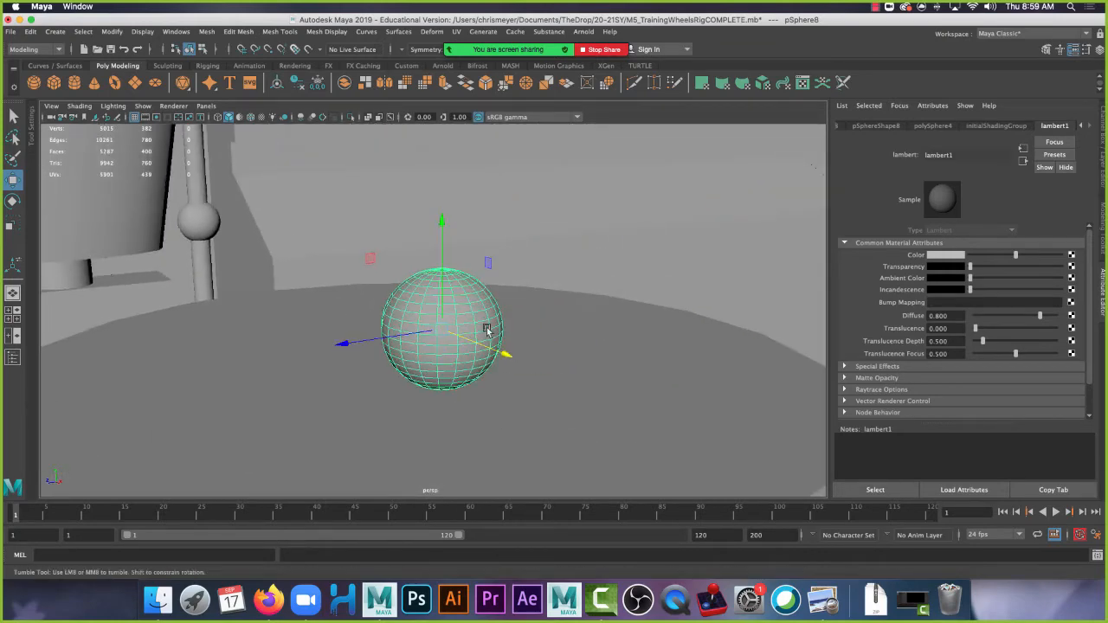
left_click_drag(485, 329, 386, 332, "alt")
scroll(378, 329, "down", 5)
scroll(375, 328, "down", 3)
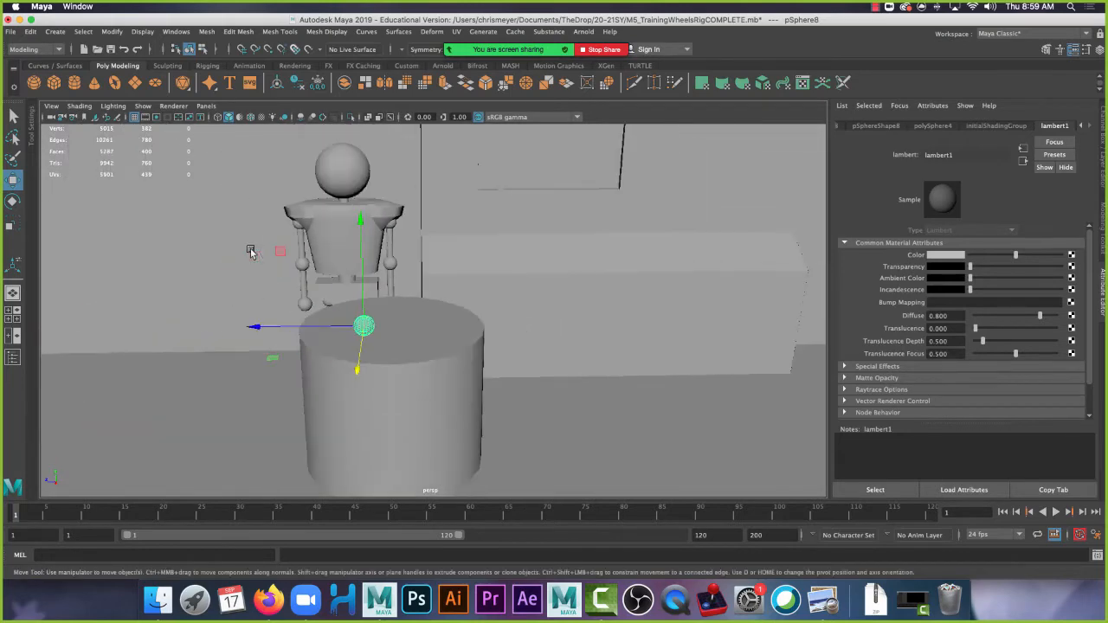
Move the ball off the cylinder and out of the room set into empty space.
left_click_drag(293, 326, 58, 313)
scroll(314, 235, "down", 10)
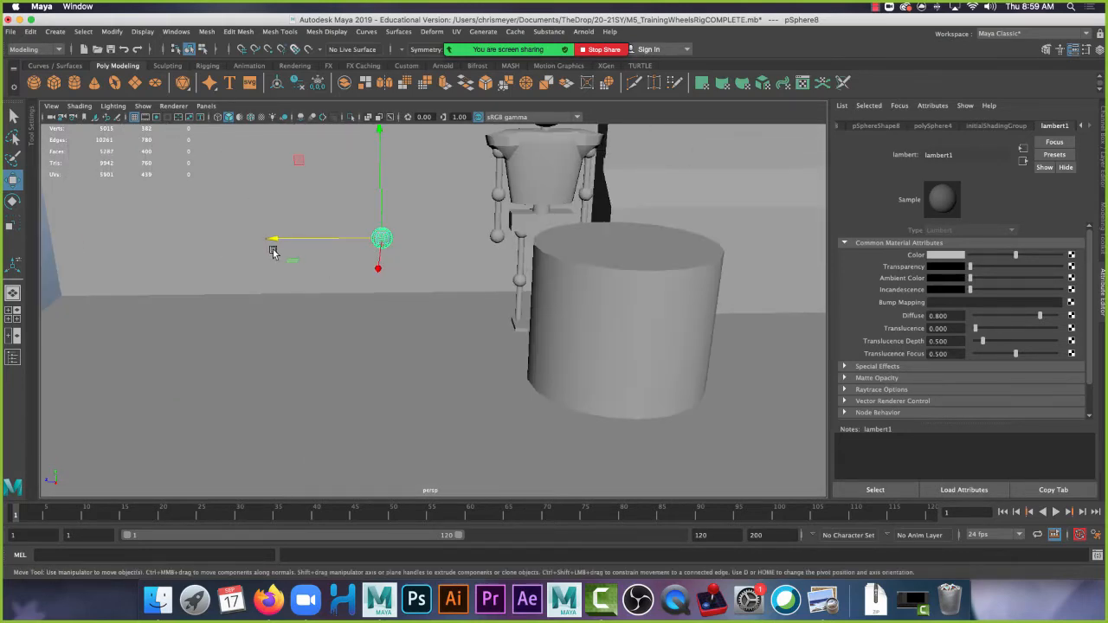
left_click_drag(358, 301, 257, 398)
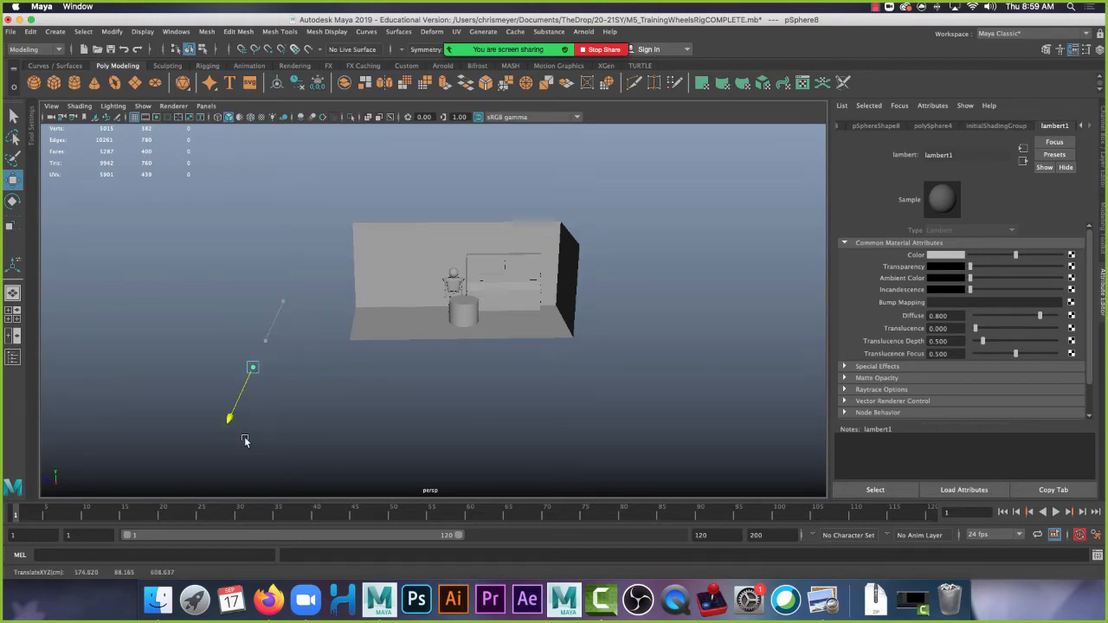
left_click_drag(205, 309, 311, 302, "alt")
Show the side view full size and frame the selected sphere in it.
key("space")
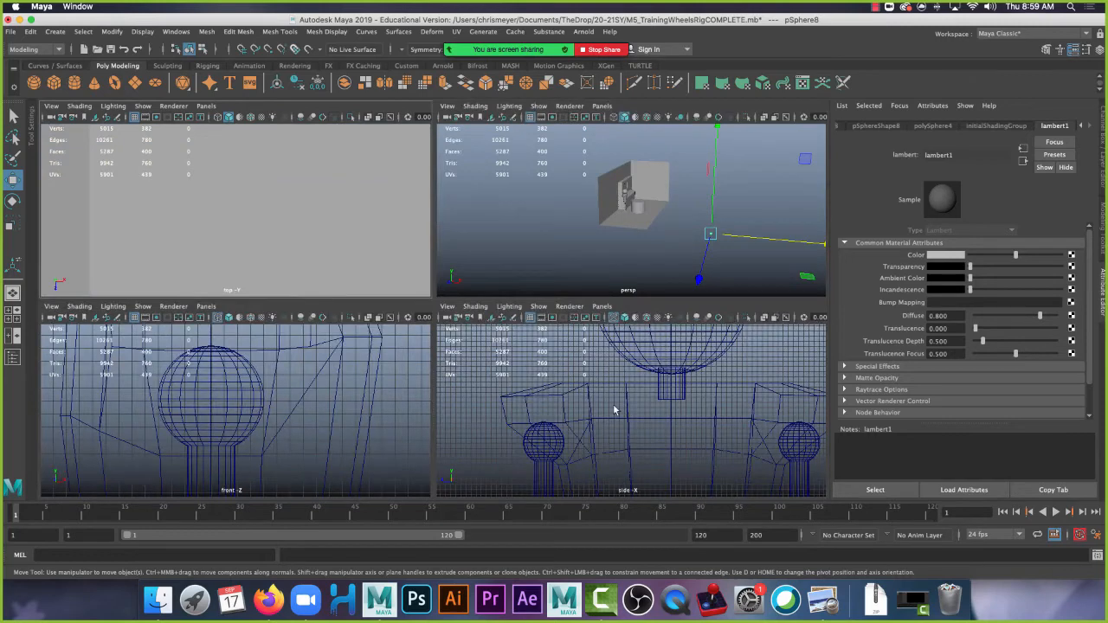
key("space")
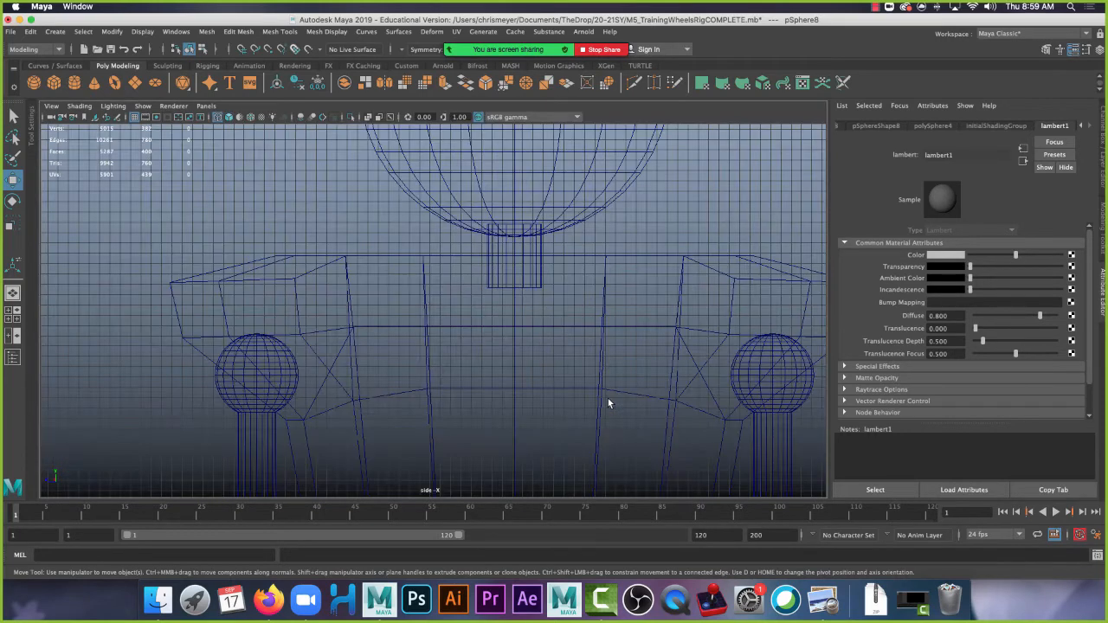
key("f")
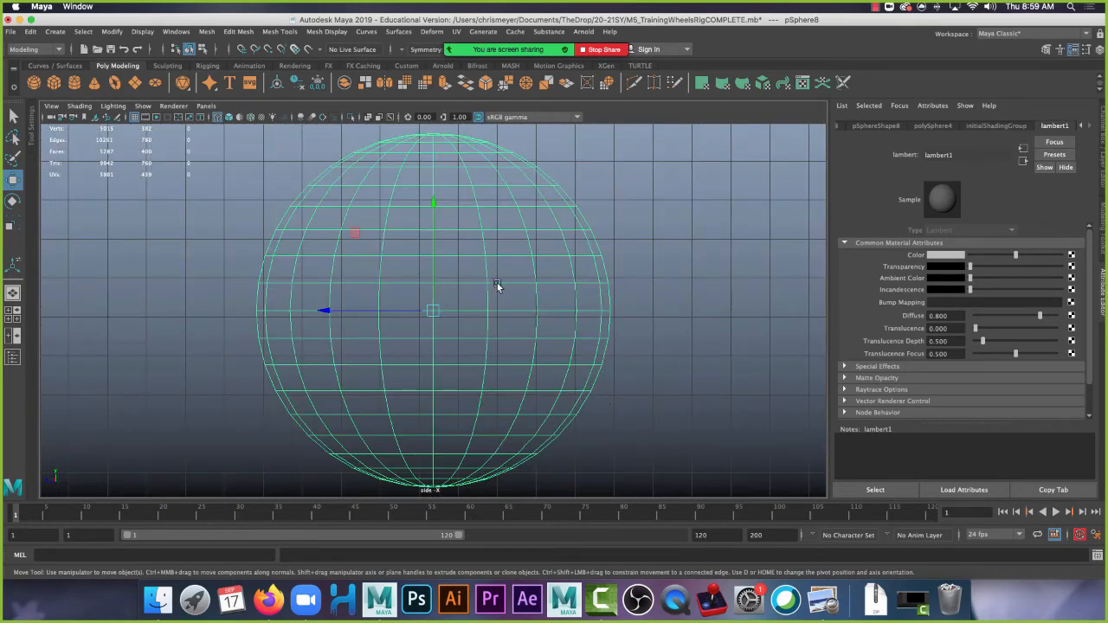
right_click(480, 183)
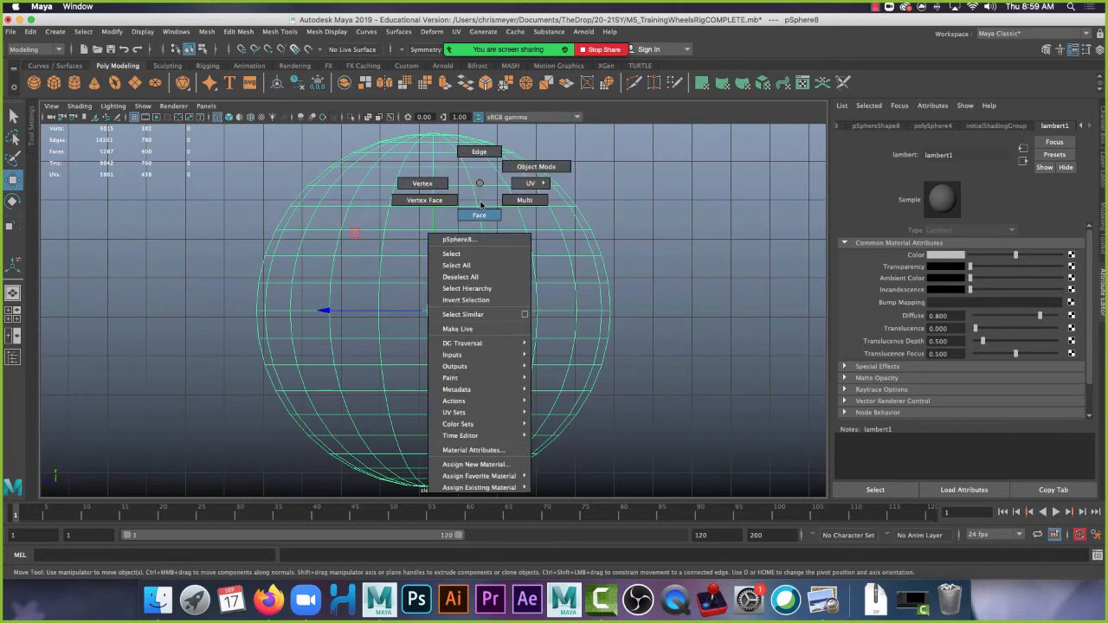
left_click(481, 204)
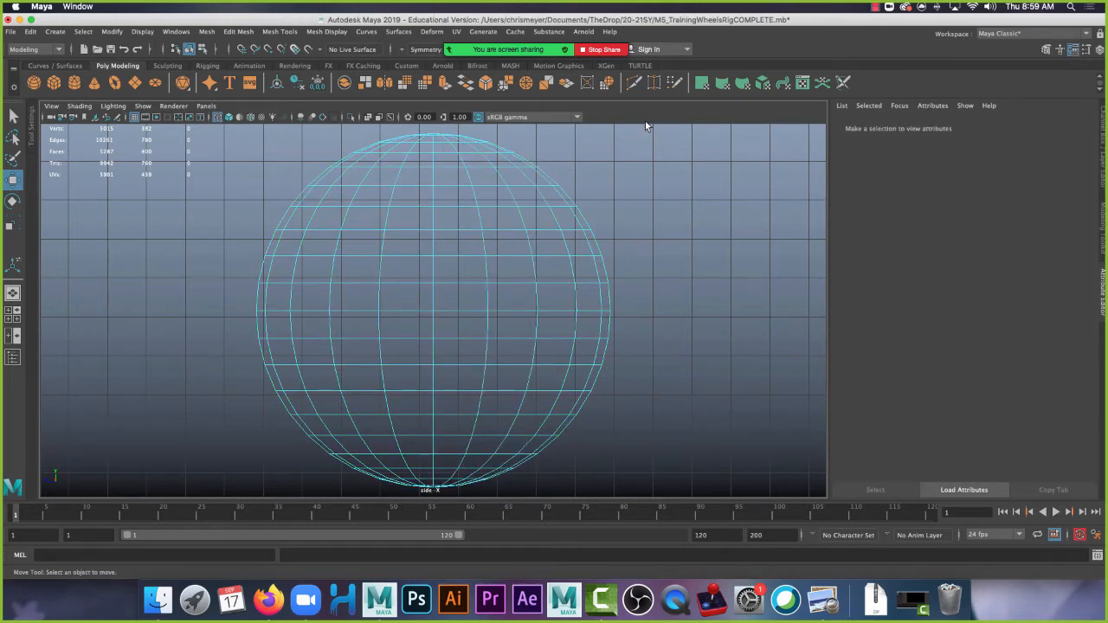
right_click(443, 236)
left_click(500, 217)
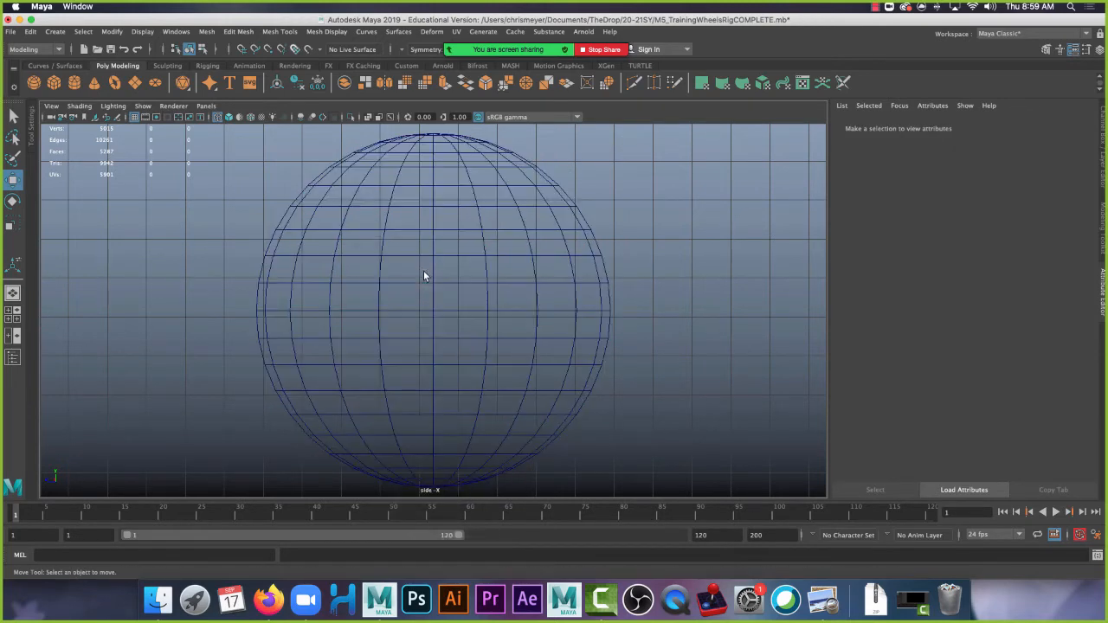
left_click(536, 252)
Turn on shaded display, duplicate the sphere in place, and delete the duplicate's upper-half faces.
key("5")
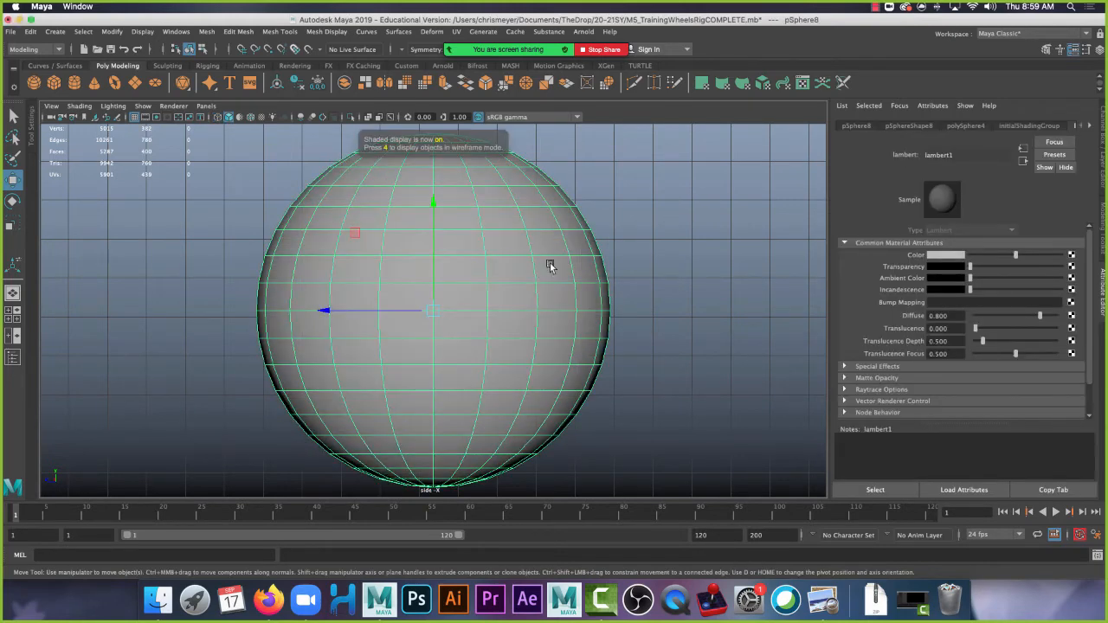
key("ctrl+d")
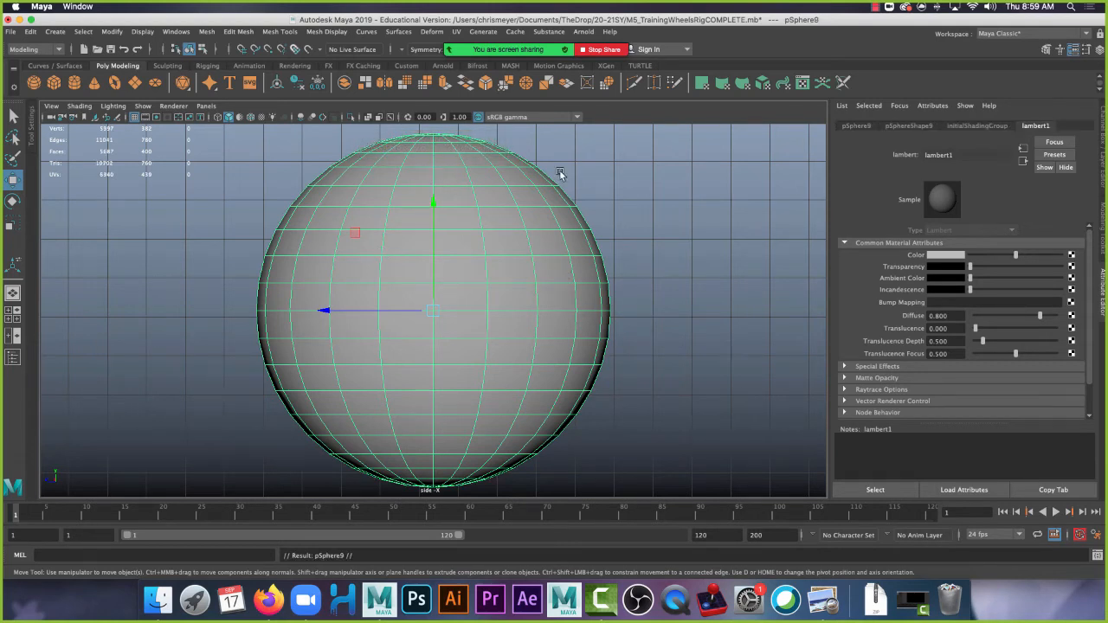
right_click_drag(509, 188, 507, 219)
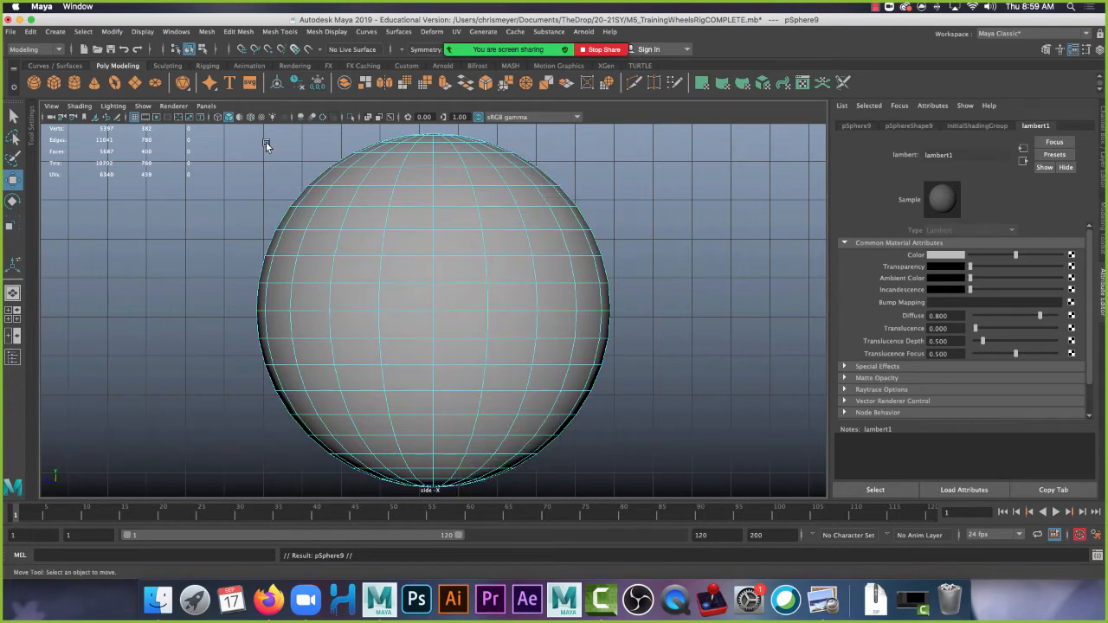
left_click_drag(223, 128, 716, 287)
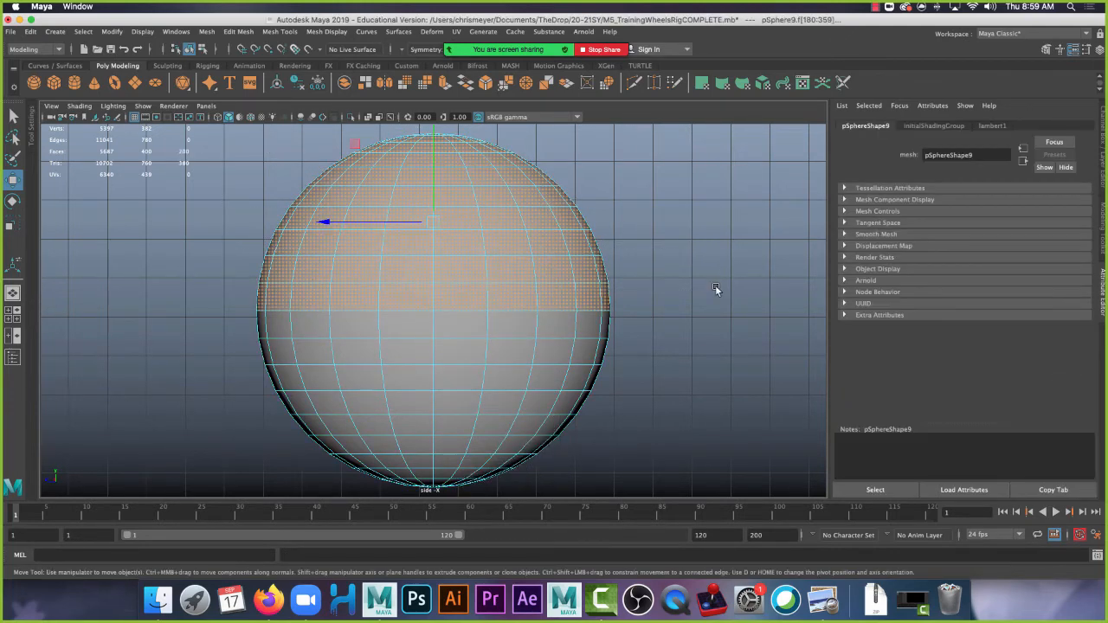
left_click(710, 286)
right_click_drag(405, 227, 502, 231)
Delete the lower-half faces of the original sphere and return it to object mode.
left_click(493, 197)
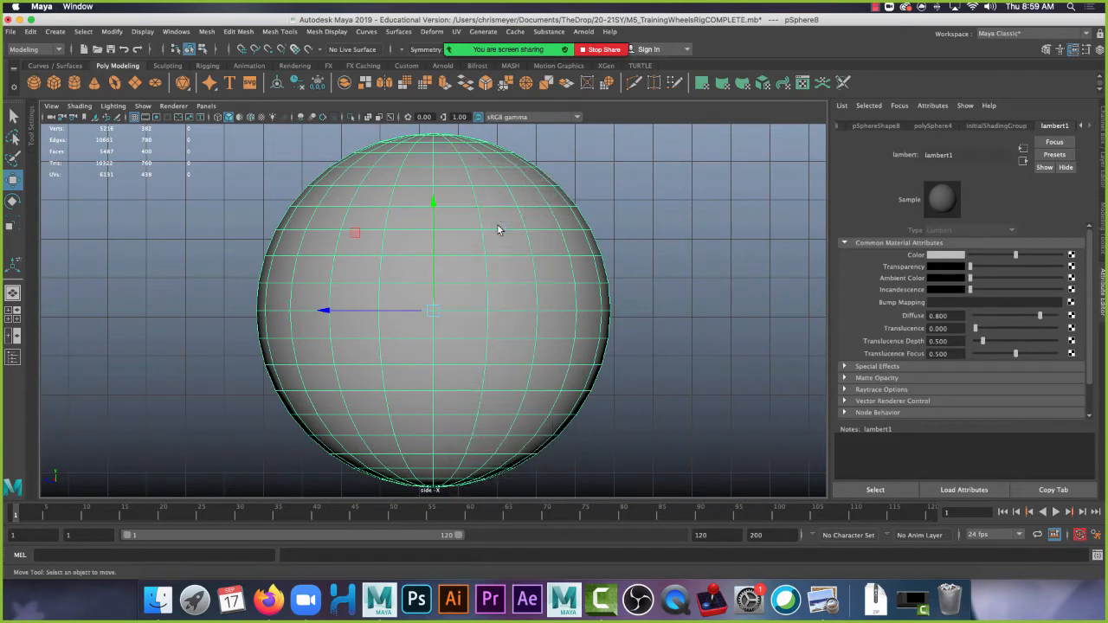
left_click_drag(571, 469, 213, 321)
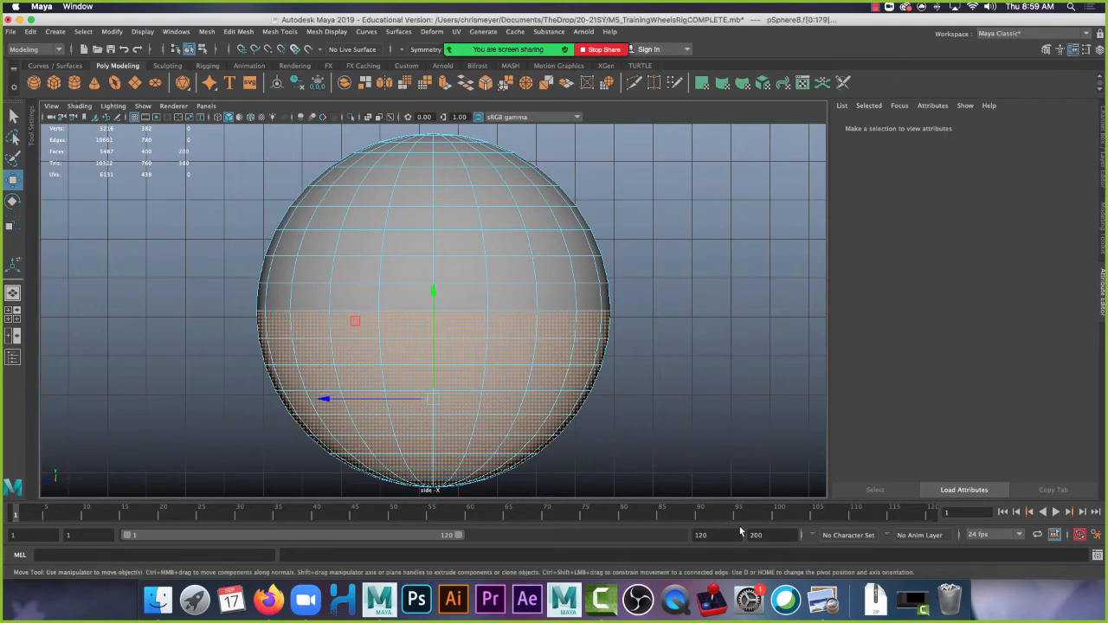
key("Delete")
right_click_drag(499, 280, 560, 260)
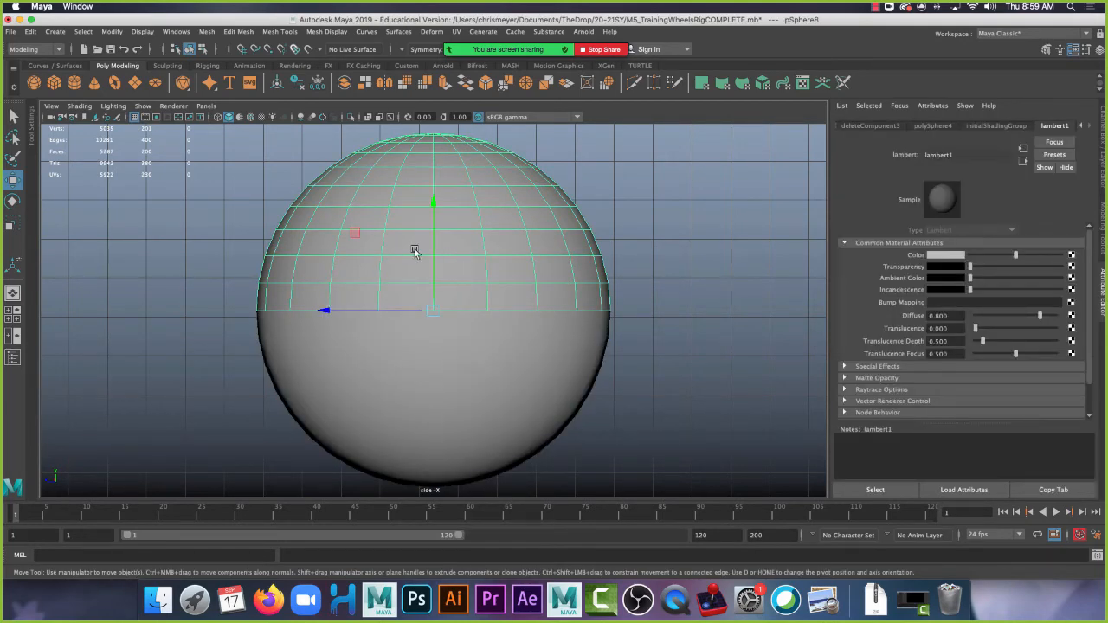
Snap the upper half's pivot to its left rim edge and rotate the half open about 142 degrees around X.
key("d")
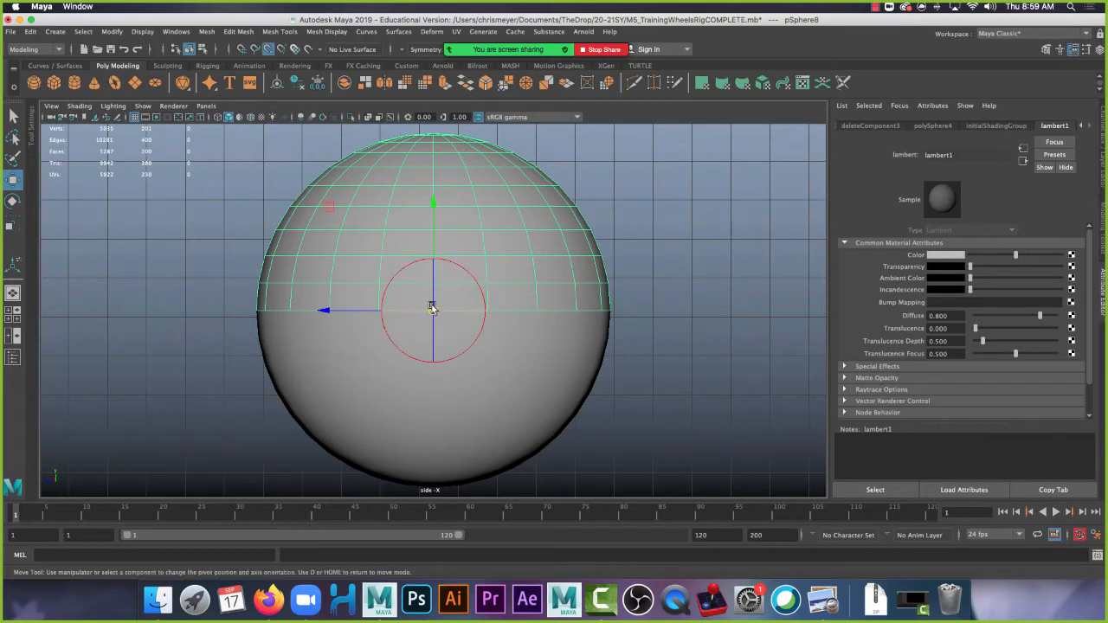
left_click_drag(438, 311, 234, 309)
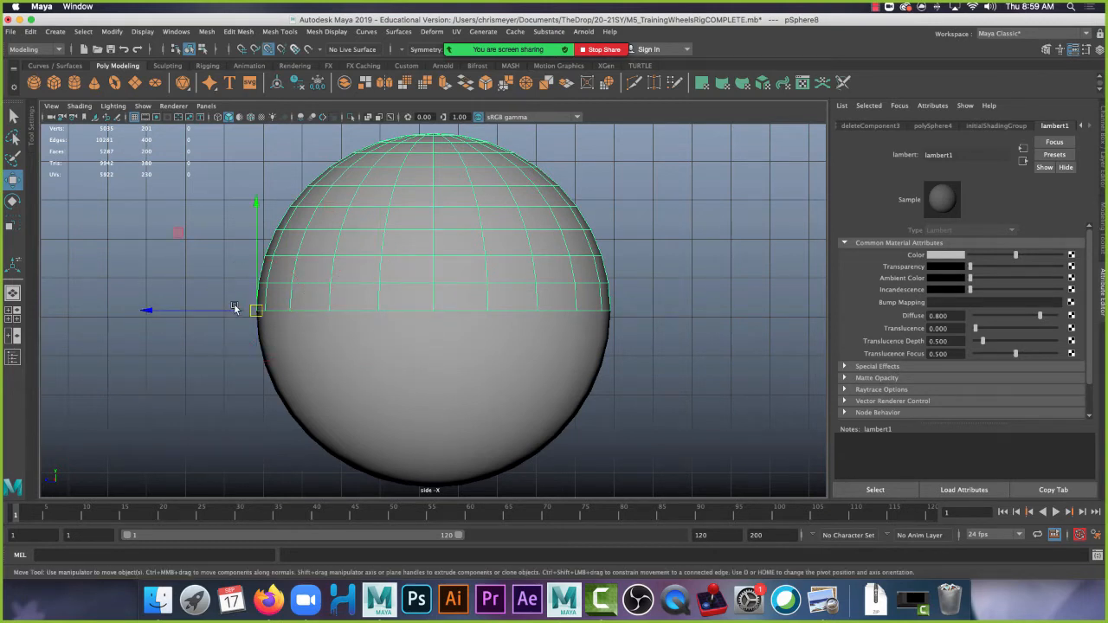
key("e")
left_click_drag(337, 388, 236, 216)
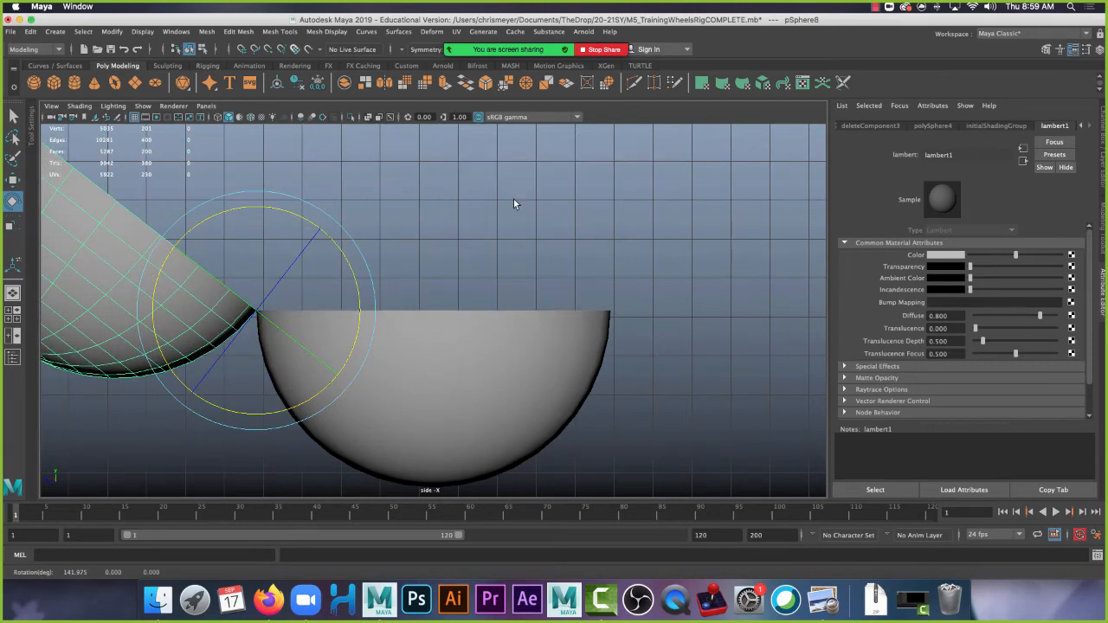
Frame the opened ball in the perspective view and inspect both hollow halves from above.
key("space")
key("space")
key("f")
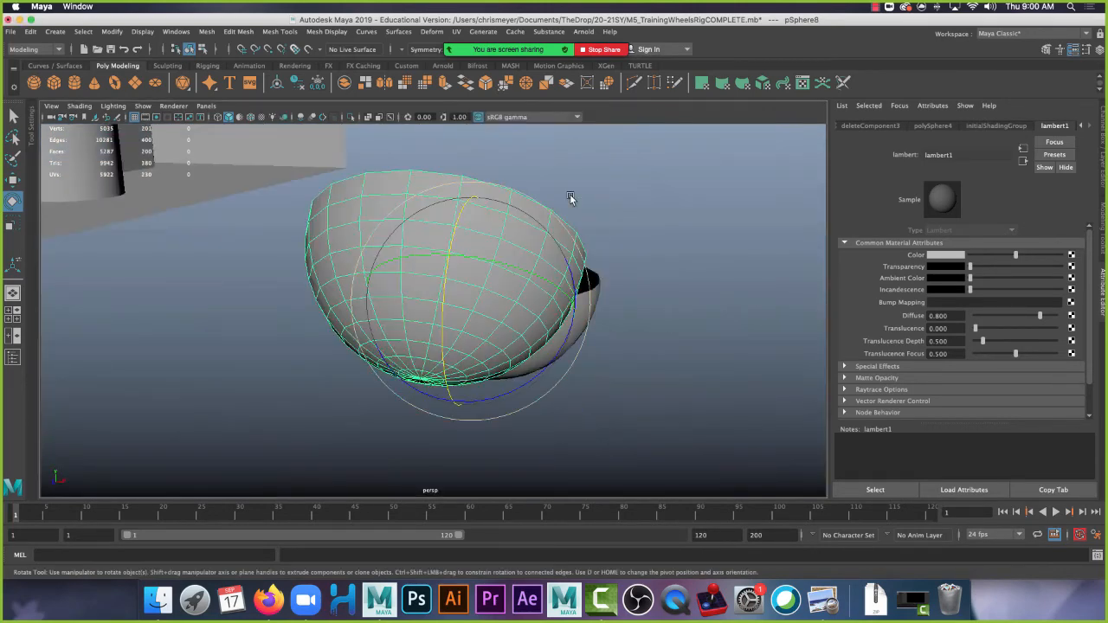
left_click_drag(569, 200, 591, 344, "alt")
scroll(591, 343, "down", 5)
left_click_drag(570, 391, 575, 393, "alt")
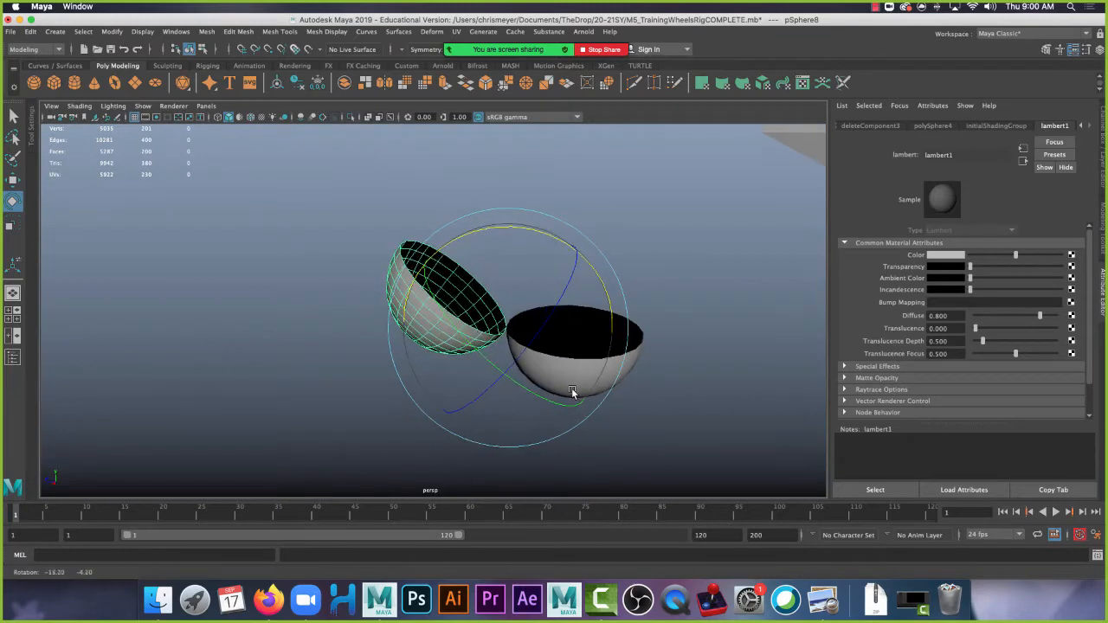
Adjust the upper half's opening to about 117 degrees around X and check the Poké Ball reference shot in Preview.
left_click_drag(551, 234, 571, 242)
left_click(829, 607)
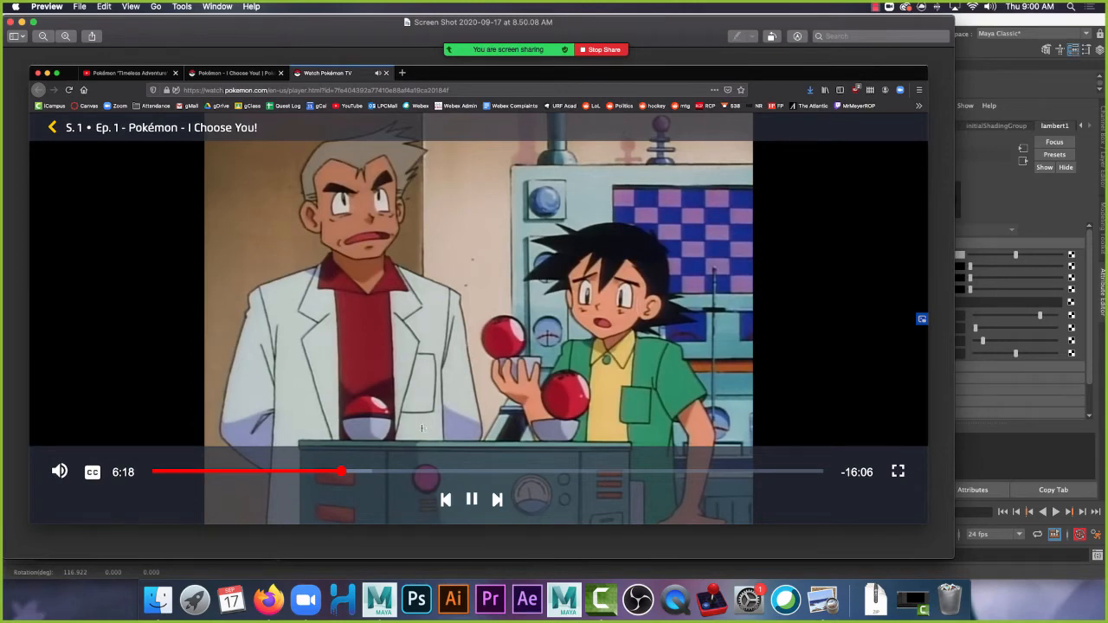
left_click(269, 600)
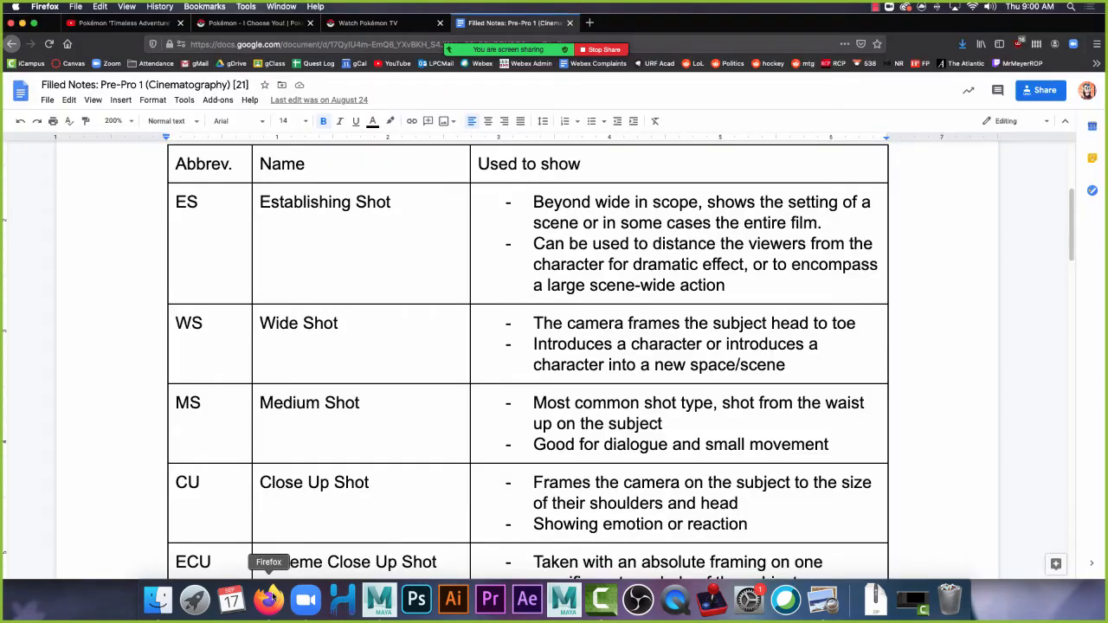
left_click(379, 599)
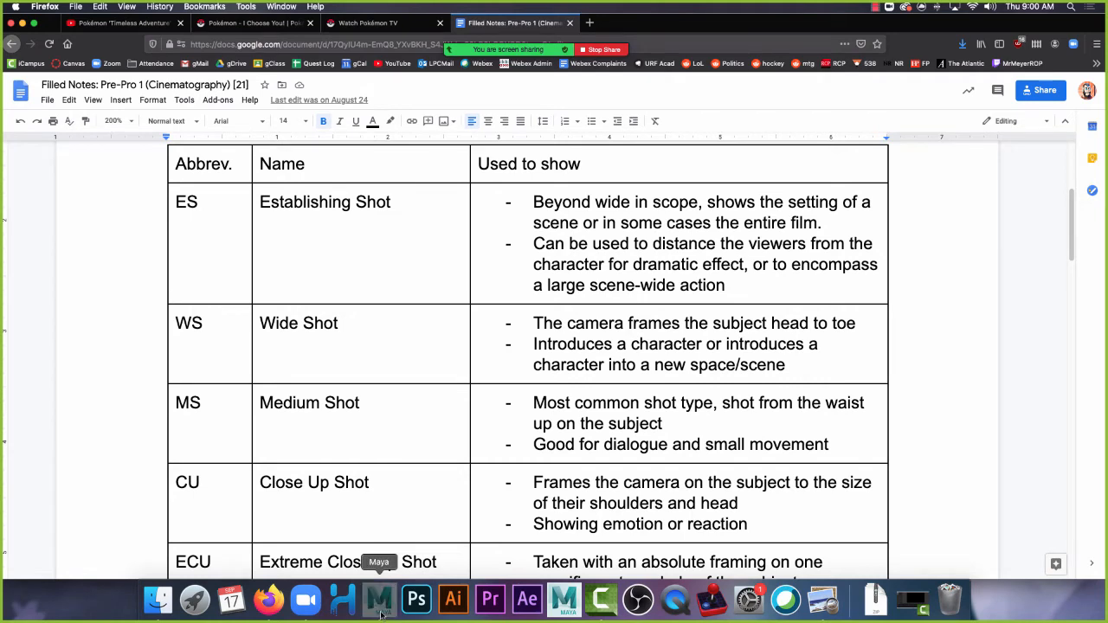
Combine the opened upper half and the lower half-sphere into a single mesh.
left_click_drag(558, 330, 638, 320, "alt")
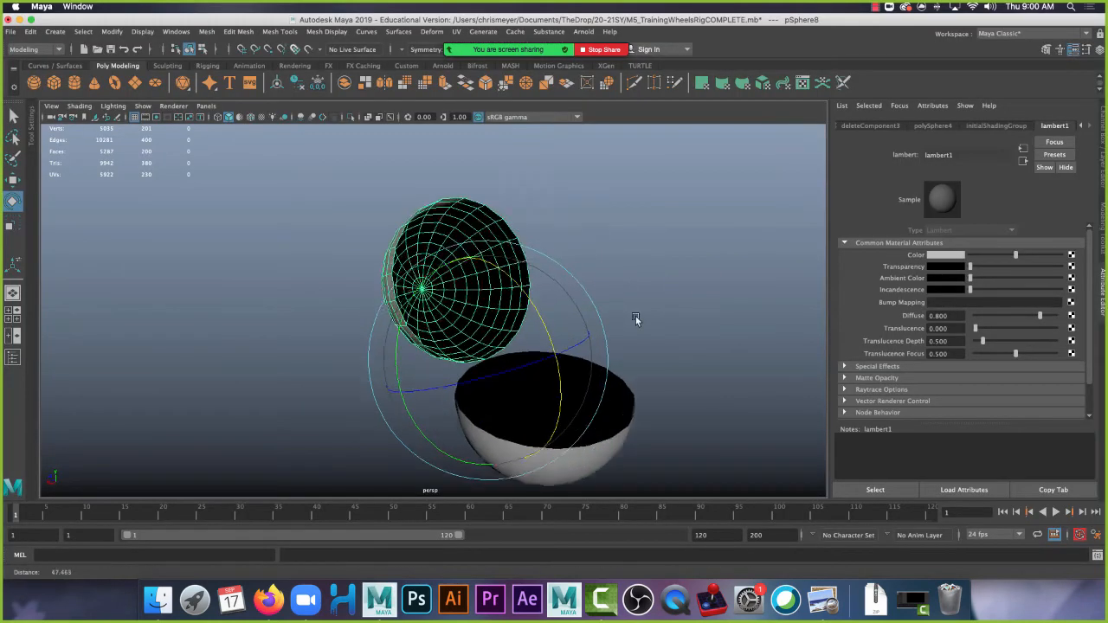
mouse_move(639, 320)
right_mouse_down("alt")
mouse_move(672, 349)
mouse_move(595, 298)
right_mouse_up("alt")
left_click_drag(595, 298, 595, 303, "alt")
left_click(508, 316)
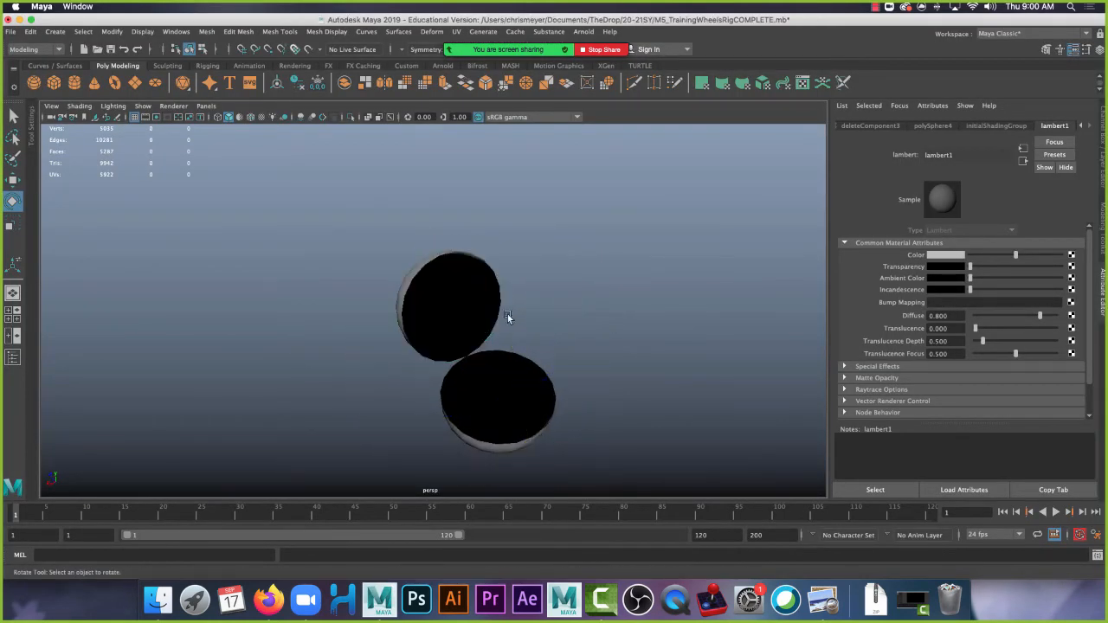
left_click(482, 317)
key("q")
left_click(502, 437, "shift")
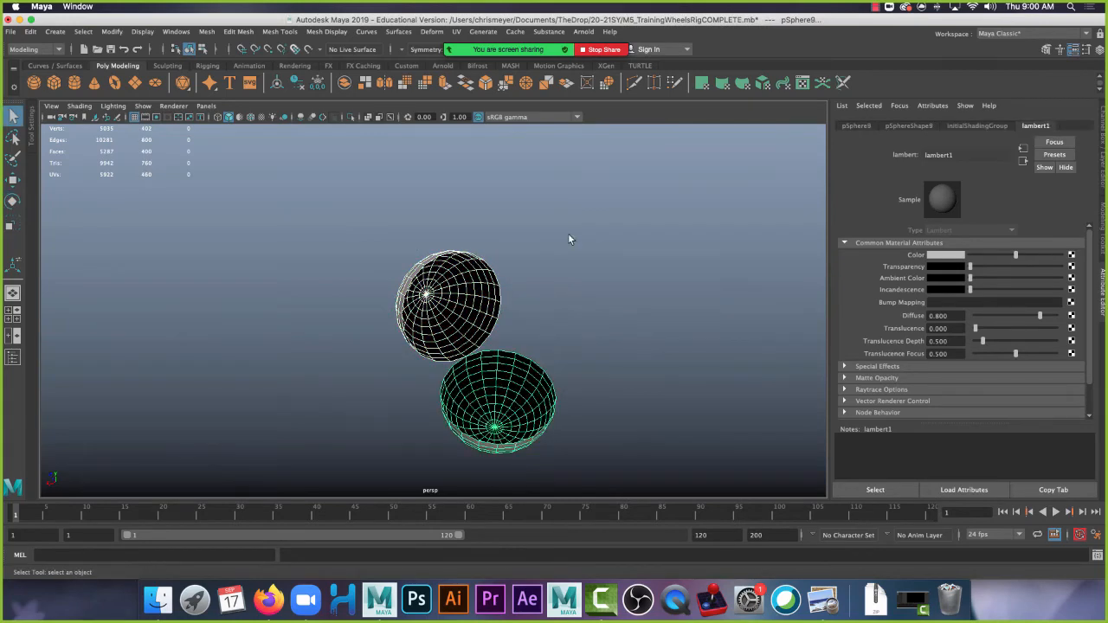
left_click_drag(569, 240, 604, 227, "alt")
left_click(206, 32)
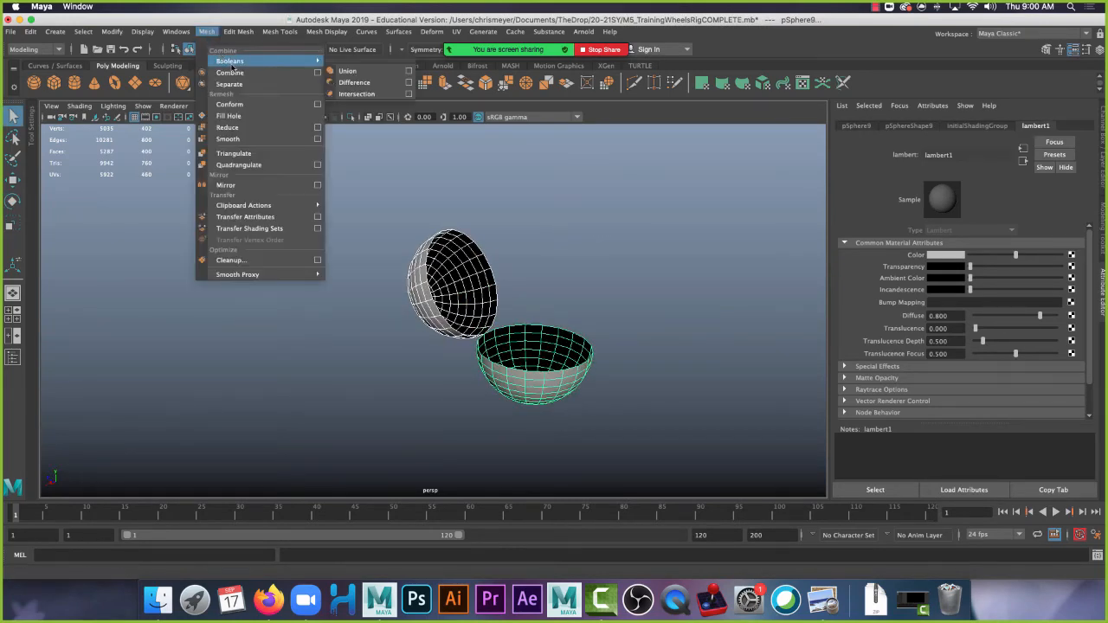
left_click(237, 79)
Snap the combined ball's pivot to the bottom vertex of its lower half.
right_click_drag(607, 364, 428, 297, "alt")
key("w")
right_click_drag(502, 255, 639, 421, "alt")
key("d")
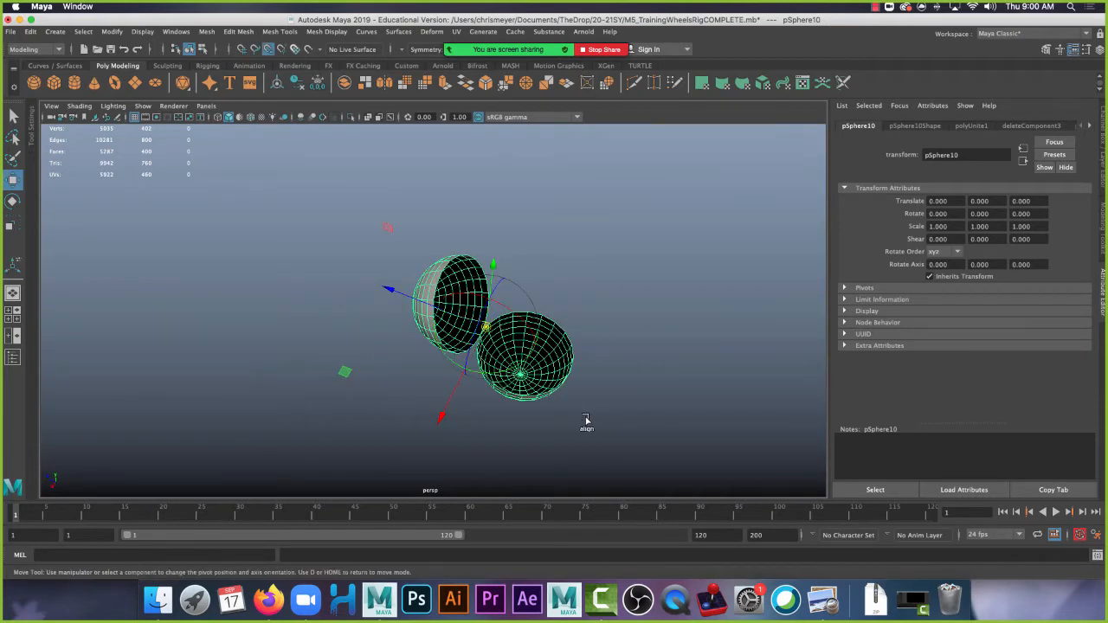
key("v")
left_click_drag(487, 328, 521, 375)
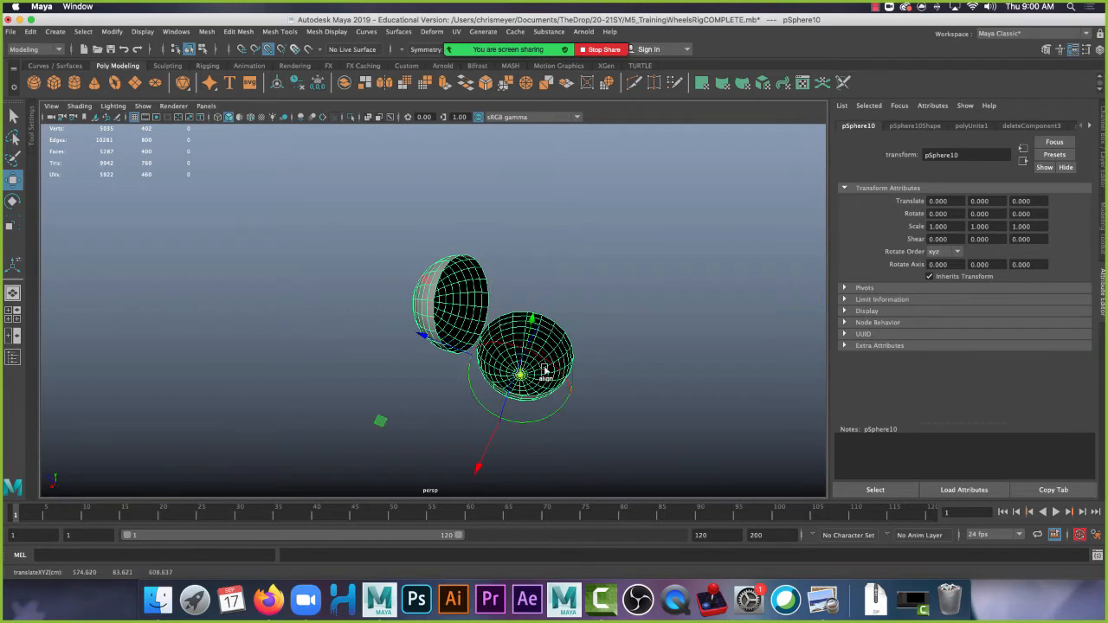
Move the opened ball into the room and snap it onto the center vertex of the cylinder's top.
left_click_drag(636, 441, 368, 361, "alt")
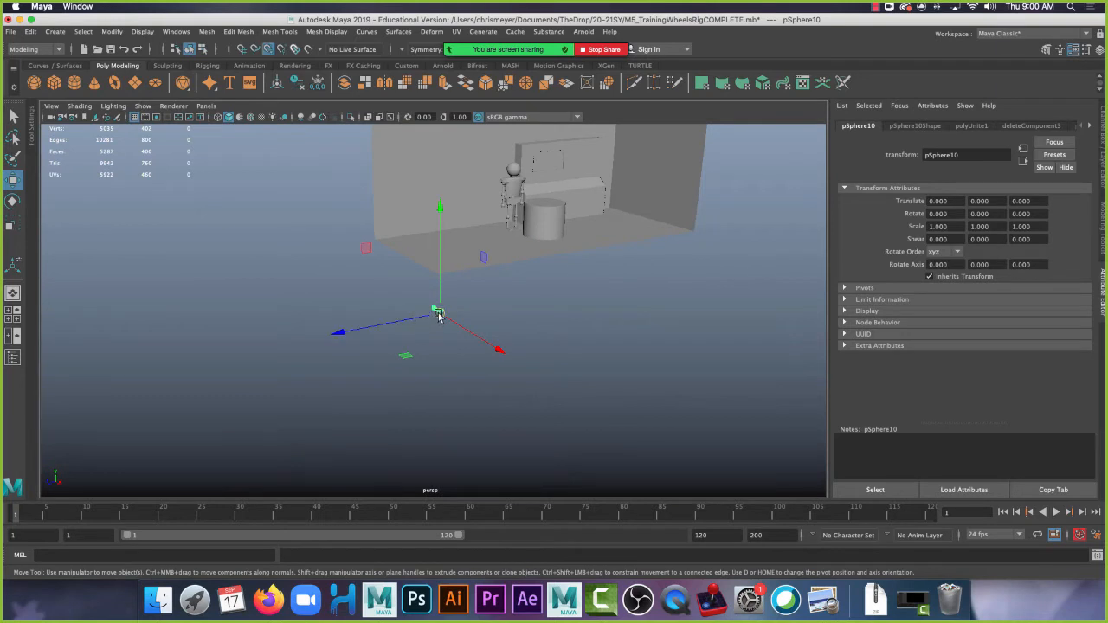
left_click_drag(438, 312, 546, 202)
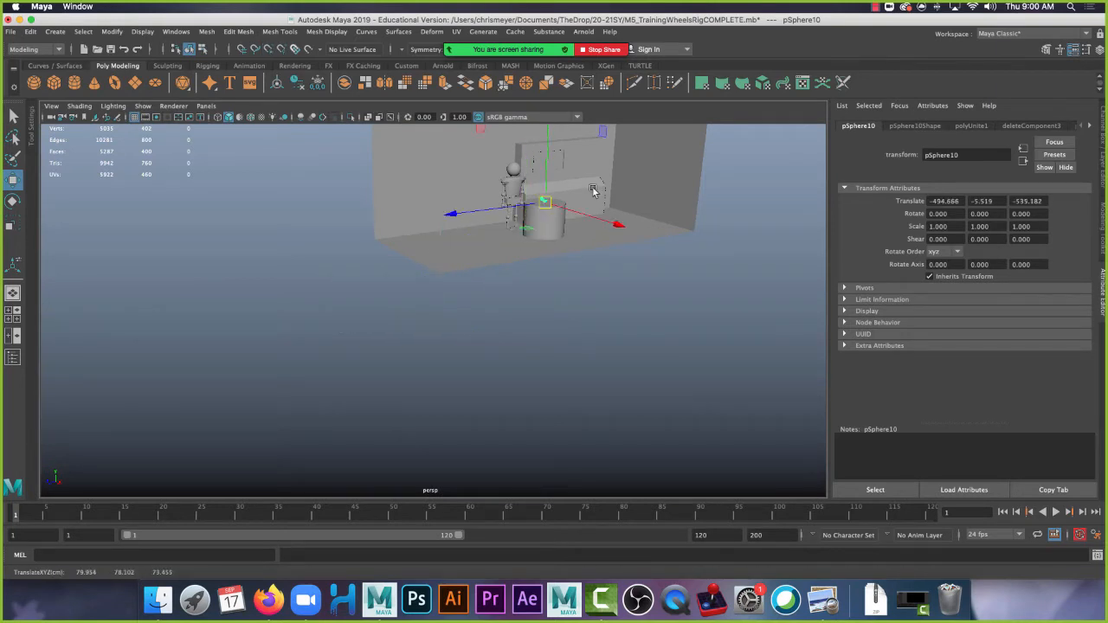
right_click_drag(610, 334, 681, 373, "alt")
middle_click_drag(647, 181, 529, 280, "alt")
right_click_drag(530, 280, 694, 289, "alt")
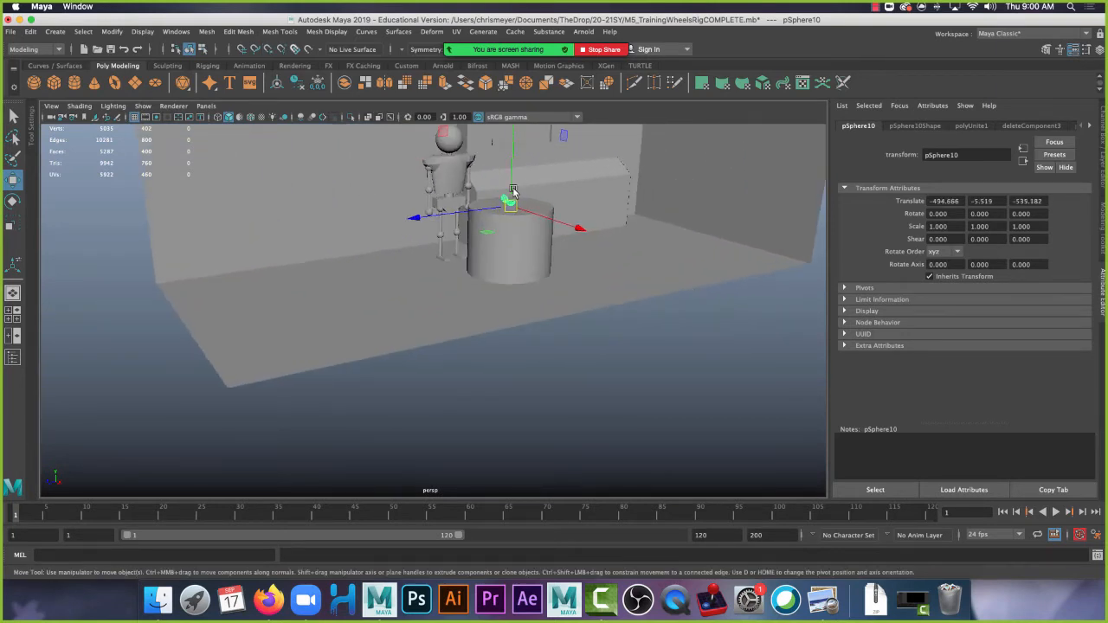
middle_click_drag(564, 135, 542, 201, "alt")
left_click_drag(522, 295, 566, 291, "alt")
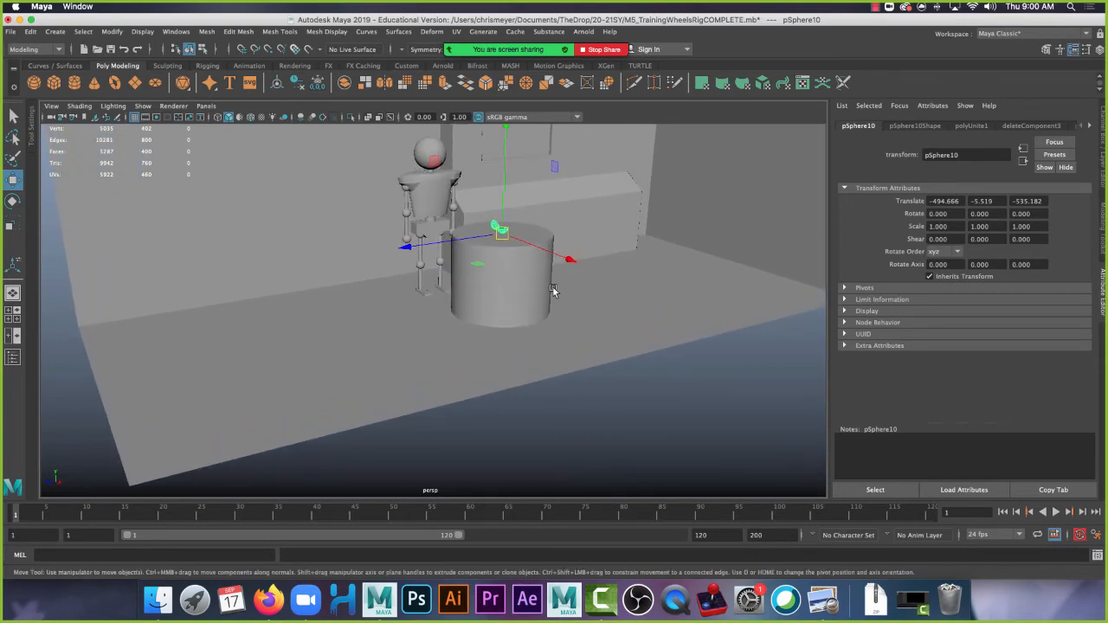
Set the table cylinder's cap subdivisions to 3.
key("f")
right_click_drag(548, 349, 549, 390, "alt")
left_click_drag(549, 390, 526, 475, "alt")
middle_click_drag(527, 474, 554, 437, "alt")
scroll(554, 437, "down", 2)
left_click(434, 314)
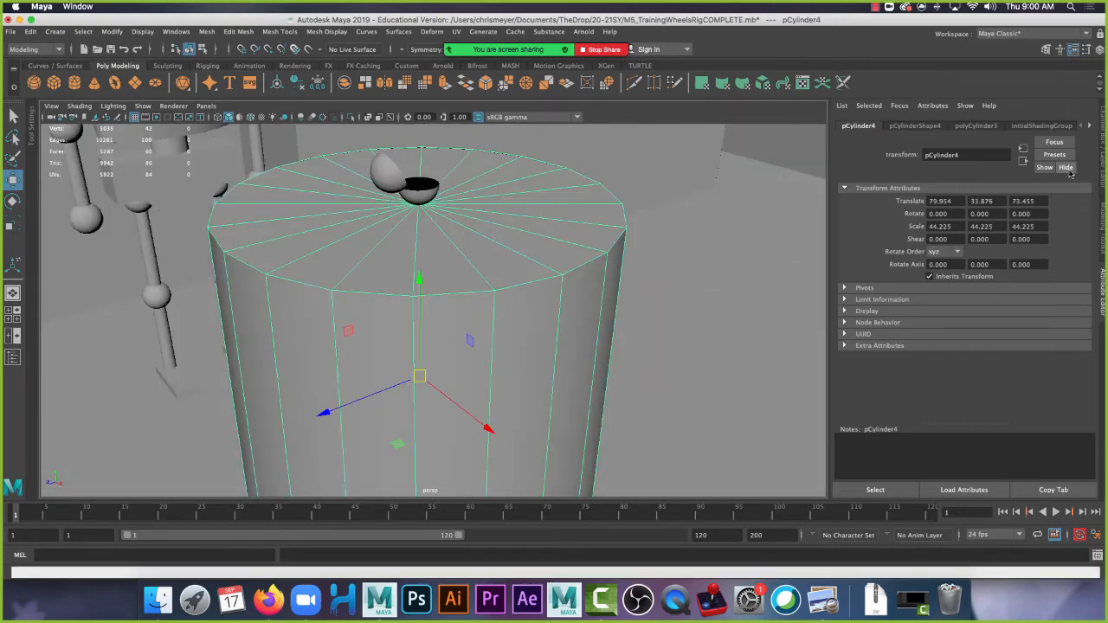
left_click(1103, 154)
left_click(987, 258)
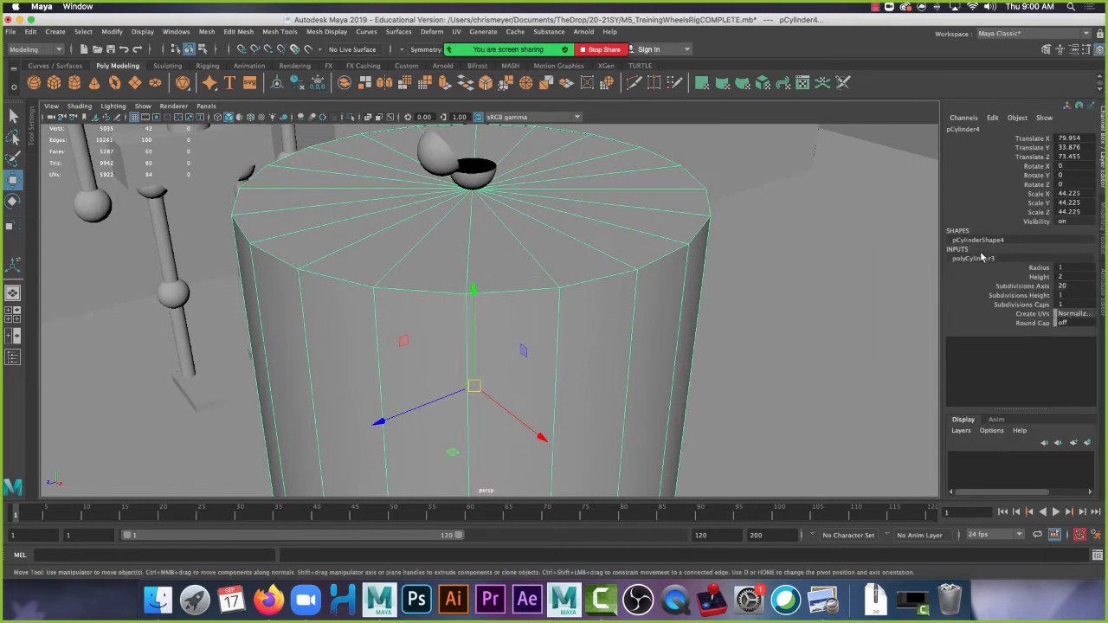
left_click(1030, 297)
left_click(1028, 305)
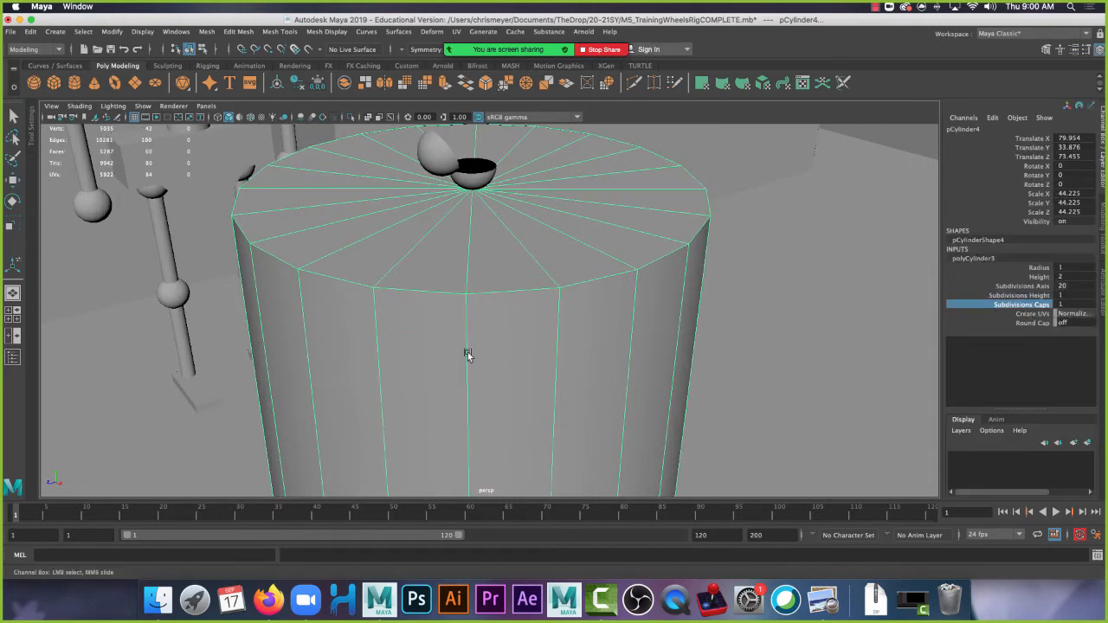
middle_click_drag(468, 353, 478, 350)
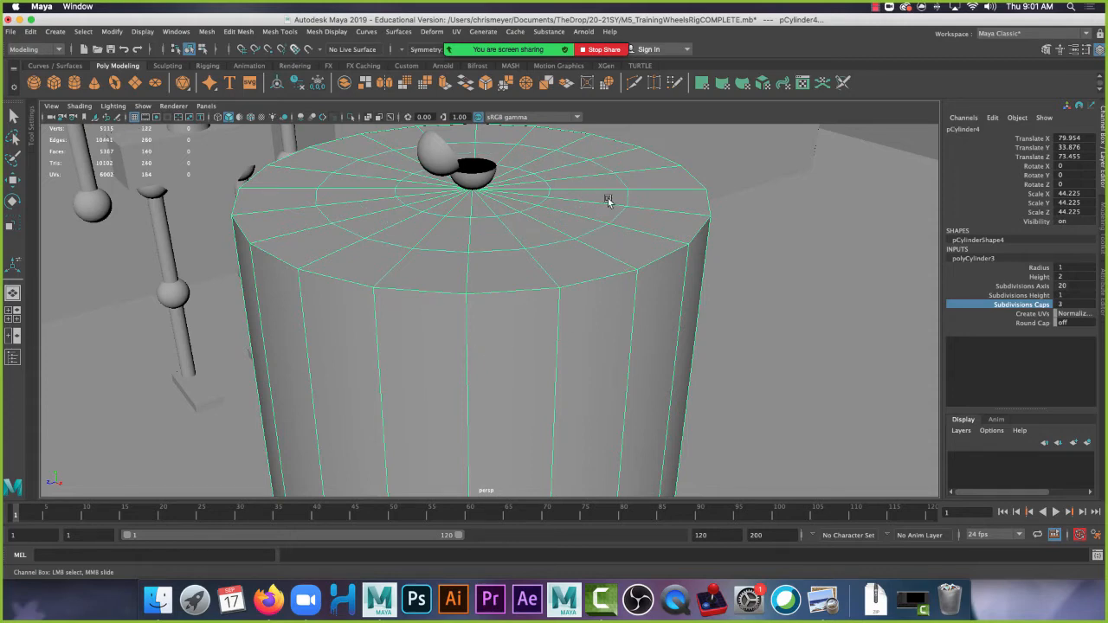
Select the opened ball on the cylinder and display wireframes on the shaded geometry.
left_click(485, 175)
key("w")
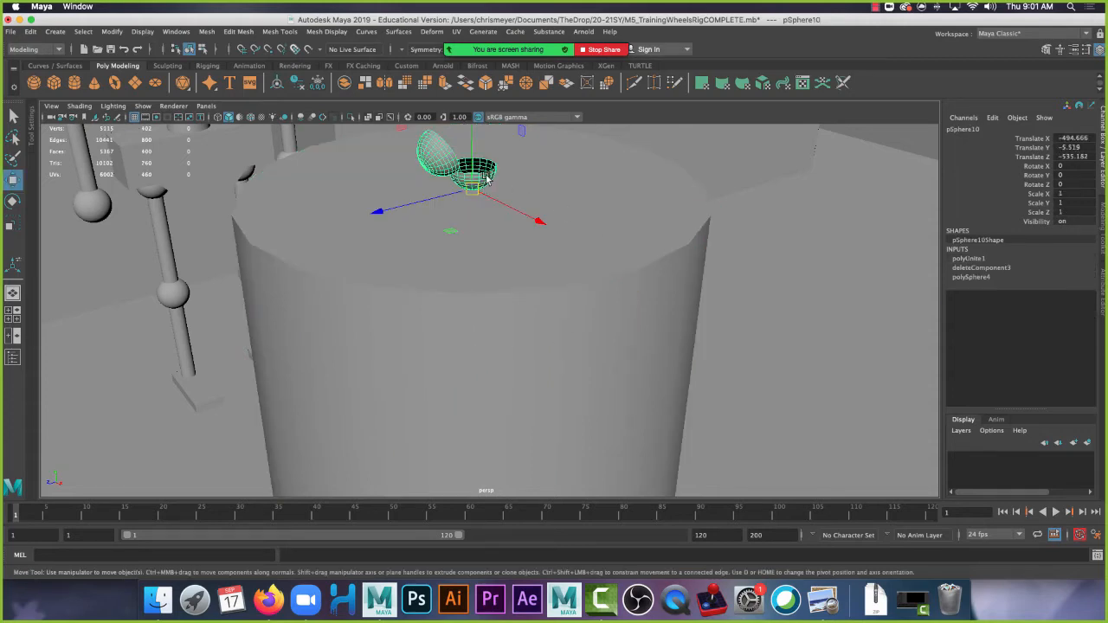
left_click_drag(486, 177, 498, 225, "alt")
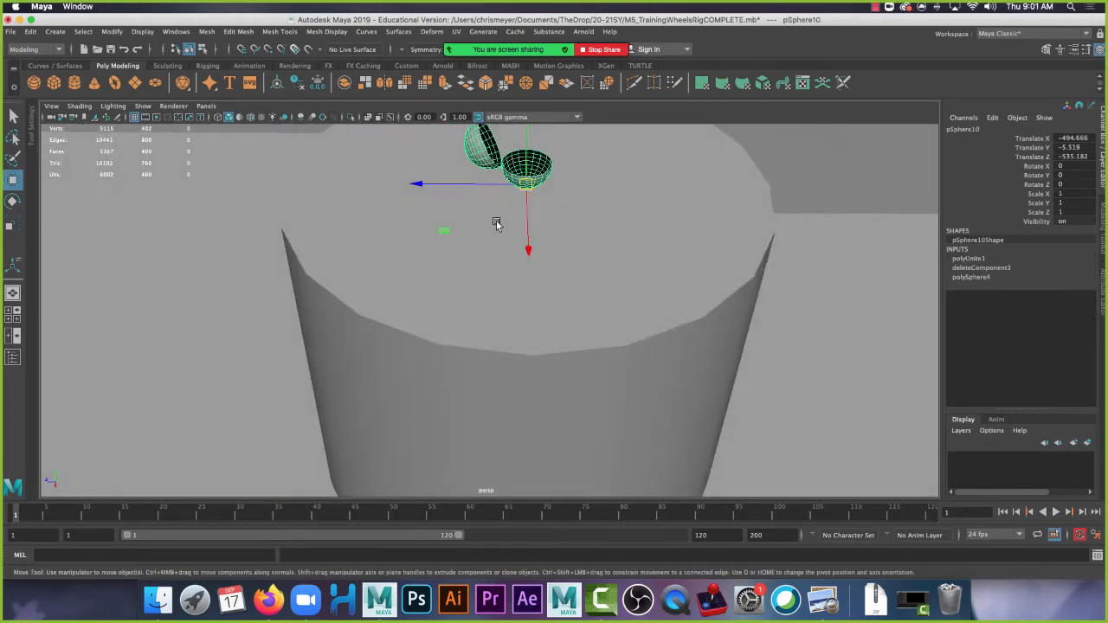
left_click(261, 118)
mouse_move(277, 138)
left_mouse_down("alt")
mouse_move(433, 198)
mouse_move(450, 288)
left_mouse_up("alt")
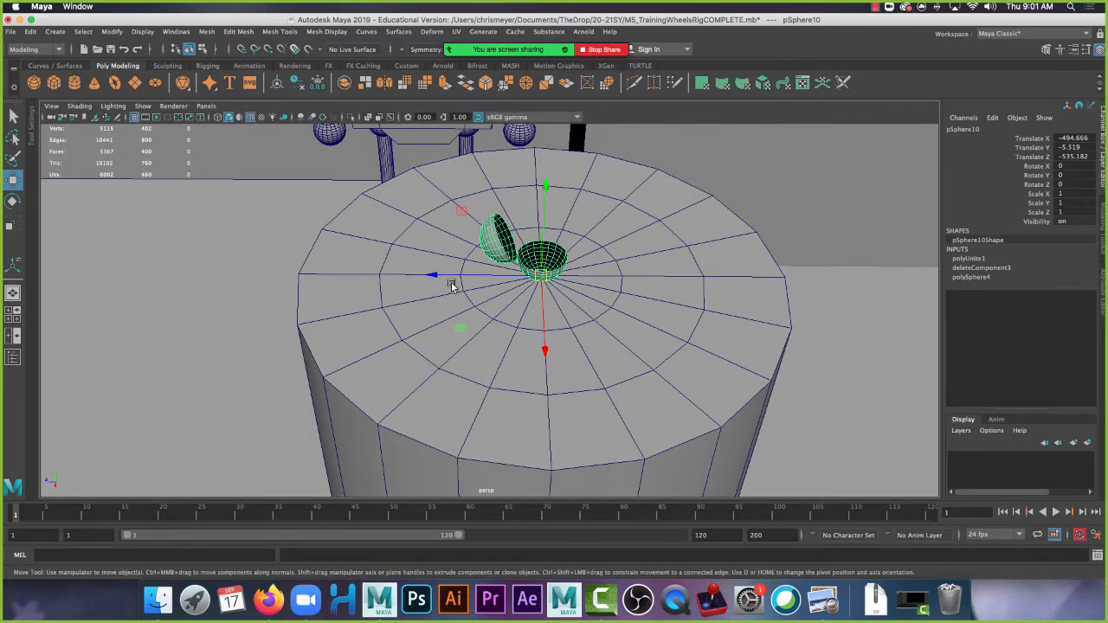
Snap the ball and a duplicate onto two vertices of the cap's larger inner ring, and turn the front ball around Y.
left_click_drag(543, 275, 449, 199)
key("ctrl+d")
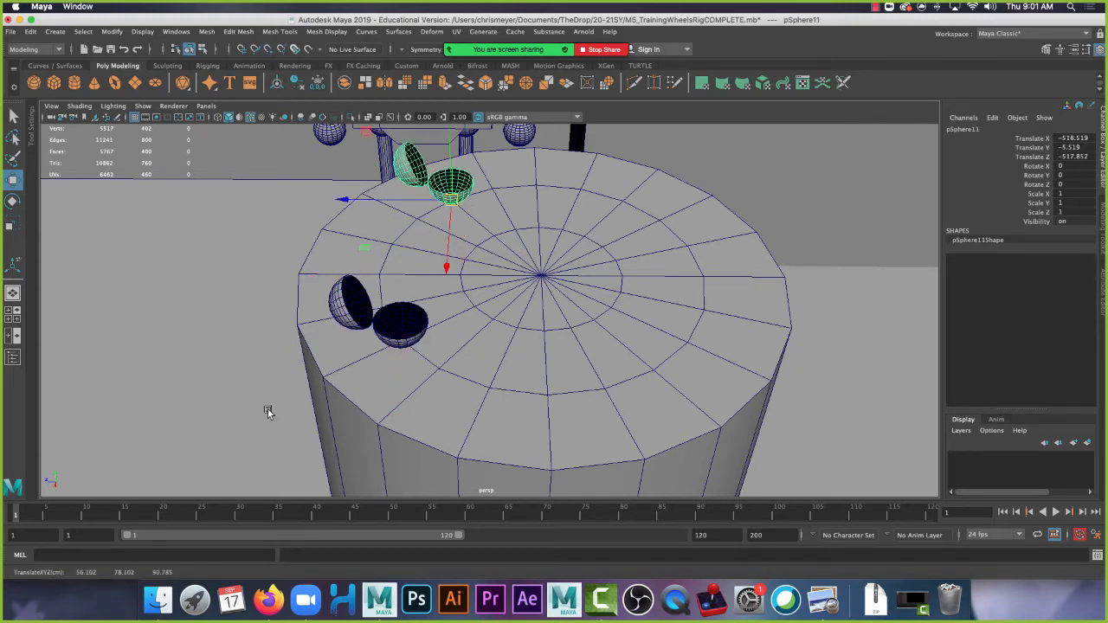
left_click(392, 345)
key("e")
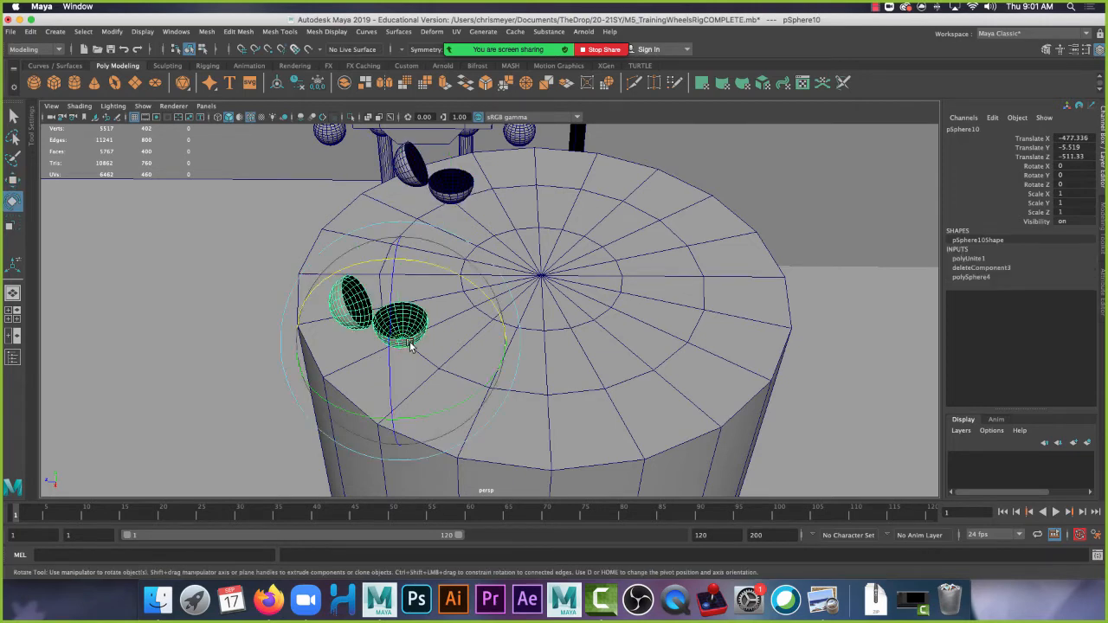
left_click_drag(404, 373, 483, 387)
Duplicate the rear ball, snap the copy to the opposite side of the same ring, and rotate it about 130 degrees around Y.
left_click(450, 183)
key("ctrl+d")
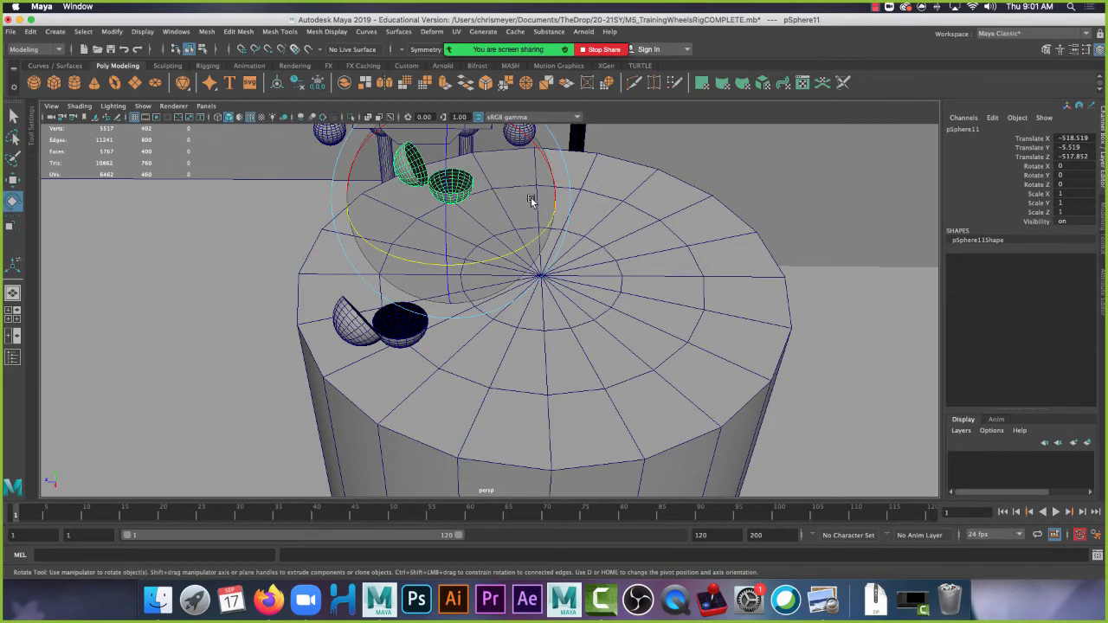
left_click_drag(532, 201, 535, 211)
key("w")
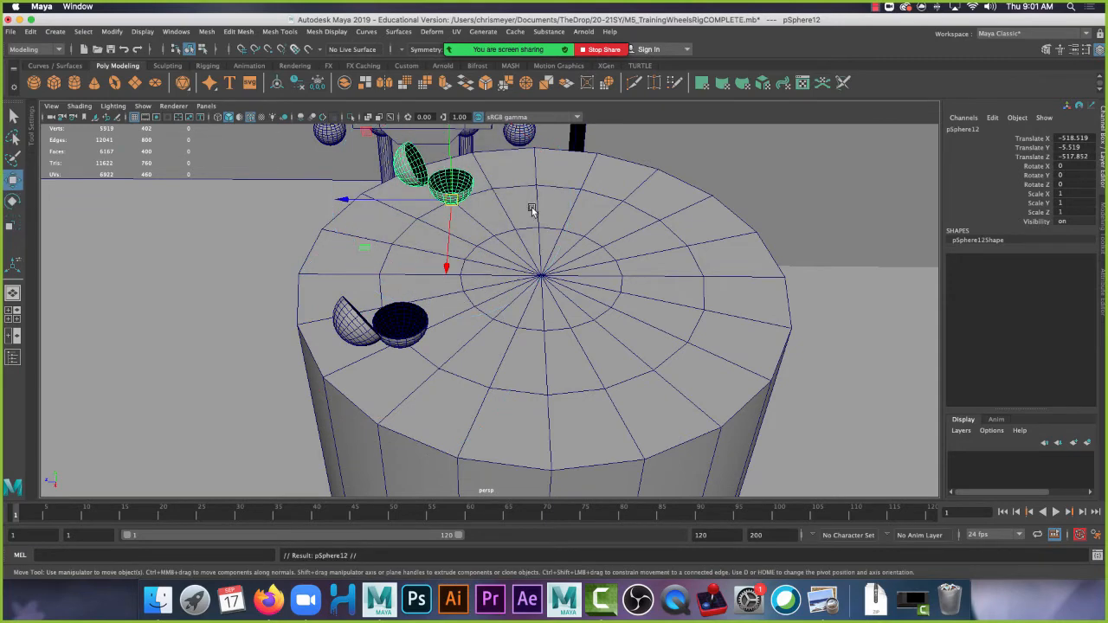
left_click_drag(449, 201, 714, 323)
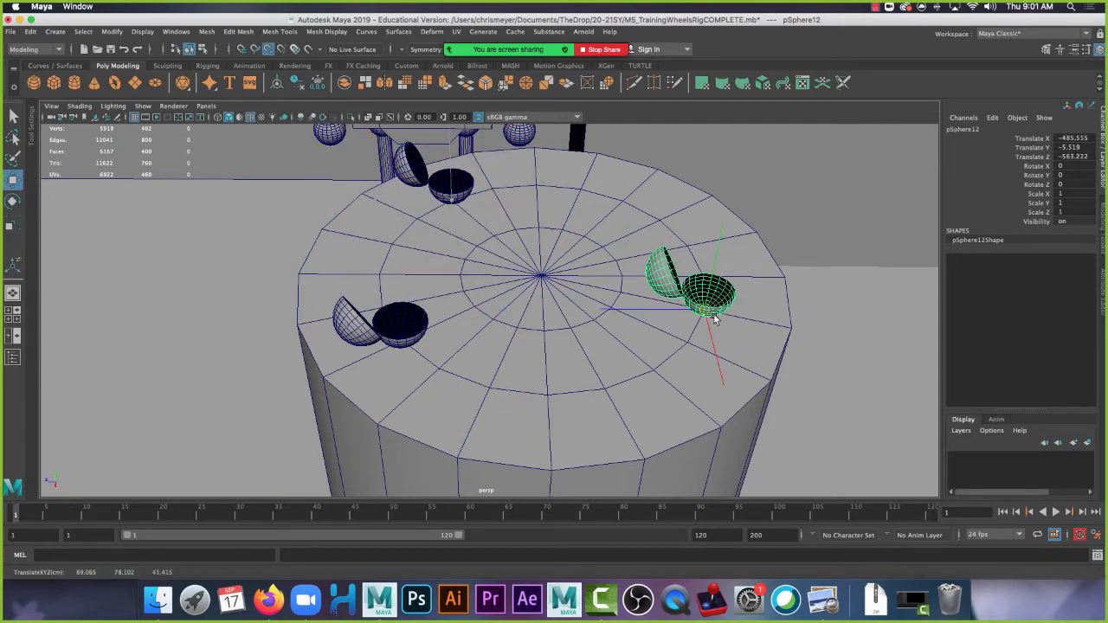
key("e")
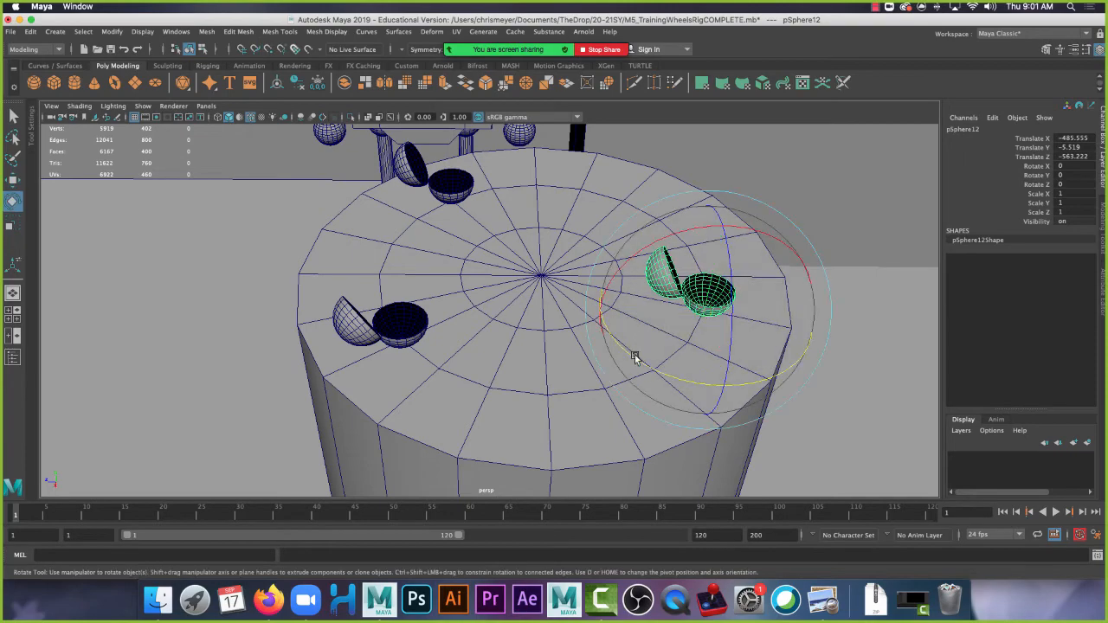
left_click_drag(635, 358, 695, 382)
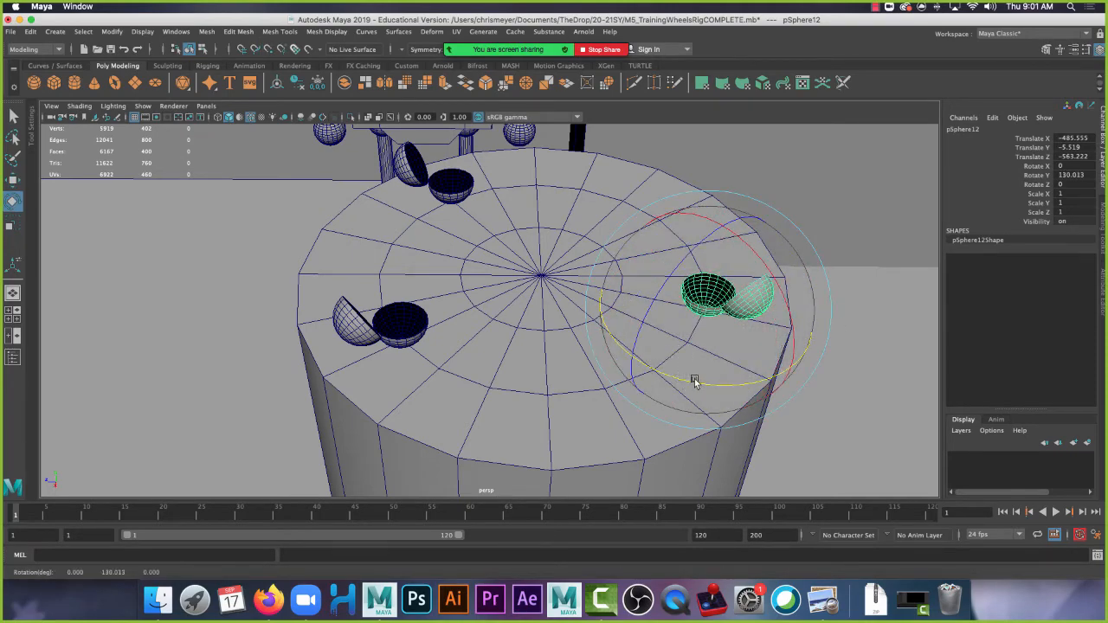
Select the character's top-level group, going up the hierarchy from its lower leg.
left_click_drag(598, 369, 650, 356, "alt")
right_click_drag(650, 356, 653, 366, "alt")
left_click_drag(653, 366, 555, 397, "alt")
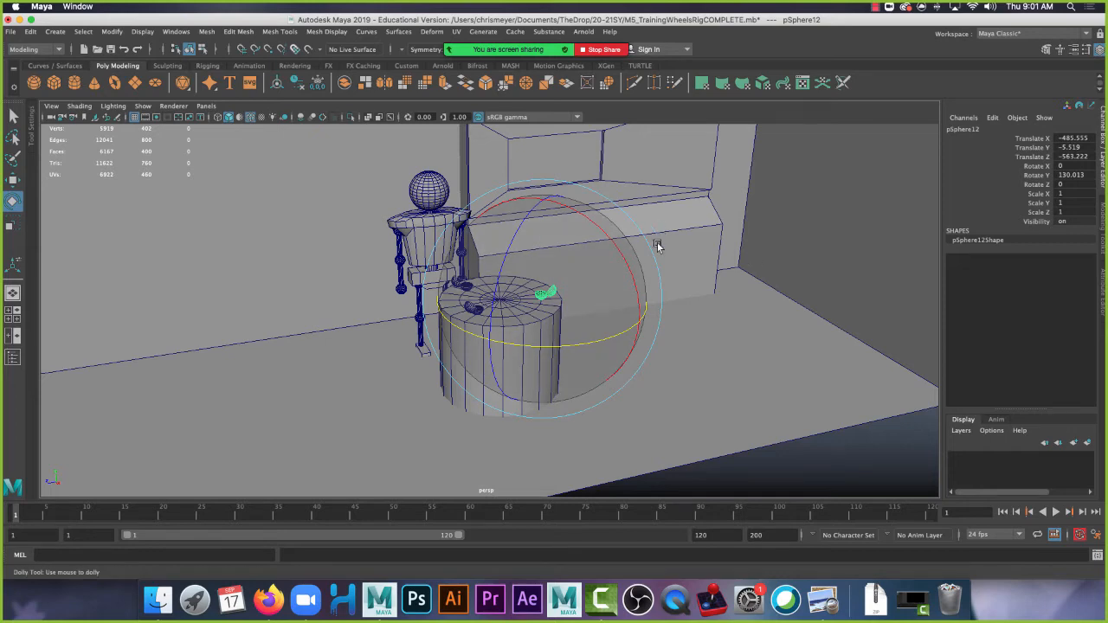
scroll(657, 242, "up", 3)
scroll(657, 243, "up", 3)
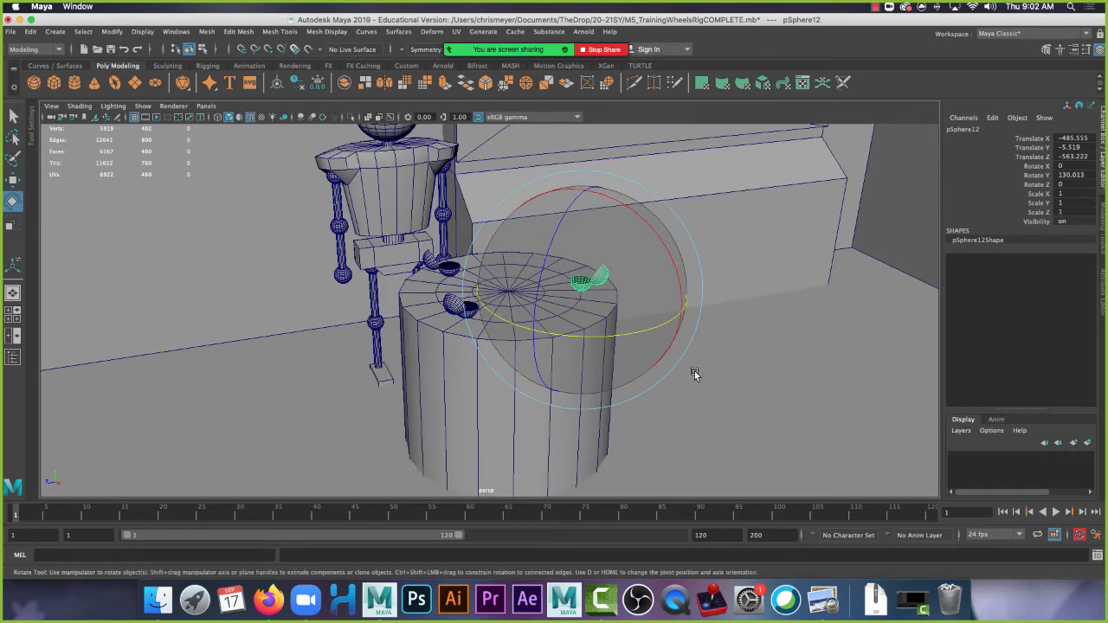
left_click_drag(730, 339, 381, 320, "alt")
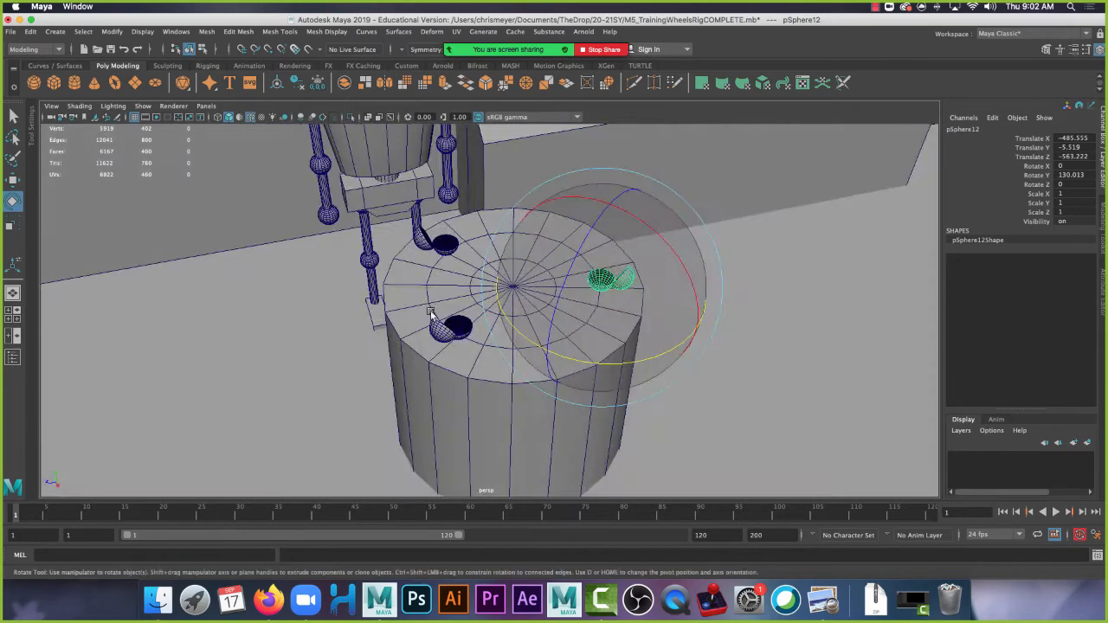
left_click(378, 320)
key("Up")
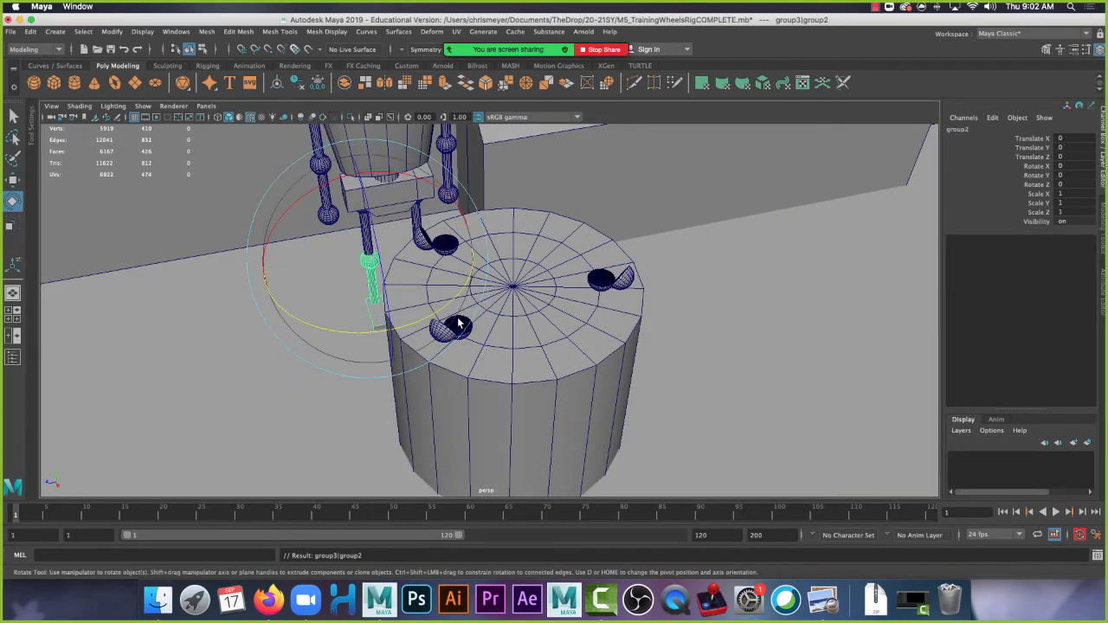
key("Up")
key("Up")
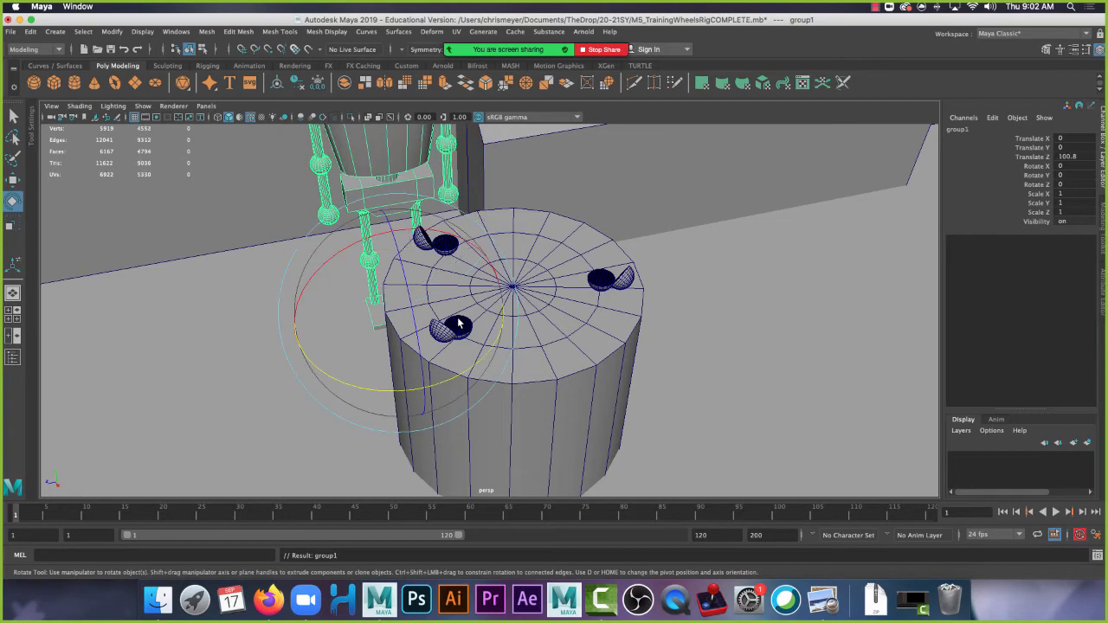
Review the character's placement behind the table in the room, and switch to the cinematography notes in Firefox.
scroll(487, 342, "down", 4)
left_click_drag(514, 361, 442, 295, "alt")
scroll(523, 414, "down", 4)
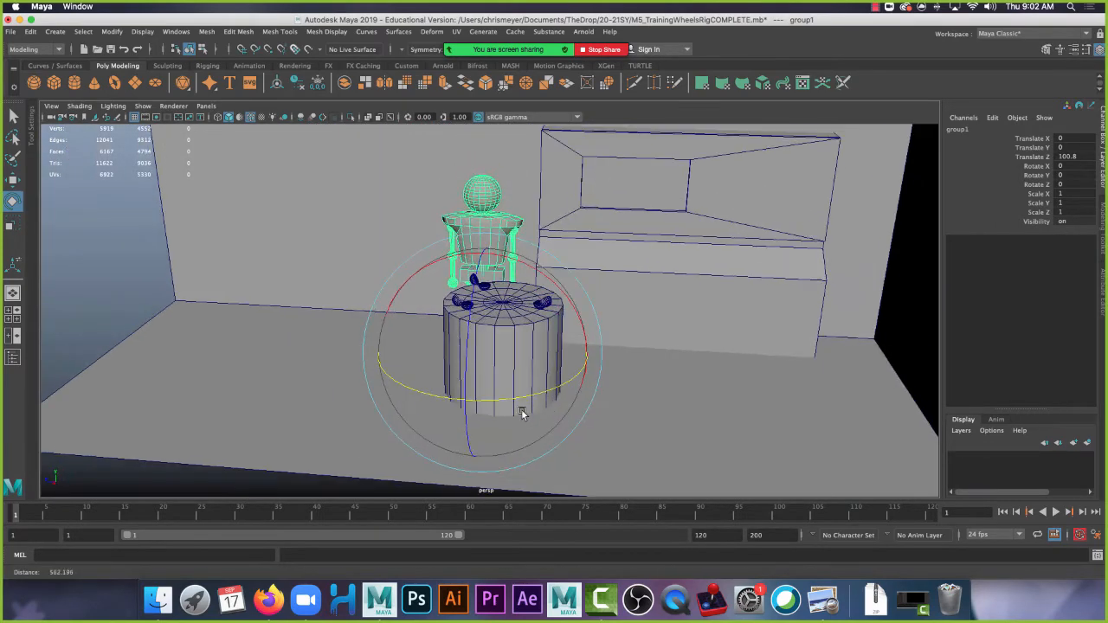
key("f")
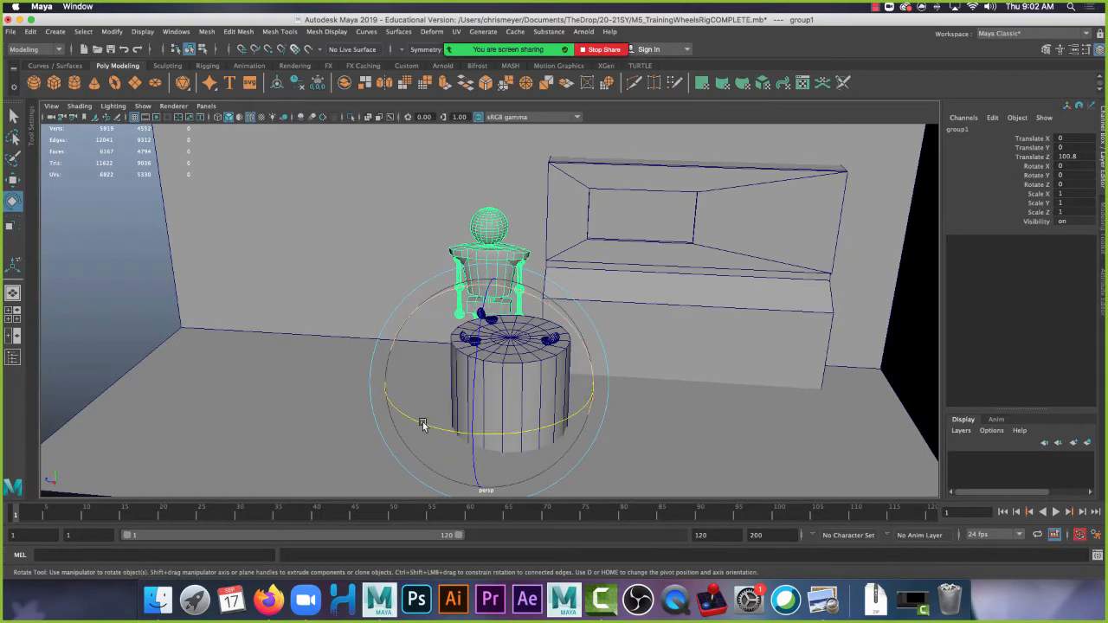
left_click(257, 602)
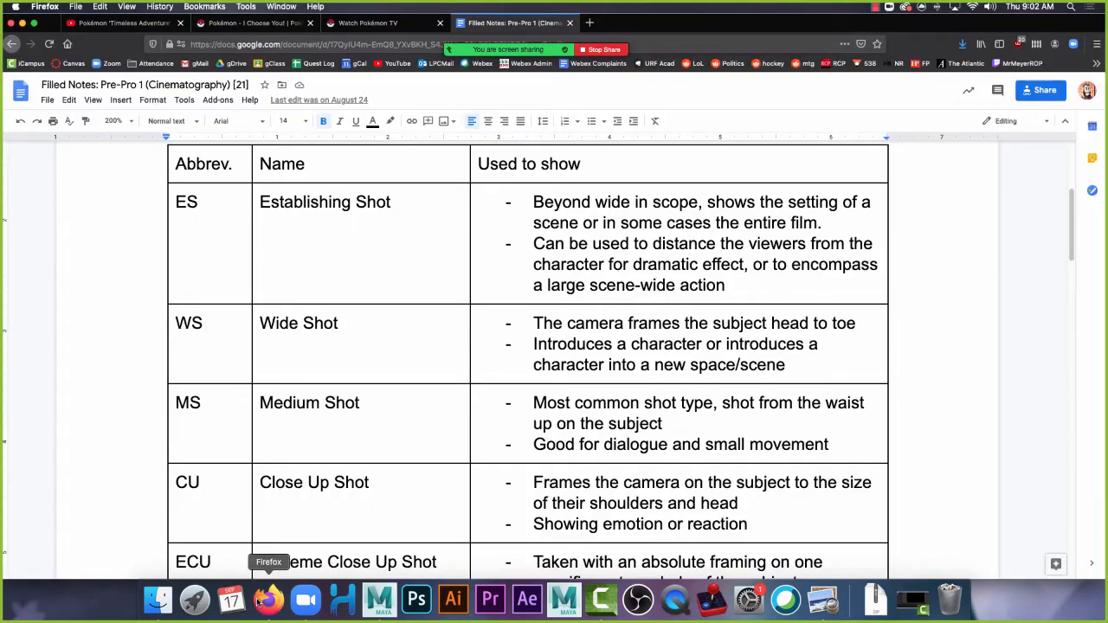
Check the Pokémon reference screenshot in Preview, switch back to Maya, and clear the selection.
left_click(823, 600)
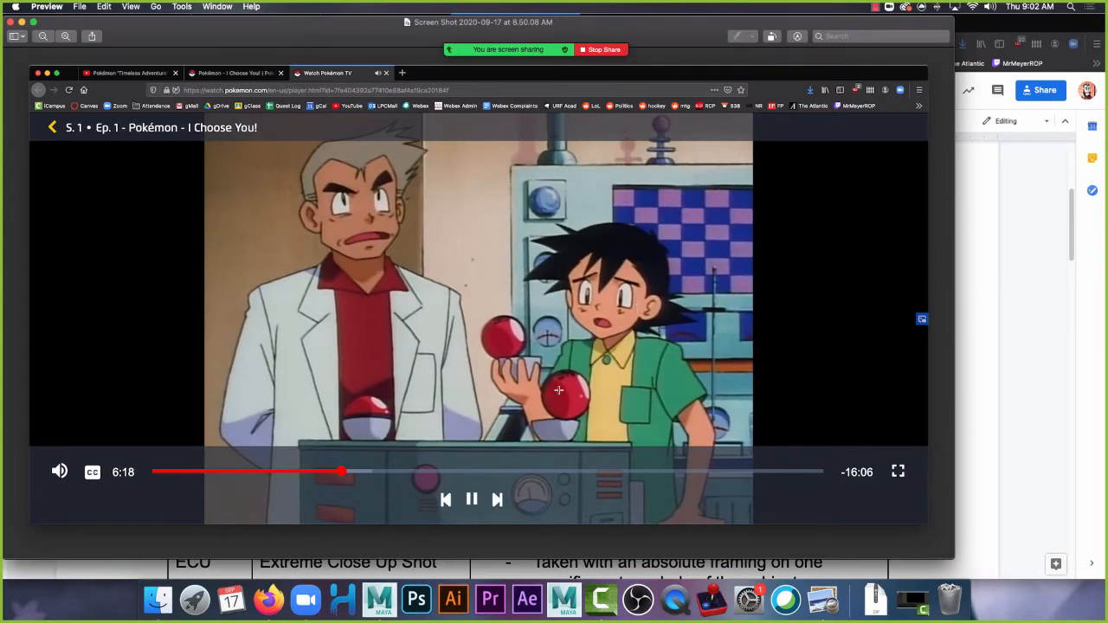
left_click(378, 600)
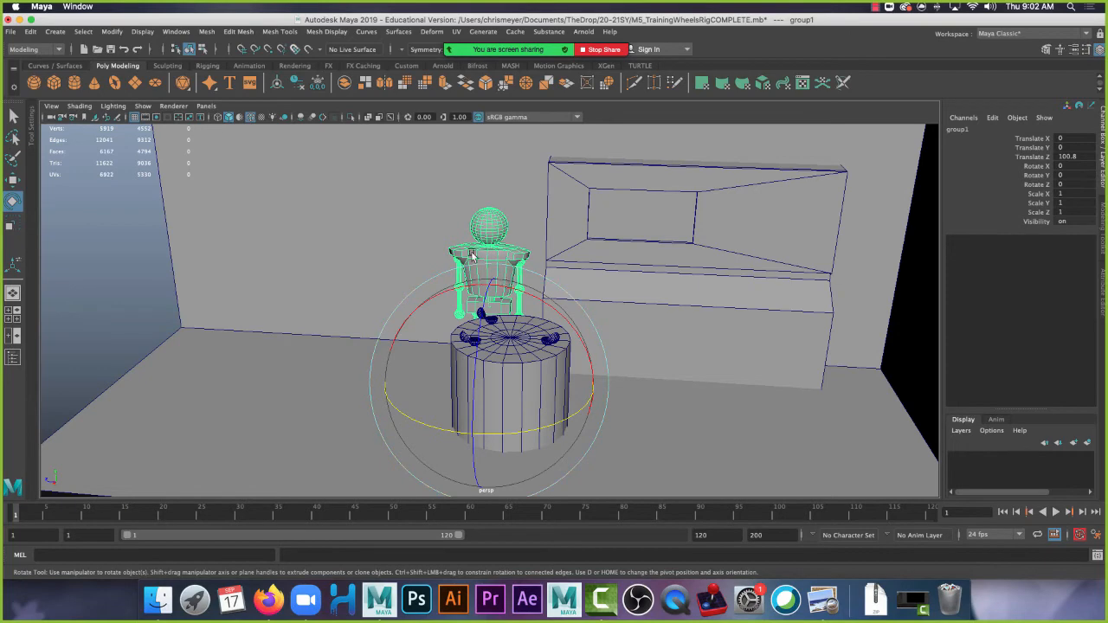
left_click_drag(502, 277, 467, 386, "alt")
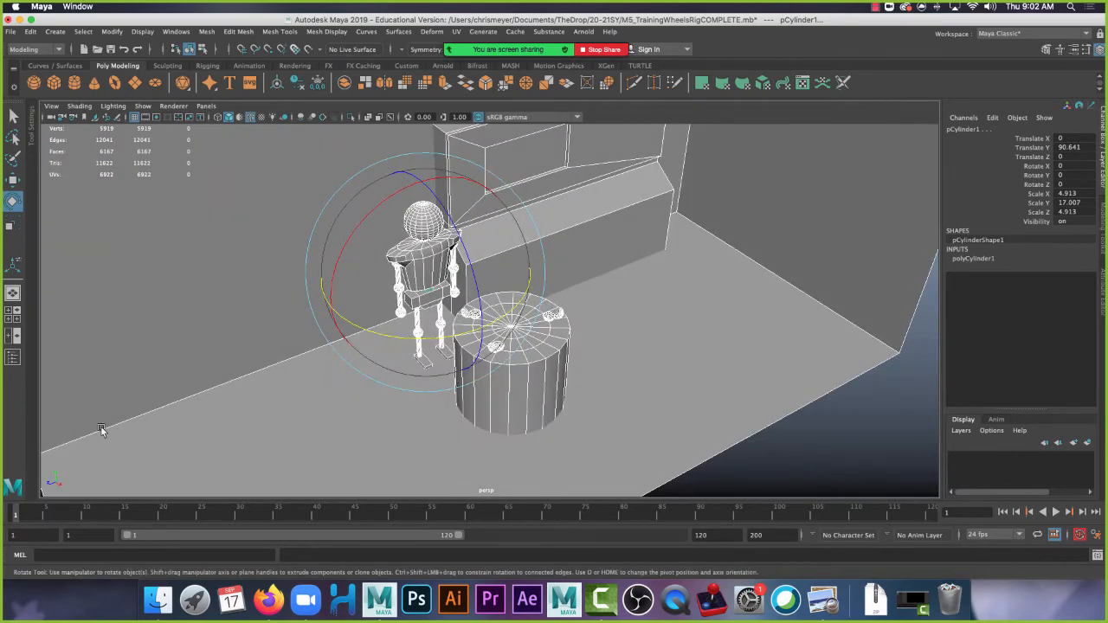
left_click_drag(348, 394, 297, 396, "alt")
left_click(102, 277)
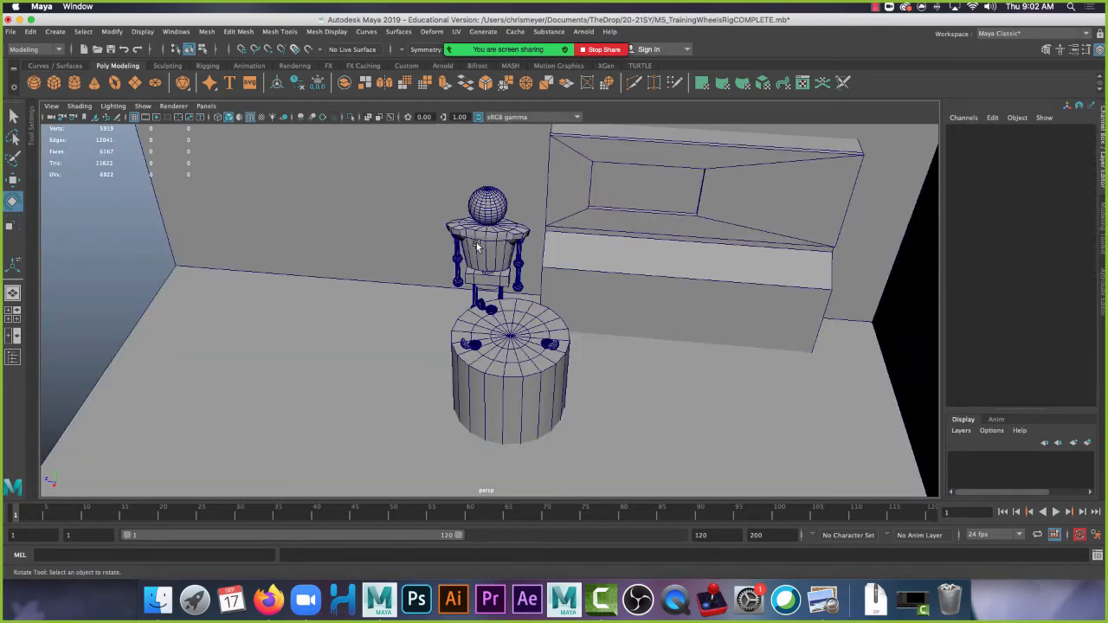
Select the character's top-level group by going up the hierarchy from its head, and duplicate the whole character.
left_click(487, 210)
key("Up")
key("Up")
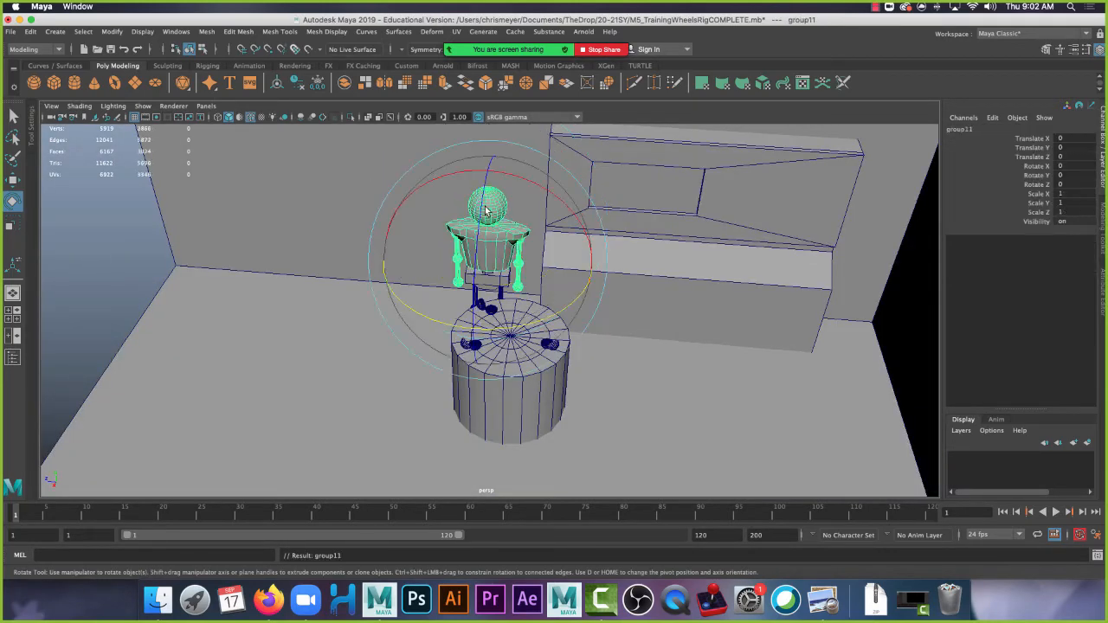
left_click_drag(328, 274, 441, 243, "alt")
key("ctrl+d")
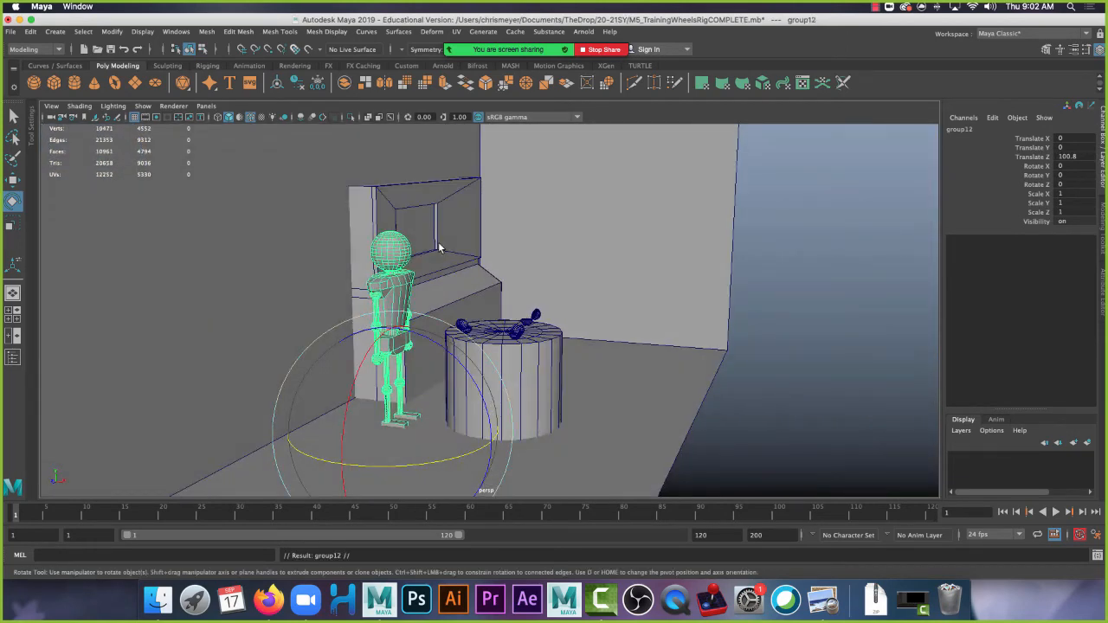
Scale the duplicate character uniformly to about 0.847 and move it to the opposite side of the table.
key("r")
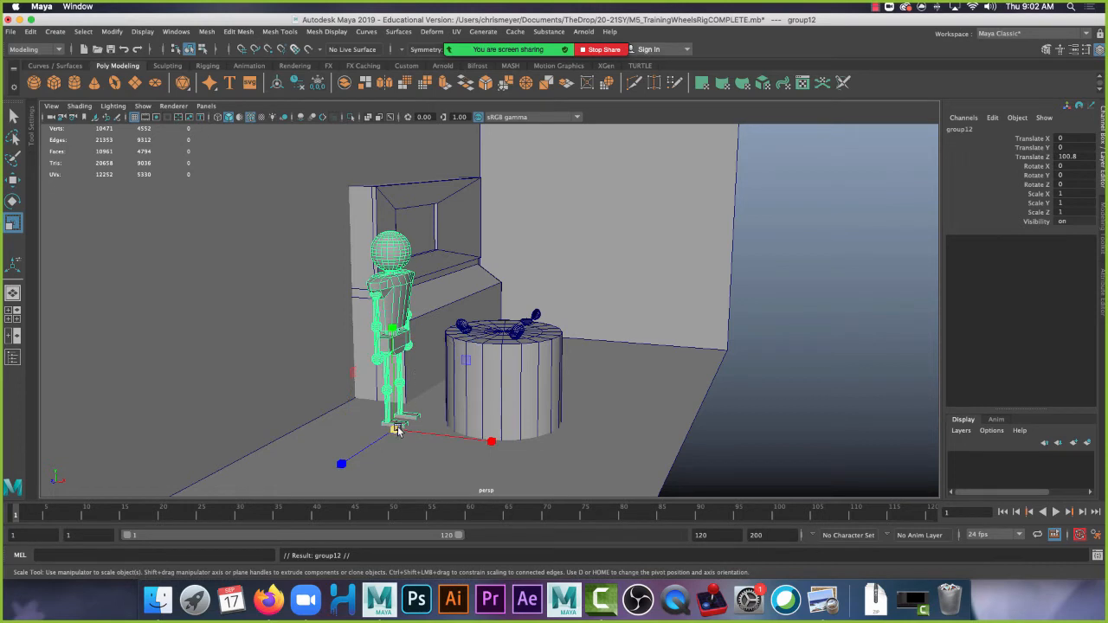
left_click_drag(394, 430, 654, 403)
key("w")
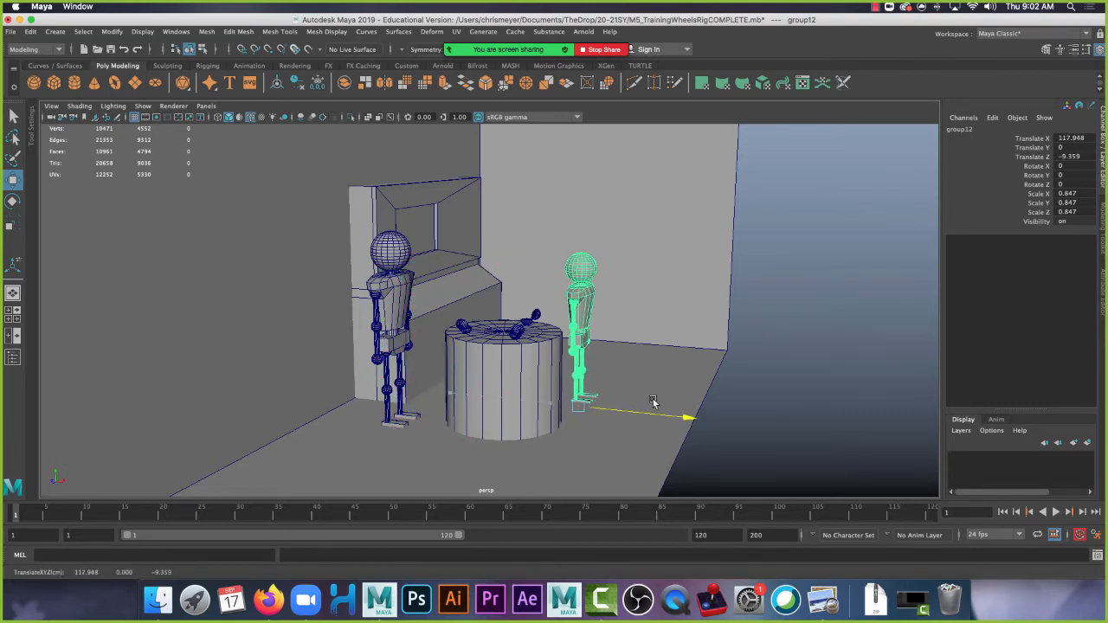
Turn the smaller character about -56 degrees around Y and move it beside the table, at about X 37 and Z -0.4.
key("e")
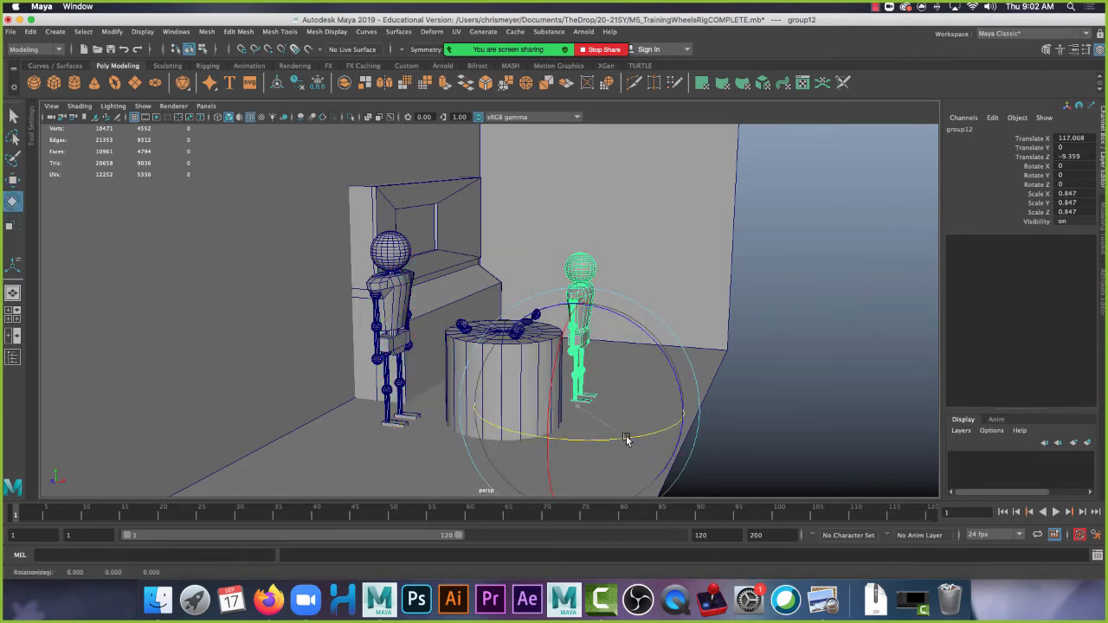
left_click_drag(626, 441, 554, 400)
left_click_drag(663, 408, 624, 425, "alt")
key("w")
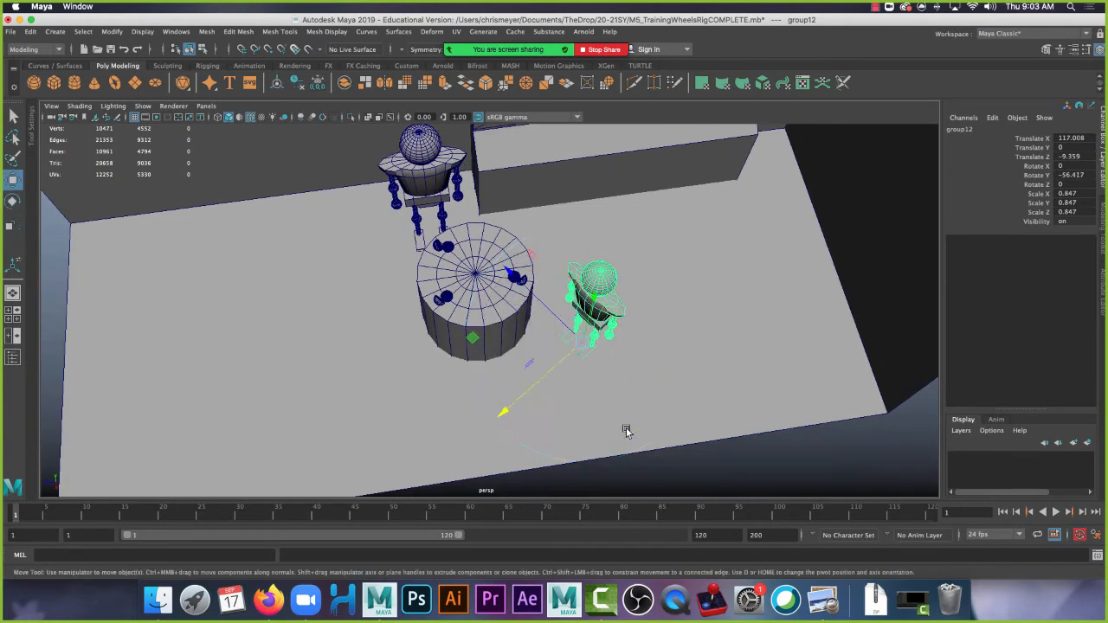
left_click_drag(560, 309, 490, 257)
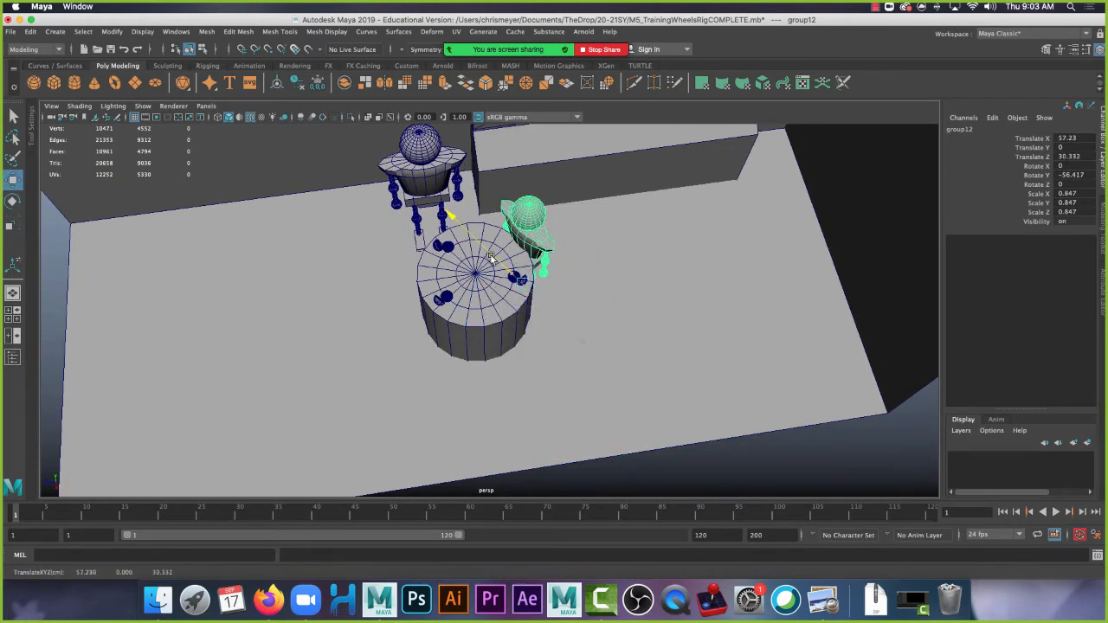
left_click_drag(442, 353, 478, 320)
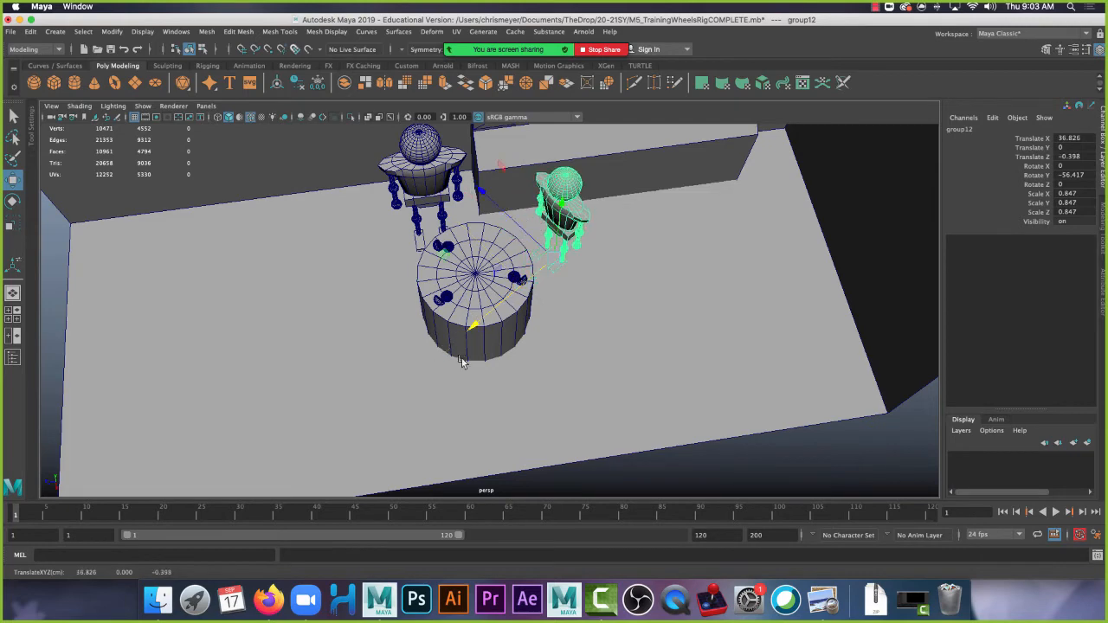
Examine the placement of both characters around the table from several angles, and clear the selection.
left_click_drag(463, 362, 485, 309, "alt")
middle_click_drag(460, 279, 556, 292, "alt")
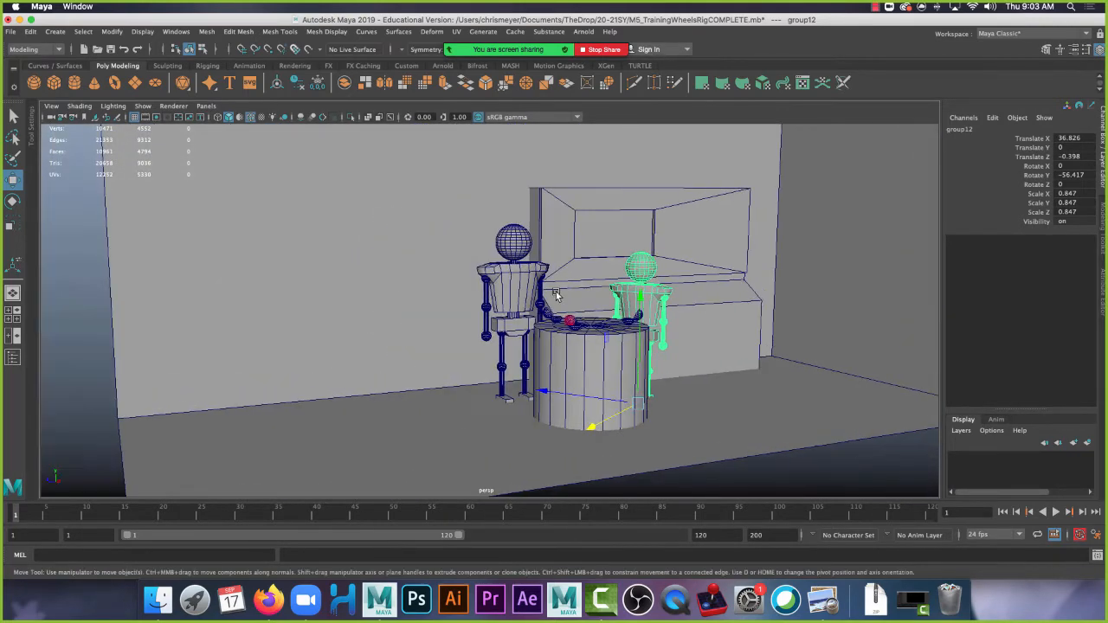
right_click_drag(556, 292, 593, 342, "alt")
left_click_drag(719, 369, 750, 398, "alt")
right_click_drag(750, 399, 621, 338, "alt")
left_click_drag(631, 366, 659, 392, "alt")
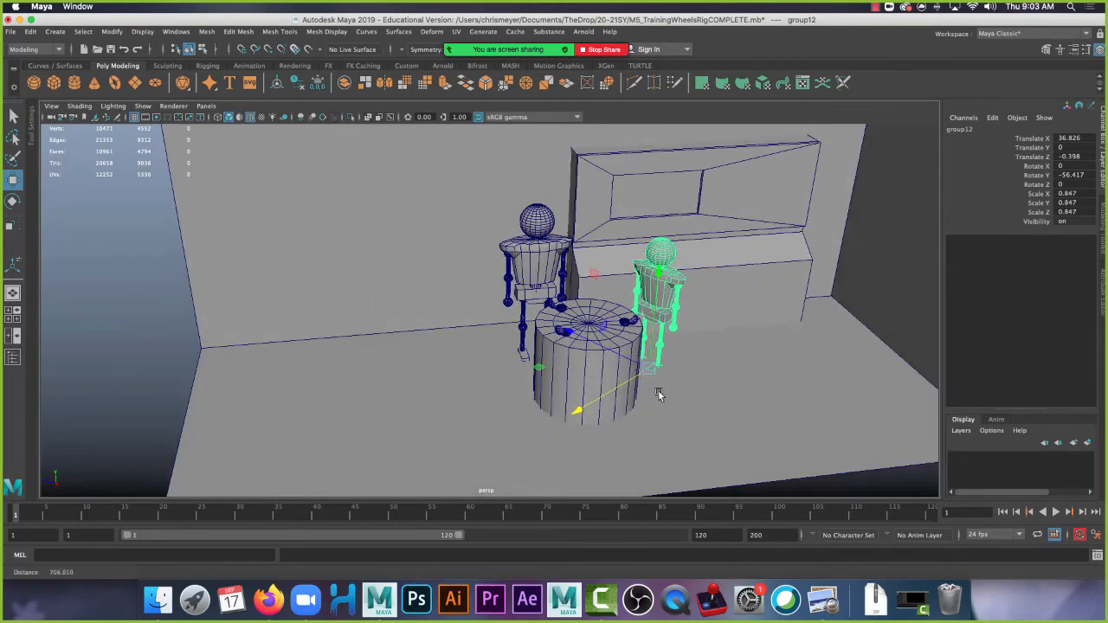
right_click_drag(659, 391, 677, 434, "alt")
left_click(703, 472)
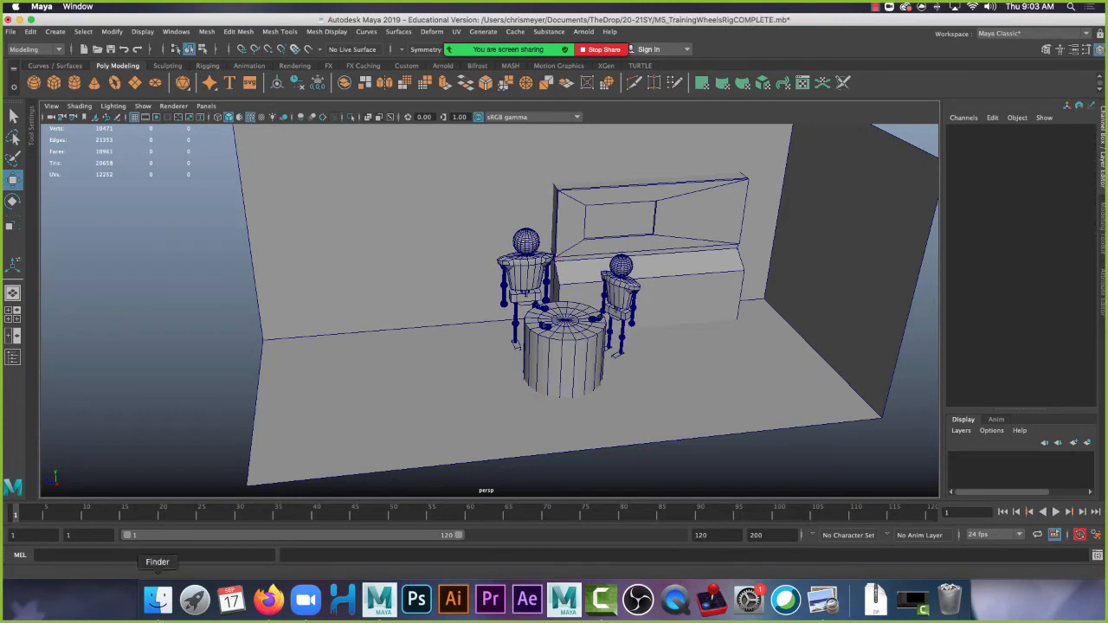
Switch to Firefox, find the Maya Notes [21] Drive folder in a new tab, and open the Maya 5 (Viewer Modes) notes.
left_click(276, 609)
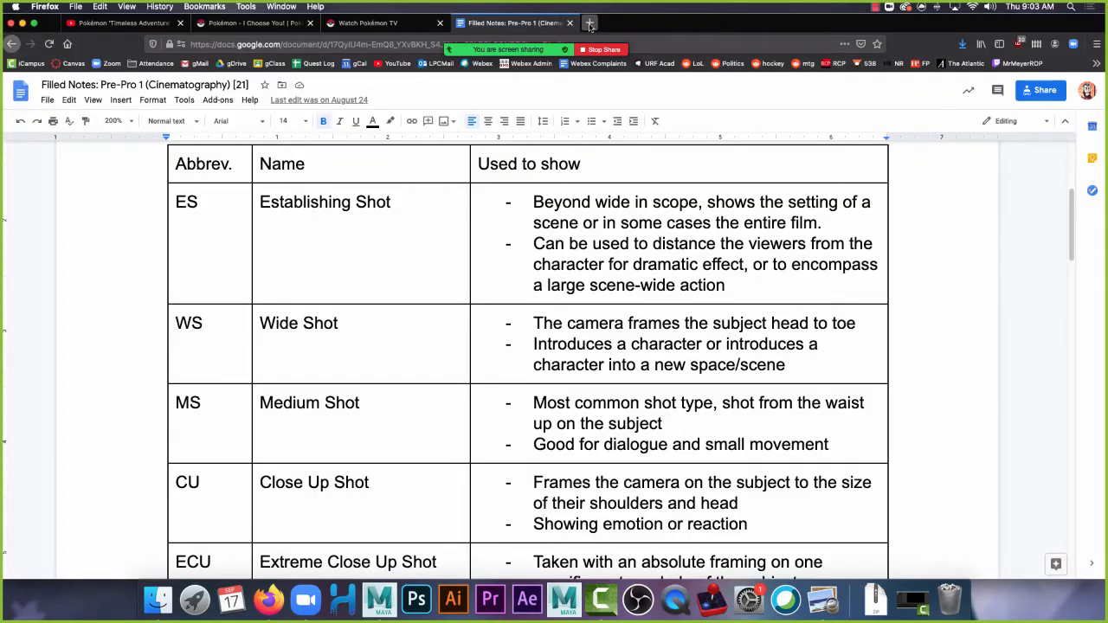
left_click(590, 22)
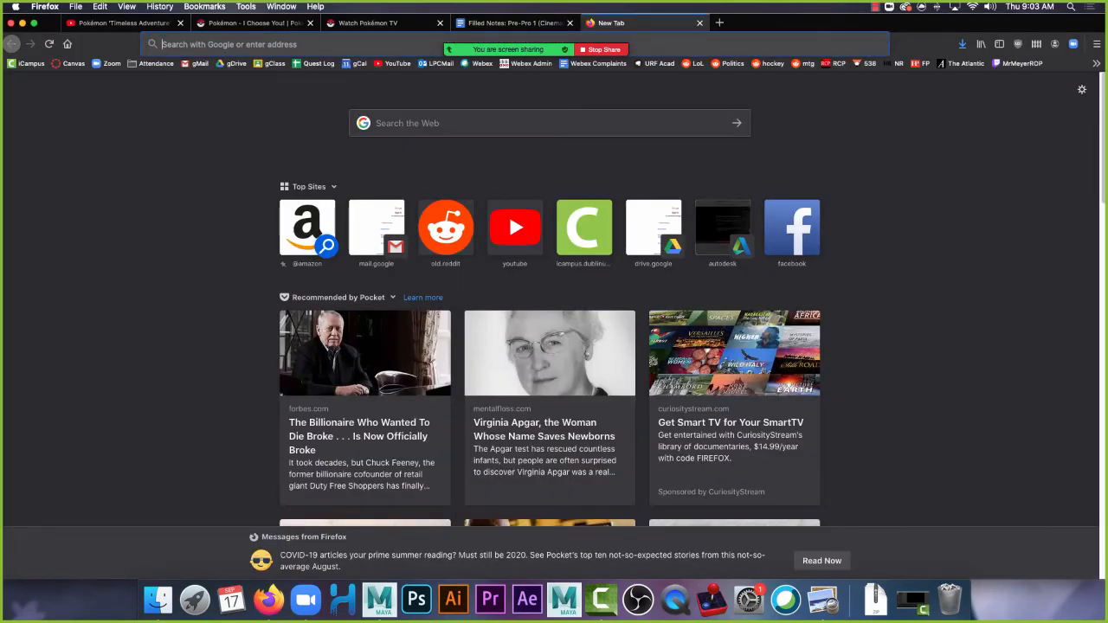
type("maya 5")
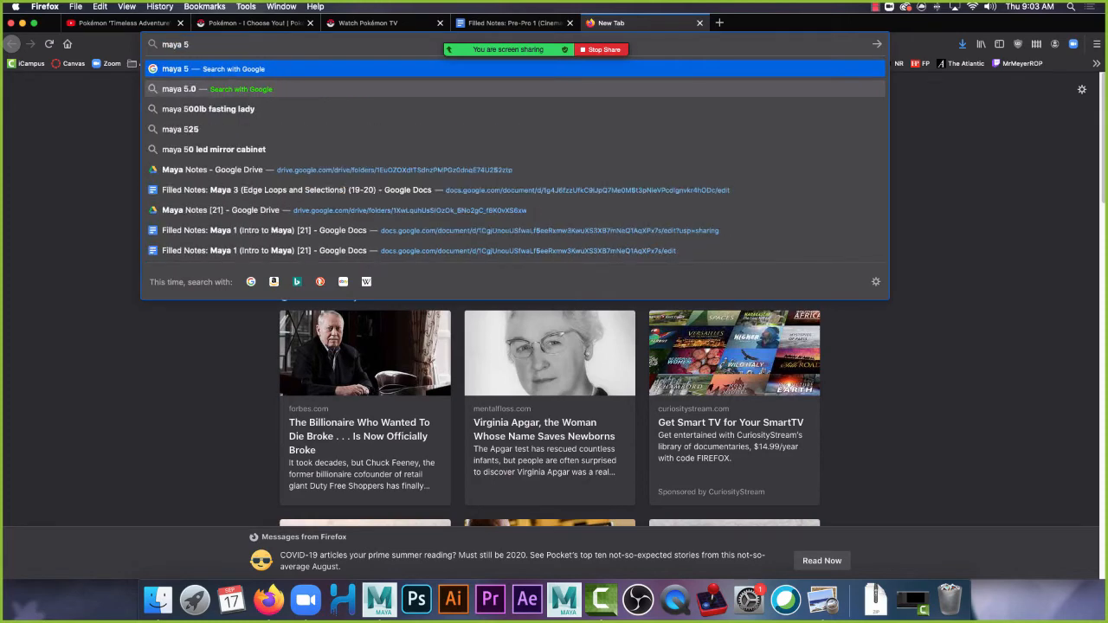
left_click(291, 209)
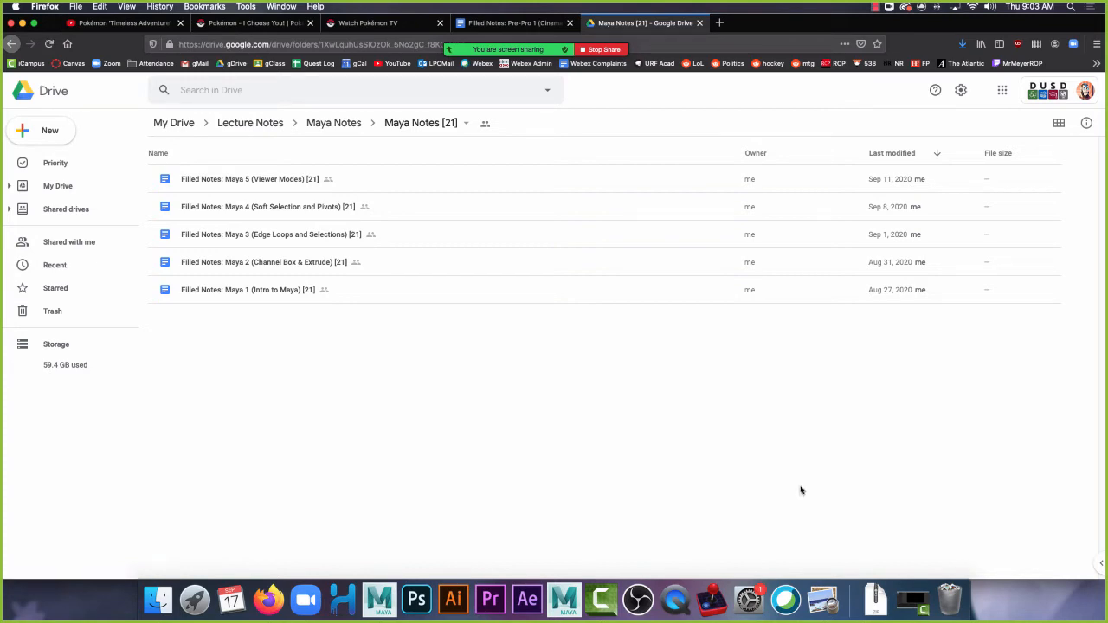
double_click(299, 181)
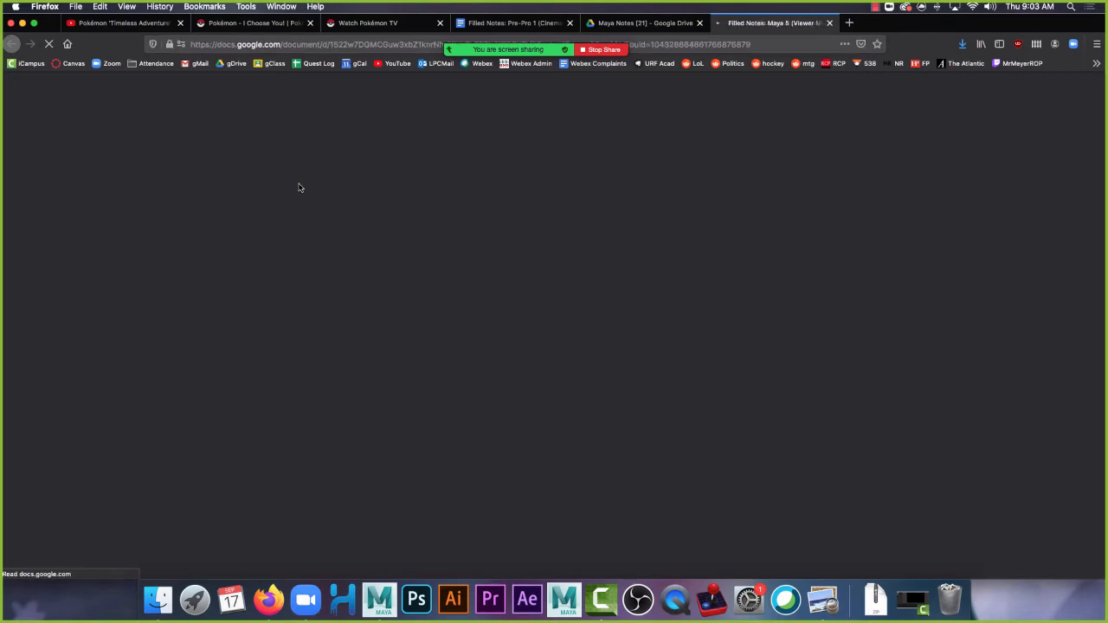
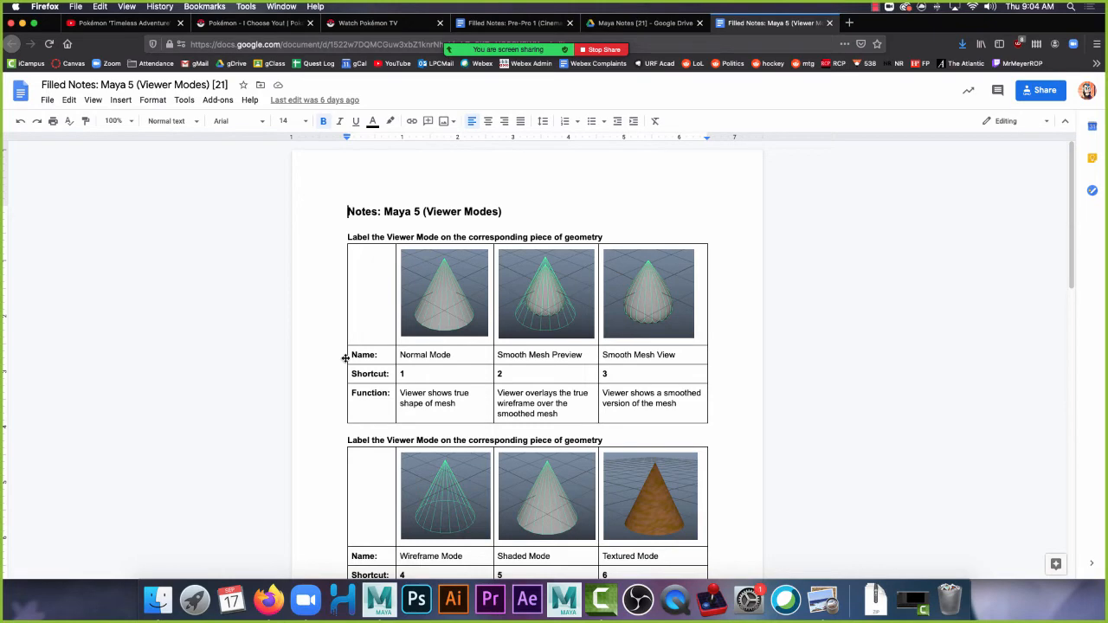
Find the table of Viewer buttons in the notes and enlarge the document to 200%.
scroll(415, 371, "down", 10)
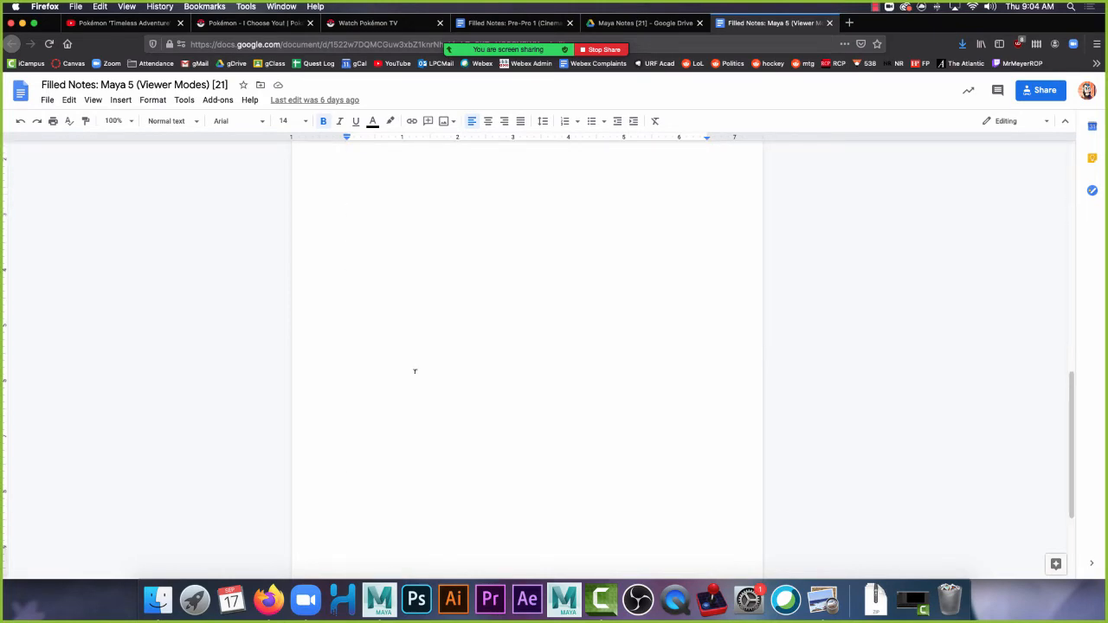
scroll(415, 371, "up", 5)
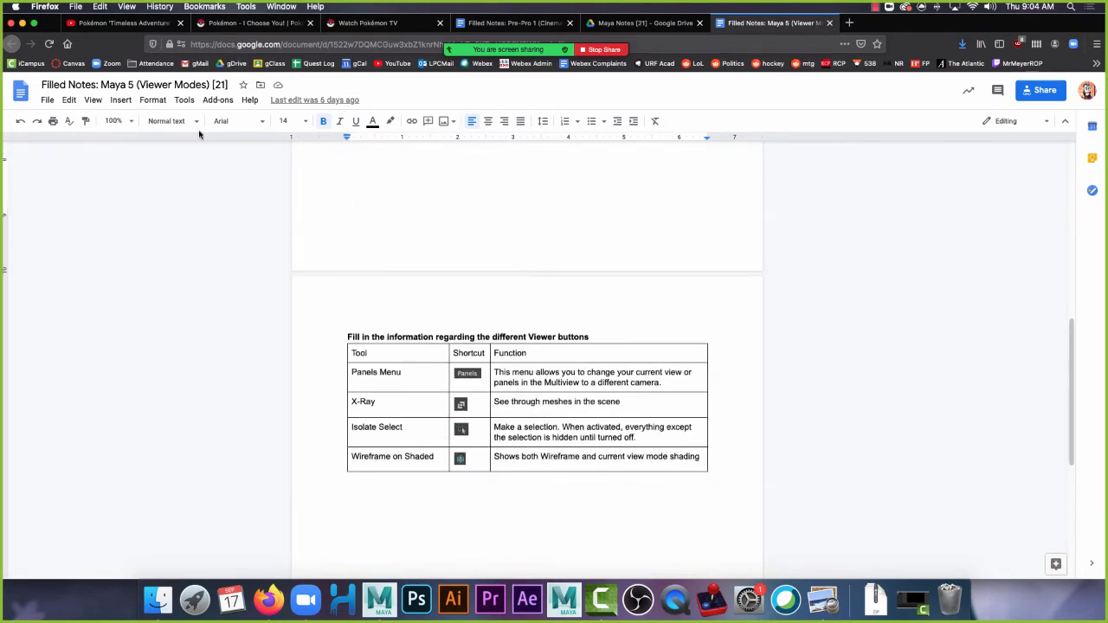
left_click(115, 120)
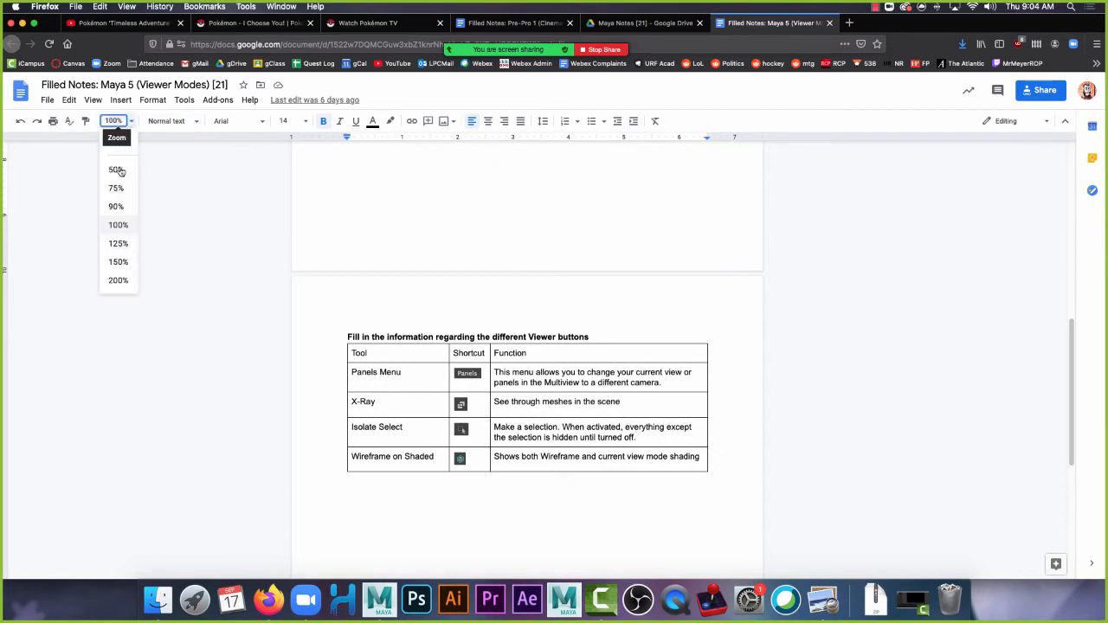
left_click(117, 281)
scroll(586, 399, "down", 2)
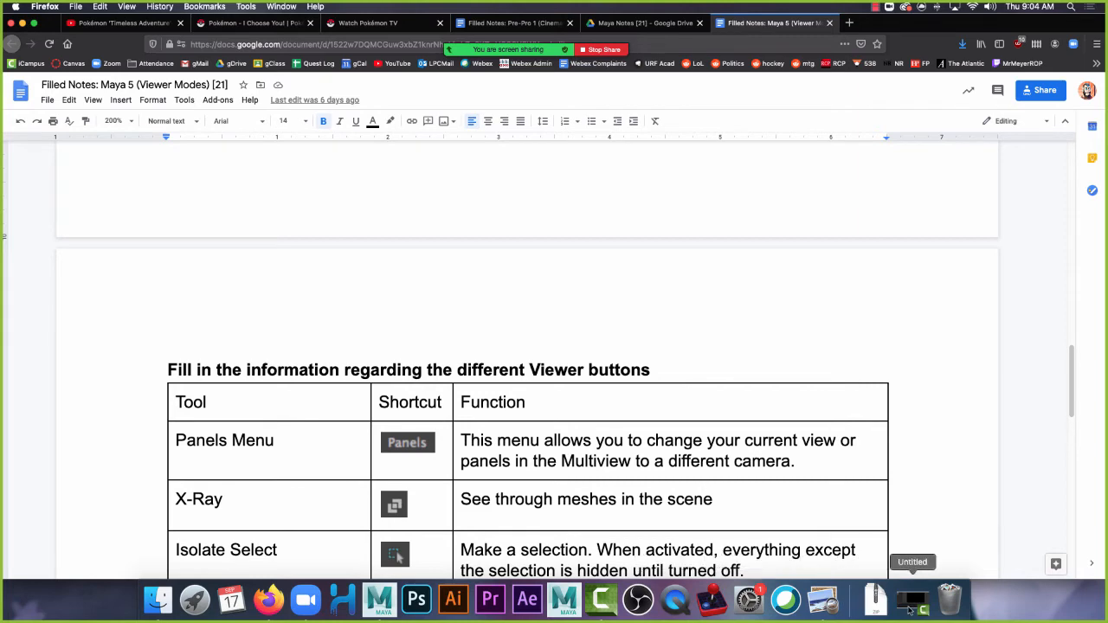
Switch back to Maya and create a new perspective camera for the current view.
left_click(381, 600)
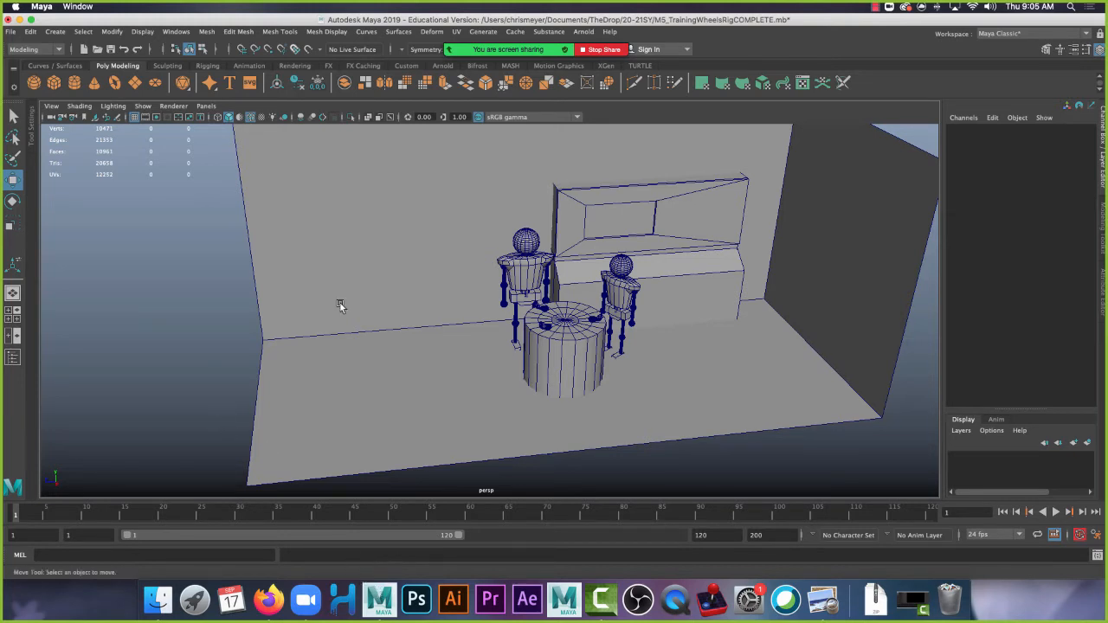
left_click(206, 106)
mouse_move(266, 118)
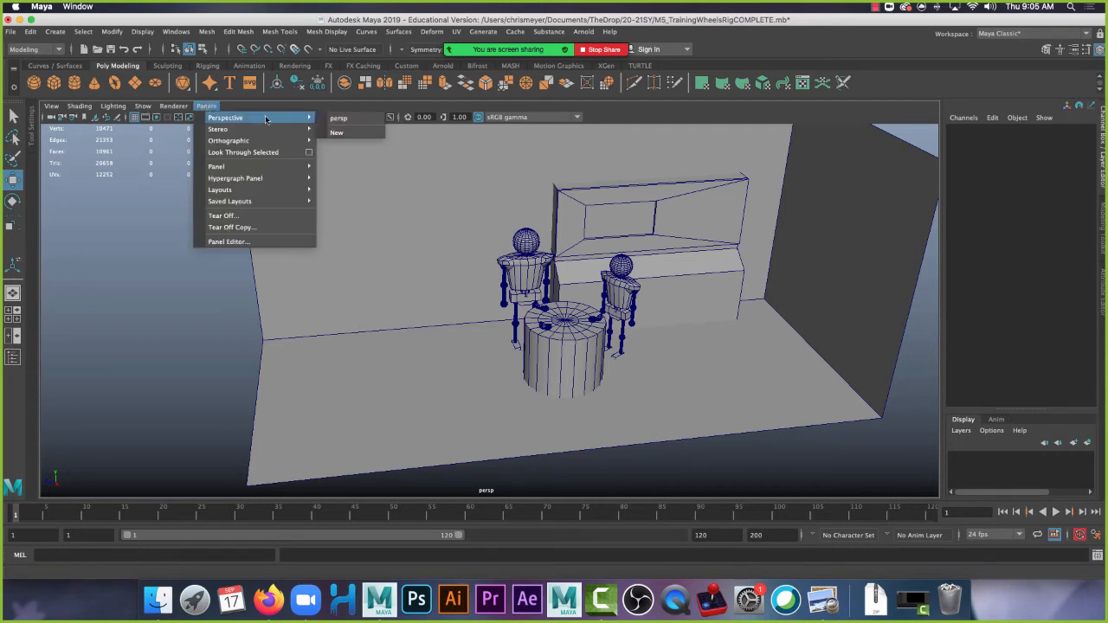
left_click(354, 133)
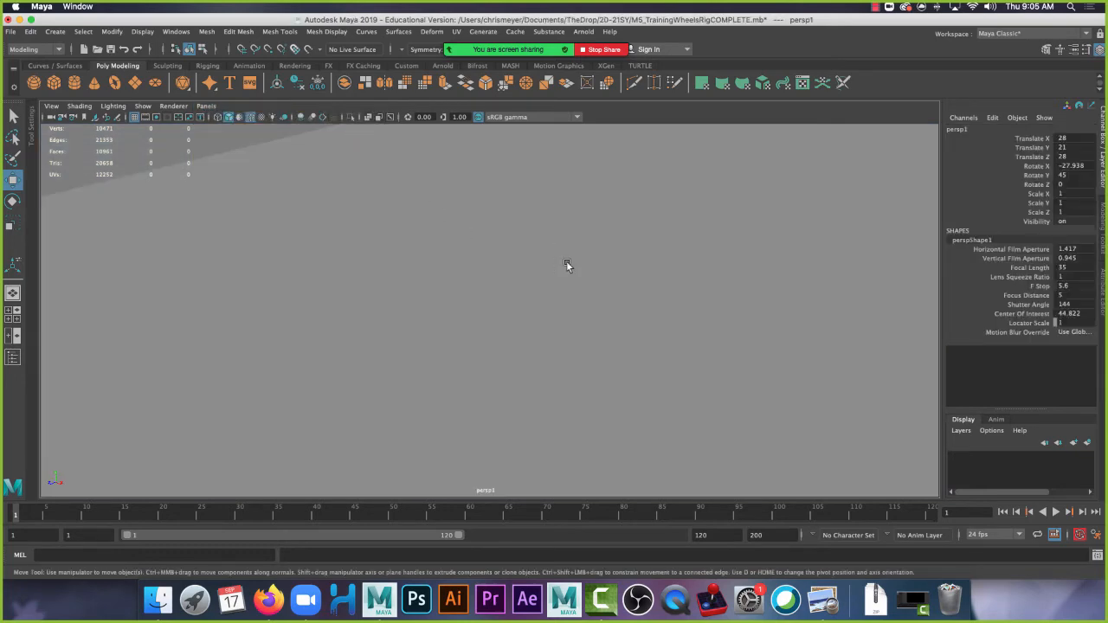
Position the new camera close to the table, framing both characters from the waist up with Poké Balls in front.
scroll(658, 352, "down", 10)
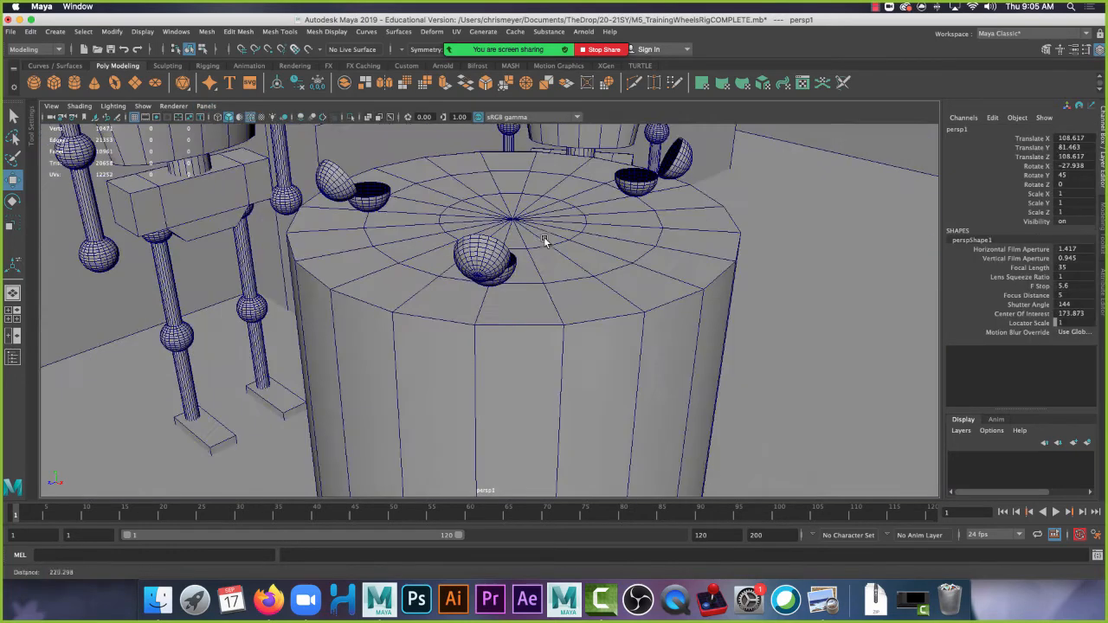
left_click_drag(579, 275, 537, 278, "alt")
middle_click_drag(537, 279, 603, 365, "alt")
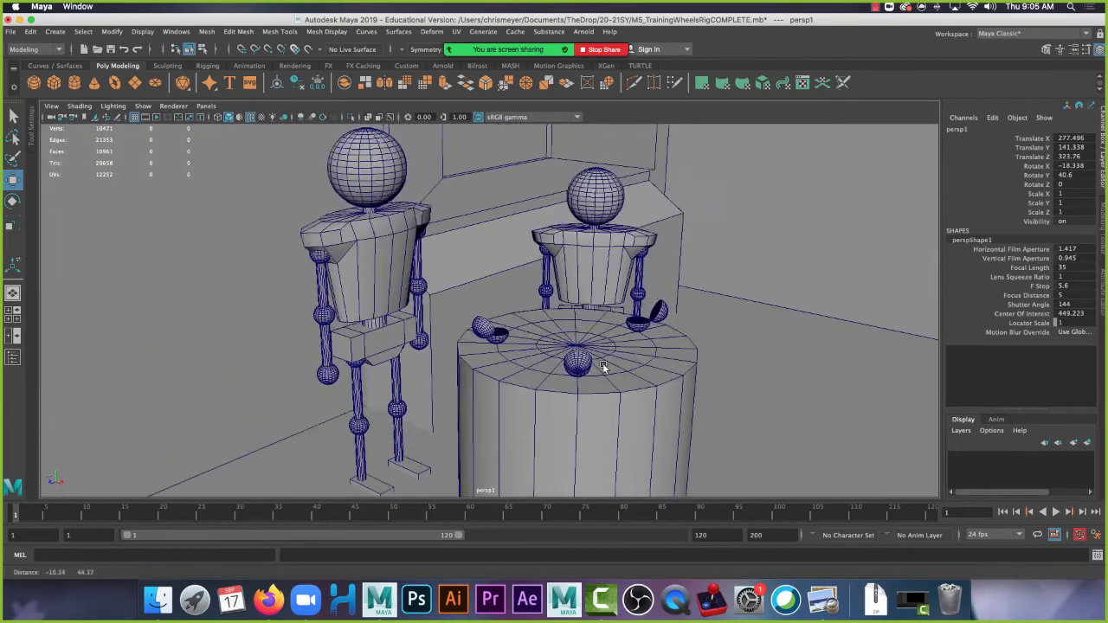
scroll(696, 392, "down", 2)
scroll(696, 390, "down", 5)
middle_click_drag(617, 290, 737, 320, "alt")
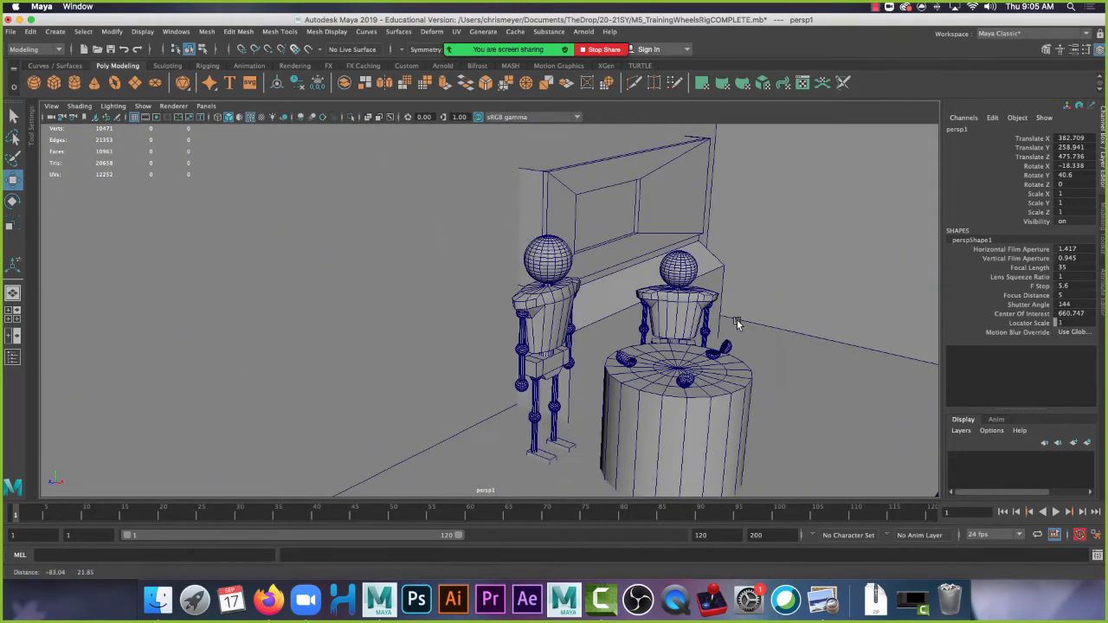
left_click_drag(737, 320, 734, 299, "alt")
right_click_drag(753, 280, 819, 372, "alt")
middle_click_drag(819, 371, 629, 342, "alt")
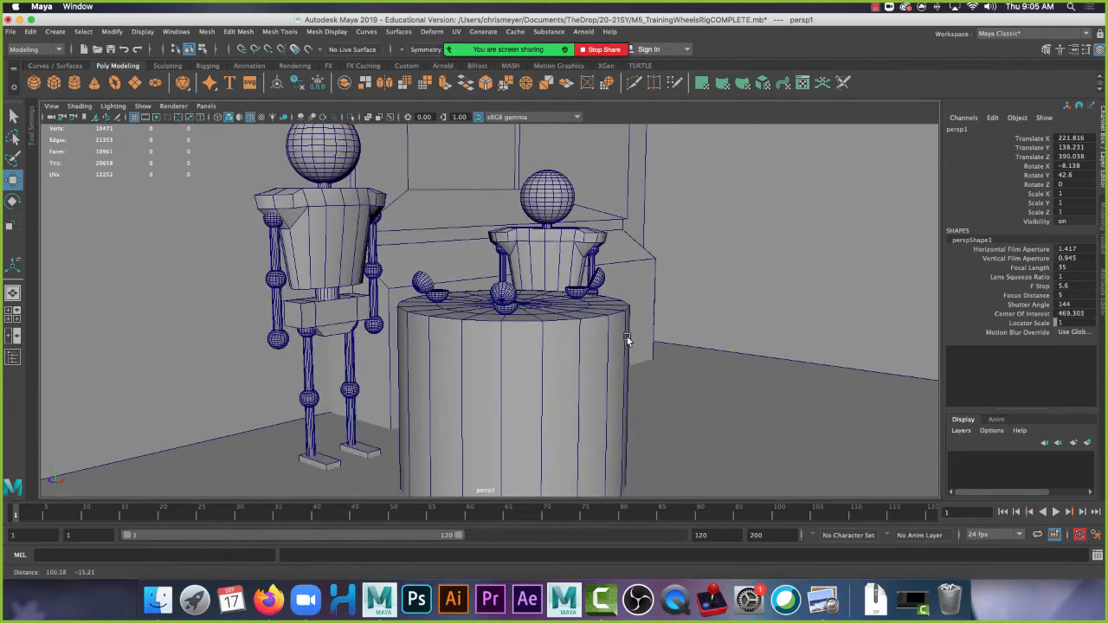
right_click_drag(629, 341, 720, 404, "alt")
middle_click_drag(720, 404, 720, 460, "alt")
right_click_drag(720, 460, 671, 317, "alt")
middle_click_drag(671, 317, 742, 321, "alt")
mouse_move(742, 321)
left_mouse_down("alt")
mouse_move(724, 325)
mouse_move(740, 307)
mouse_move(702, 344)
mouse_move(742, 317)
left_mouse_up("alt")
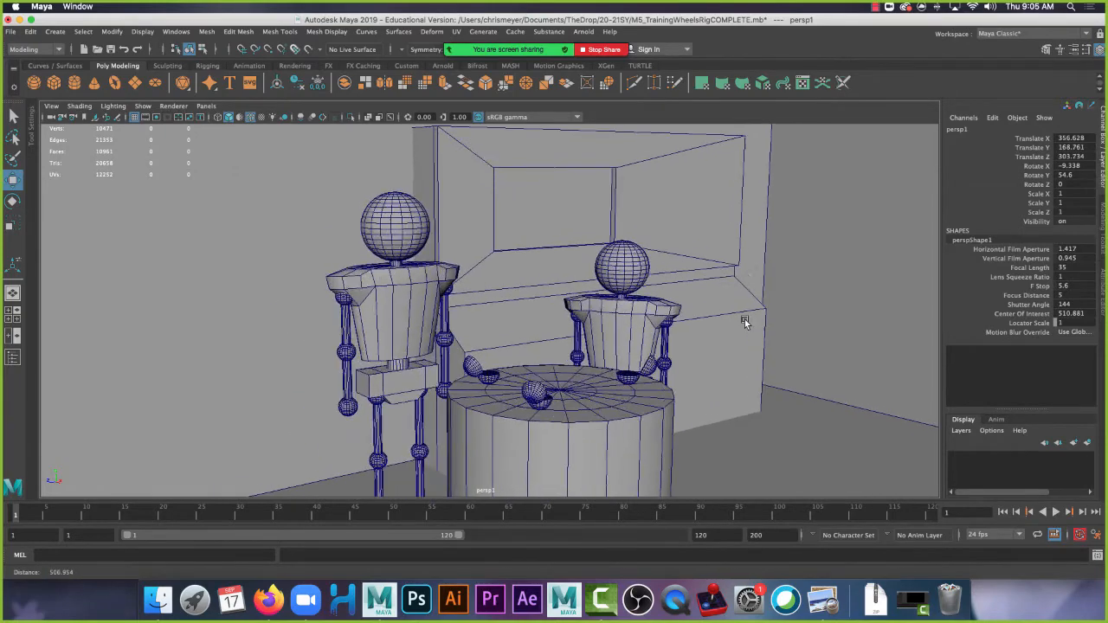
right_click_drag(742, 317, 763, 358, "alt")
middle_click_drag(763, 359, 758, 296, "alt")
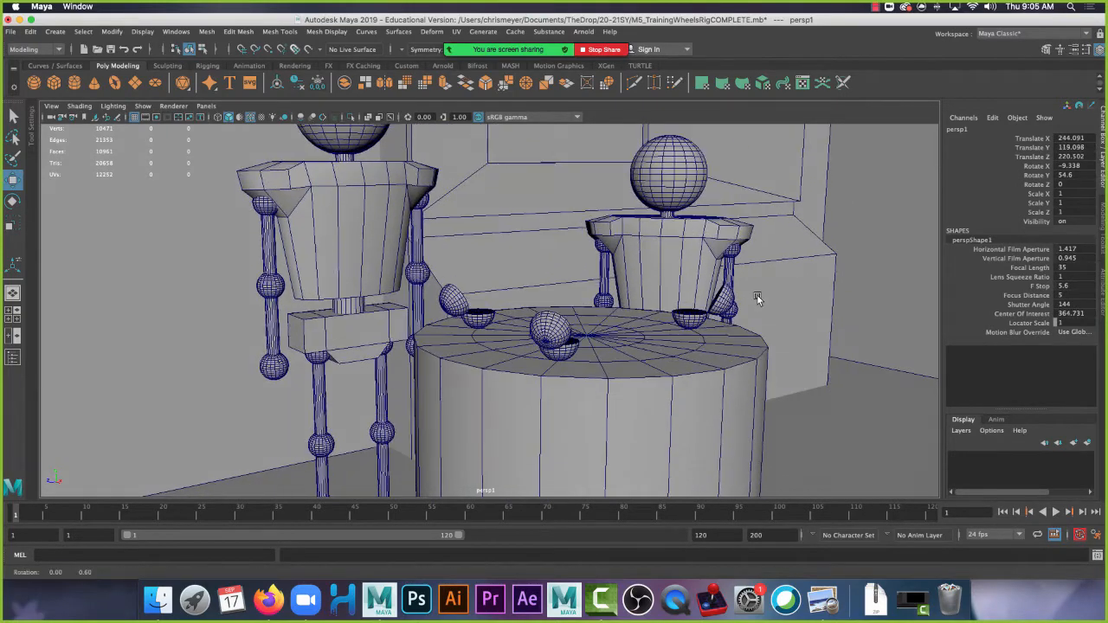
left_click_drag(758, 295, 751, 317, "alt")
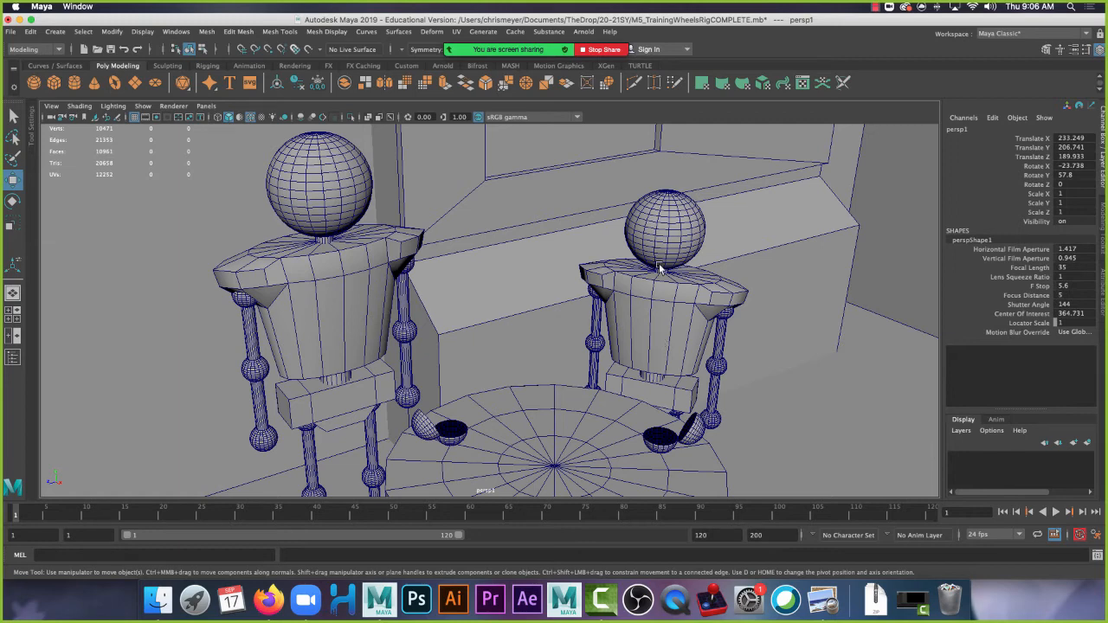
Reframe the new camera near the shorter character's shoulder, with the taller character standing in the background.
right_click_drag(578, 412, 559, 351, "alt")
left_click_drag(560, 355, 599, 314, "alt")
right_click_drag(632, 325, 663, 356, "alt")
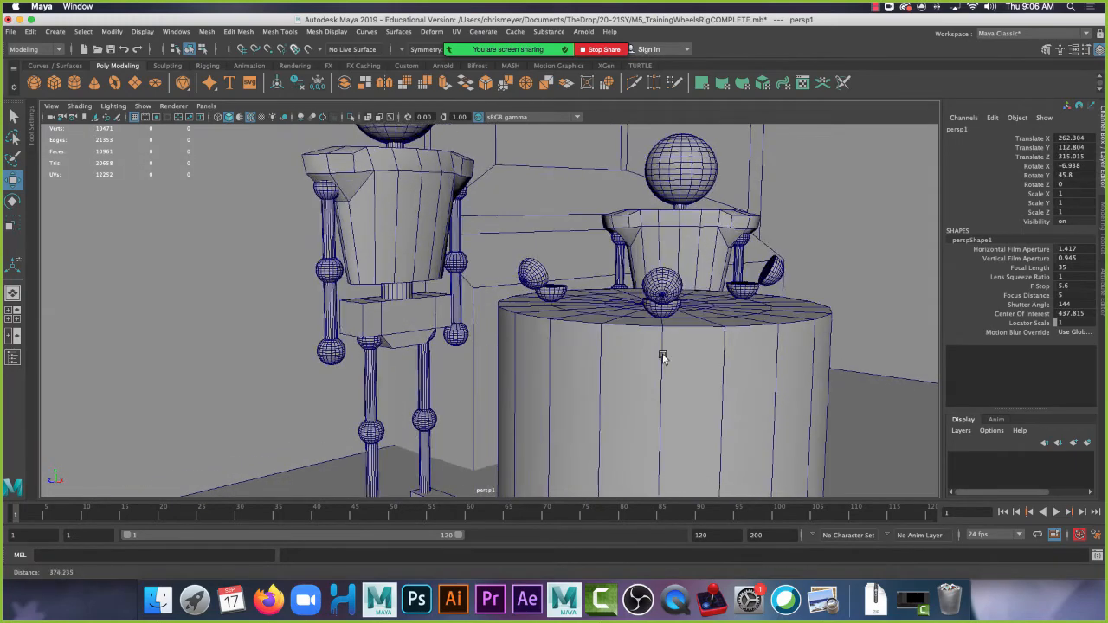
left_click_drag(725, 263, 717, 320, "alt")
middle_click_drag(720, 309, 637, 291, "alt")
right_click_drag(638, 292, 690, 354, "alt")
left_click_drag(690, 353, 681, 363, "alt")
right_click_drag(681, 364, 705, 386, "alt")
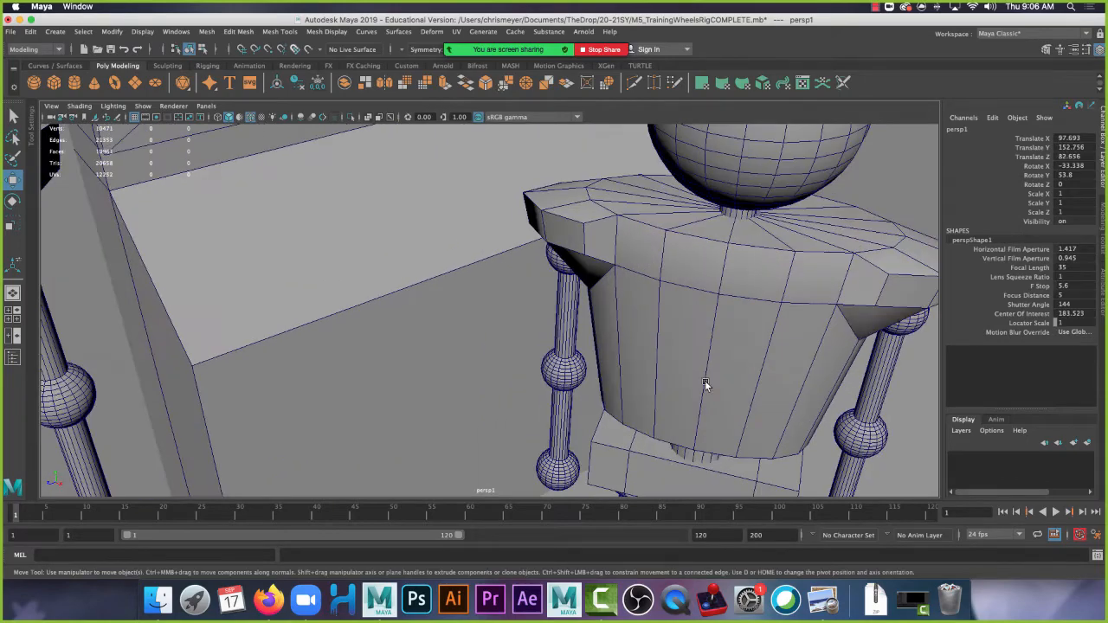
middle_click_drag(707, 381, 695, 419, "alt")
left_click_drag(719, 400, 641, 378, "alt")
middle_click_drag(447, 326, 424, 328, "alt")
left_click_drag(424, 328, 482, 324, "alt")
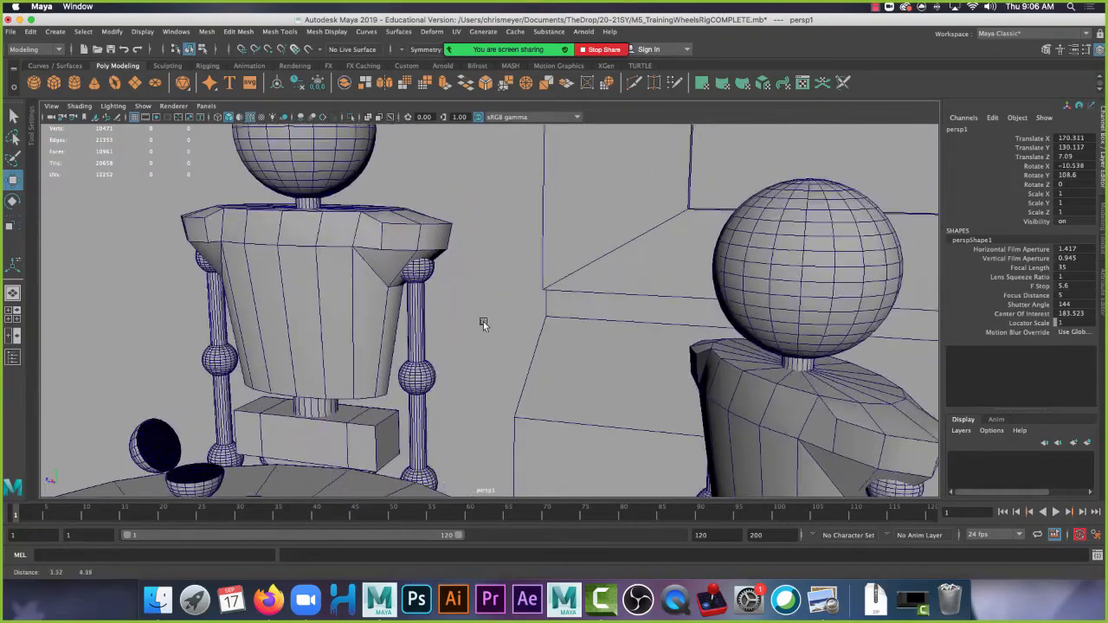
right_click_drag(482, 324, 475, 311, "alt")
left_click_drag(476, 311, 481, 320, "alt")
middle_click_drag(494, 214, 484, 266, "alt")
left_click_drag(483, 263, 434, 244, "alt")
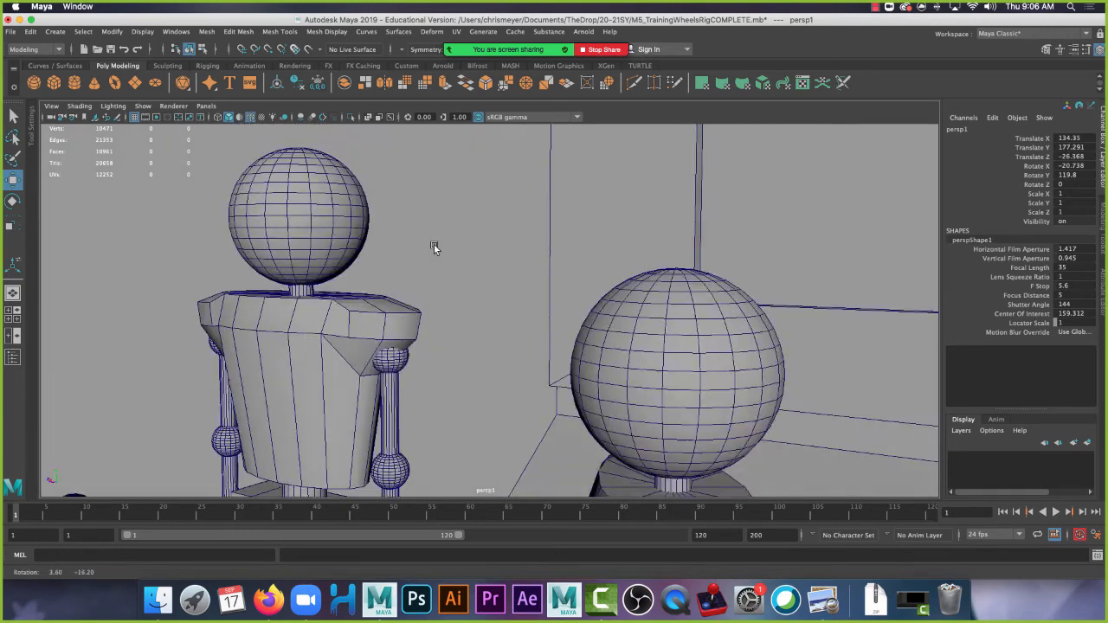
Move the whole shorter character, not just its torso or upper body, to about X 44, Z 10.5.
scroll(434, 244, "down", 8)
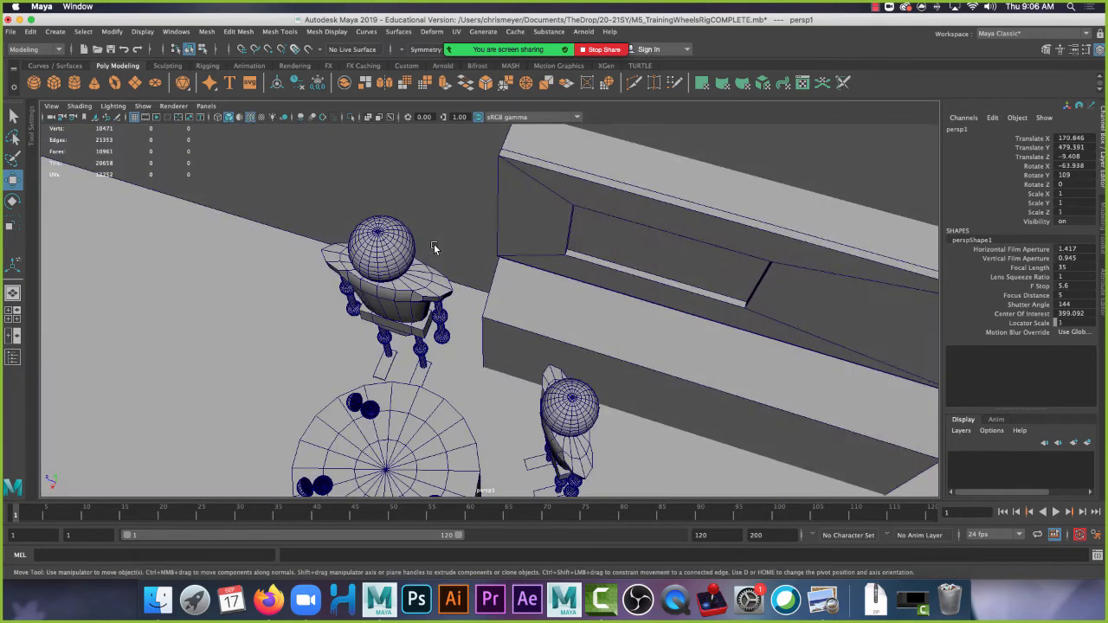
left_click(582, 450)
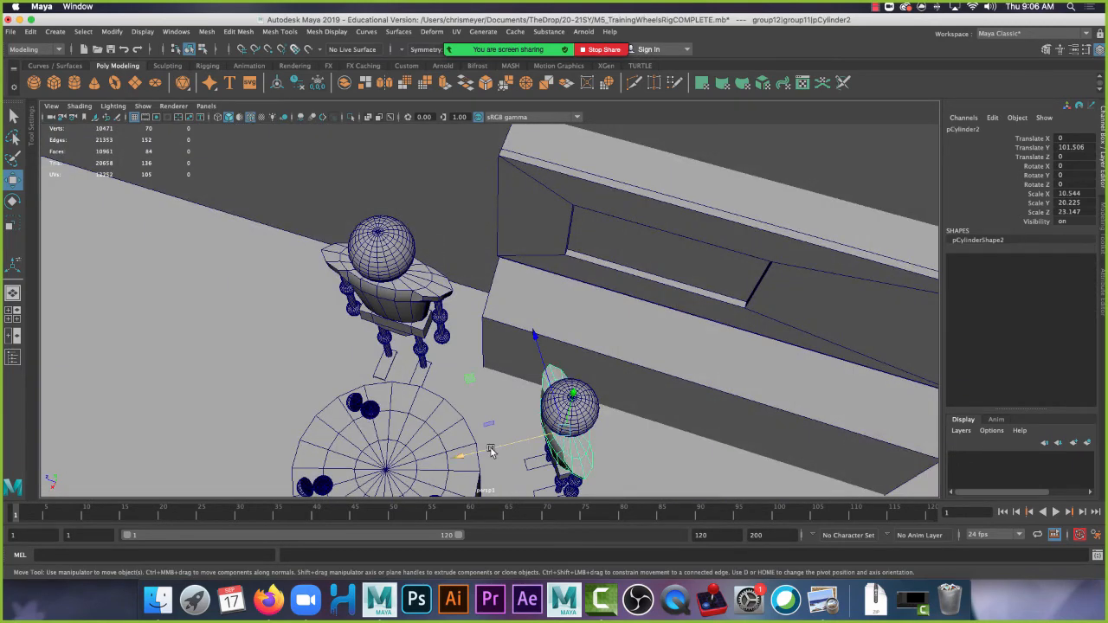
left_click_drag(490, 449, 466, 456)
key("super+z")
key("Up")
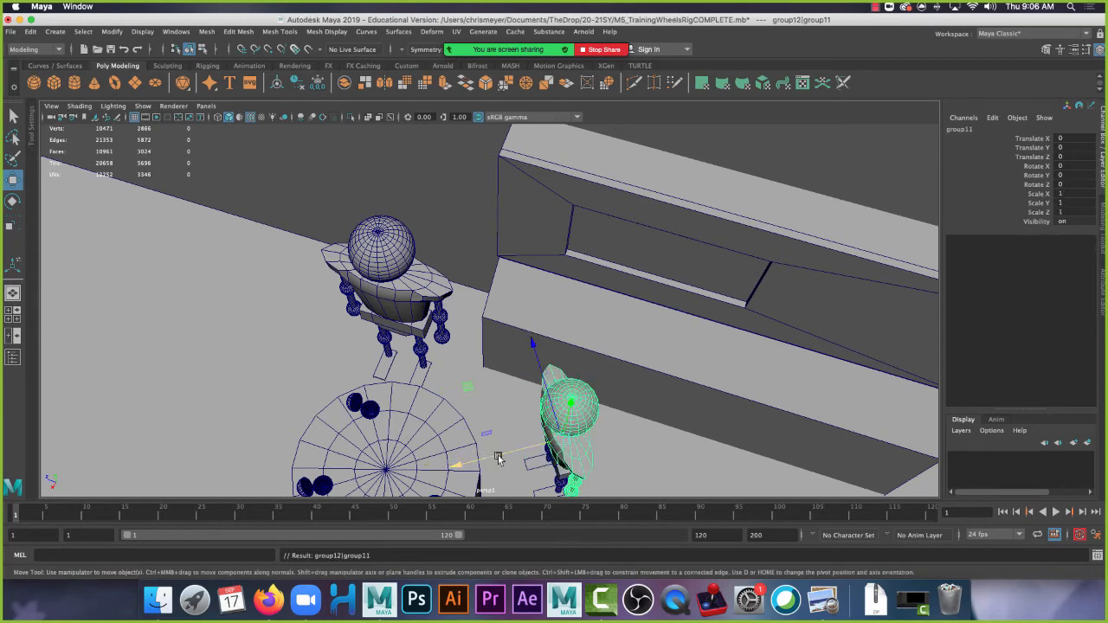
left_click_drag(488, 457, 492, 493)
key("super+z")
key("Up")
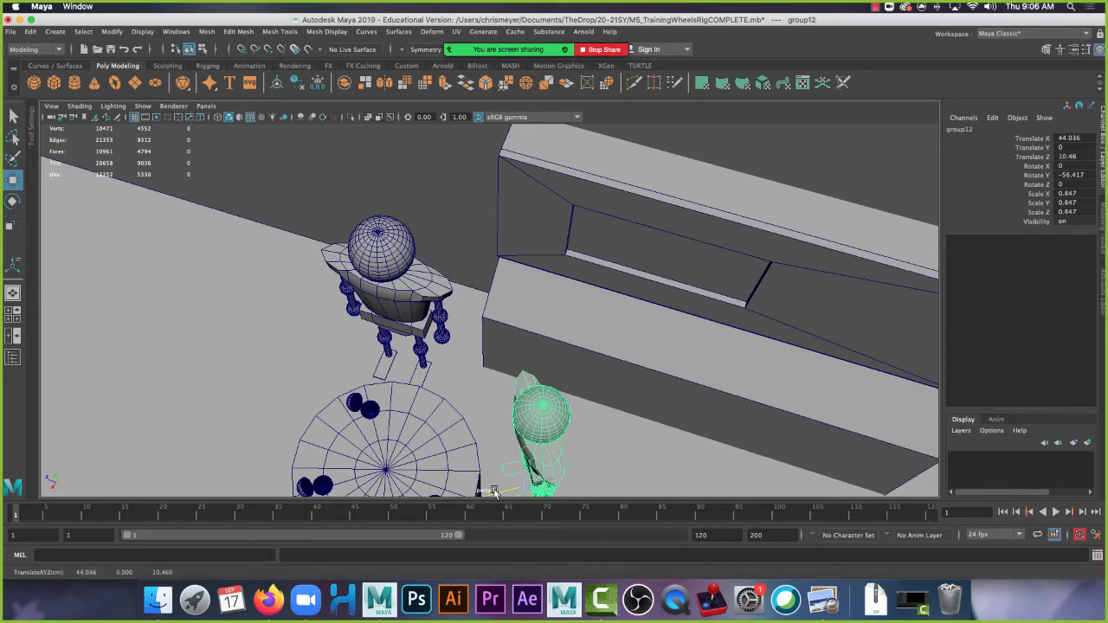
Frame the taller character behind the table with the open Poké Balls and the shorter character in the near foreground.
left_click_drag(403, 293, 426, 335, "alt")
middle_click_drag(427, 334, 529, 294, "alt")
right_click_drag(472, 251, 530, 250, "alt")
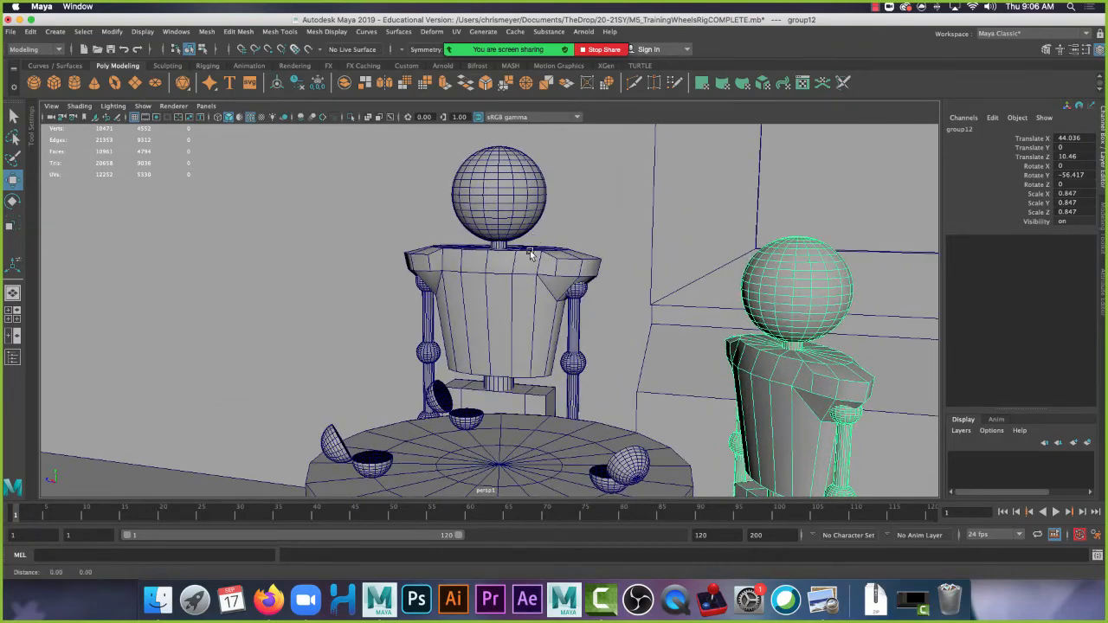
middle_click_drag(530, 250, 484, 321, "alt")
left_click_drag(485, 321, 495, 317, "alt")
middle_click_drag(495, 317, 474, 226, "alt")
left_click_drag(474, 227, 474, 229, "alt")
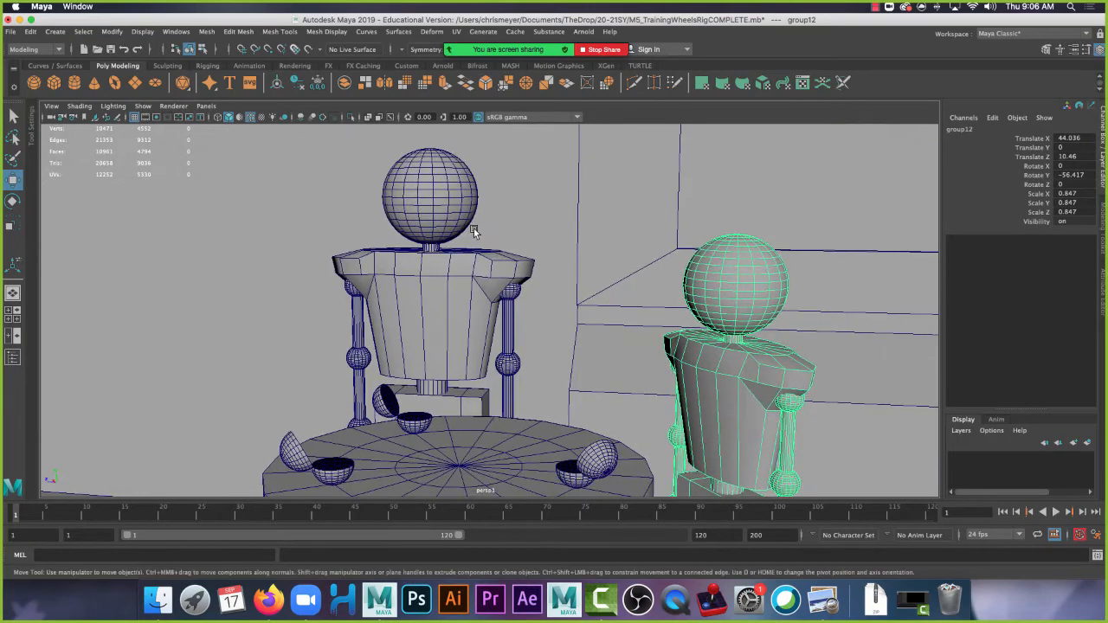
right_click_drag(474, 228, 496, 310, "alt")
middle_click_drag(495, 270, 497, 324, "alt")
left_click_drag(497, 321, 435, 300, "alt")
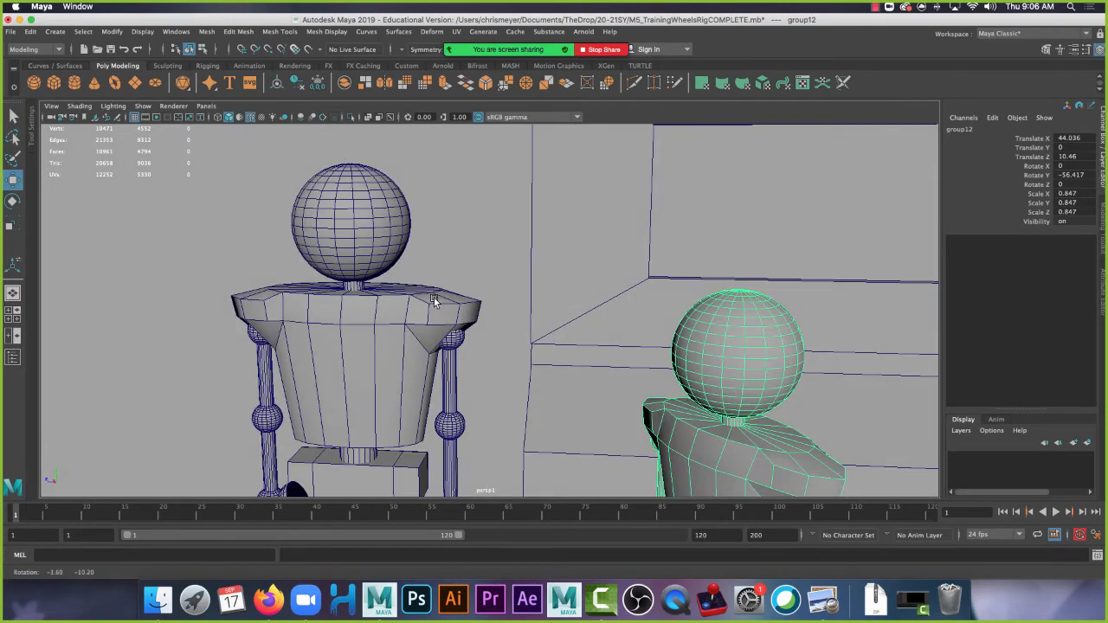
middle_click_drag(425, 302, 489, 264, "alt")
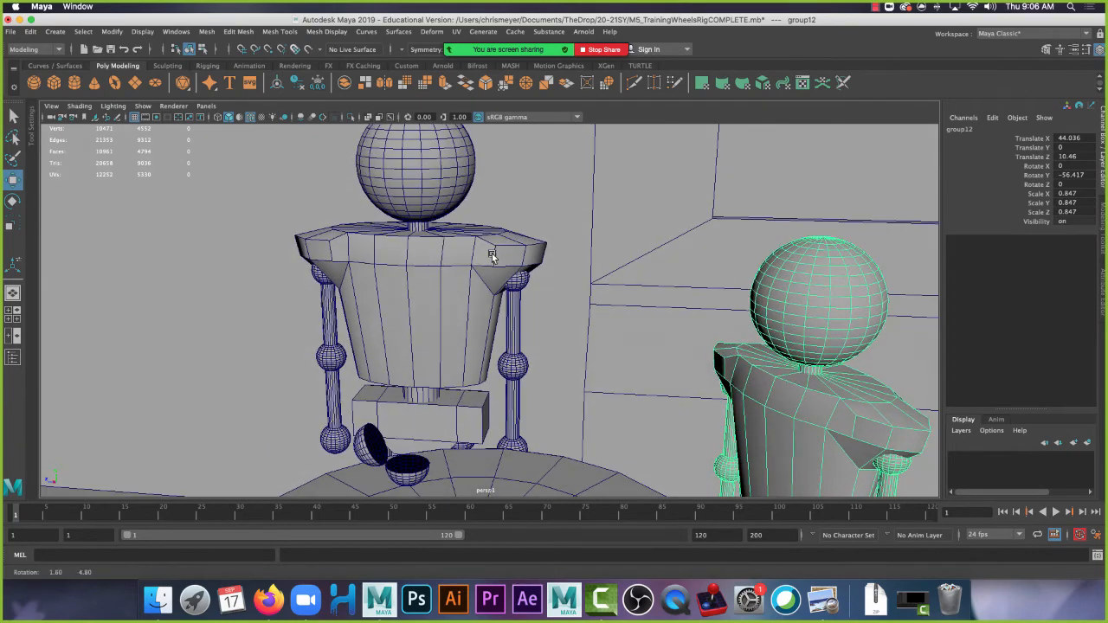
Move the shorter character across the floor toward the camera, to about X 92.6, Z 2.6.
right_click_drag(489, 264, 546, 348, "alt")
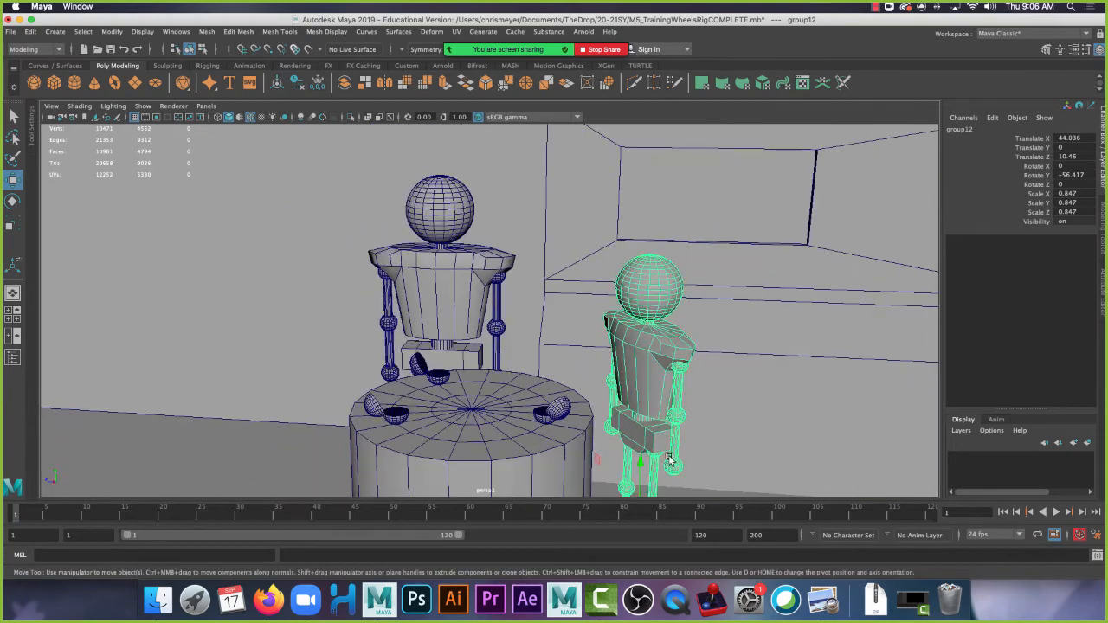
right_click_drag(688, 447, 630, 352, "alt")
left_click_drag(554, 448, 578, 482)
middle_click_drag(606, 448, 592, 297, "alt")
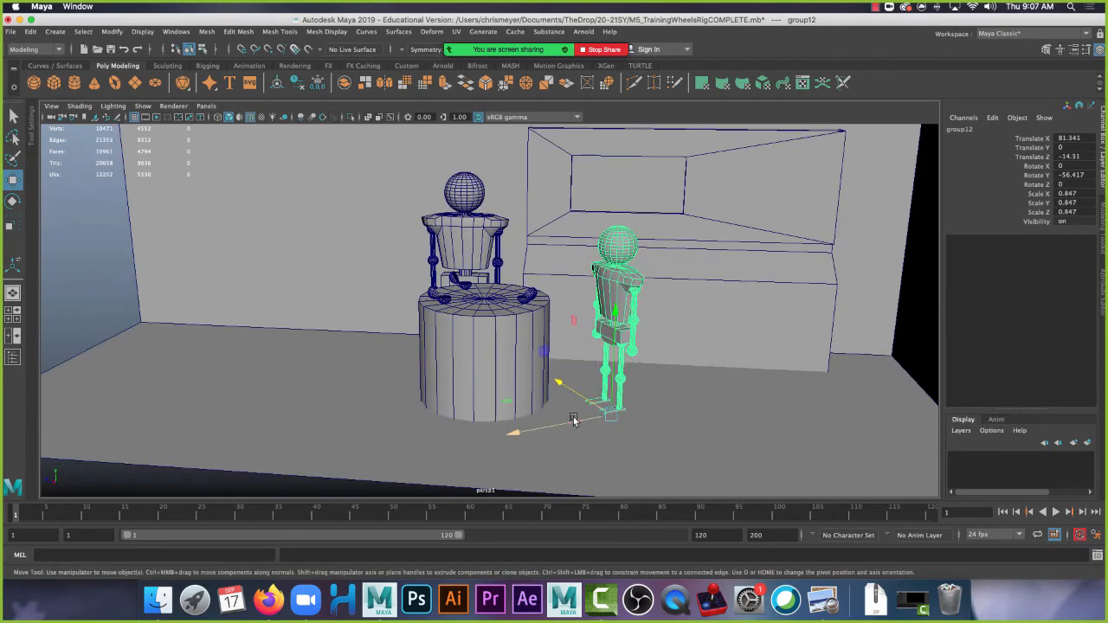
left_click_drag(575, 420, 572, 430)
Move the camera in on the tabletop so all the Poké Balls show between the far character and the foreground one.
right_click_drag(572, 430, 609, 425, "alt")
left_click_drag(609, 425, 589, 400, "alt")
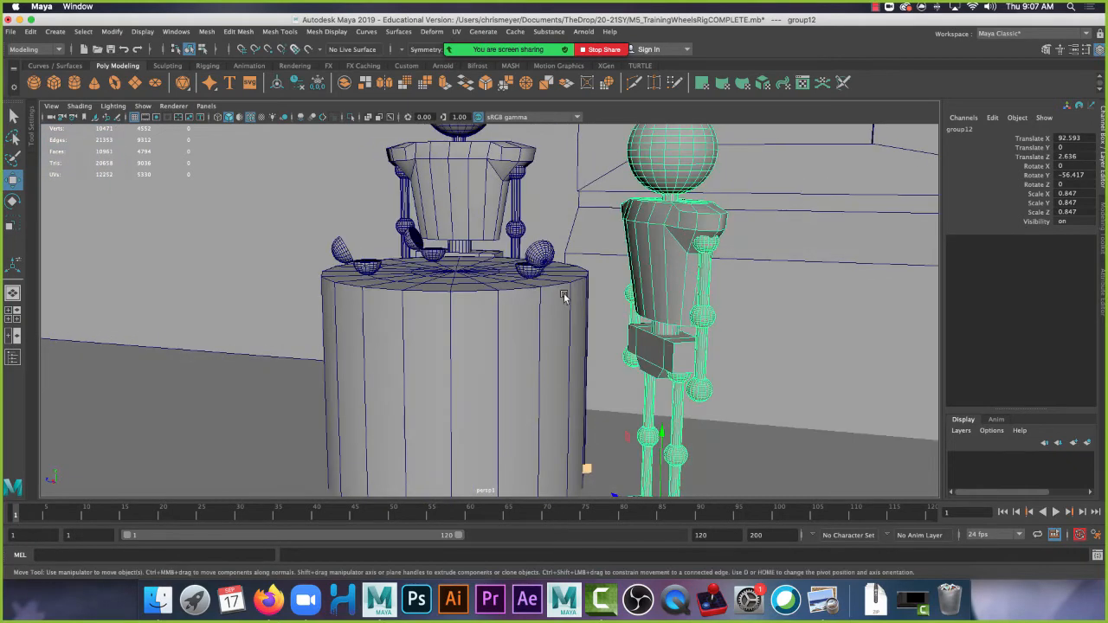
middle_click_drag(566, 213, 564, 297, "alt")
right_click_drag(564, 297, 589, 417, "alt")
left_click_drag(589, 417, 581, 372, "alt")
middle_click_drag(559, 357, 556, 475, "alt")
left_click_drag(530, 358, 531, 386, "alt")
middle_click_drag(531, 360, 532, 281, "alt")
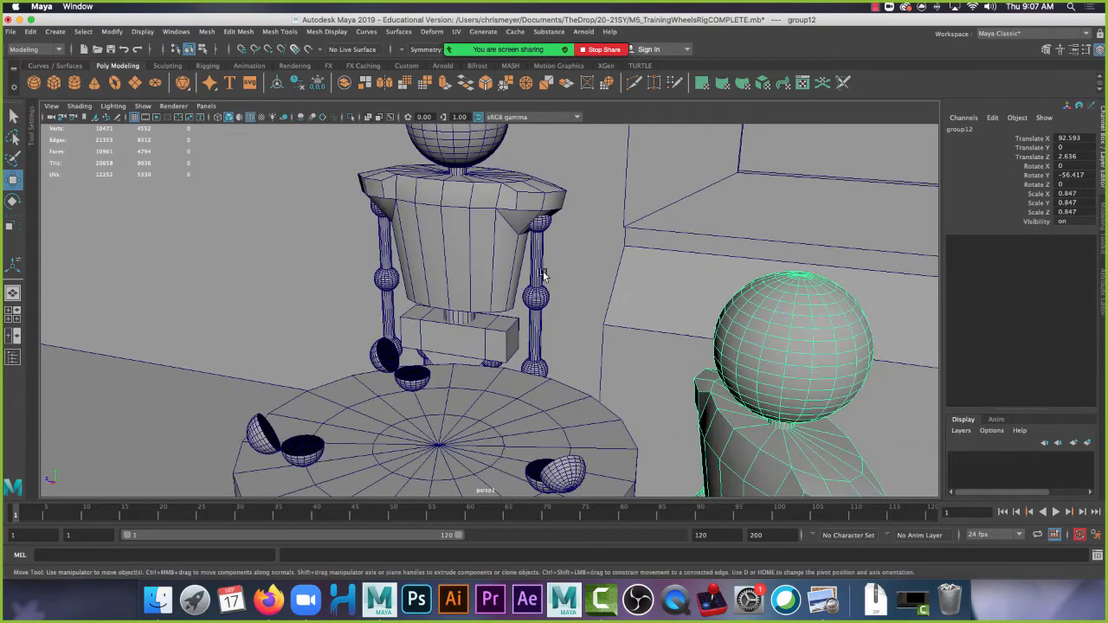
left_click_drag(544, 275, 539, 266, "alt")
right_click_drag(537, 276, 558, 300, "alt")
middle_click_drag(559, 299, 556, 343, "alt")
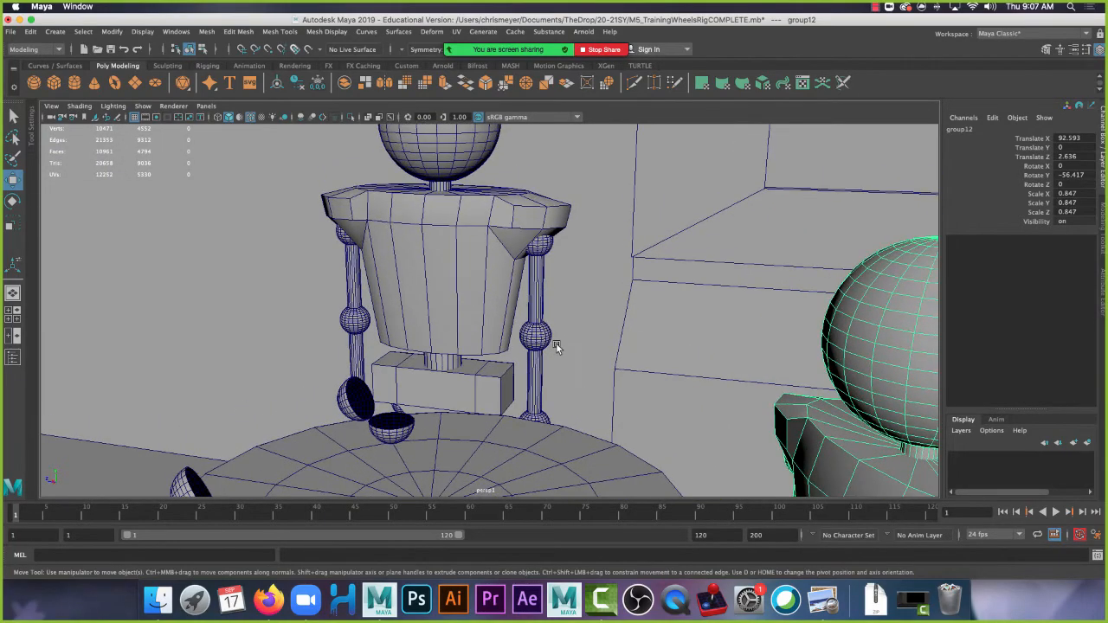
right_click_drag(556, 343, 544, 303, "alt")
left_click_drag(544, 303, 541, 287, "alt")
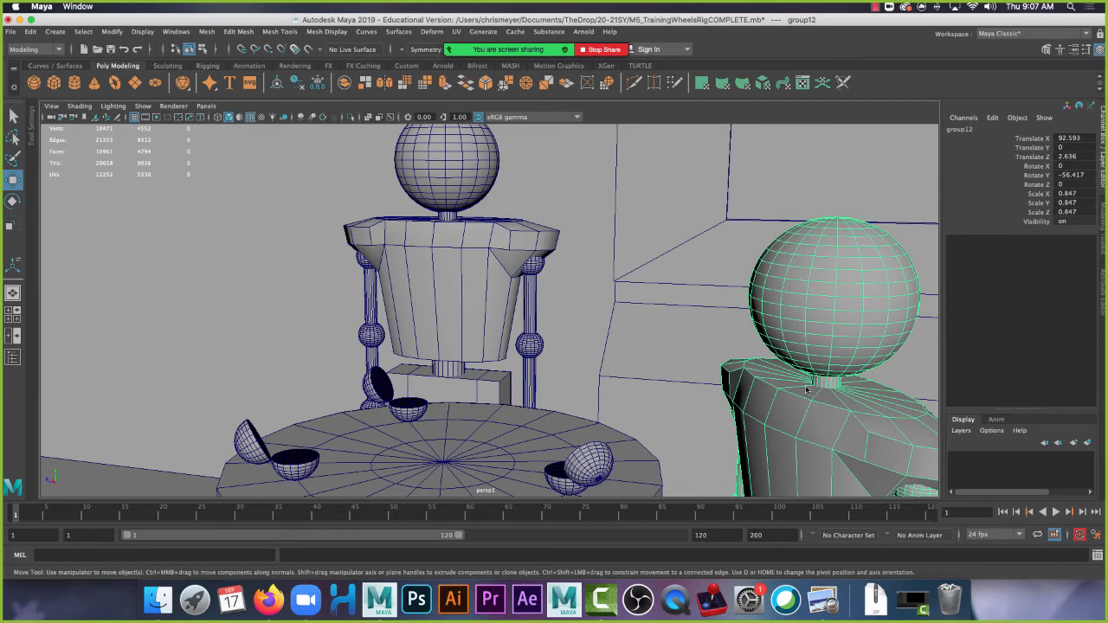
Adjust the shorter character's Translate X to about 109.7 and Translate Z to about 6.7, enlarging it in the foreground.
left_click(1047, 139)
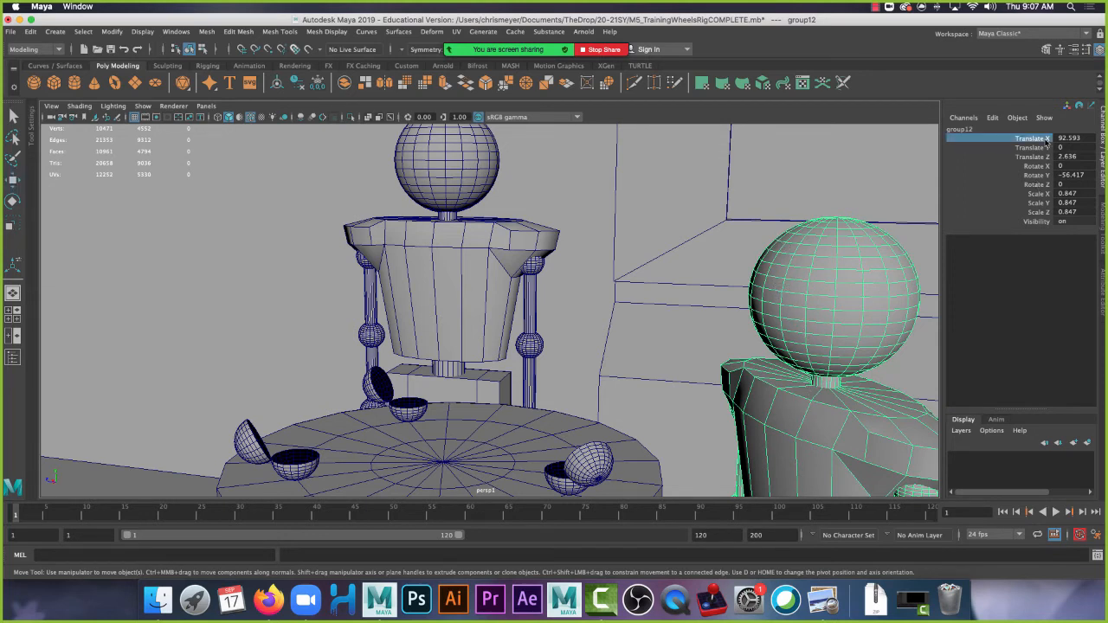
middle_click_drag(673, 344, 636, 342)
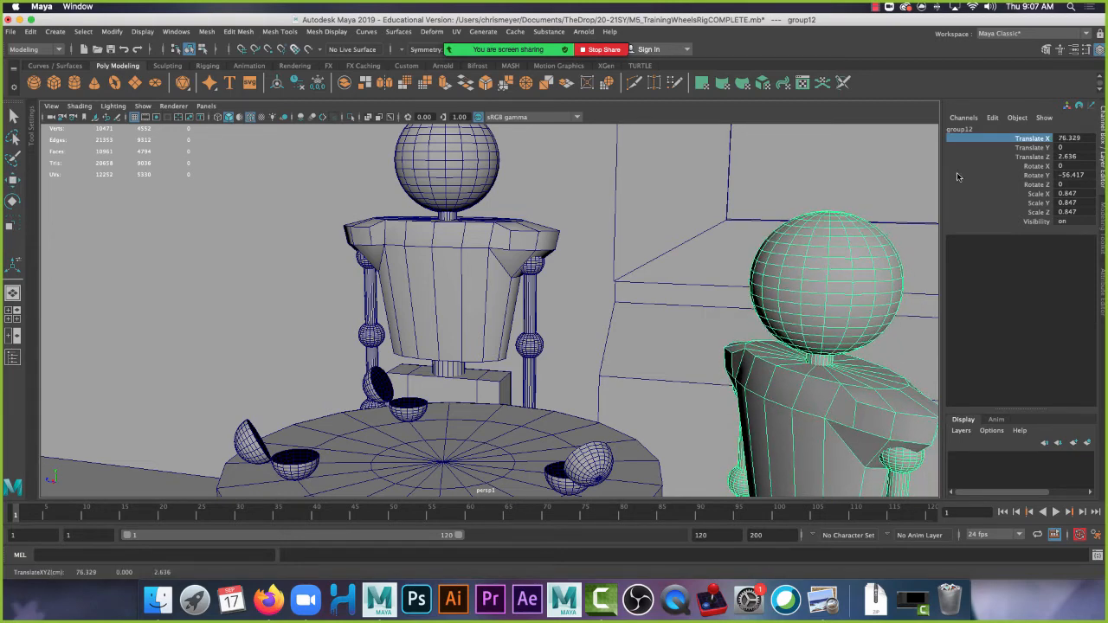
left_click(1033, 156)
middle_click_drag(823, 336, 719, 323)
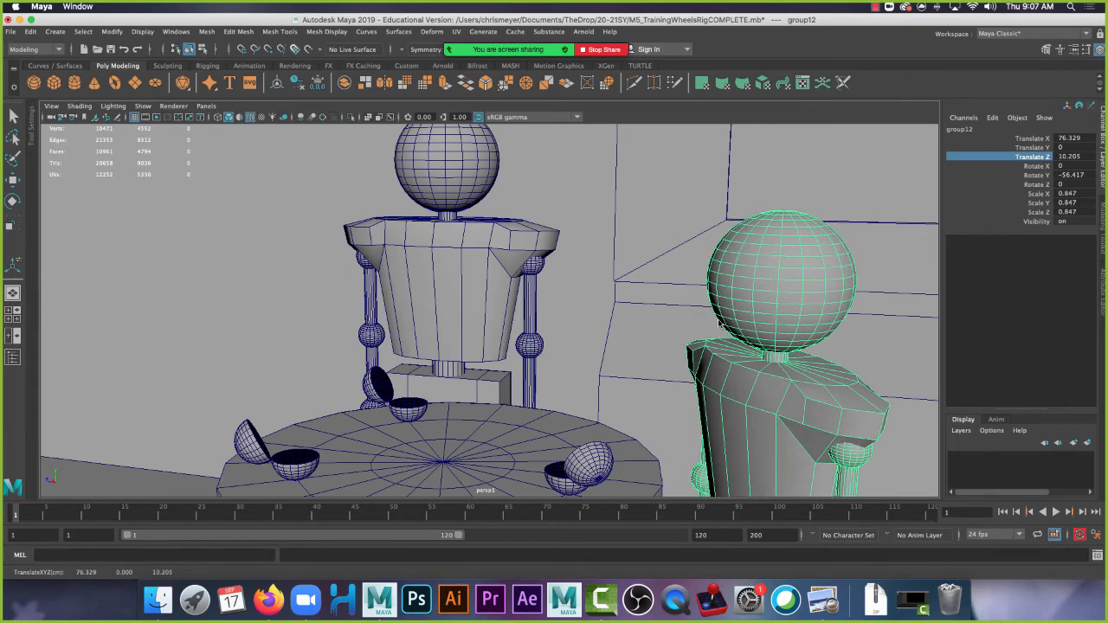
left_click(1032, 139)
middle_click_drag(819, 315, 745, 308)
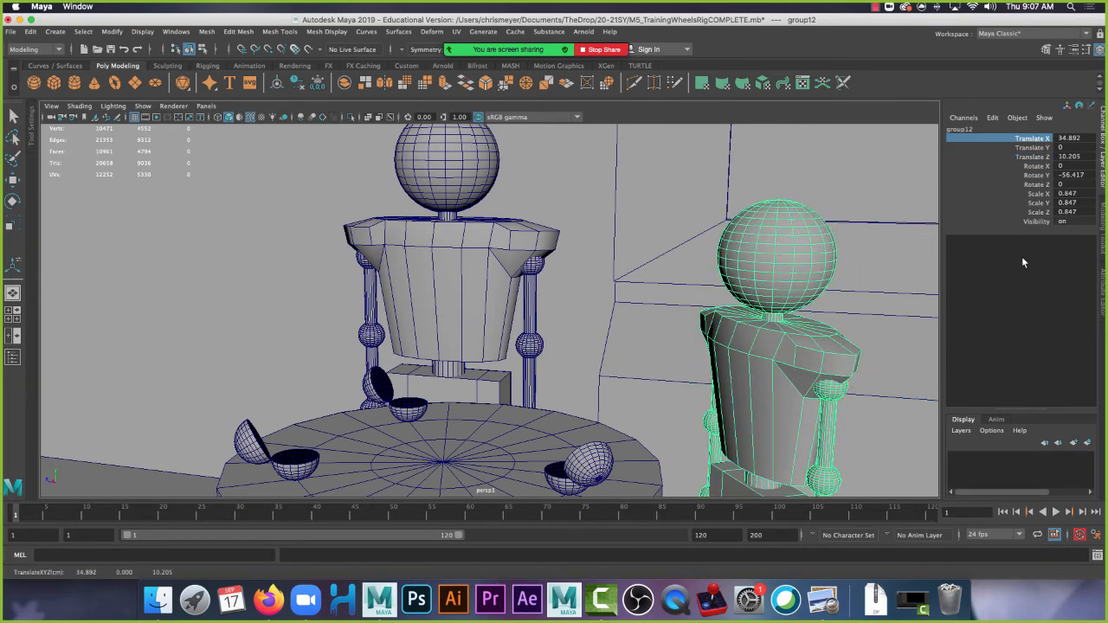
left_click(1032, 157)
middle_click_drag(658, 299, 329, 287)
left_click(977, 141)
Move the whole taller character farther from the camera, to a Translate X of about -32.7, keeping Translate Z at 100.8.
left_click_drag(581, 297, 580, 286, "alt")
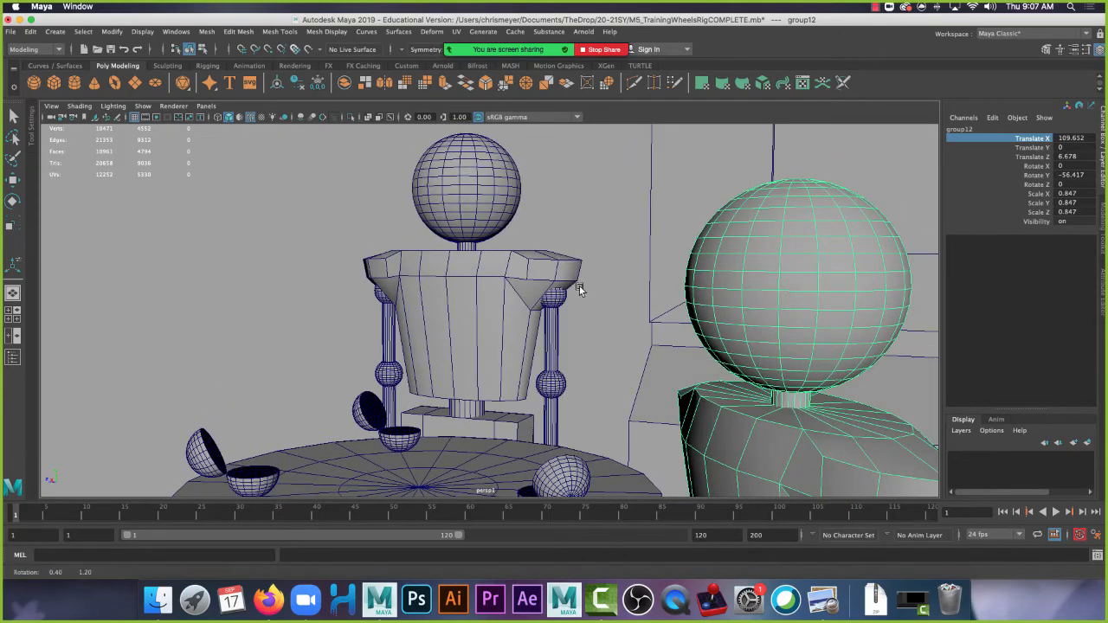
scroll(579, 290, "down", 3)
scroll(584, 311, "down", 3)
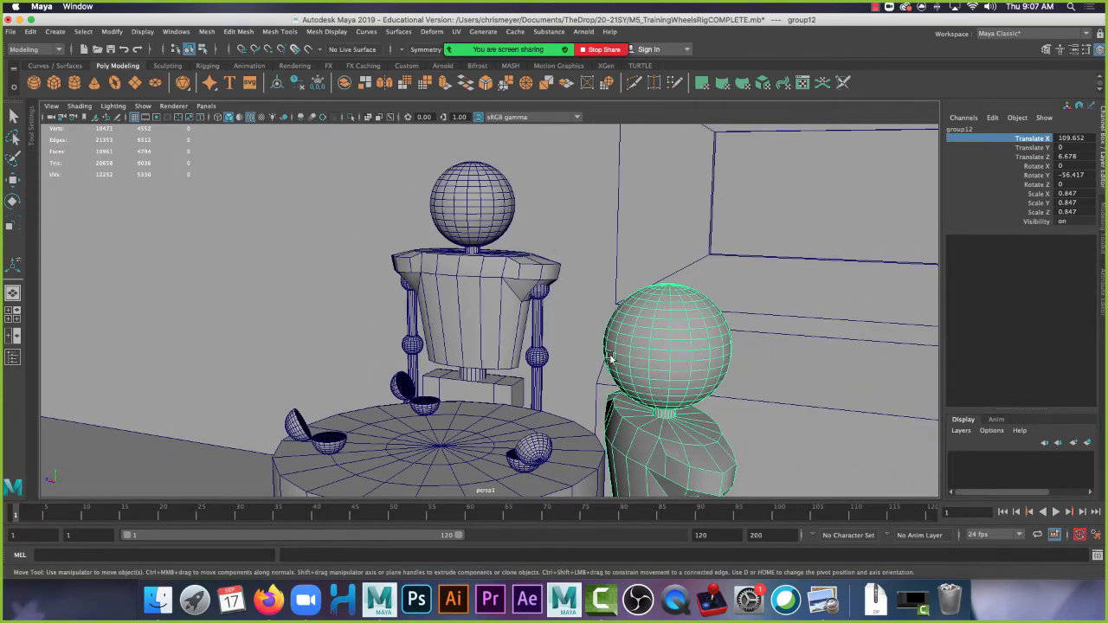
left_click(503, 346)
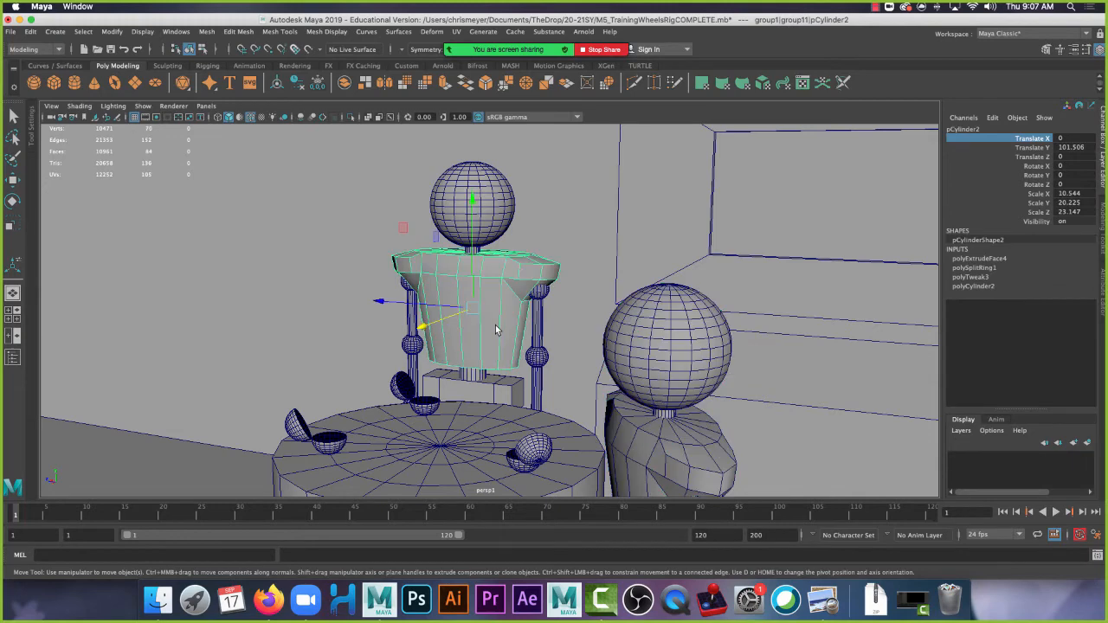
key("Up")
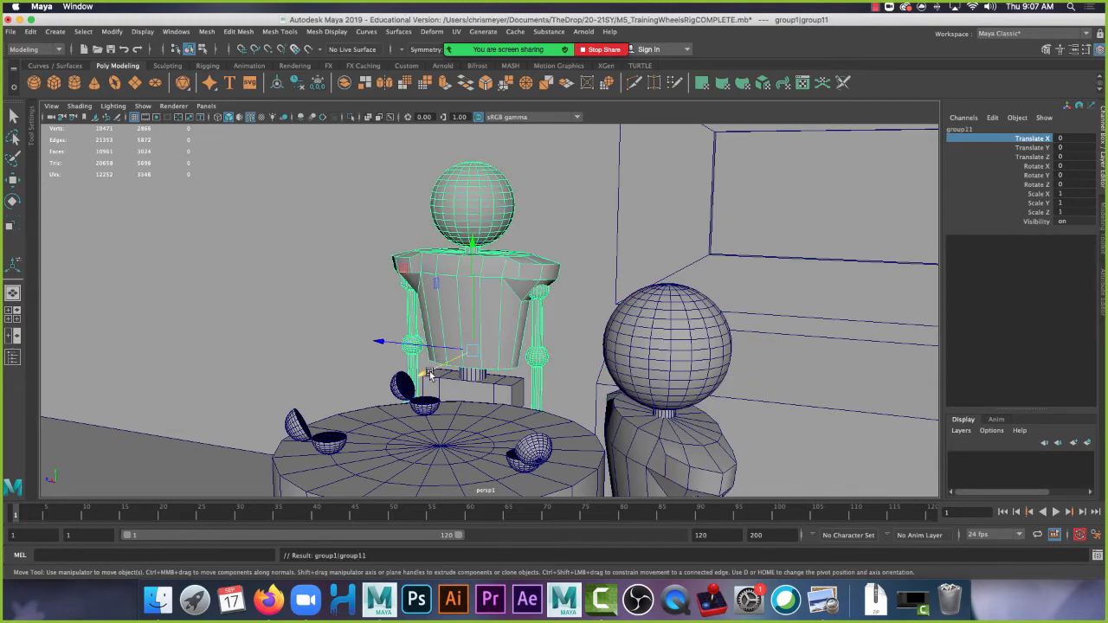
left_click_drag(424, 391, 475, 349)
key("z")
key("Up")
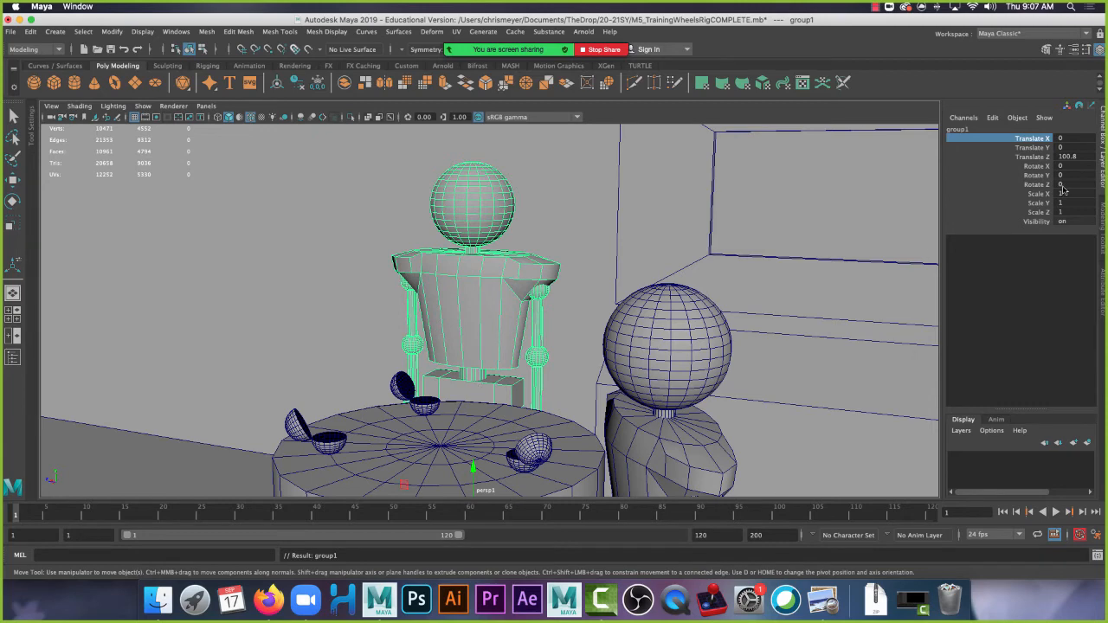
left_click(1040, 157)
middle_click_drag(656, 367, 724, 351)
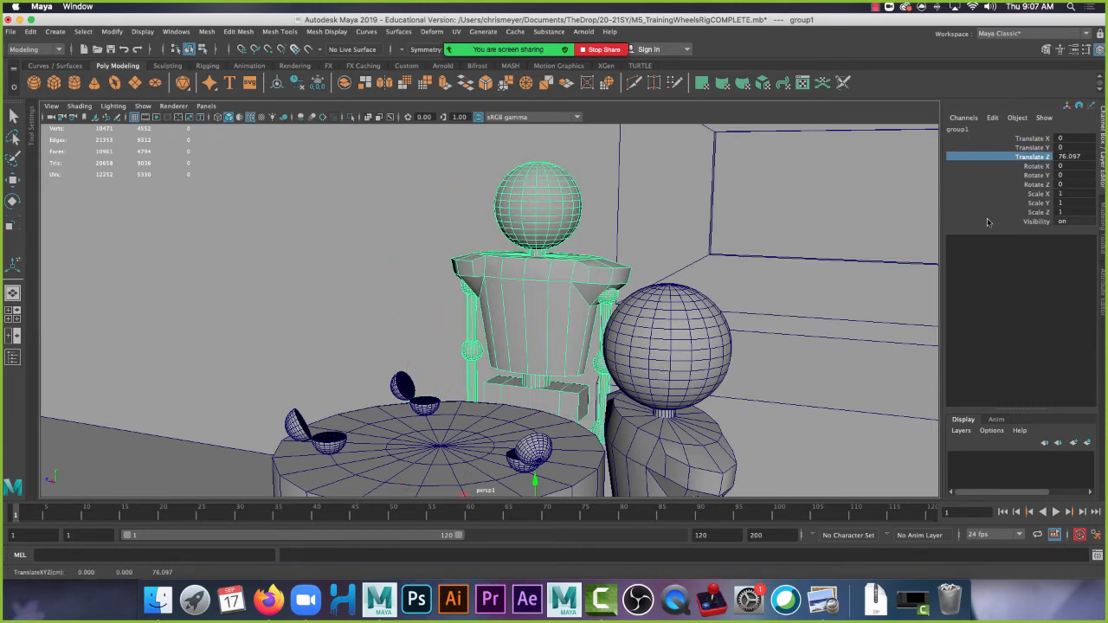
key("z")
left_click(1032, 139)
middle_click_drag(554, 401, 651, 378)
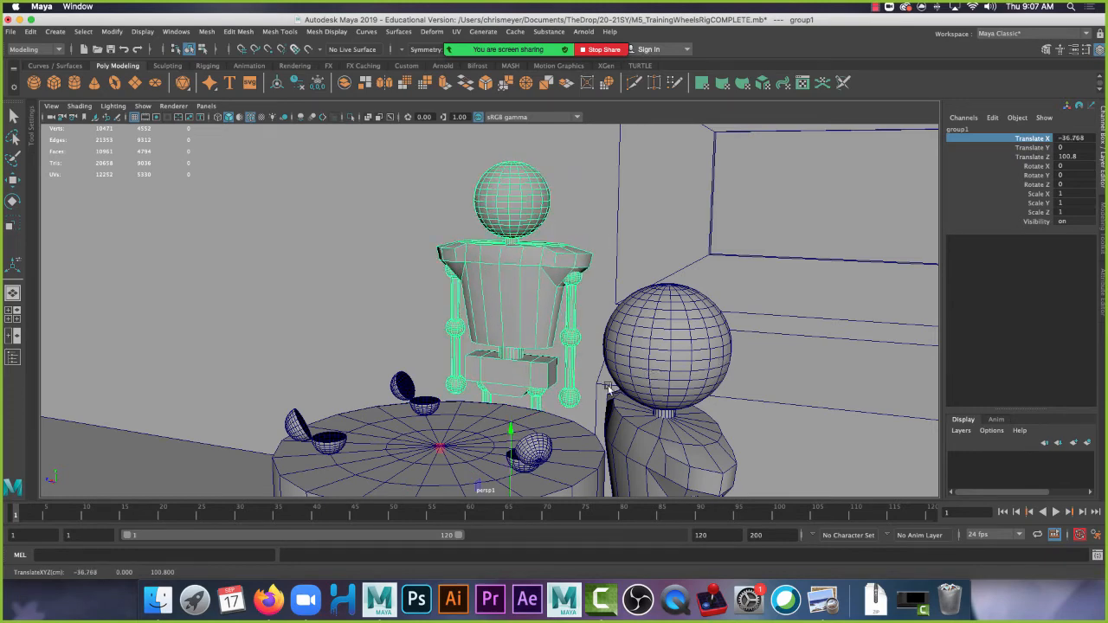
middle_click_drag(575, 386, 379, 387)
Bring the camera closer and lower, with the shorter character's head large in the foreground and the taller one behind the table.
right_click_drag(379, 387, 399, 390, "alt")
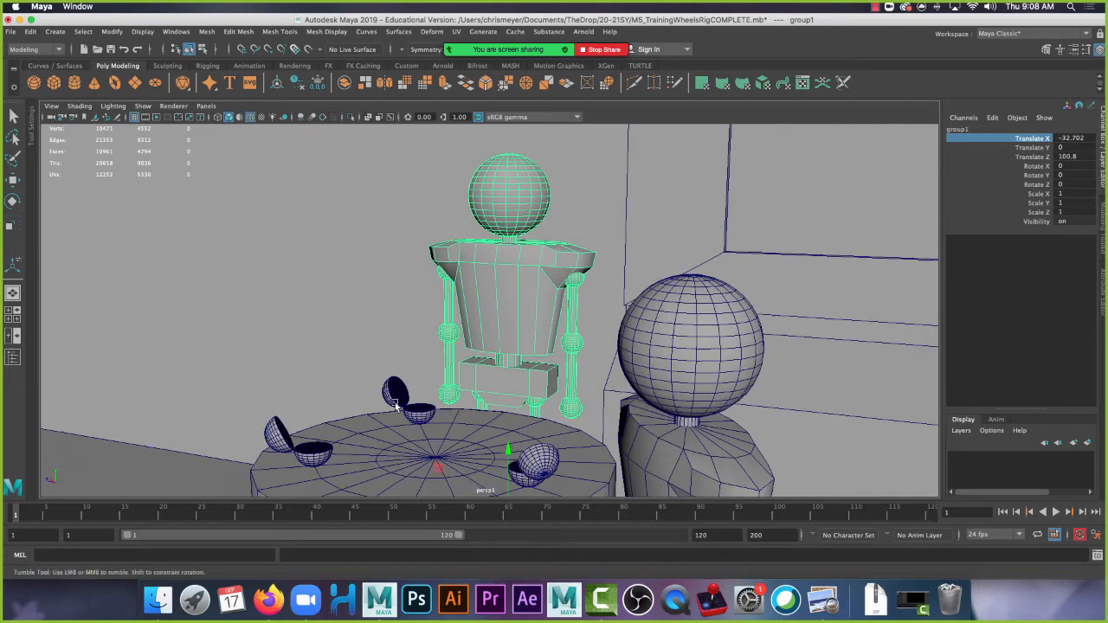
mouse_move(398, 390)
left_mouse_down("alt")
mouse_move(400, 372)
mouse_move(415, 381)
mouse_move(404, 426)
mouse_move(410, 409)
mouse_move(392, 400)
left_mouse_up("alt")
mouse_move(392, 397)
right_mouse_down("alt")
mouse_move(408, 402)
mouse_move(403, 383)
mouse_move(405, 435)
mouse_move(394, 395)
right_mouse_up("alt")
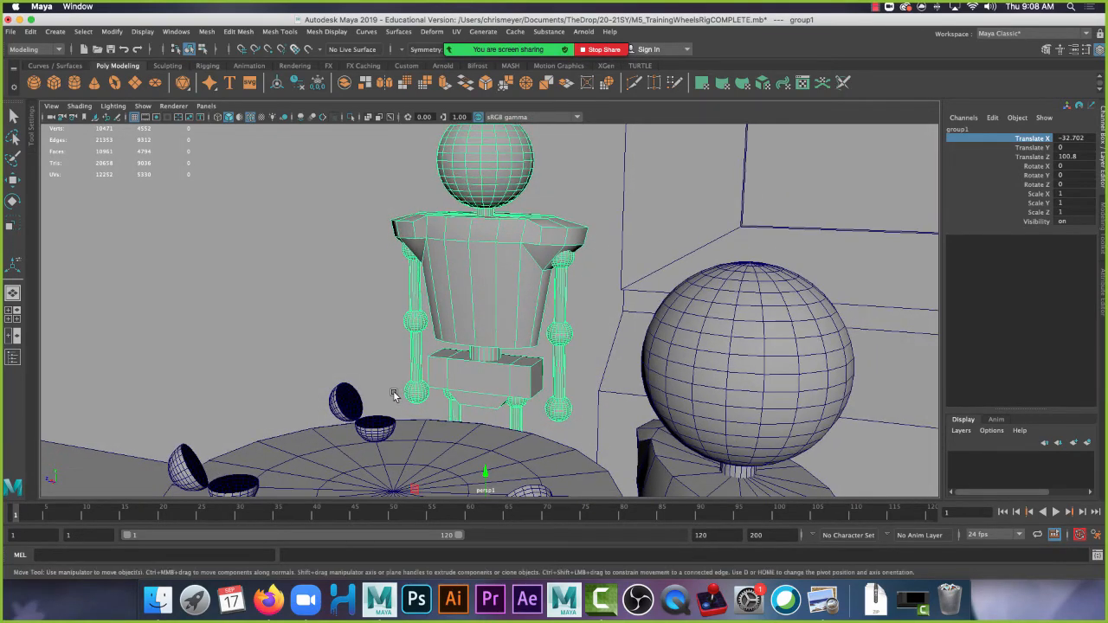
left_click_drag(679, 442, 657, 399, "alt")
right_click_drag(657, 399, 674, 449, "alt")
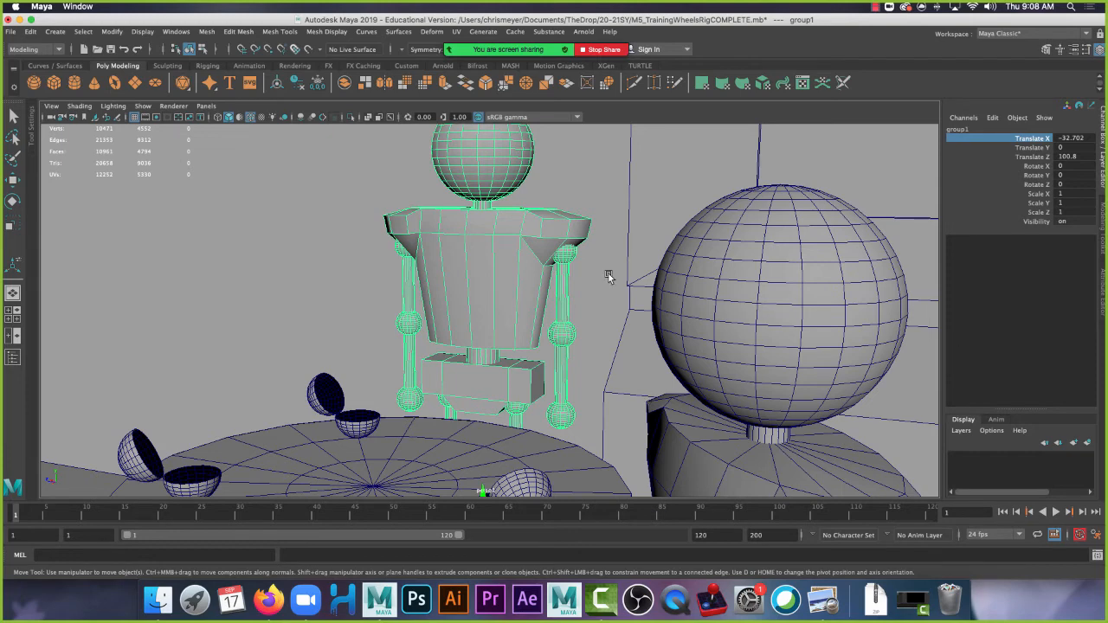
Replace the top view with the original persp camera view and frame the tabletop Poké Balls beside the shorter character up close.
key("space")
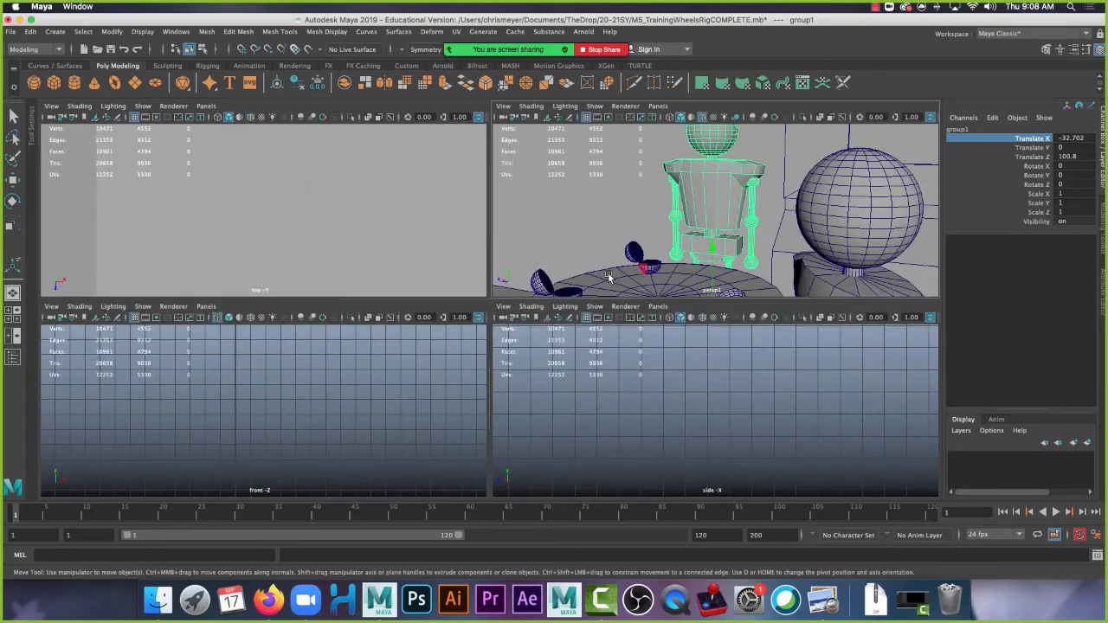
left_click(213, 106)
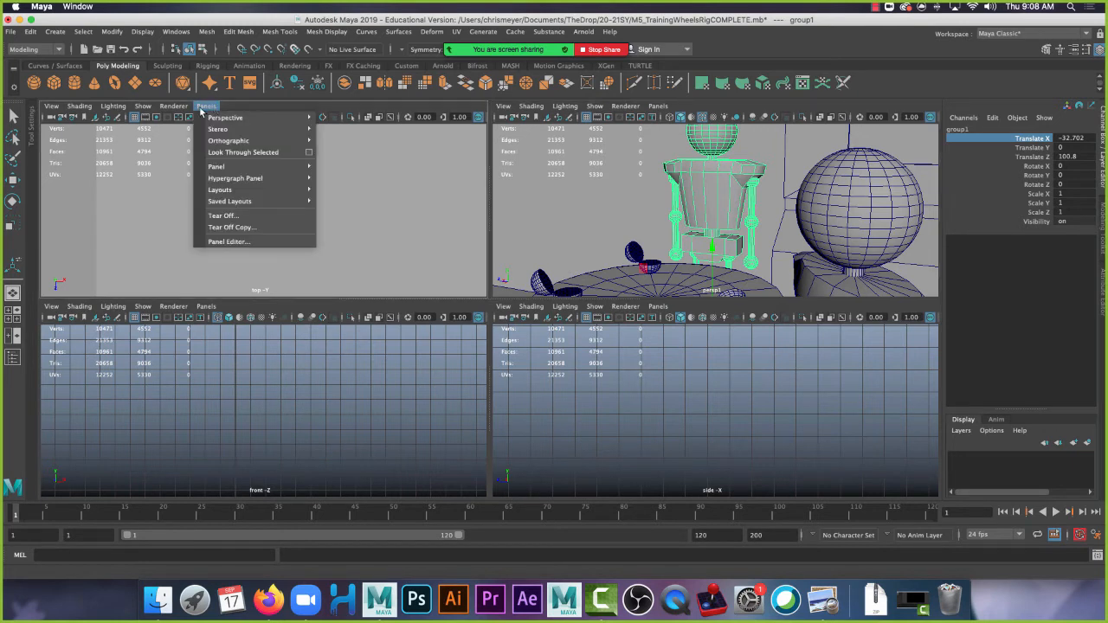
mouse_move(219, 119)
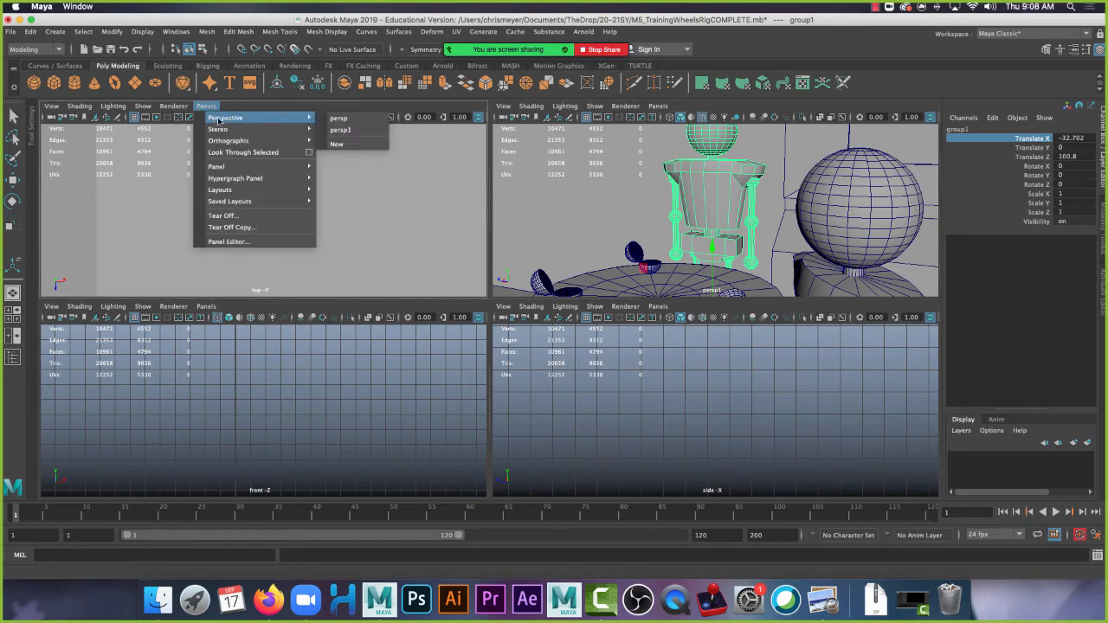
left_click(369, 123)
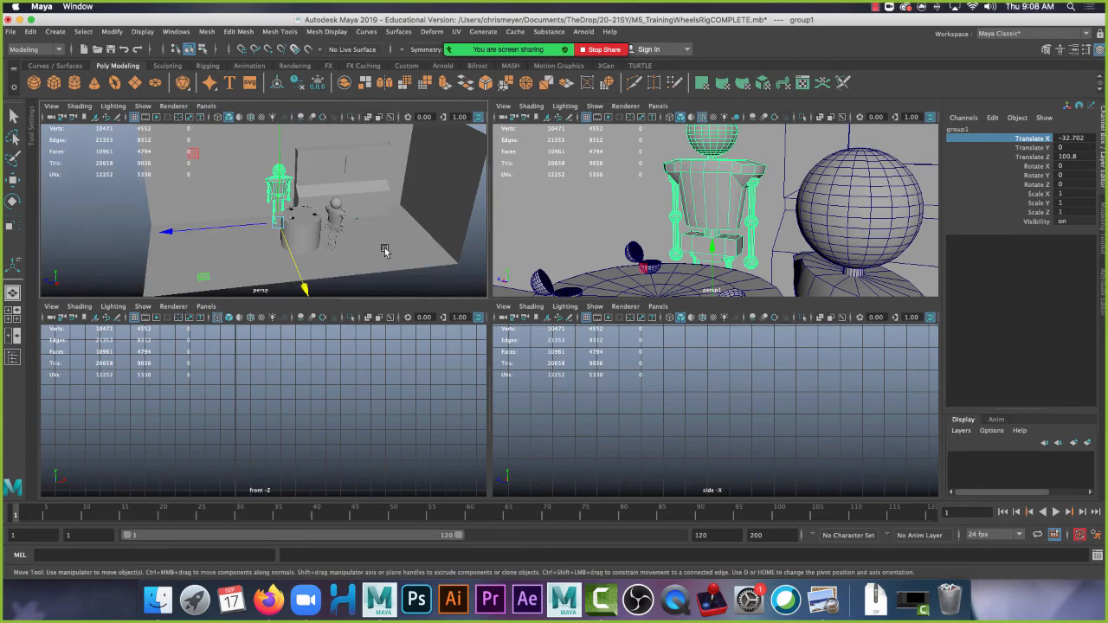
key("space")
left_click_drag(378, 245, 140, 367, "alt")
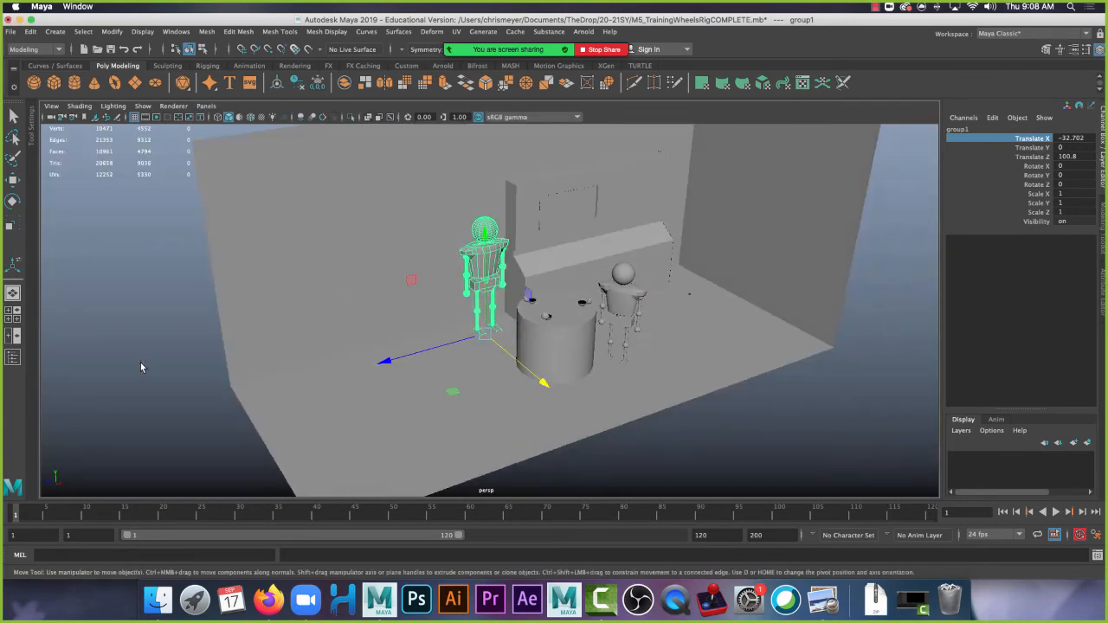
left_click(140, 367)
right_click_drag(432, 238, 754, 344, "alt")
middle_click_drag(918, 322, 754, 344, "alt")
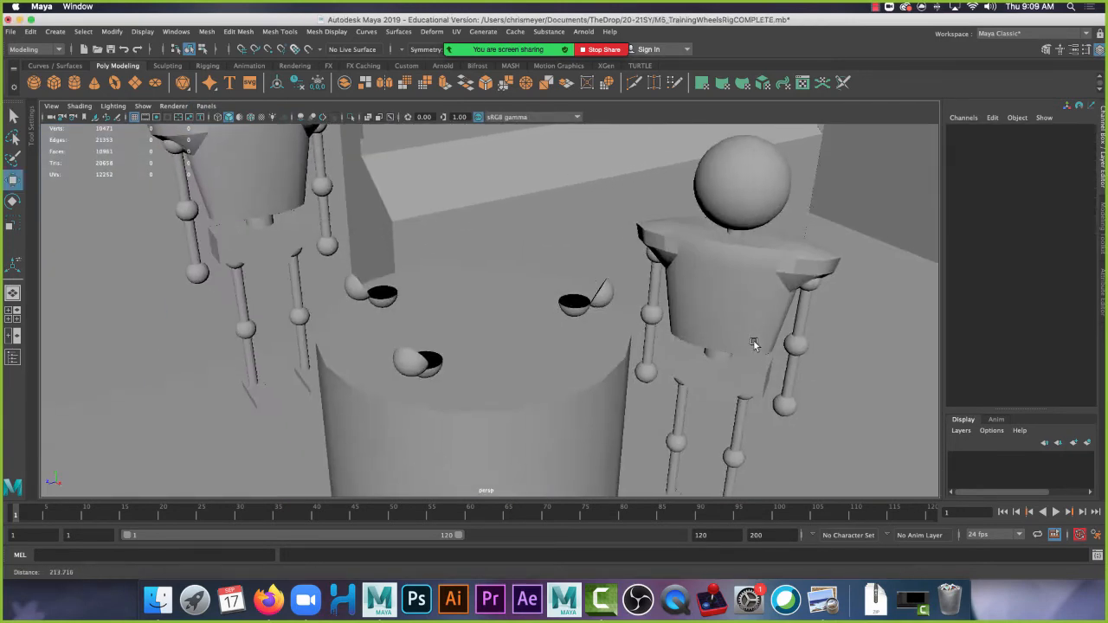
right_click_drag(754, 345, 883, 362, "alt")
middle_click_drag(935, 360, 809, 357, "alt")
Try to move the open Poké Ball nearest the shorter character onto that character's hand and rotate it.
left_click(464, 322)
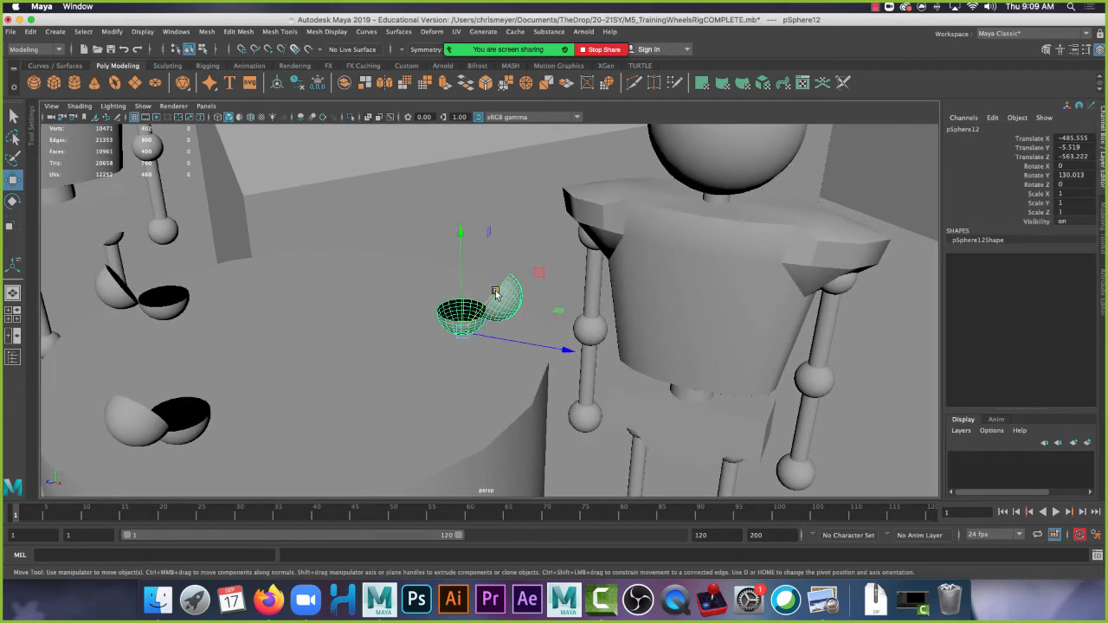
left_click(496, 292)
key("v")
left_click_drag(549, 345, 578, 428)
key("e")
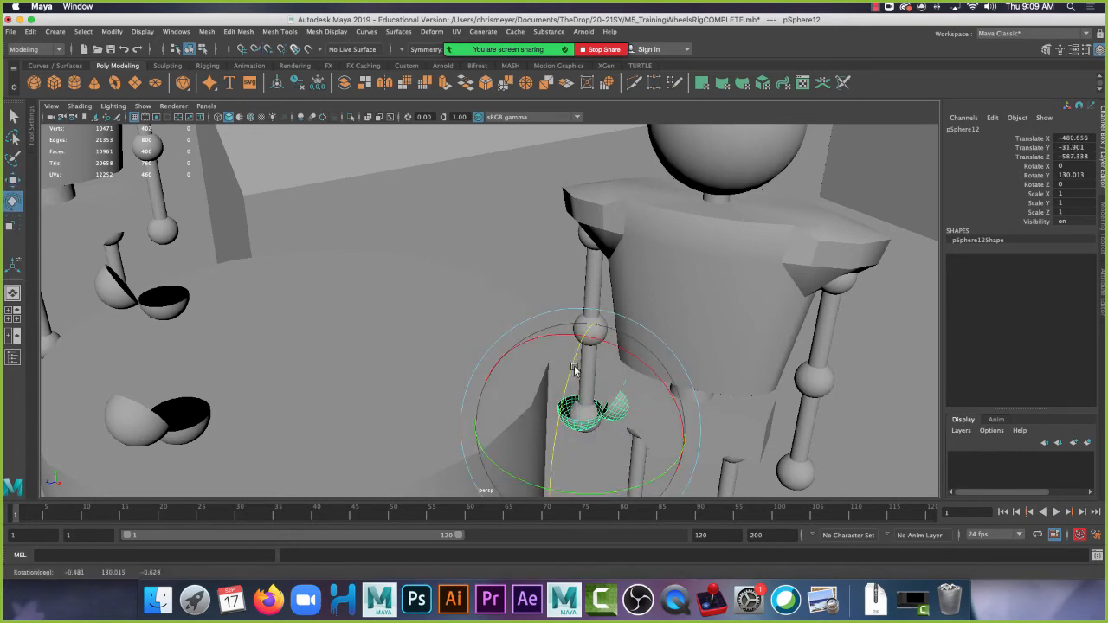
left_click_drag(573, 369, 533, 485)
left_click_drag(621, 334, 674, 479)
key("ctrl+z")
key("ctrl+z")
key("ctrl+z")
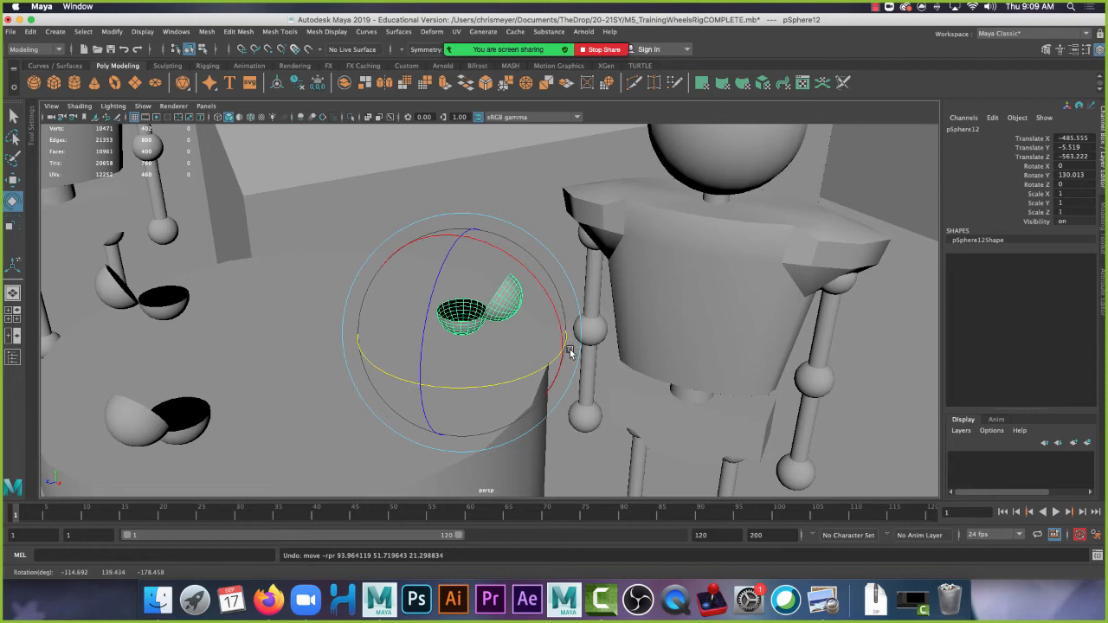
Rotate the shorter character's upper-body group to about 3.2 in X, -11.2 in Y and -11 in Z.
left_click(588, 421)
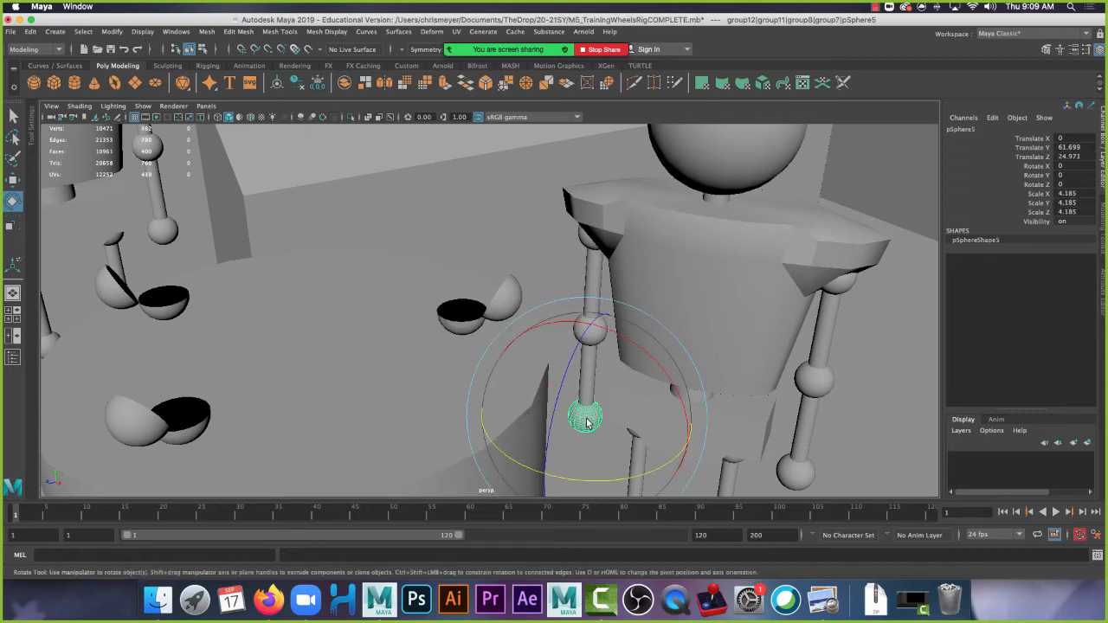
left_click(741, 438)
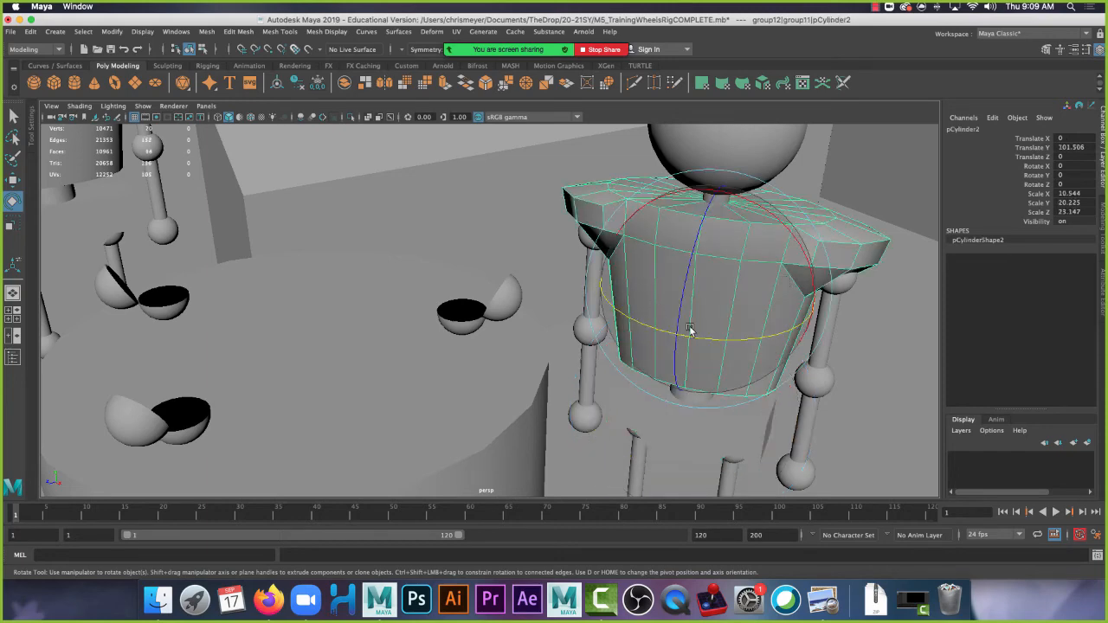
left_click(691, 330)
left_click_drag(690, 330, 676, 348)
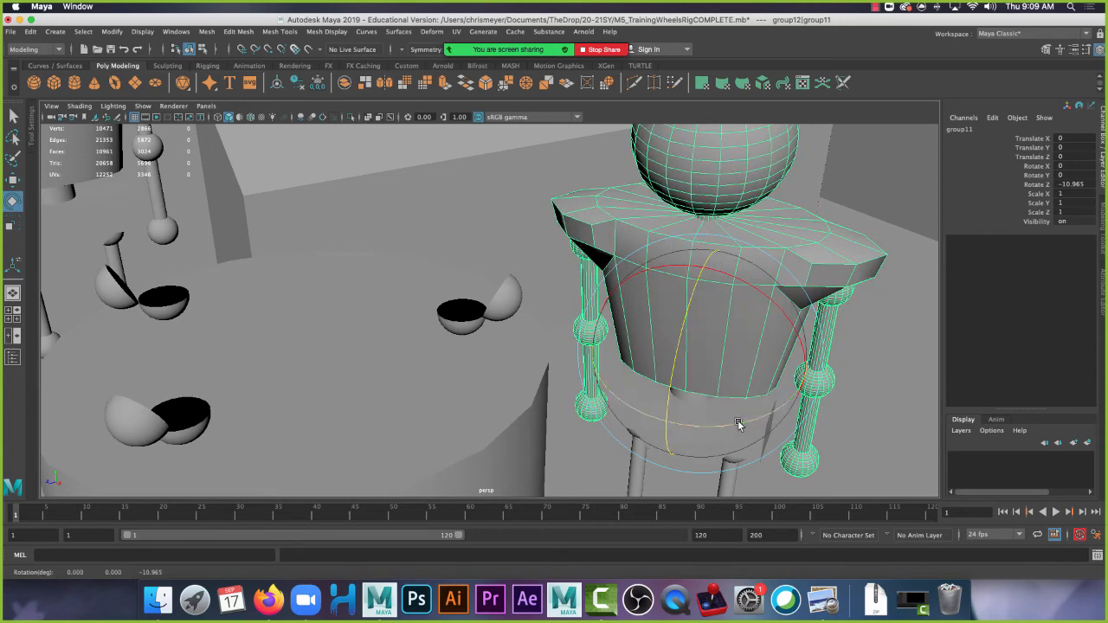
left_click_drag(738, 425, 716, 421)
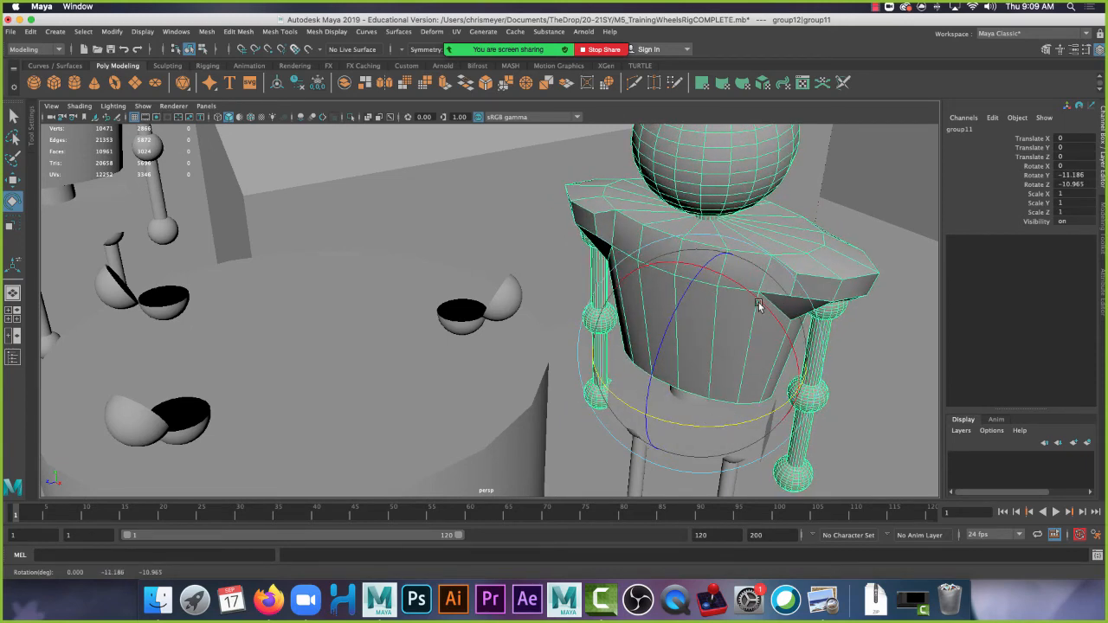
mouse_move(759, 306)
left_mouse_down()
mouse_move(745, 317)
mouse_move(760, 314)
left_mouse_up()
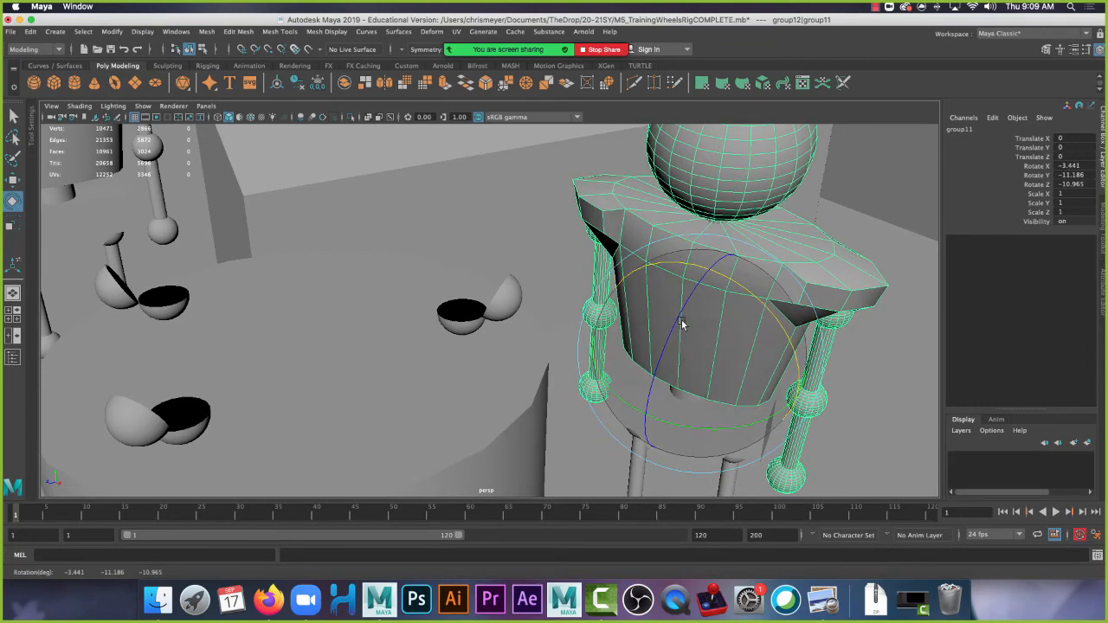
left_click_drag(682, 320, 671, 262)
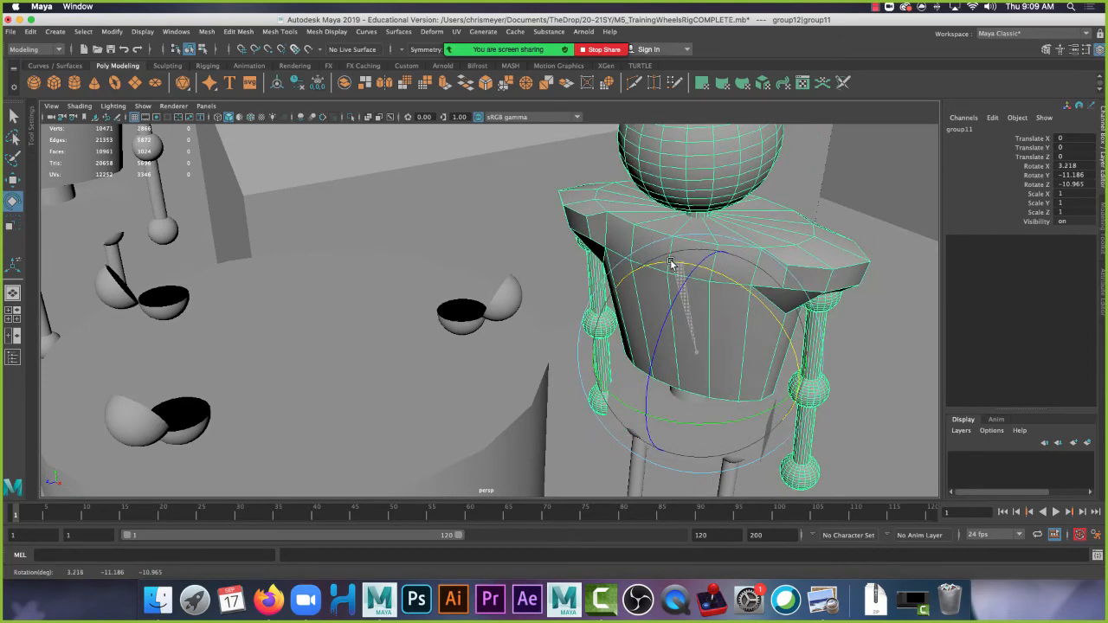
Swing the shorter character's whole table-side arm forward from the shoulder, to a Rotate Z of about 28.9.
left_click(580, 246)
left_click_drag(580, 246, 531, 247, "alt")
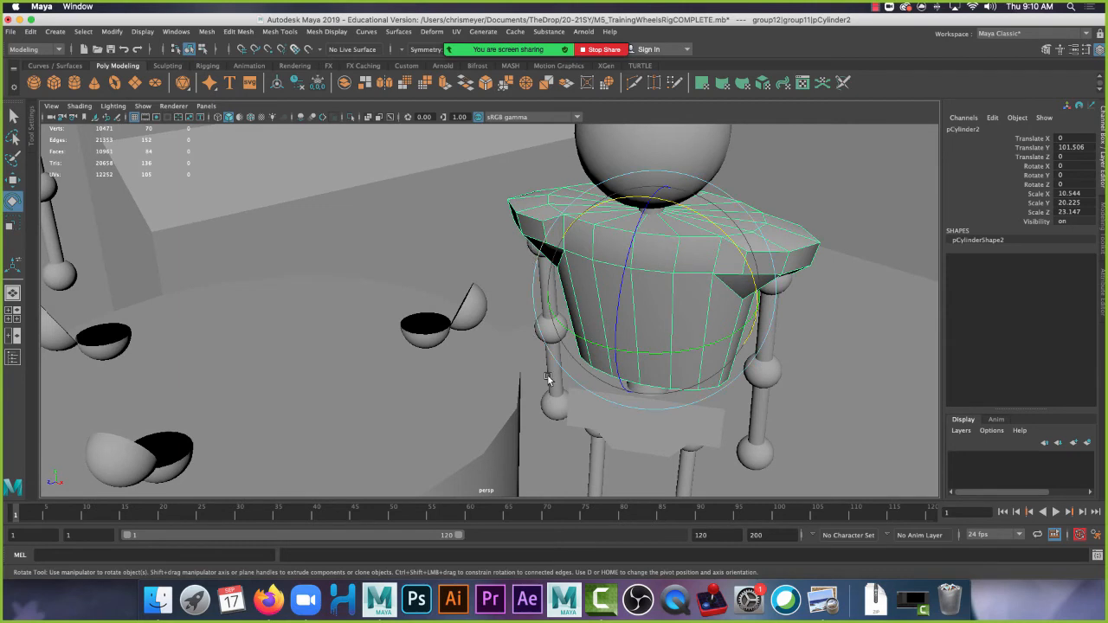
left_click(550, 378)
left_click(551, 281)
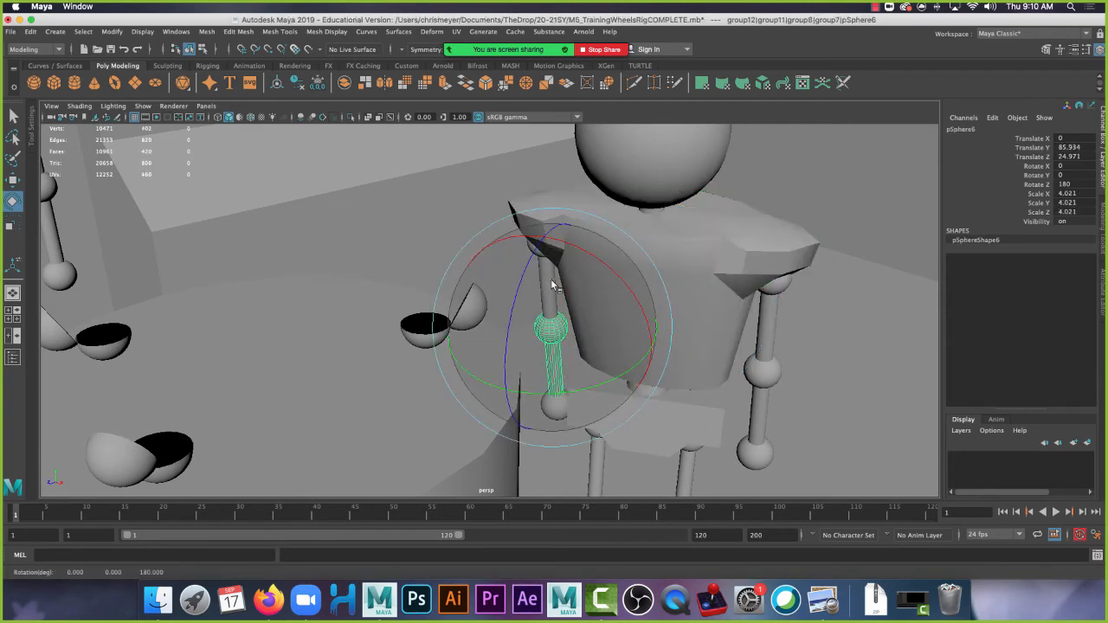
key("q")
left_click(547, 294)
key("Up")
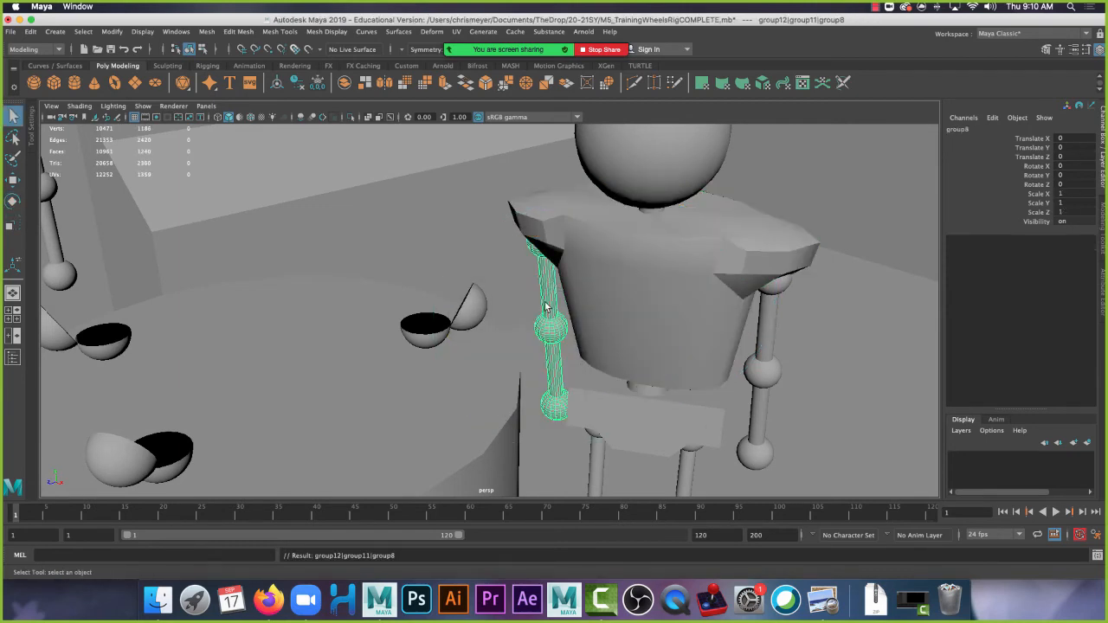
key("e")
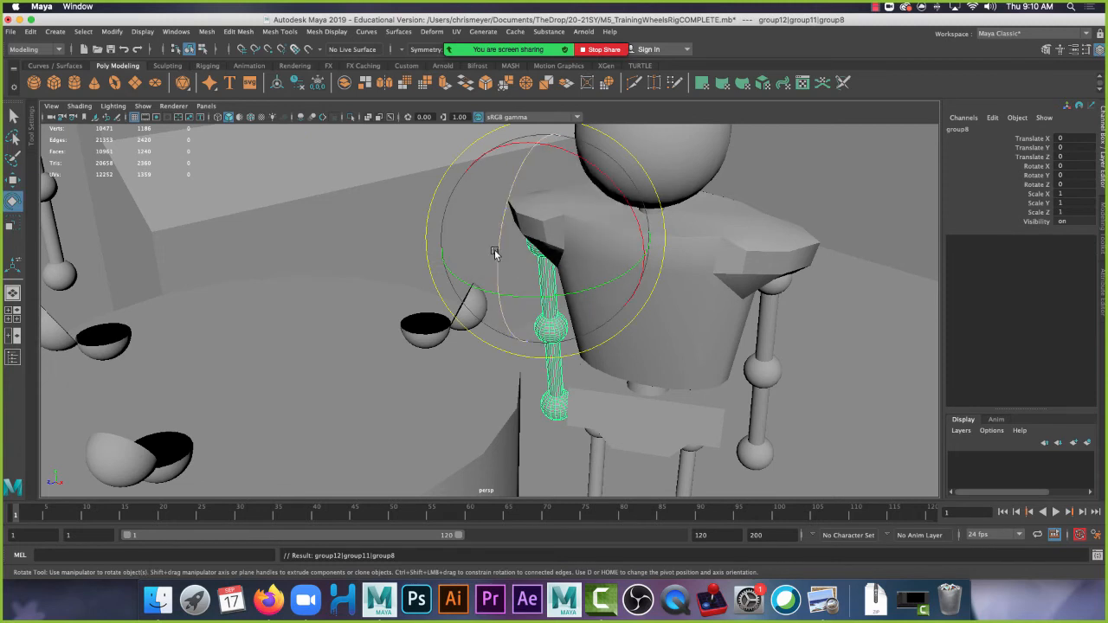
left_click_drag(494, 253, 455, 218)
Bend the forearm of the shorter character's table-side arm upward at the elbow, to a Rotate Z of about 123.7.
left_click(528, 389)
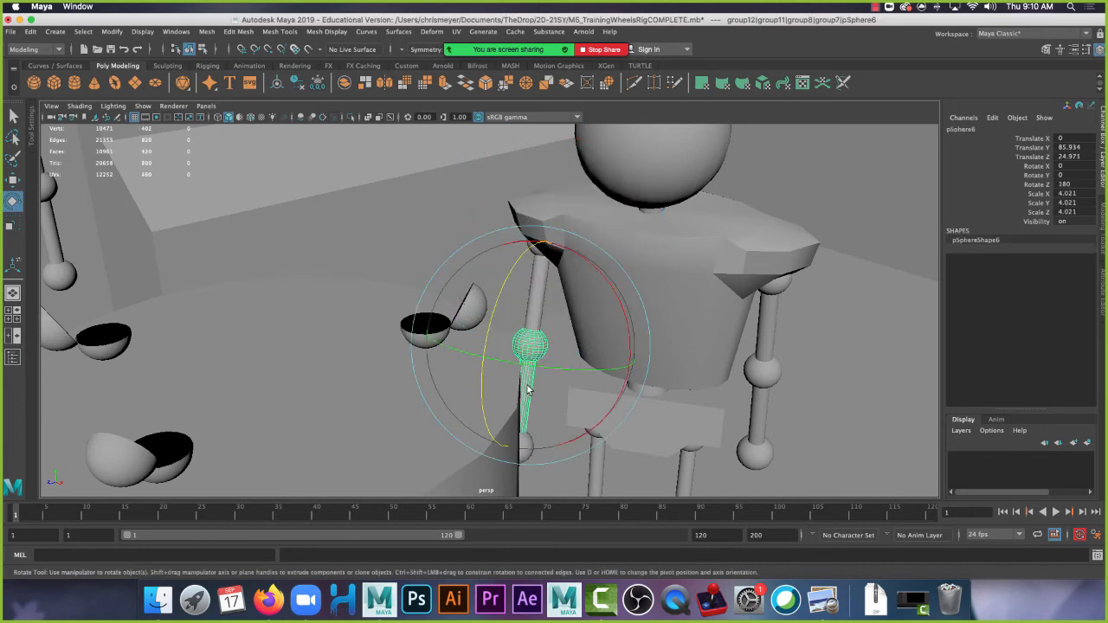
key("Up")
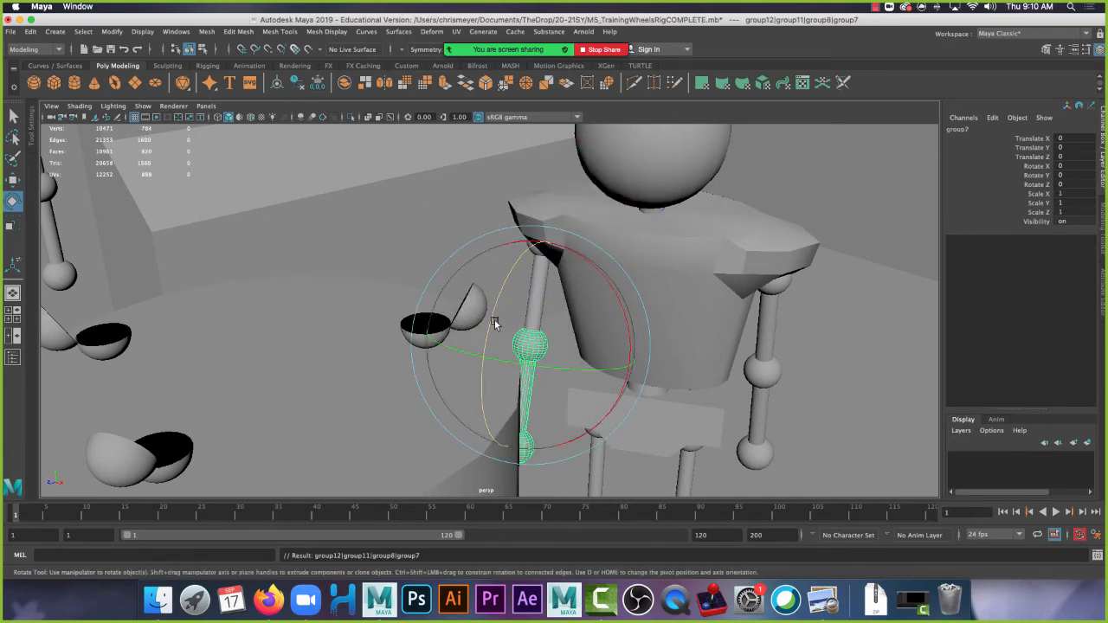
left_click_drag(494, 324, 516, 252)
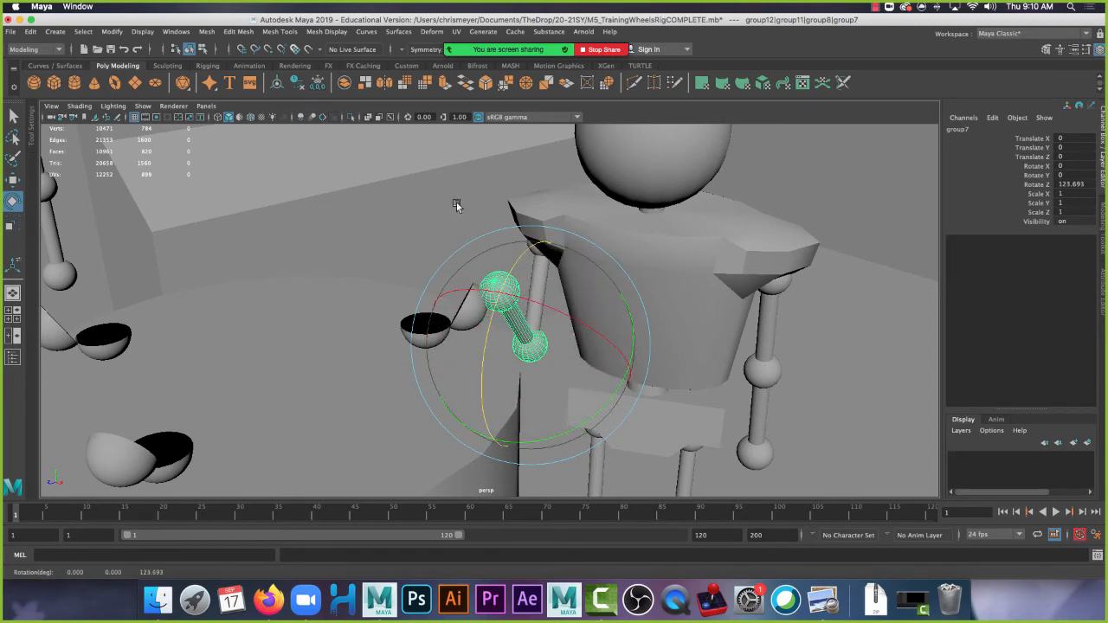
Rotate the whole table-side arm at the shoulder, with Rotate X about -6.2 and Rotate Y about -11.7, bringing the hand beside the Poké Ball.
key("Up")
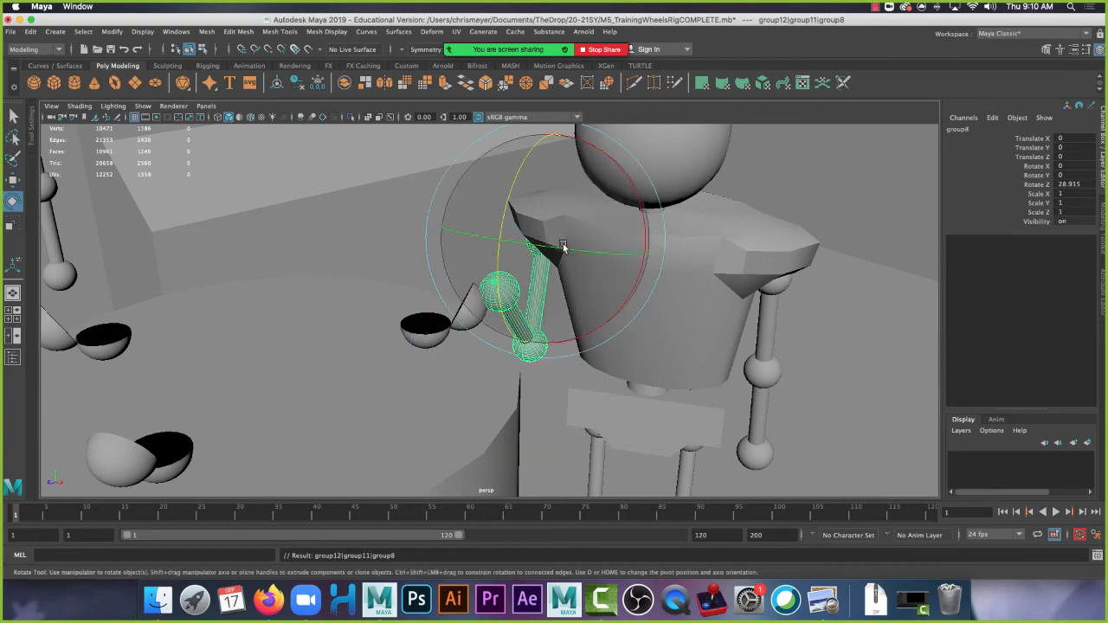
left_click_drag(542, 248, 518, 239)
key("space")
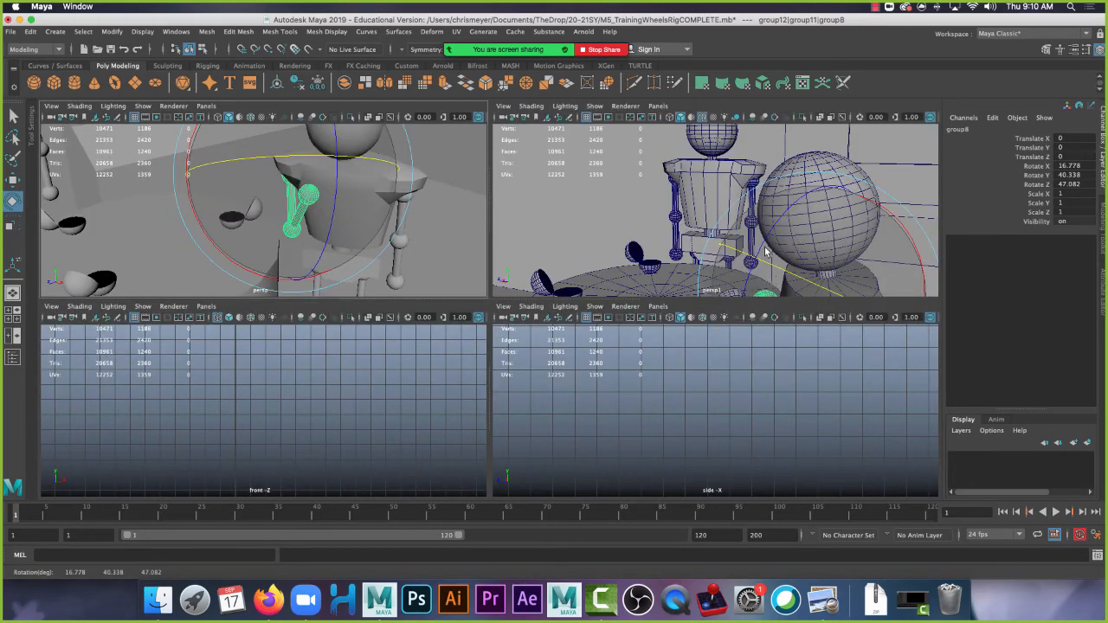
left_click_drag(764, 245, 732, 229)
key("space")
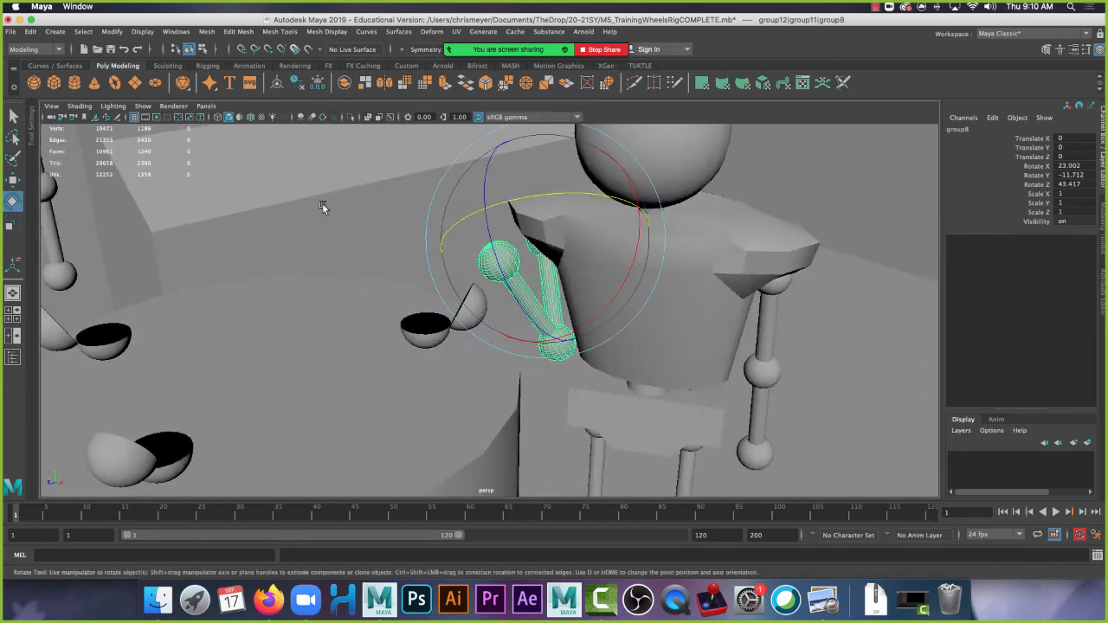
left_click_drag(611, 270, 639, 351)
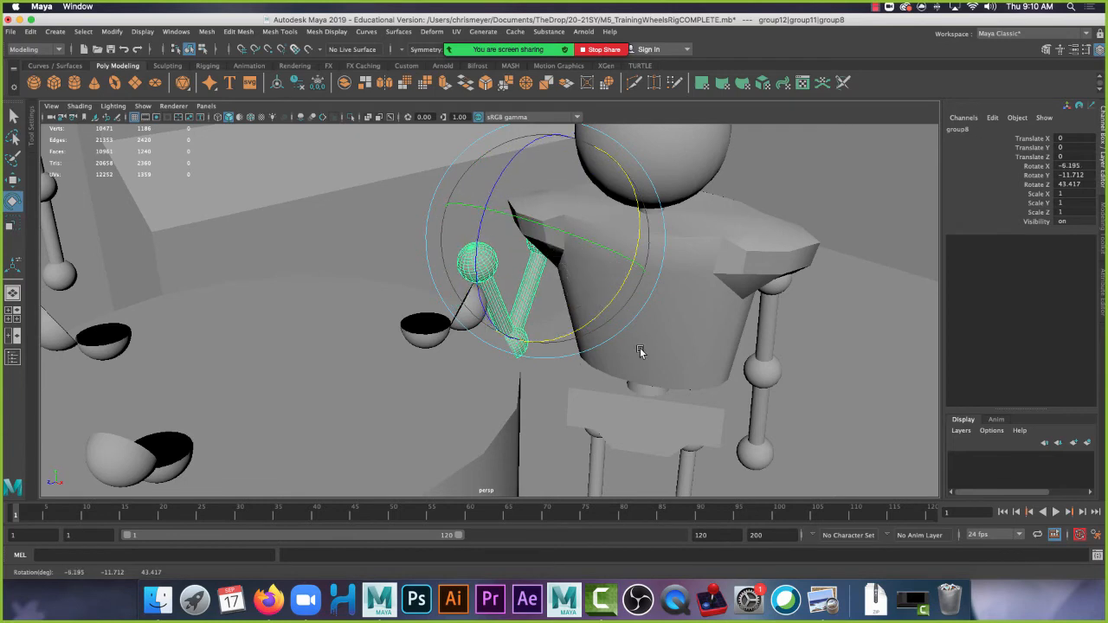
left_click_drag(478, 231, 479, 246)
Raise the forearm of the table-side arm further at the elbow, to a Rotate Z of about 141.8.
left_click(531, 371)
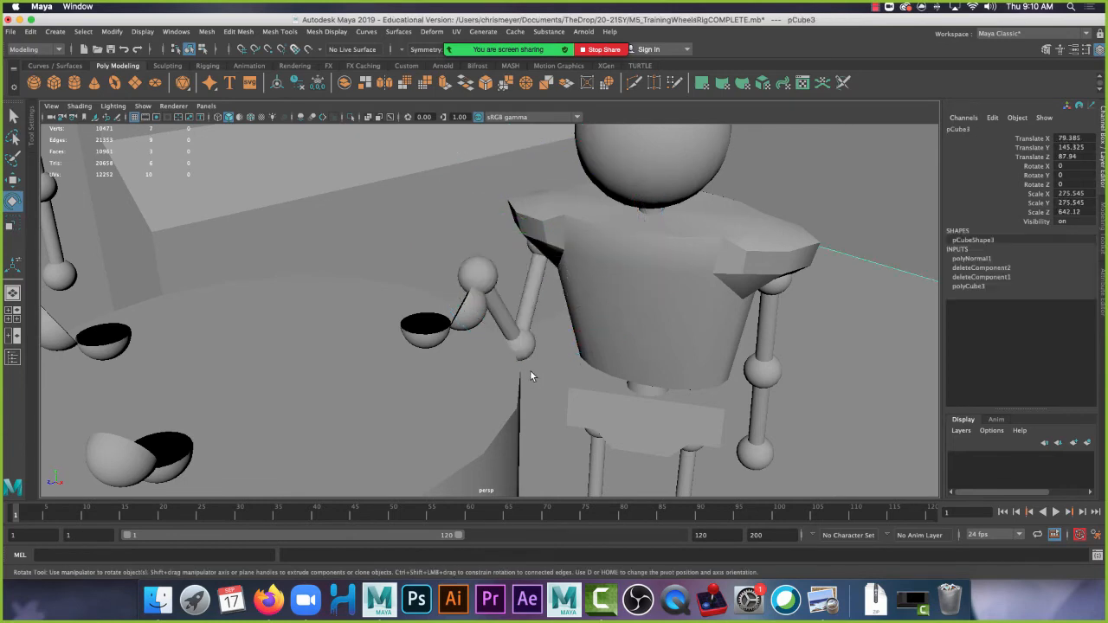
left_click(527, 349)
left_click_drag(452, 343, 474, 310)
key("z")
key("Up")
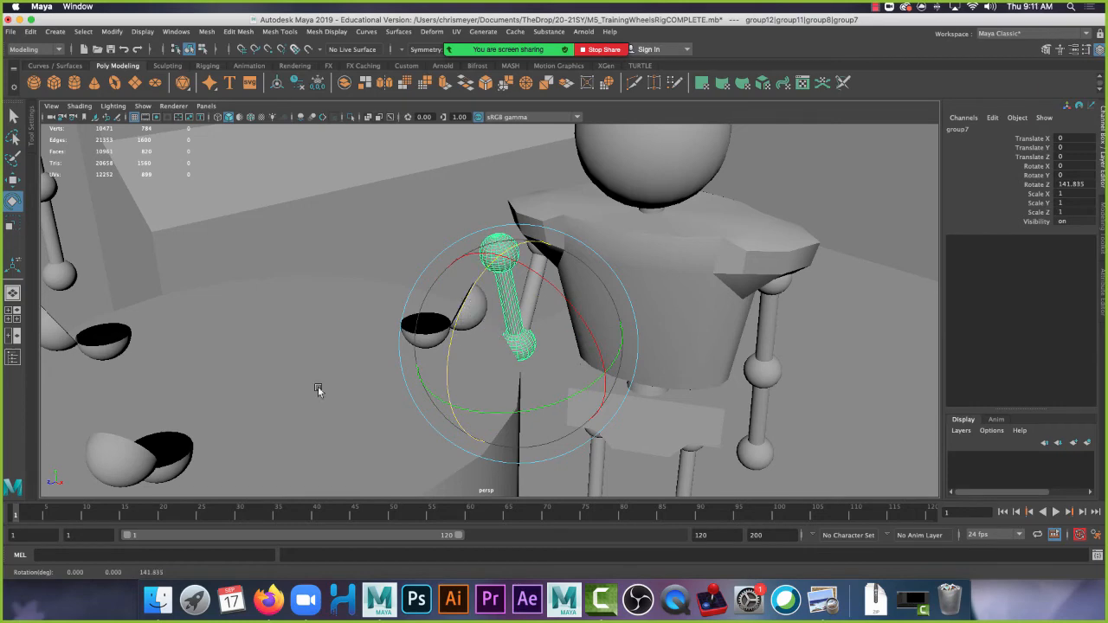
Move the whole shorter character back from the persp1 camera, to a Translate X of about 94.6, keeping its raised hand in the shot.
key("space")
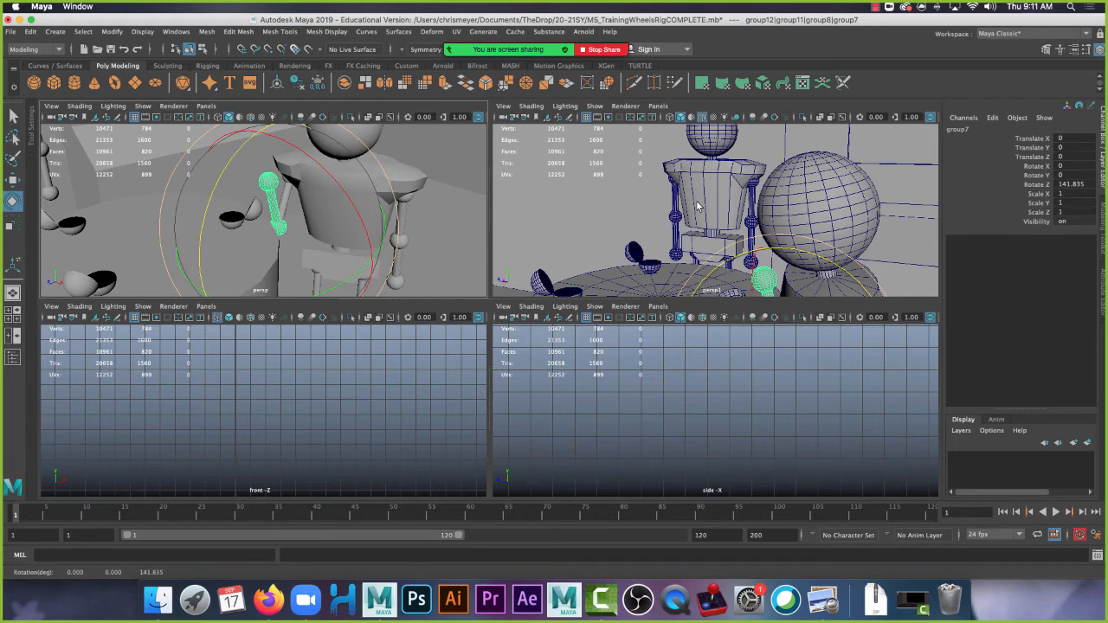
left_click(826, 185)
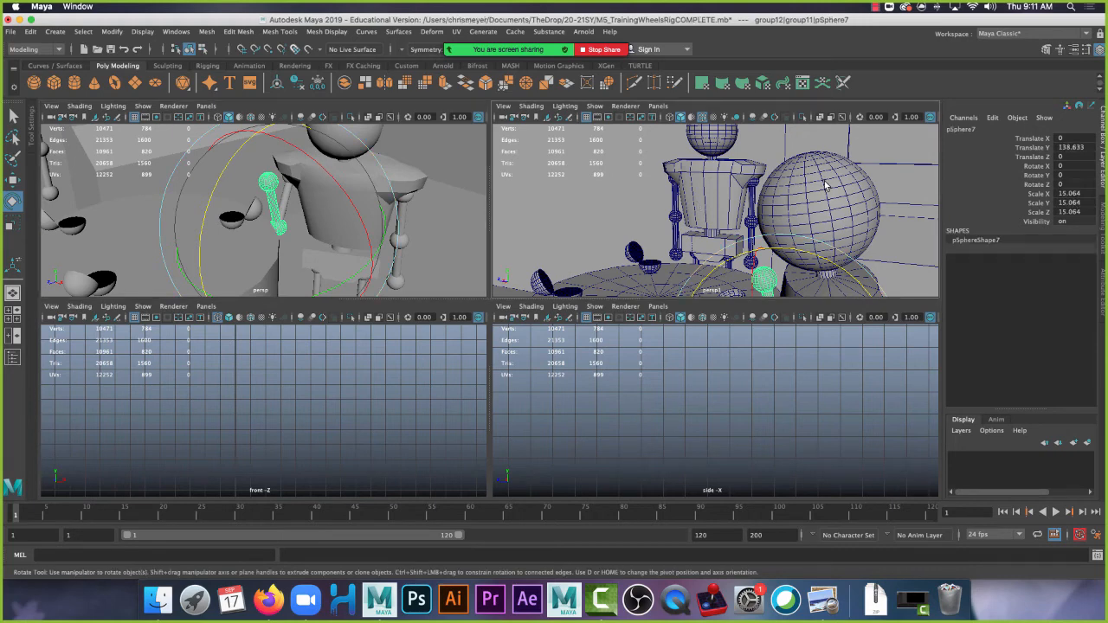
key("Up")
key("Up")
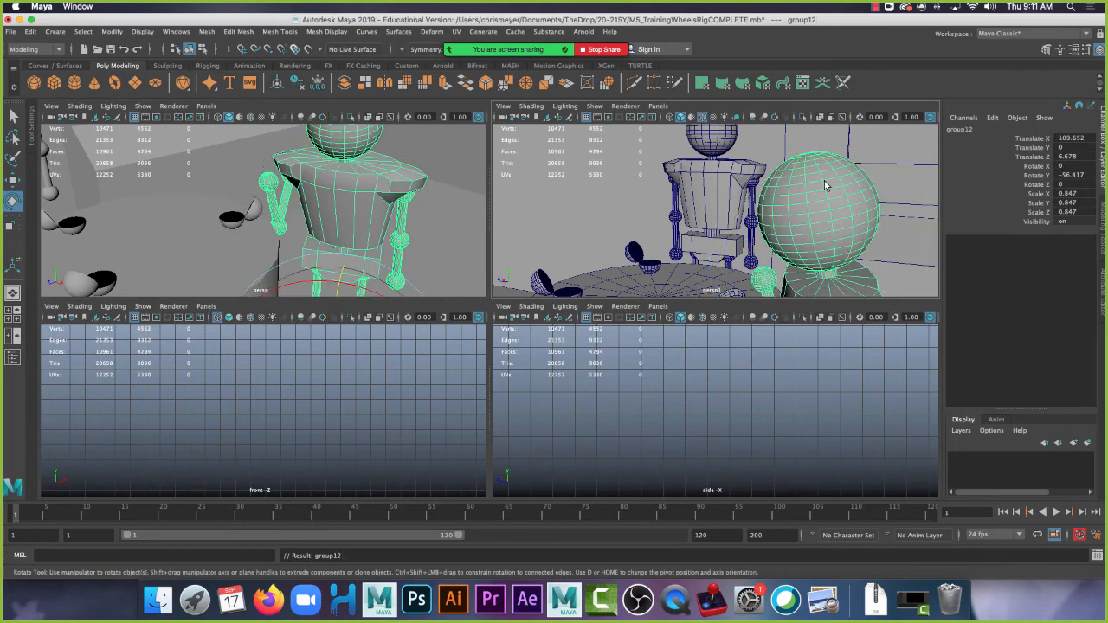
key("w")
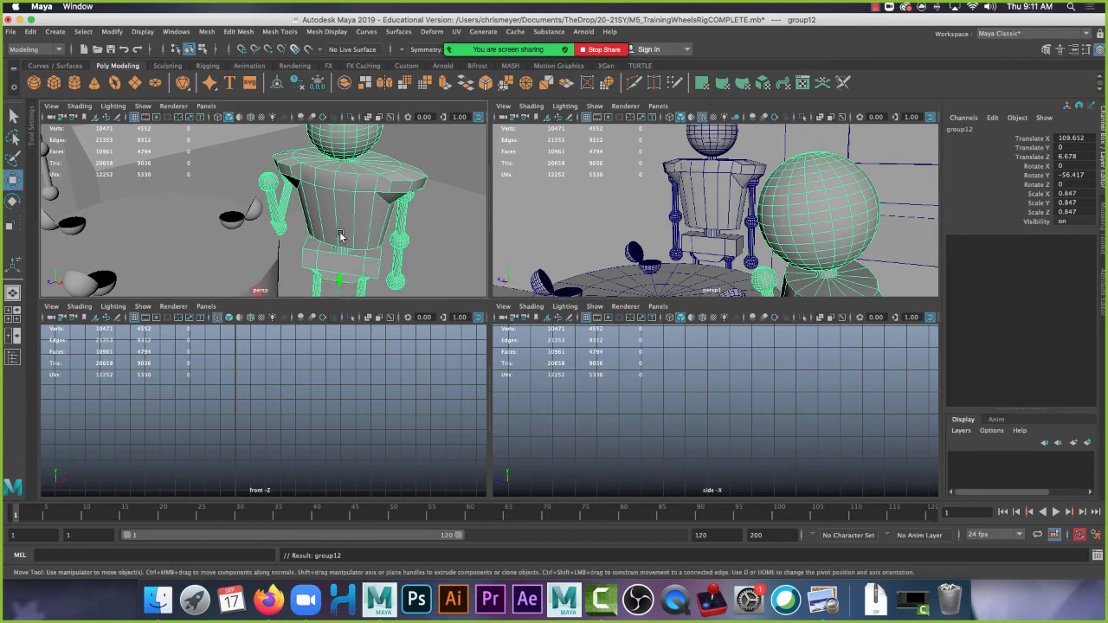
left_click(1045, 137)
key("space")
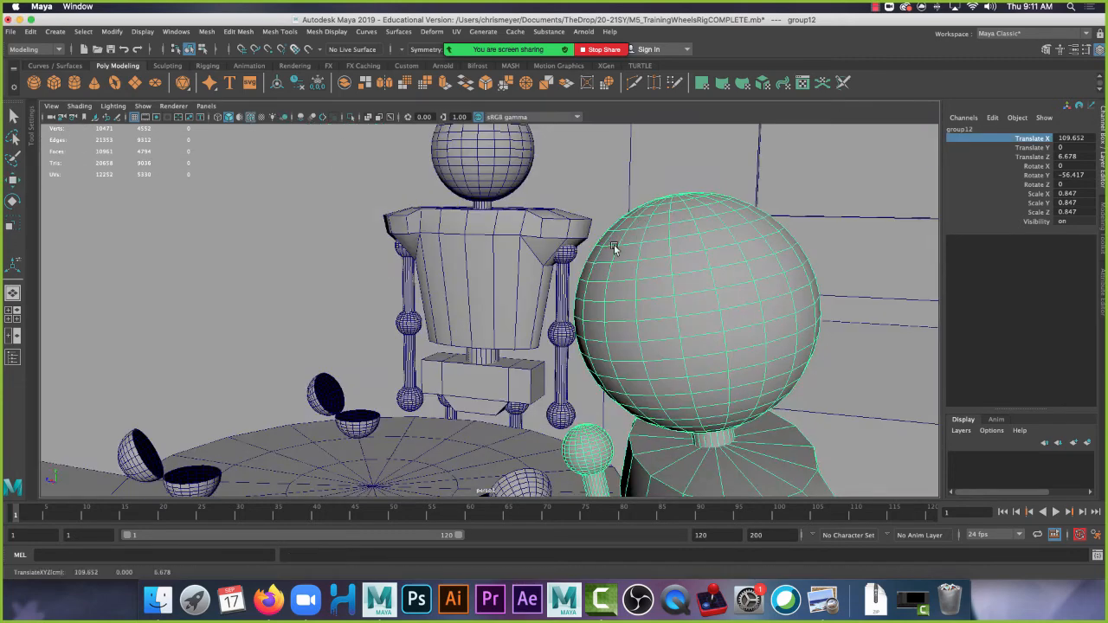
middle_click_drag(614, 244, 727, 211)
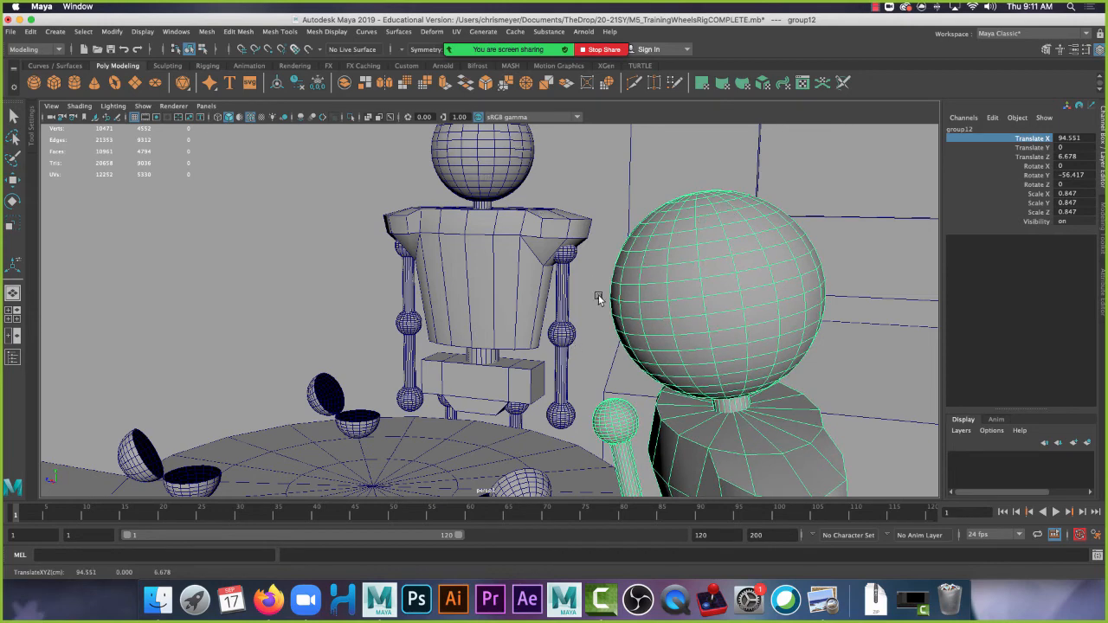
key("space")
Turn the whole taller character behind the table to a Rotate Y of about 40.
left_click(704, 213)
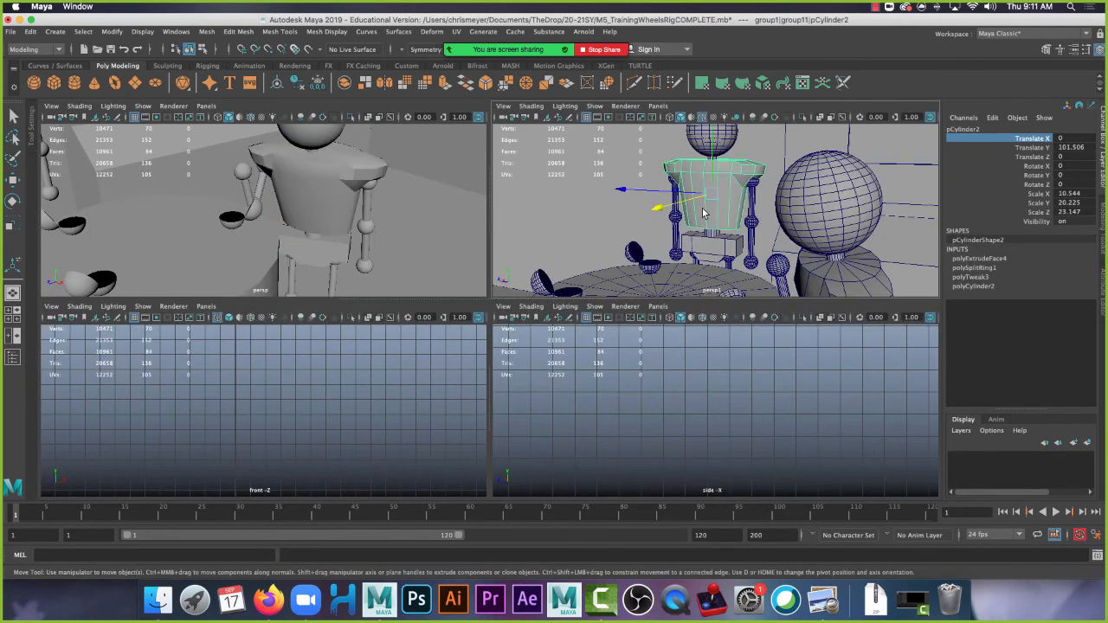
key("Up")
key("Up")
key("e")
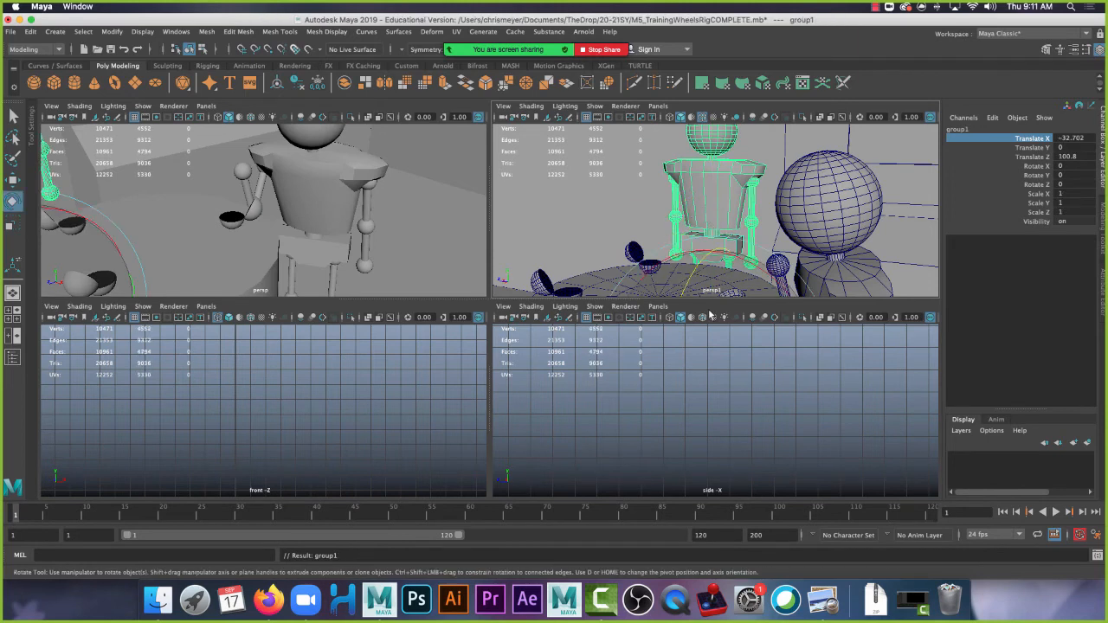
left_click(1035, 175)
middle_click_drag(645, 232, 577, 229)
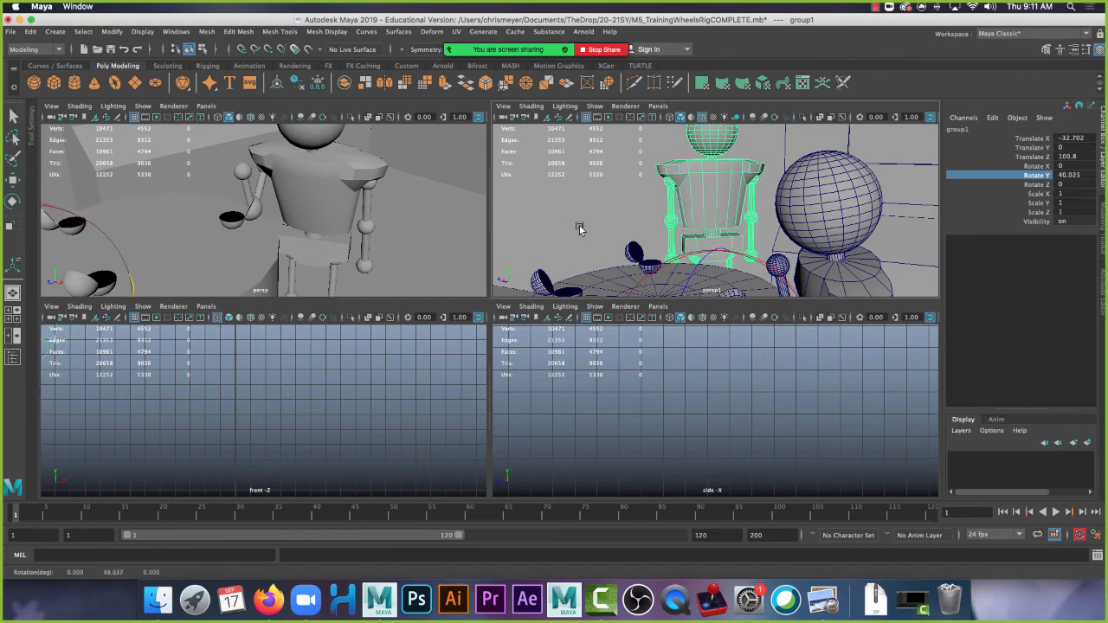
Twist and lean the taller character's upper-body group, with Rotate Y about -12 and Rotate Z about 5.8.
left_click(698, 187)
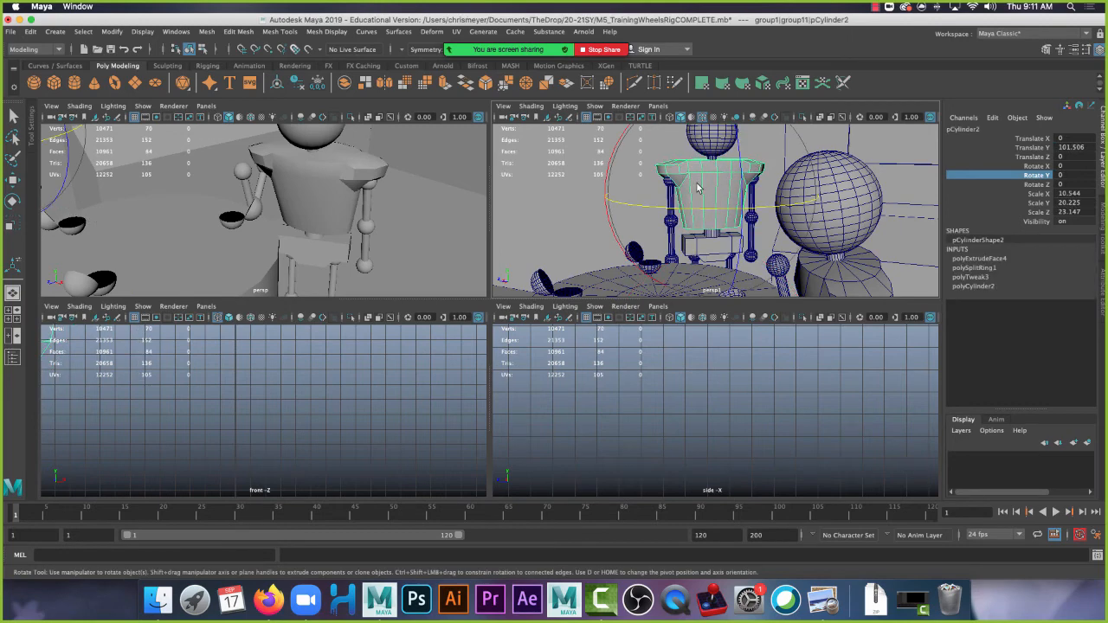
key("Up")
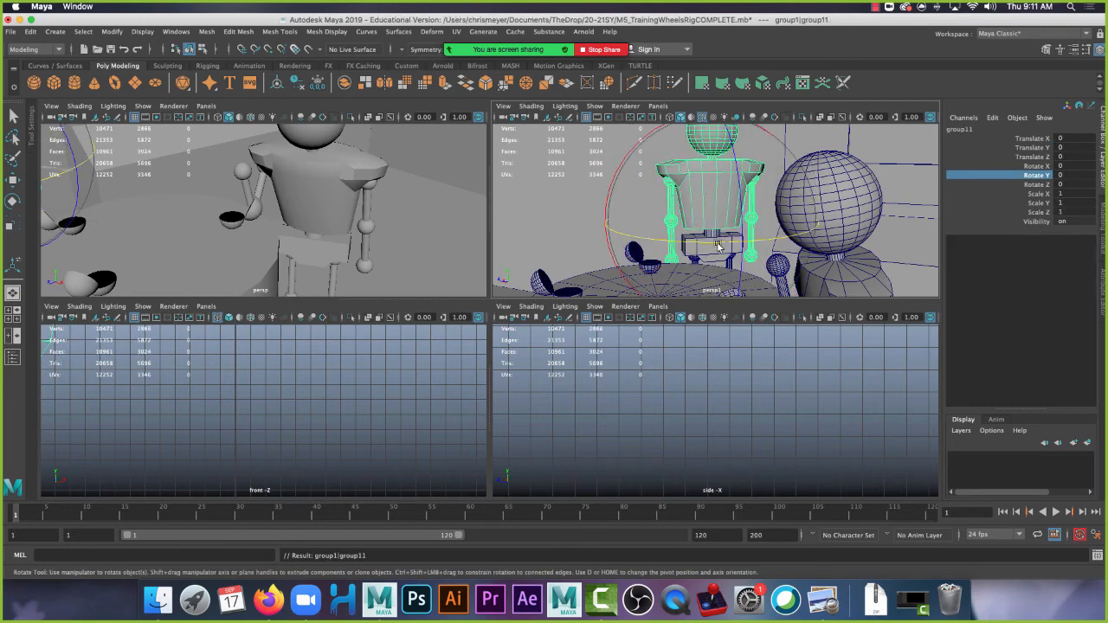
left_click_drag(711, 242, 698, 248)
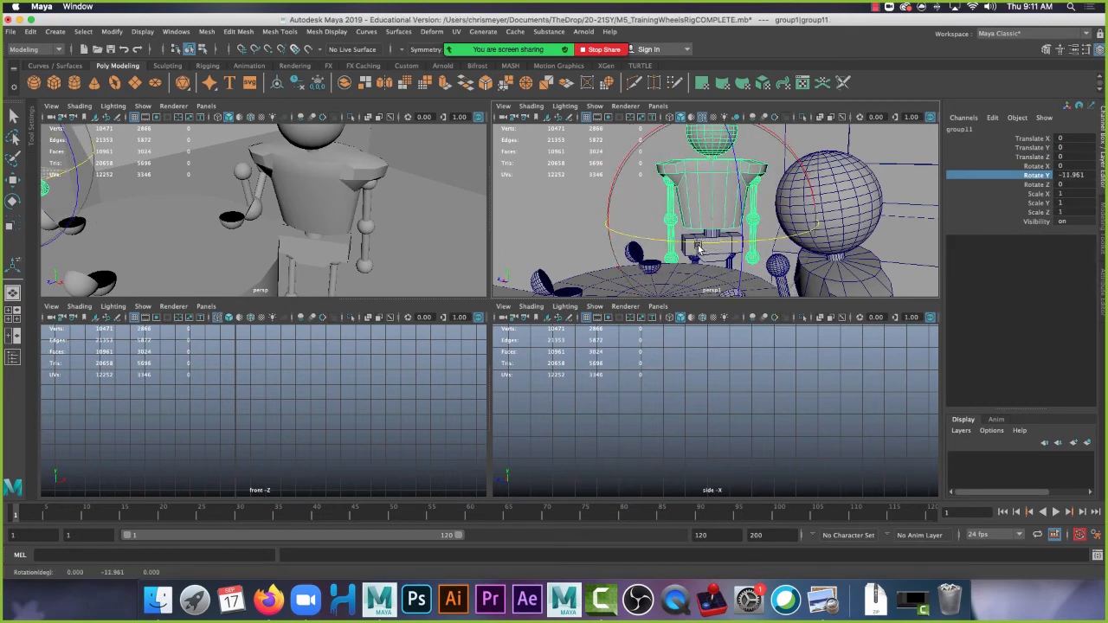
left_click_drag(738, 180, 738, 171)
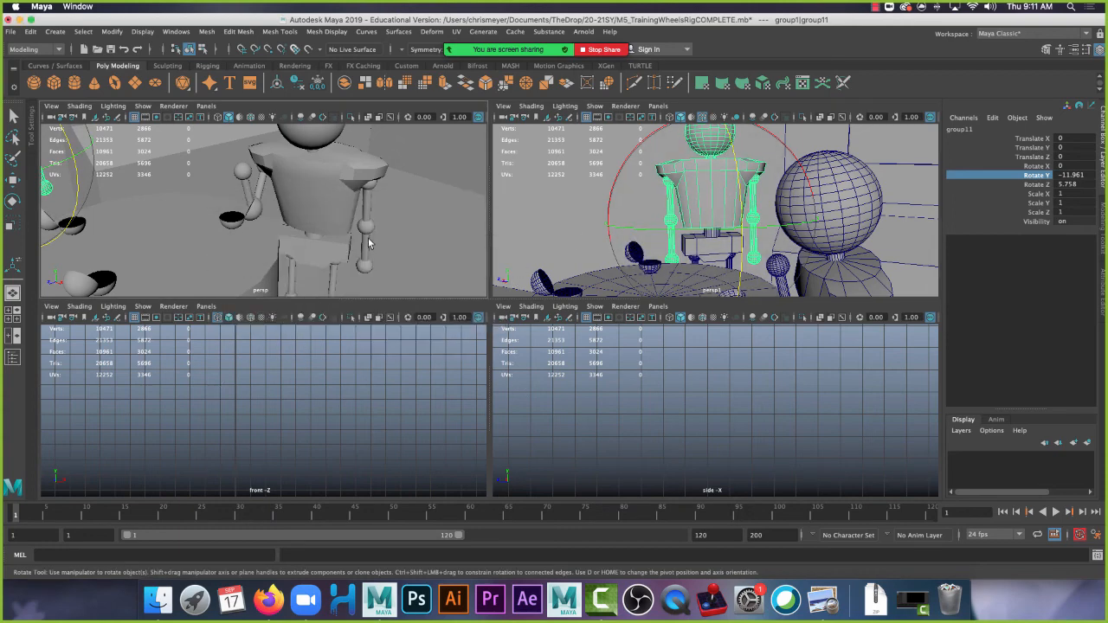
Snap the Poké Ball nearest the shorter character onto its raised hand and turn it to a Rotate Y of about -1.9.
key("space")
left_click_drag(530, 388, 524, 360, "alt")
scroll(441, 352, "down", 7)
scroll(524, 360, "up", 6)
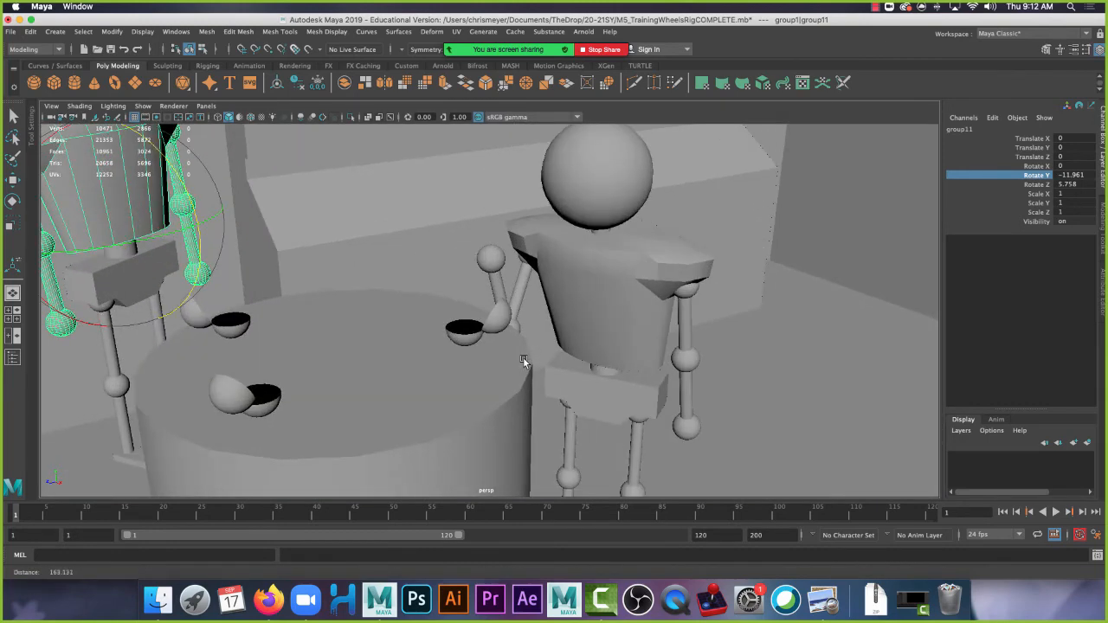
left_click(497, 315)
scroll(509, 290, "up", 4)
scroll(551, 320, "up", 3)
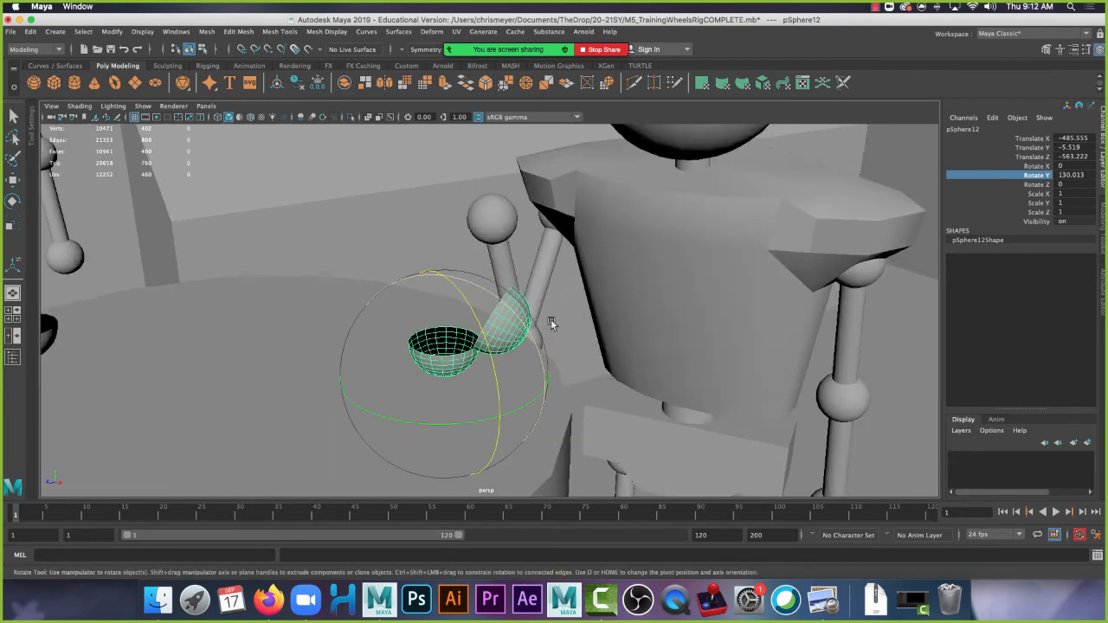
key("w")
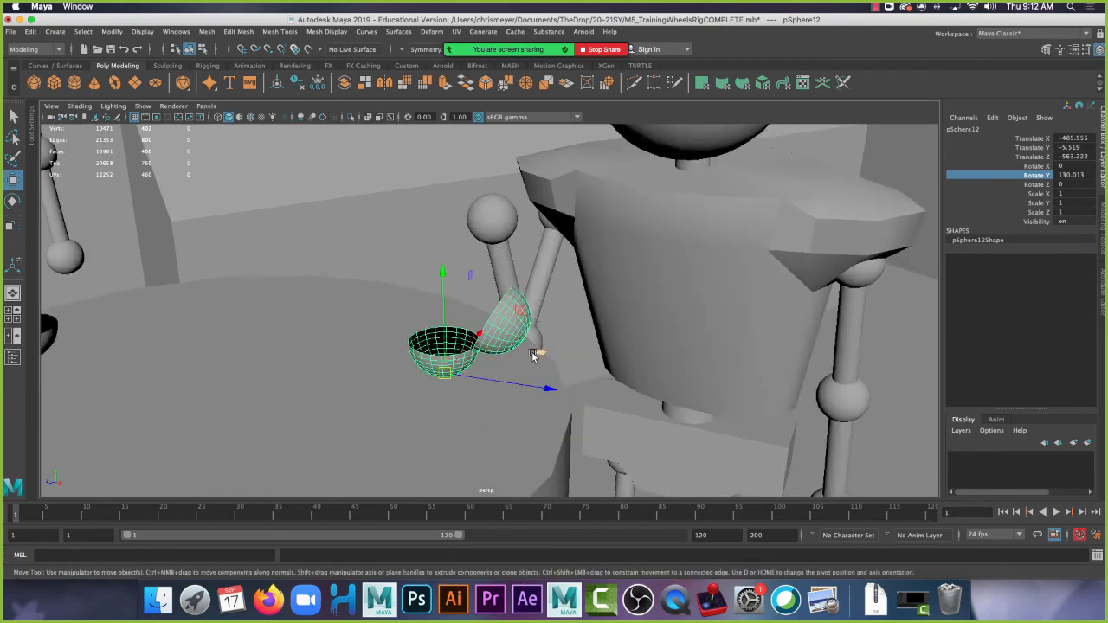
key("v")
left_click_drag(438, 384, 421, 236)
key("e")
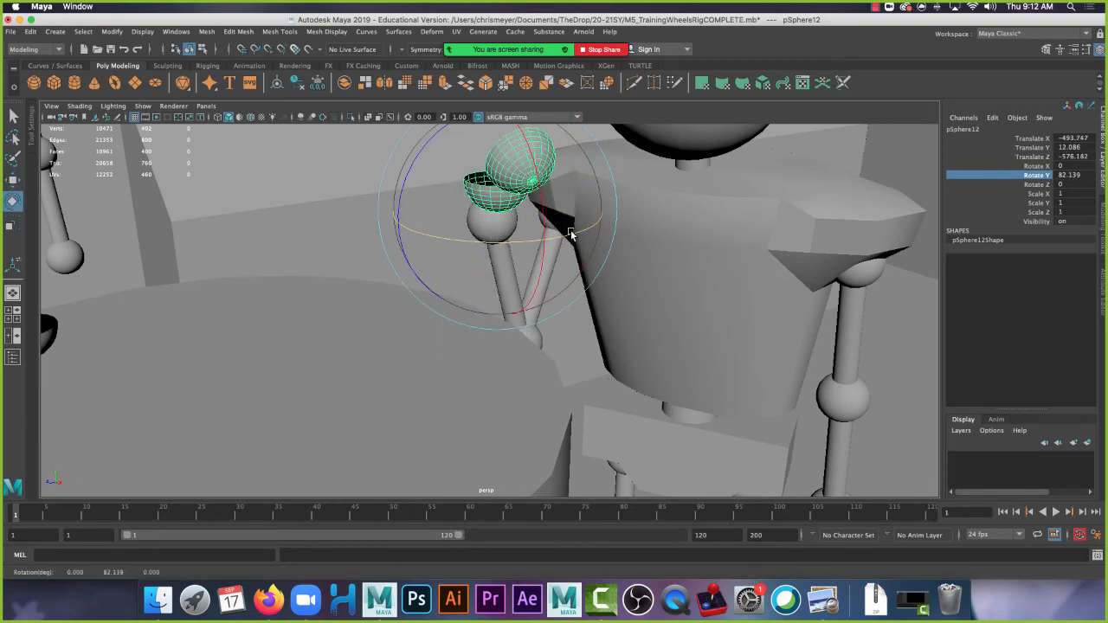
left_click_drag(570, 234, 445, 231)
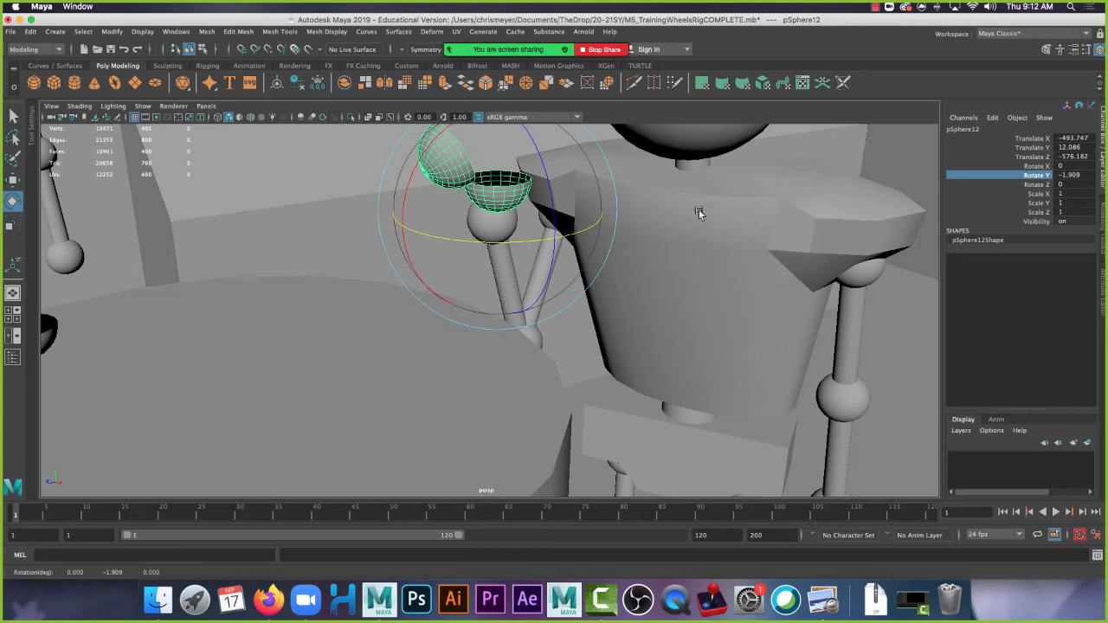
Mute the participant with an open microphone in the Zoom participant list, and close the list.
mouse_move(543, 50)
left_click(459, 30)
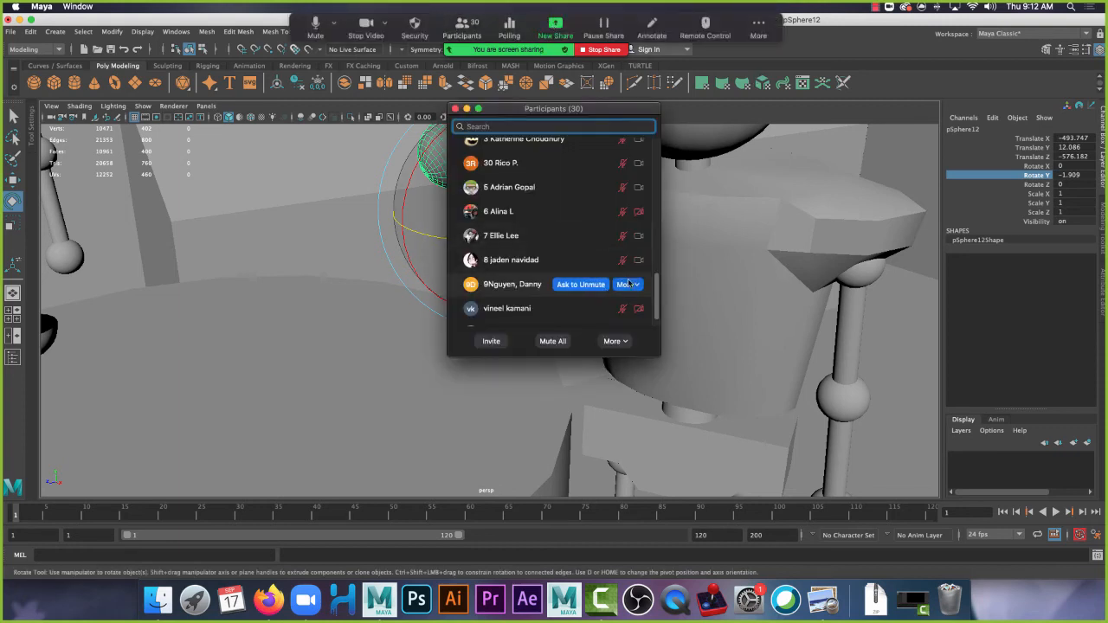
left_click_drag(658, 307, 656, 170)
left_click(595, 178)
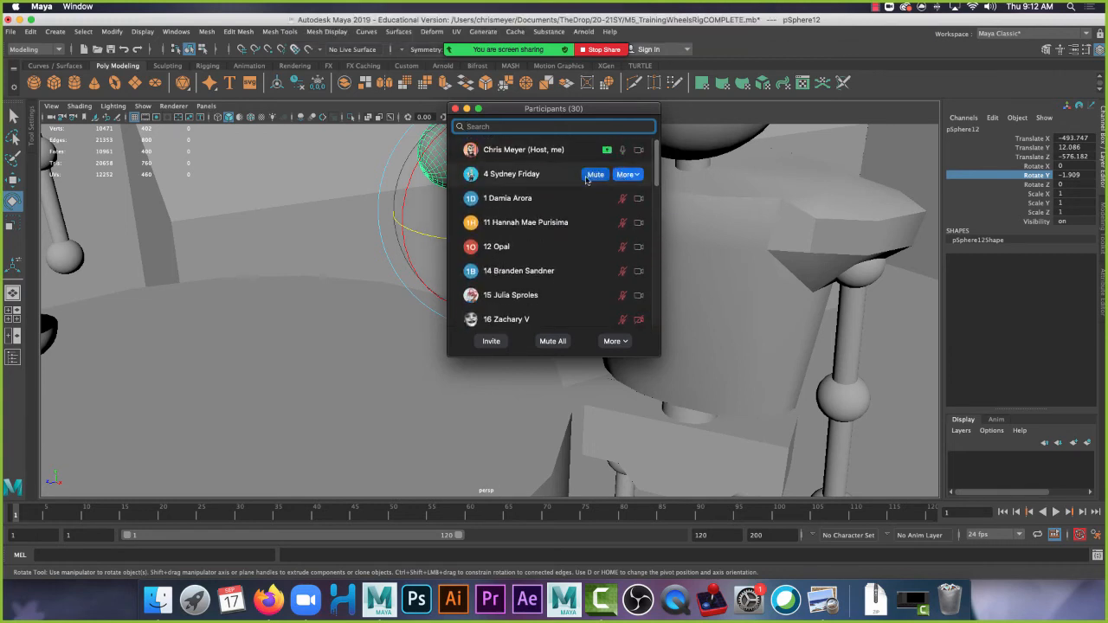
left_click(454, 109)
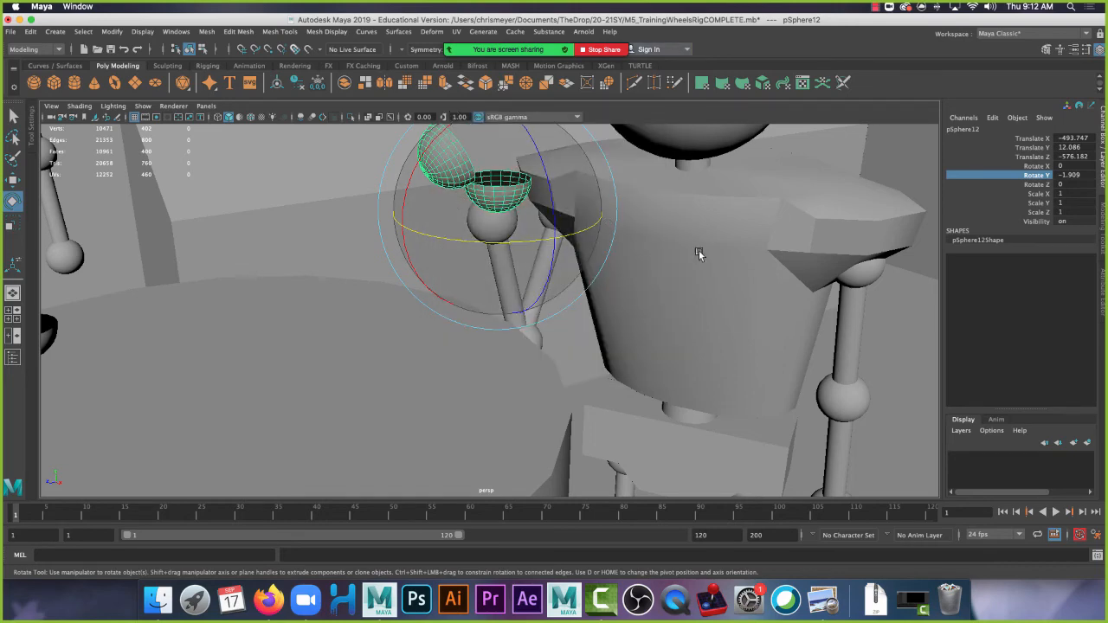
Reframe the persp1 camera around both characters, the table and the held Poké Ball, and compare the shot with the Pokémon screenshot in Preview.
mouse_move(700, 252)
left_mouse_down("alt")
mouse_move(589, 248)
mouse_move(676, 255)
mouse_move(685, 240)
left_mouse_up("alt")
key("space")
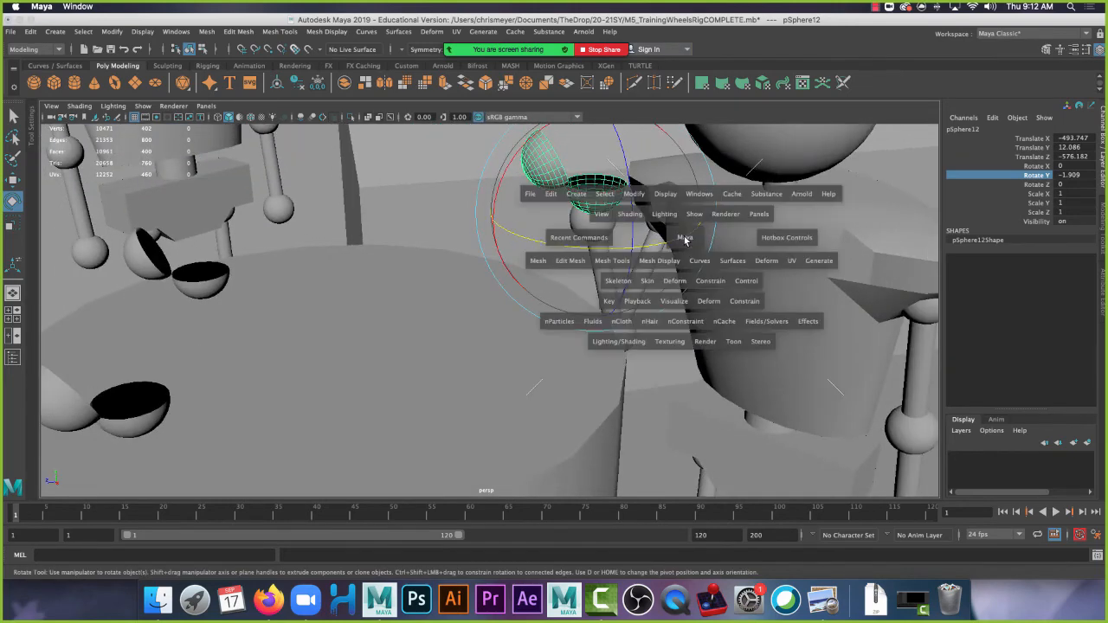
key("space")
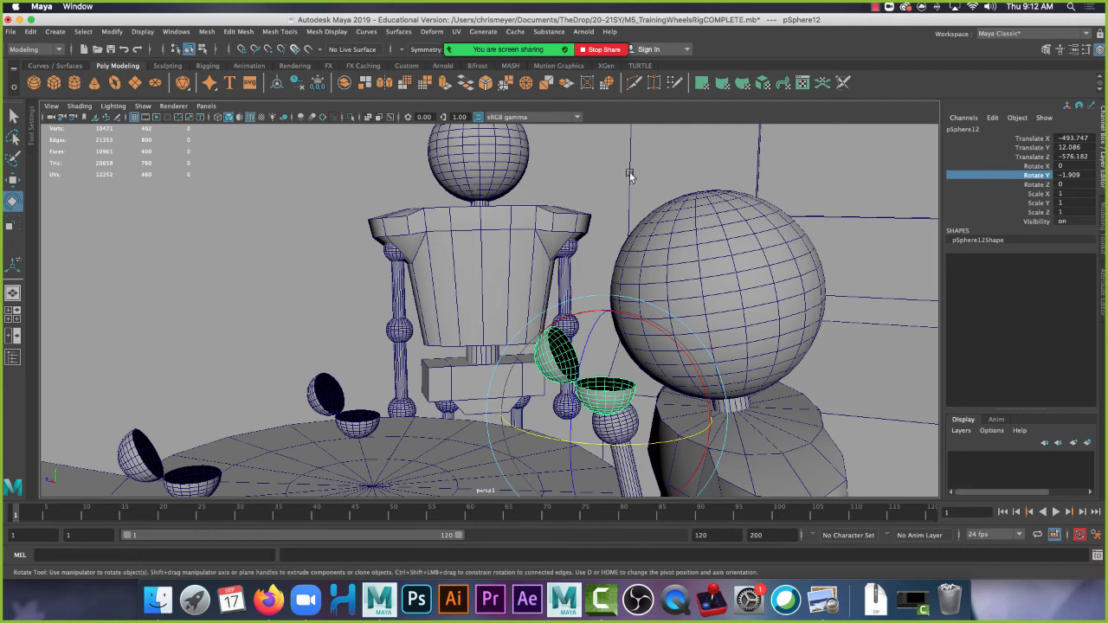
left_click(703, 404)
left_click_drag(703, 403, 720, 354, "alt")
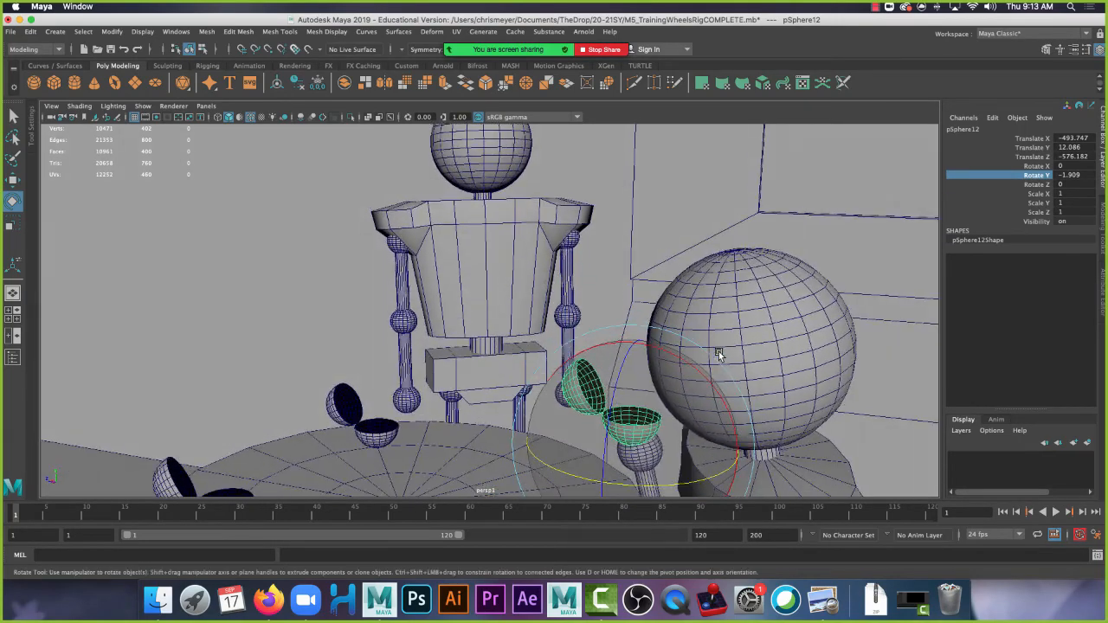
mouse_move(720, 354)
middle_mouse_down("alt")
mouse_move(720, 343)
mouse_move(722, 354)
middle_mouse_up("alt")
right_click_drag(722, 354, 695, 353, "alt")
left_click_drag(695, 354, 689, 375, "alt")
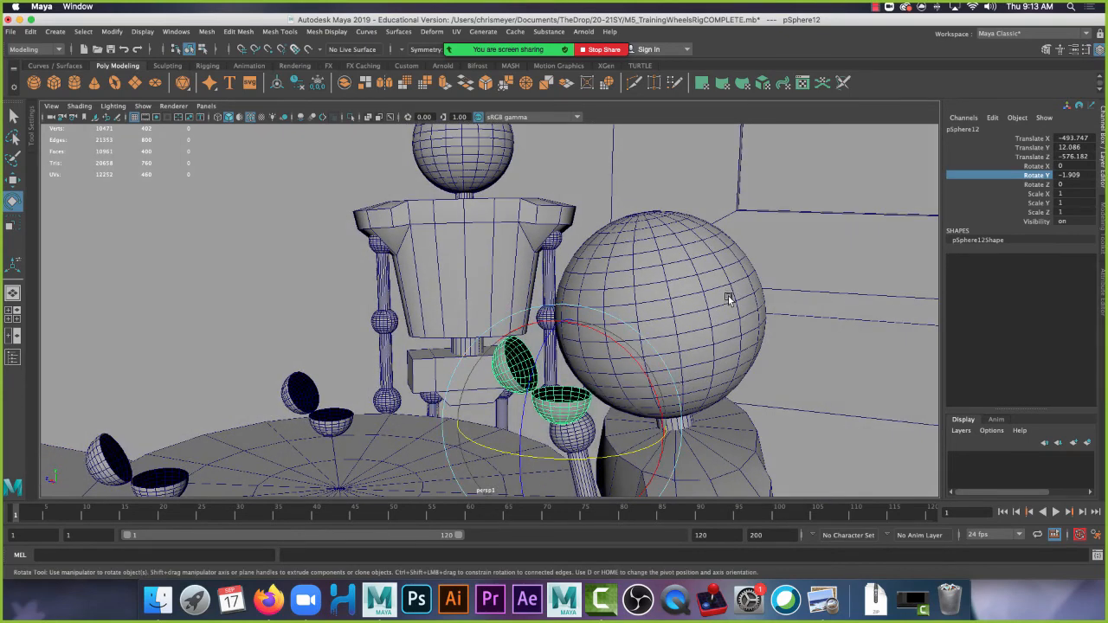
middle_click_drag(702, 290, 773, 290, "alt")
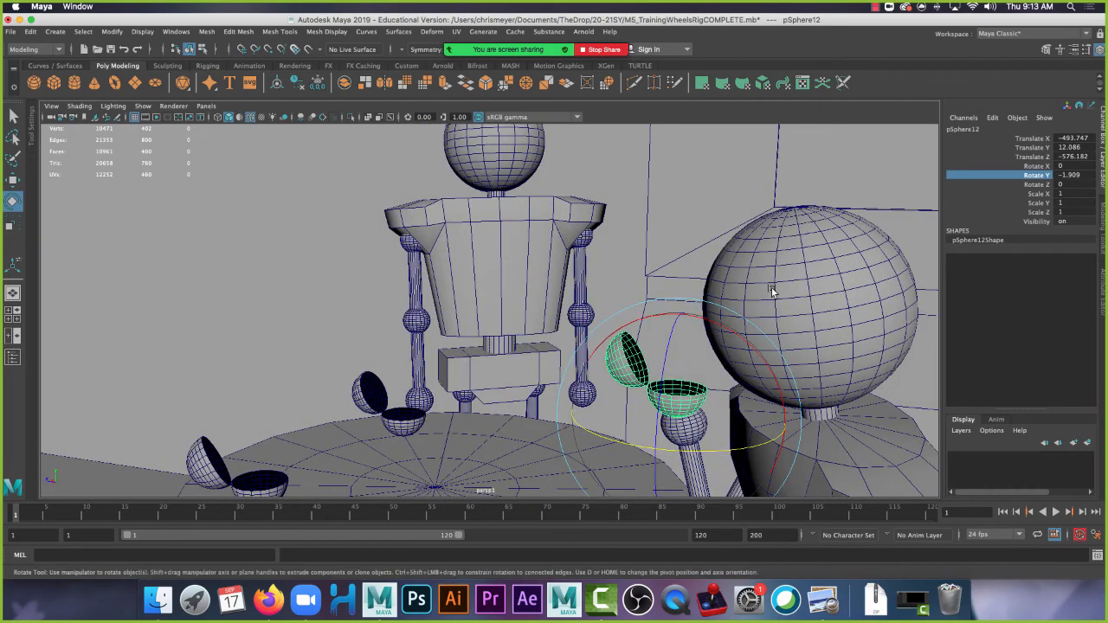
mouse_move(773, 291)
left_mouse_down("alt")
mouse_move(769, 321)
mouse_move(774, 300)
mouse_move(767, 309)
left_mouse_up("alt")
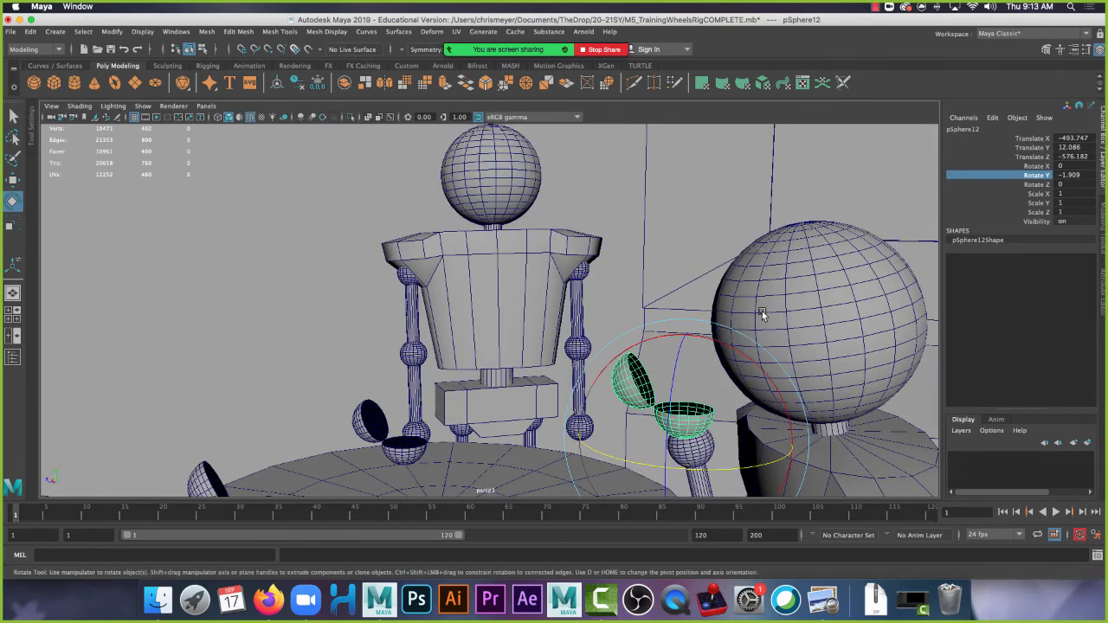
mouse_move(762, 316)
right_mouse_down("alt")
mouse_move(779, 304)
mouse_move(762, 301)
right_mouse_up("alt")
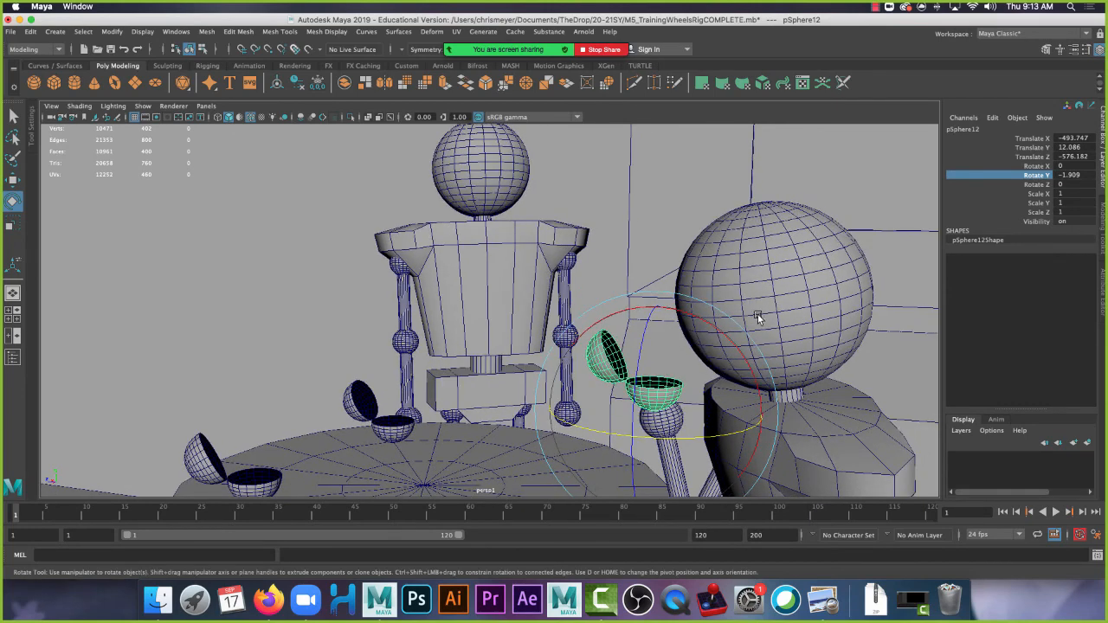
left_click_drag(753, 314, 757, 319, "alt")
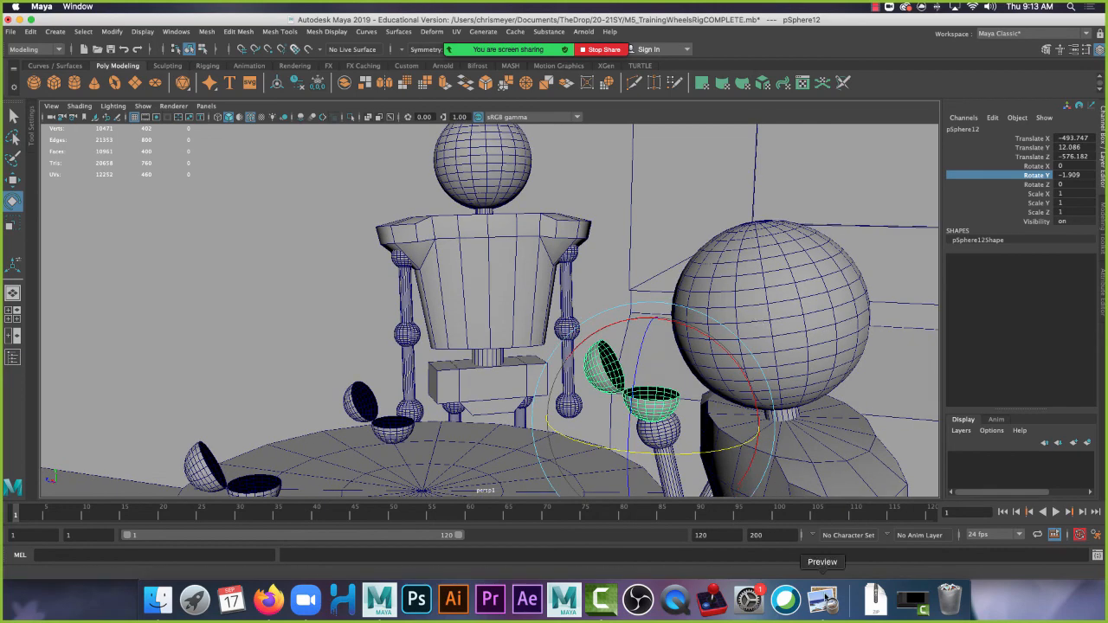
left_click(824, 599)
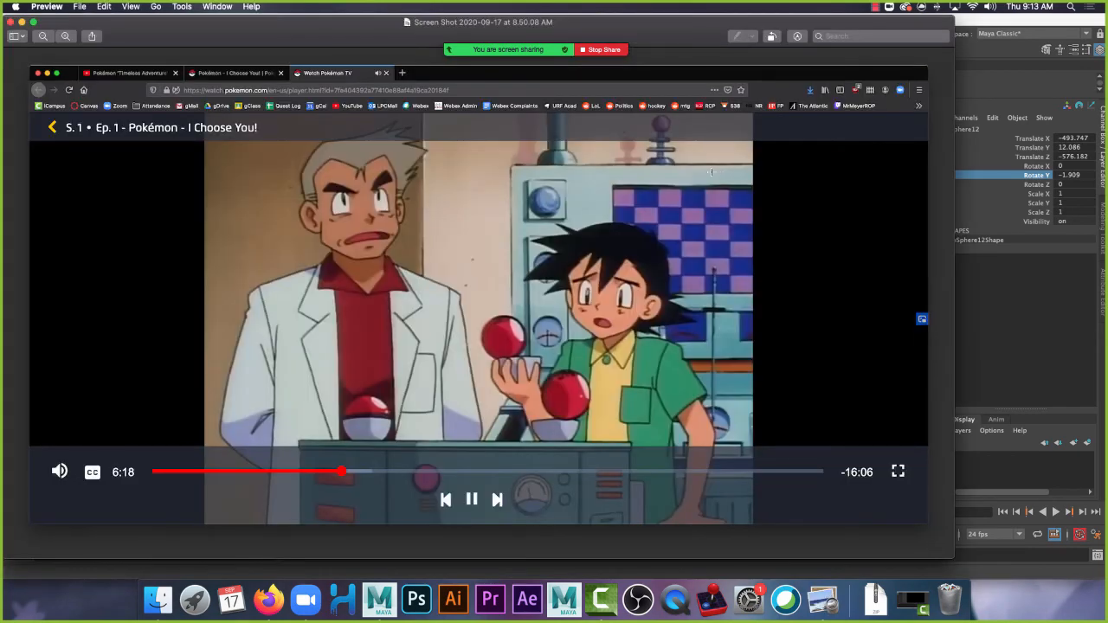
left_click(1021, 32)
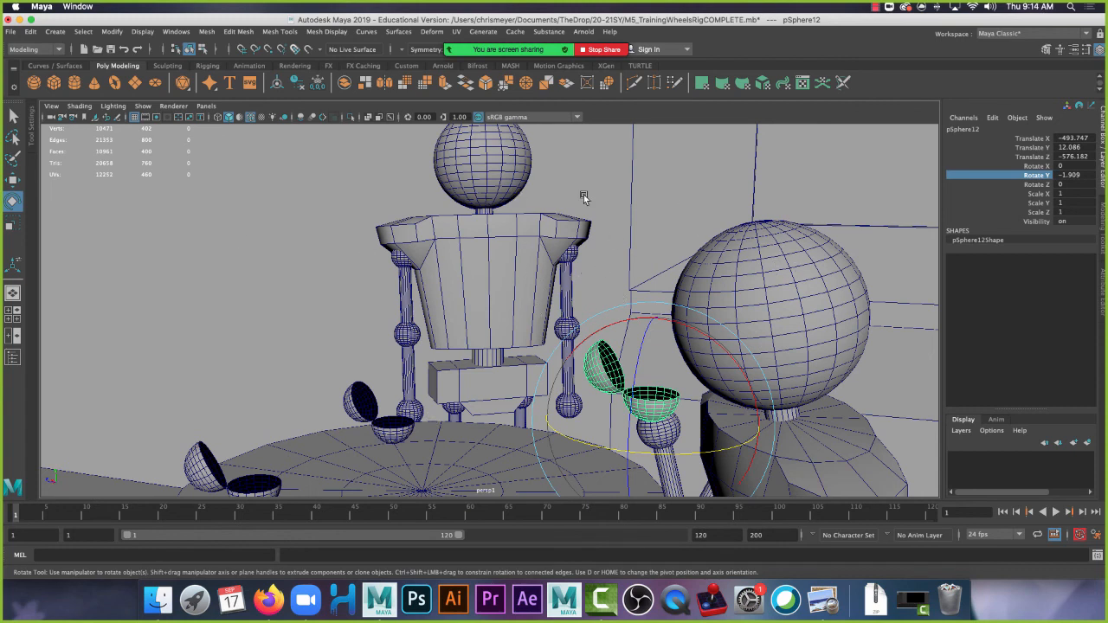
Save the scene under the new name M5_CinematographyRedoAM.mb in the 20-21SY folder.
left_click(10, 32)
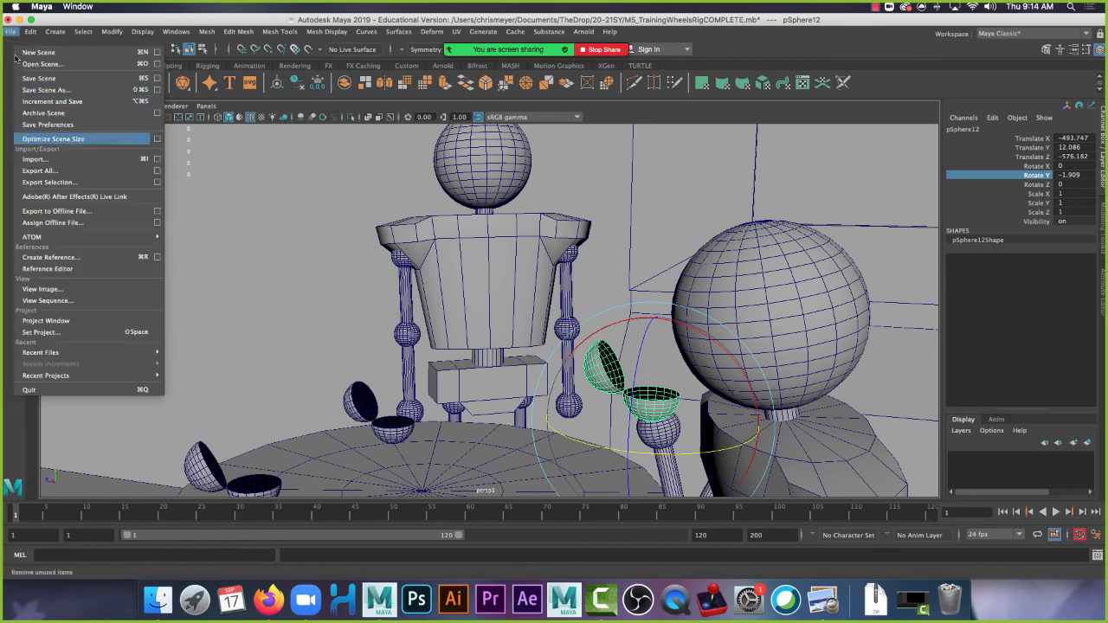
left_click(51, 92)
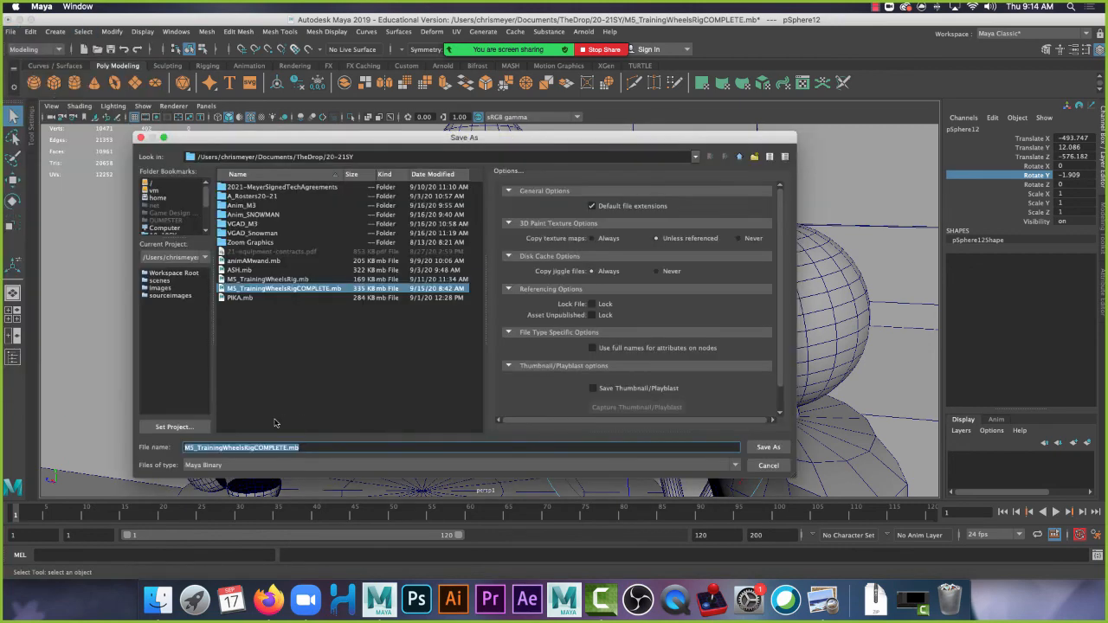
left_click(301, 447)
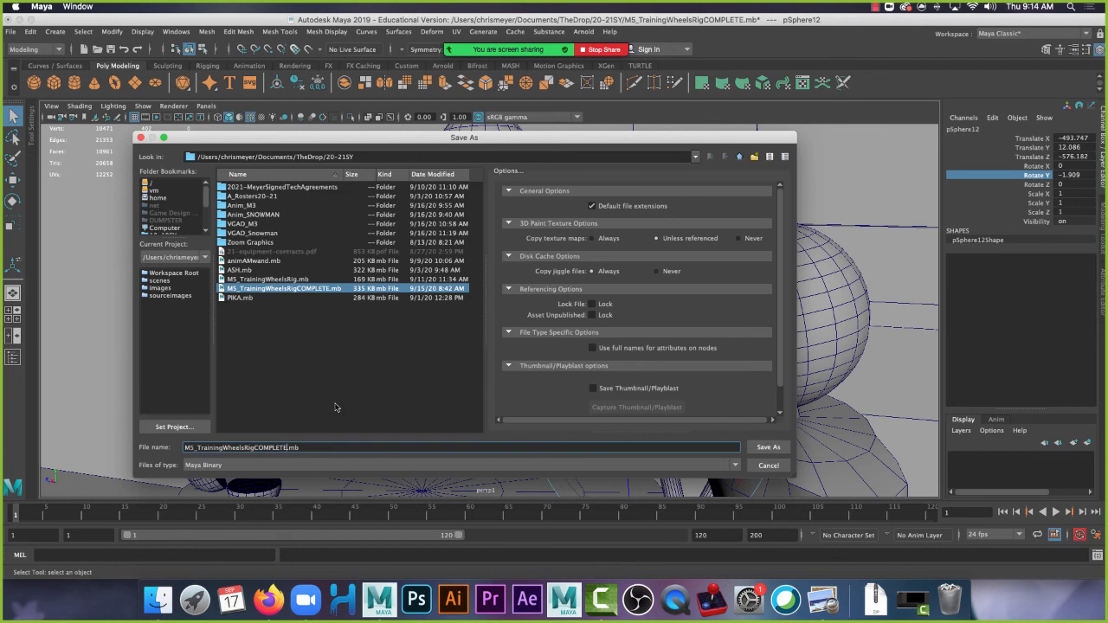
key("Left")
key("Left")
key("Left")
left_click(258, 447, "shift")
left_click(198, 443, "shift")
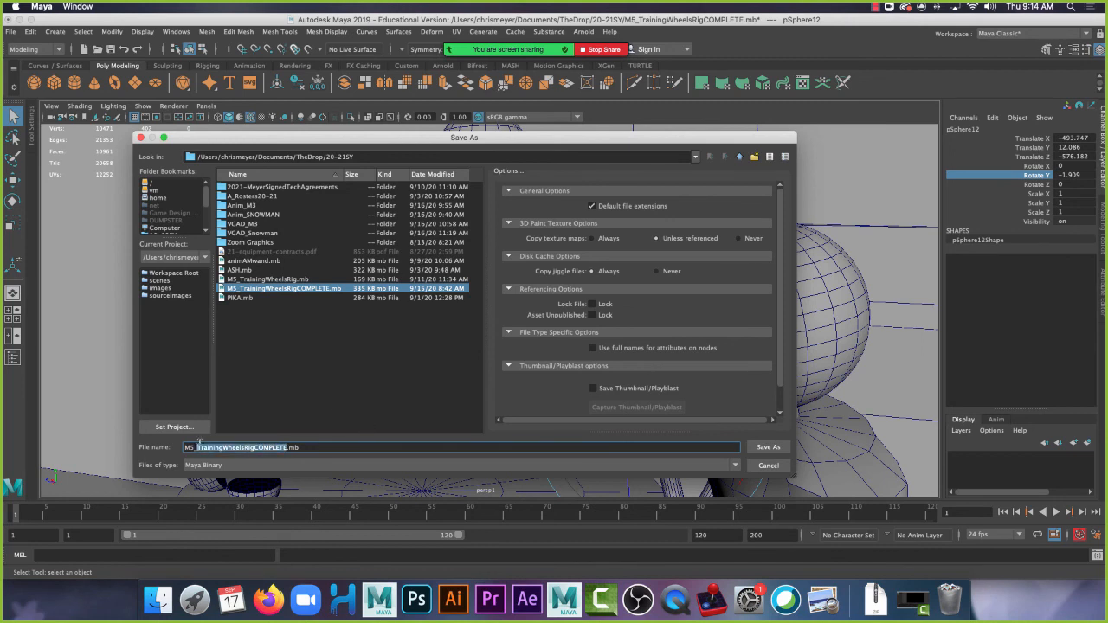
type("Cinematog")
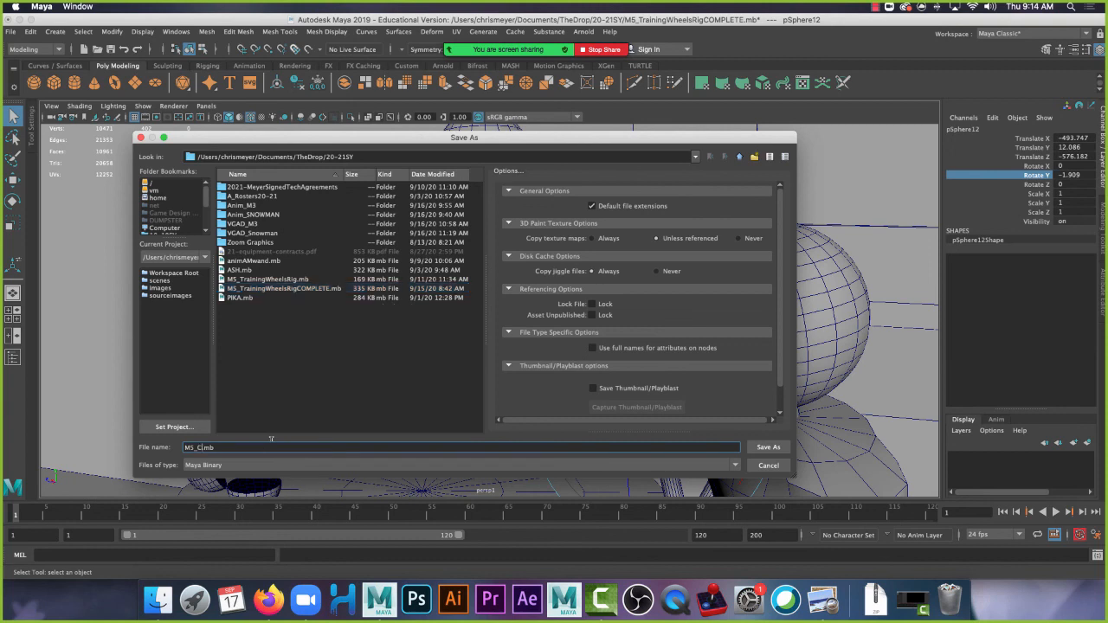
type("raphyRedoAM")
key("Return")
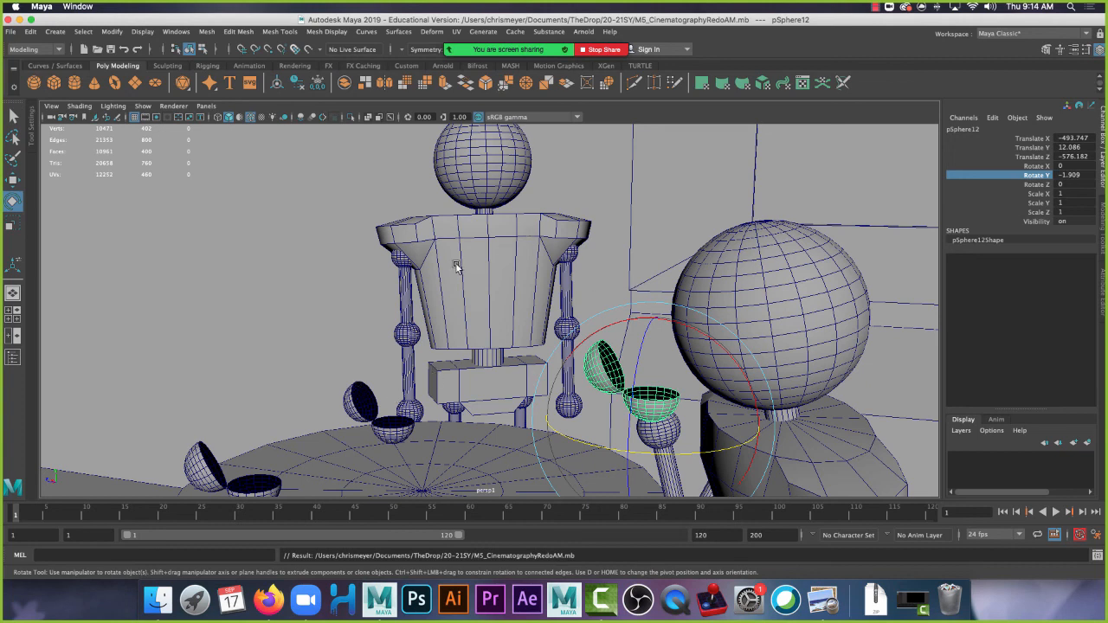
Open the original rig scene M5_TrainingWheelsRigCOMPLETE.mb.
key("q")
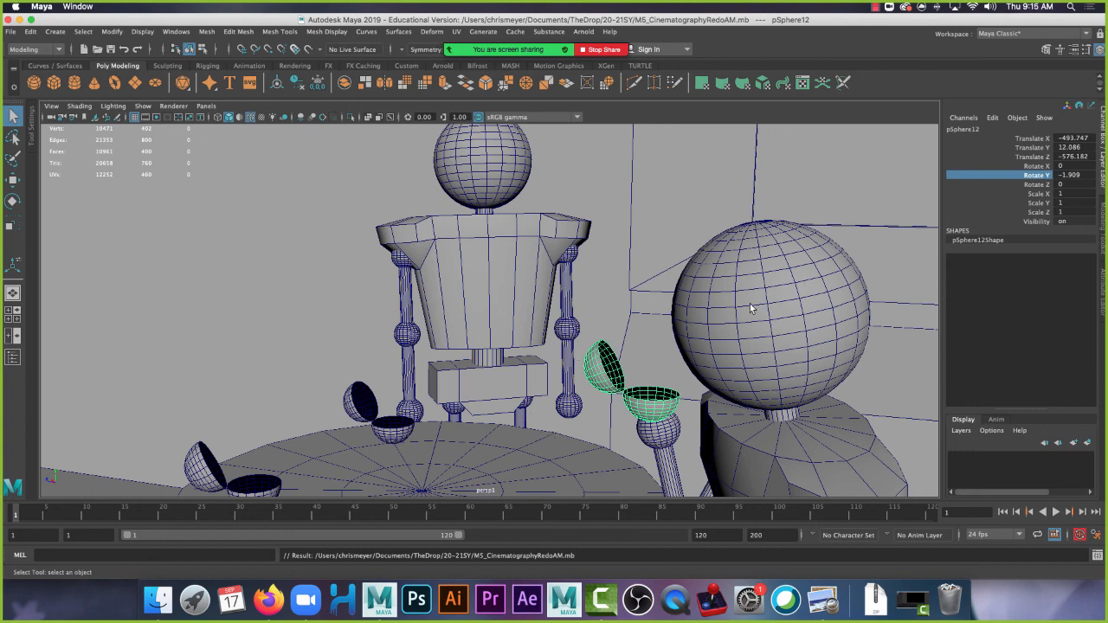
left_click(98, 50)
key("Escape")
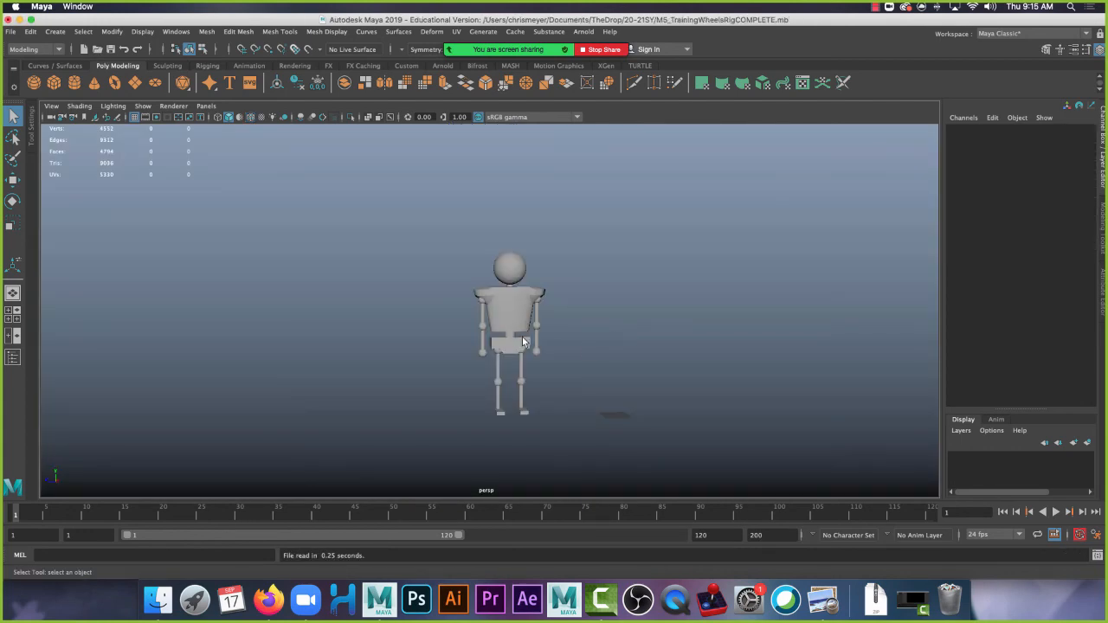
left_click(878, 7)
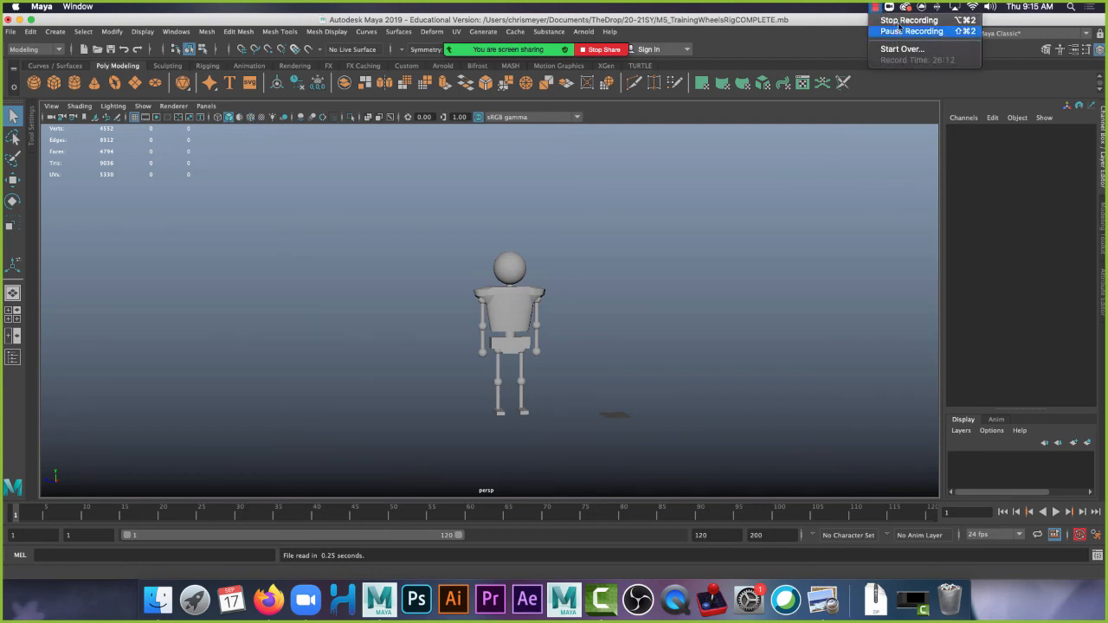